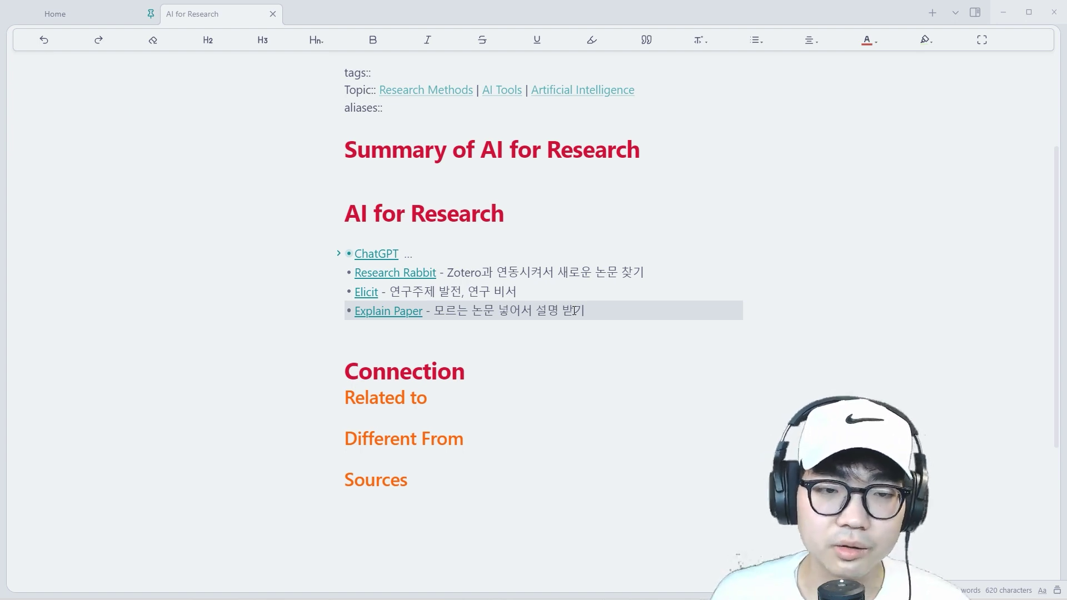
# Step: Expand the ChatGPT bullet in the AI for Research note and examine its sub-items and the other listed tools
pyautogui.click(339, 257)
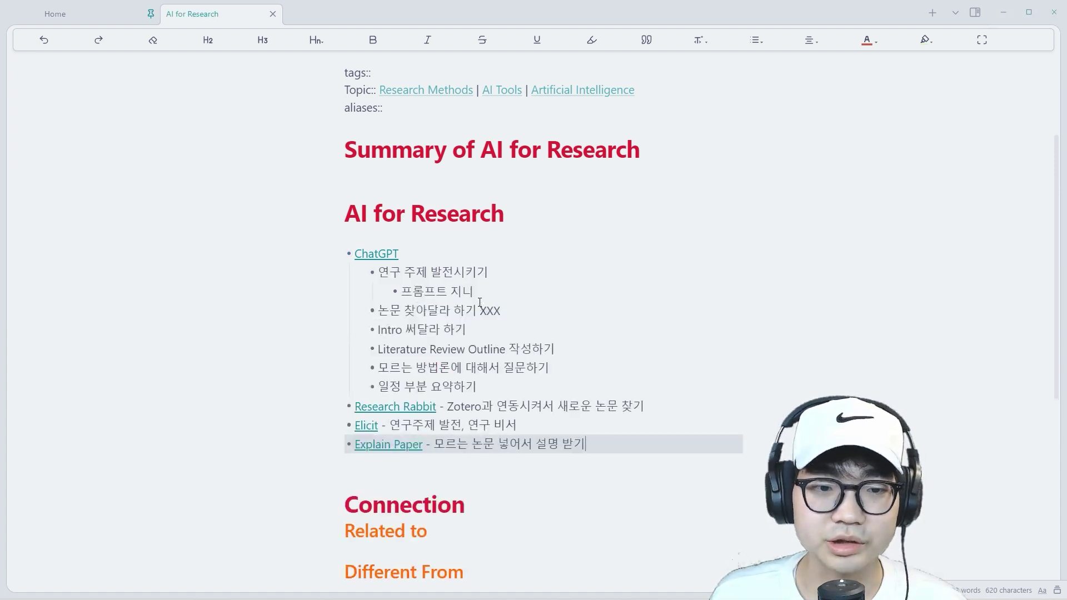
pyautogui.moveTo(425, 272); pyautogui.dragTo(500, 368)
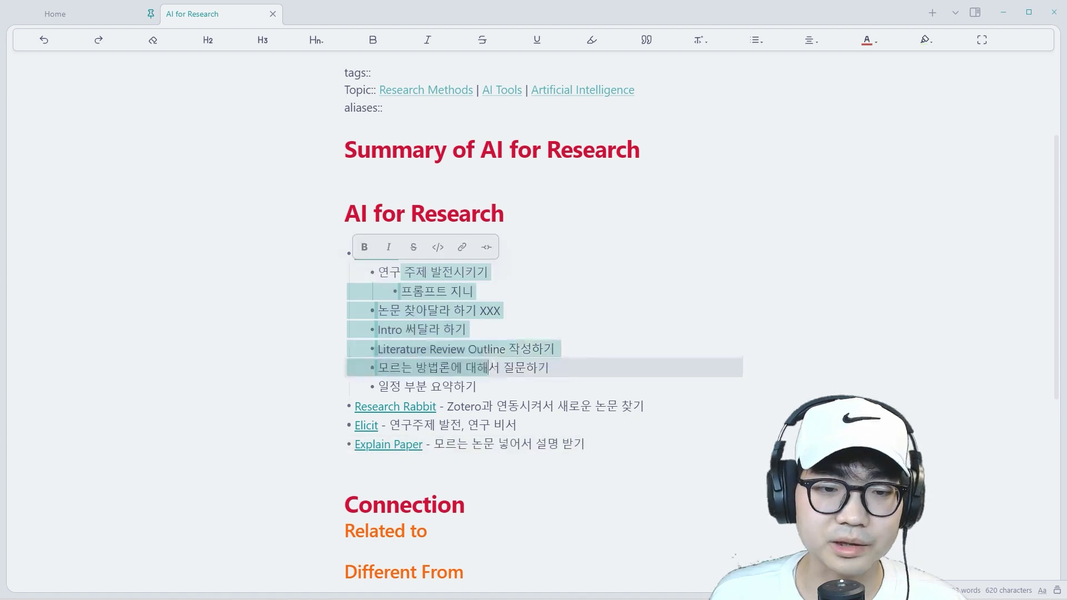
pyautogui.click(499, 389)
pyautogui.moveTo(610, 452); pyautogui.dragTo(353, 405)
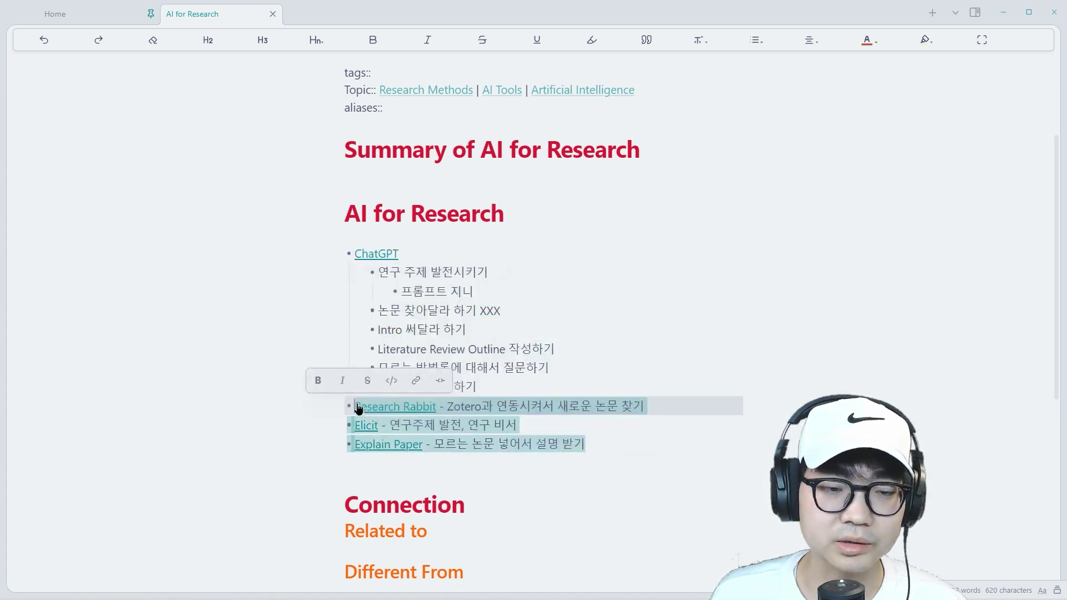
pyautogui.click(501, 367)
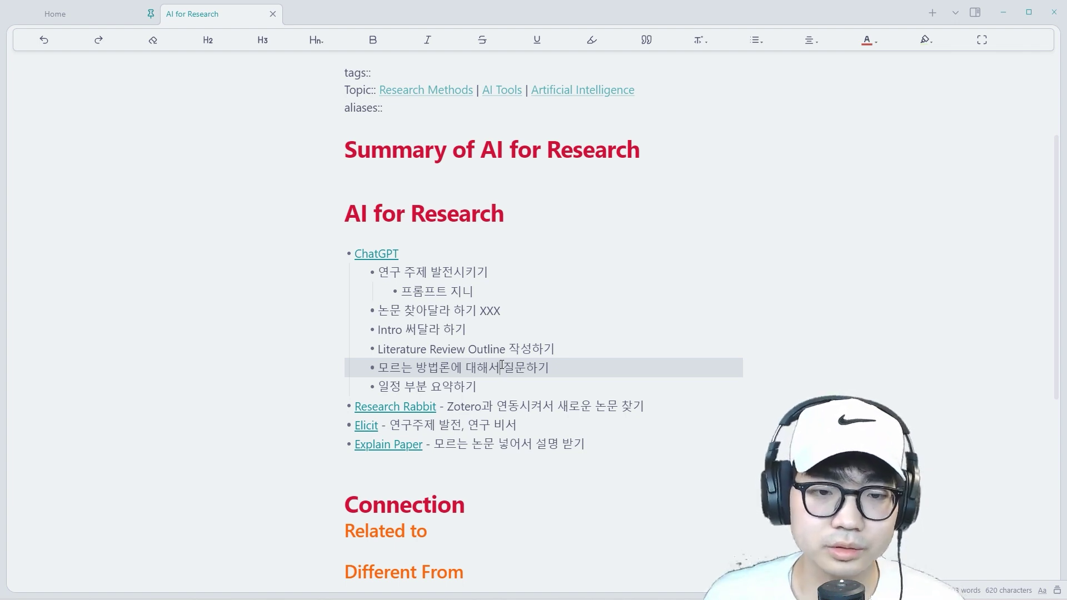
pyautogui.moveTo(503, 386); pyautogui.dragTo(389, 272)
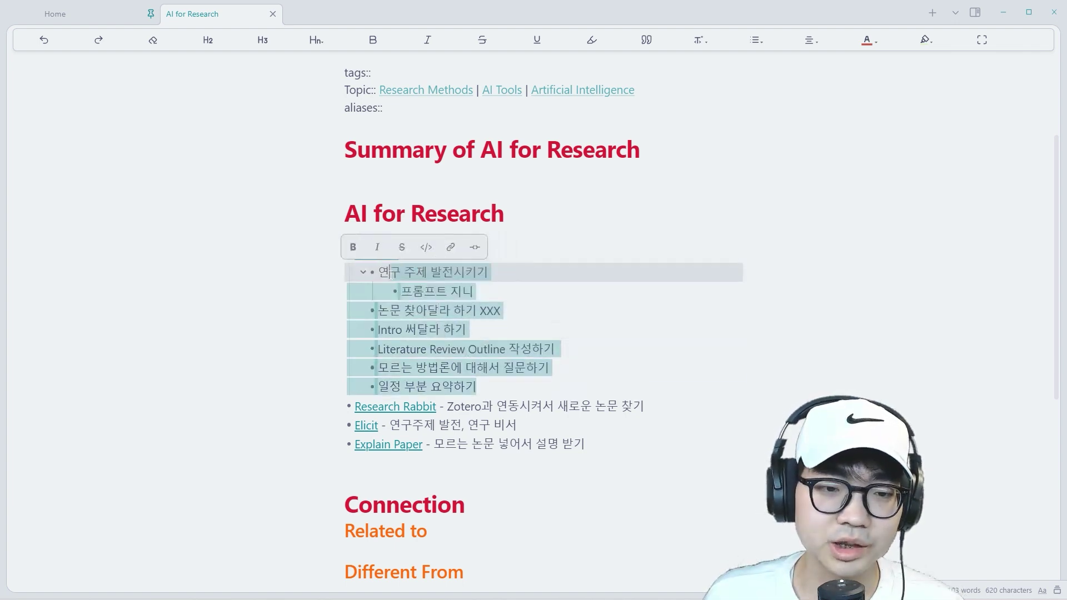
pyautogui.click(390, 272)
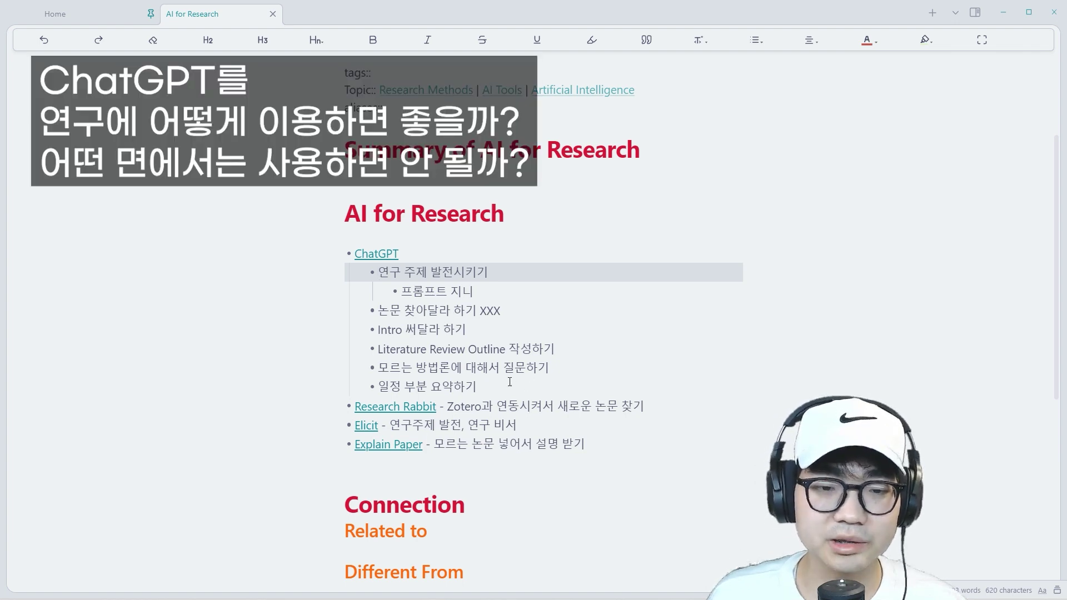
pyautogui.moveTo(510, 388); pyautogui.dragTo(384, 269)
pyautogui.click(384, 271)
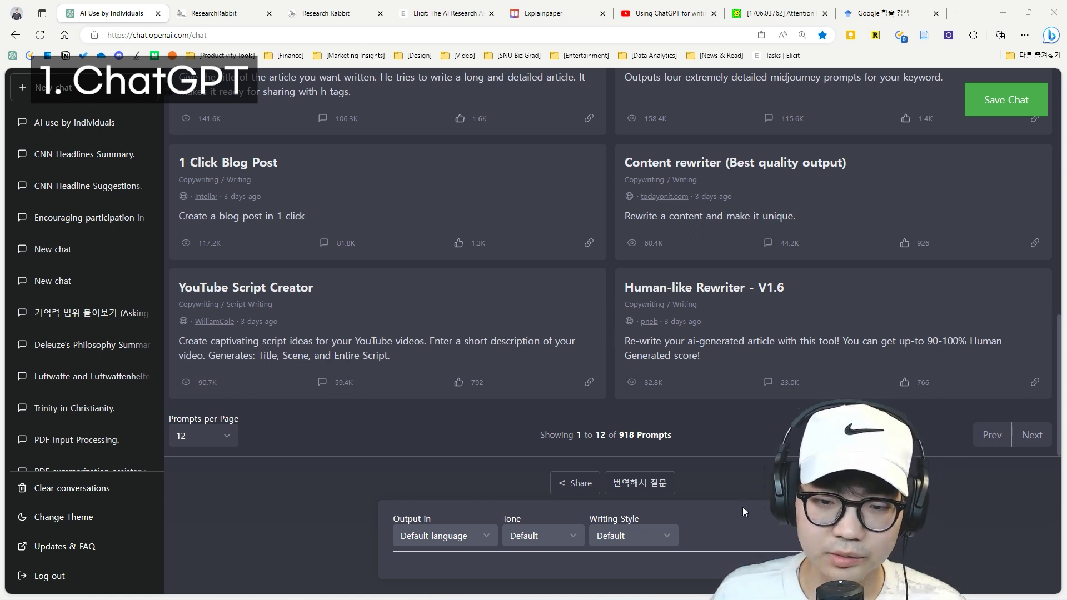
# Step: In ChatGPT, ask "Recommend me some research topics related to Artificial Intelligence" and stop the reply after the seventh topic starts
pyautogui.click(722, 562)
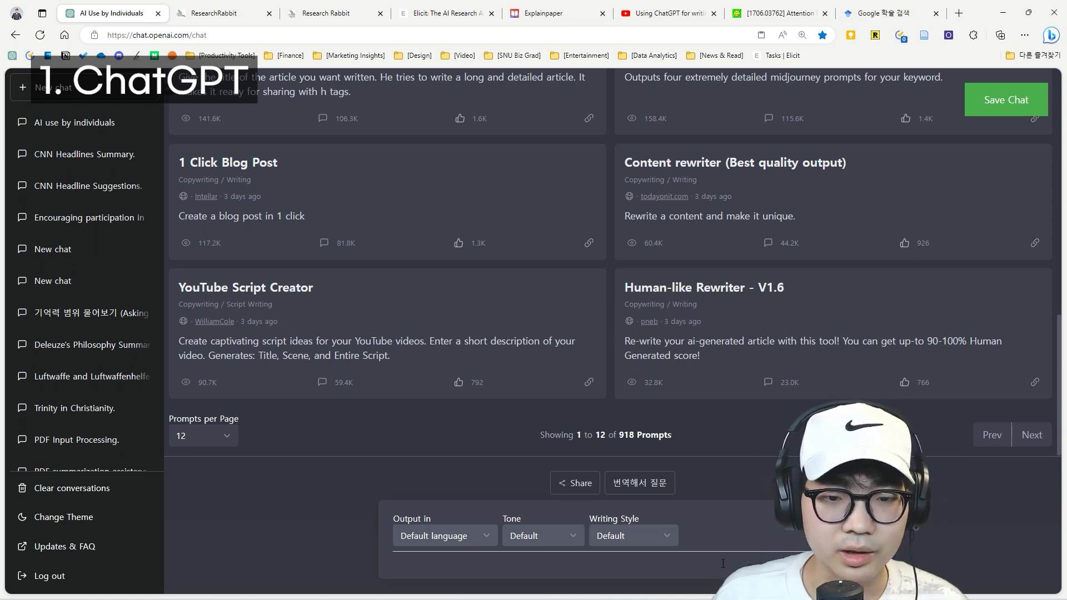
pyautogui.scroll(5, 794, 389)
pyautogui.scroll(3, 794, 389)
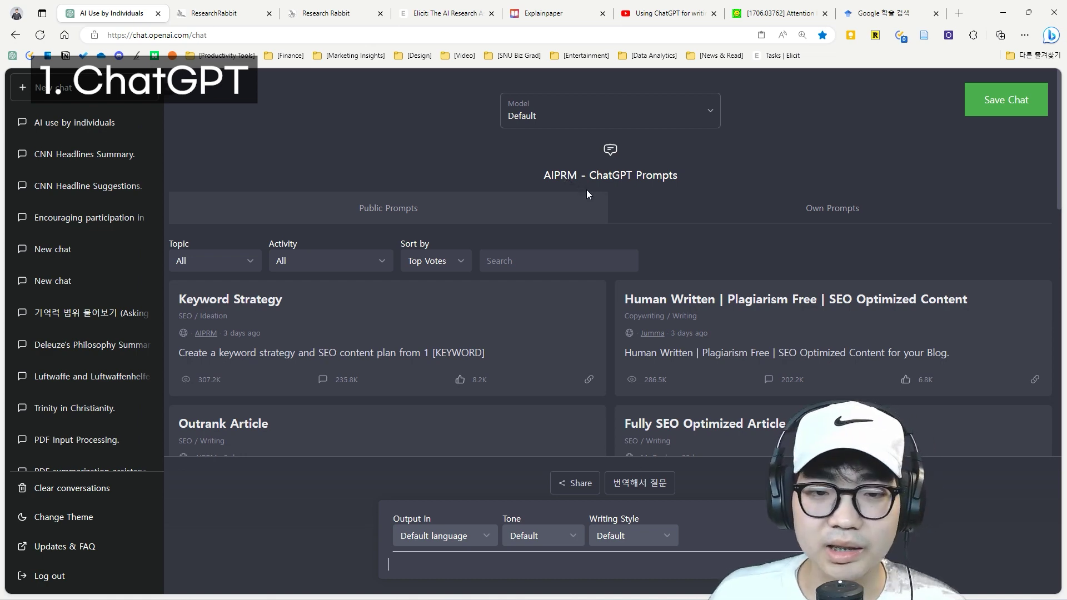
pyautogui.scroll(-5, 588, 195)
pyautogui.scroll(-1, 595, 215)
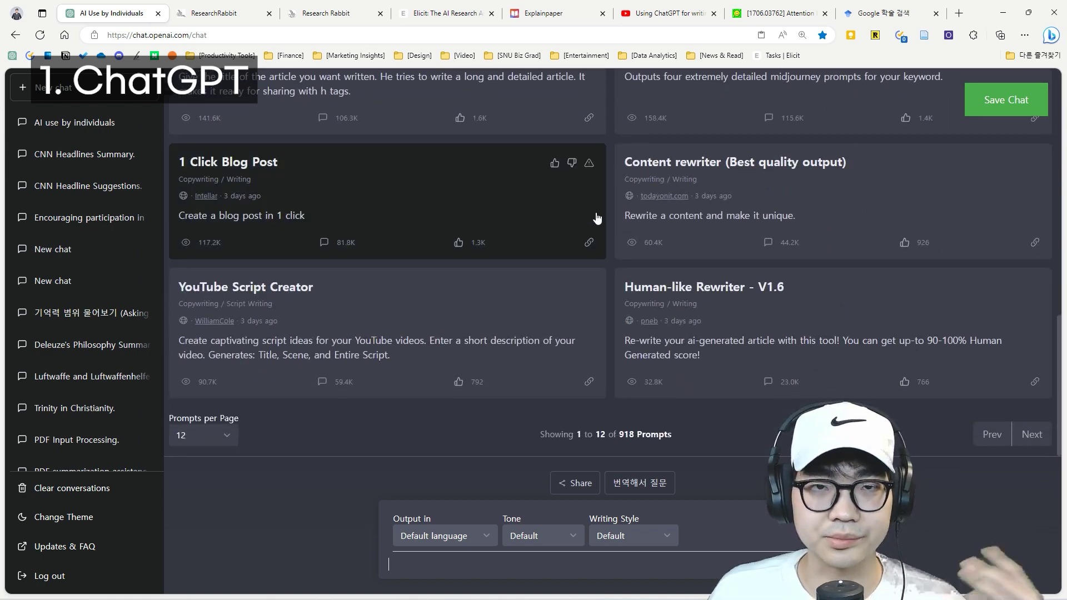
pyautogui.moveTo(1016, 288)
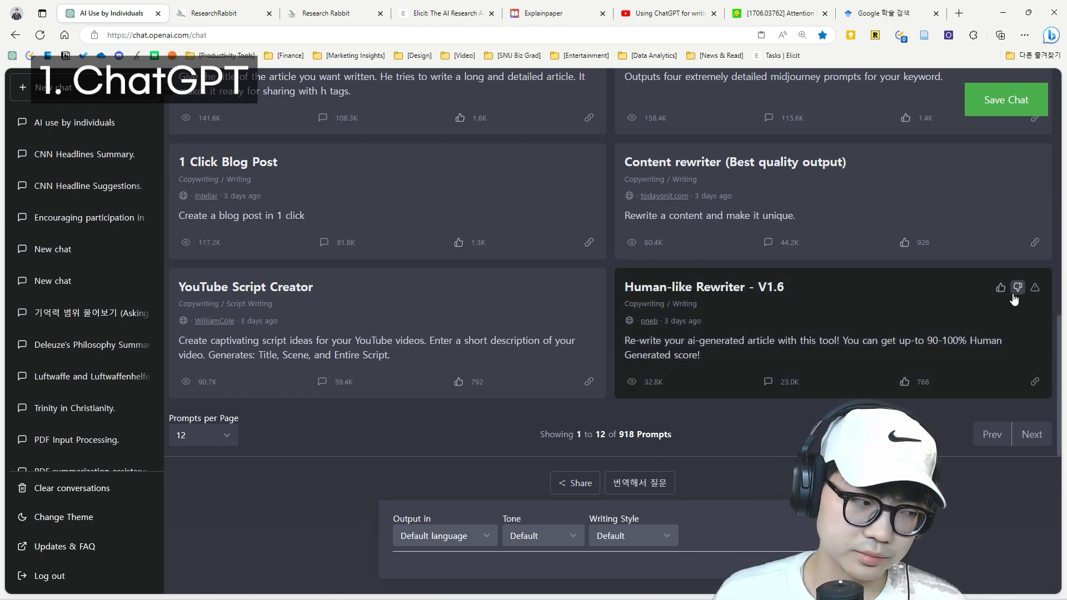
pyautogui.write('tificial Intelligence')
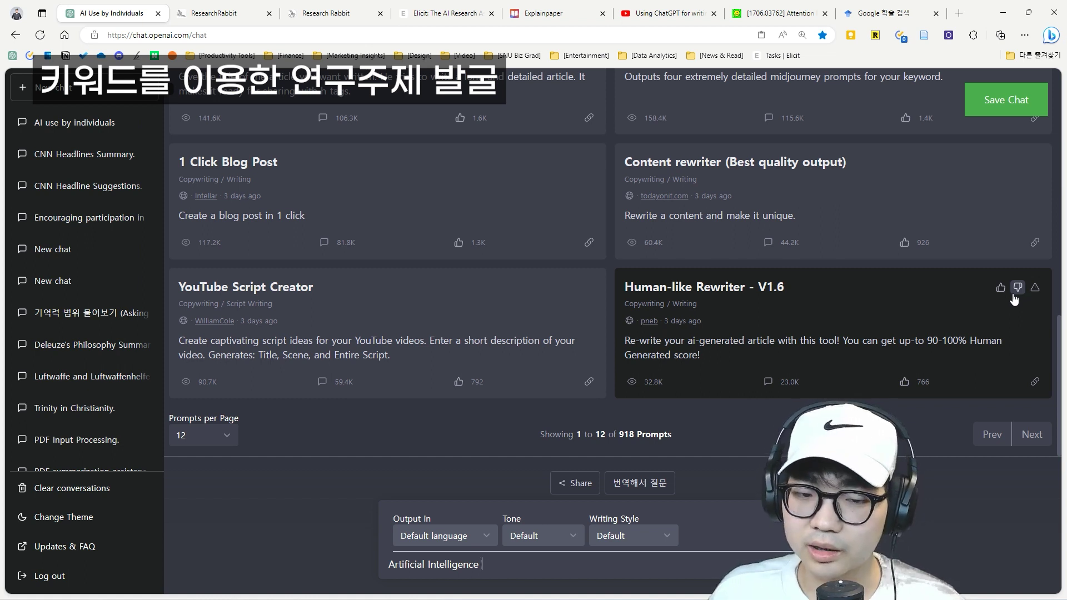
pyautogui.write('ommend me some ')
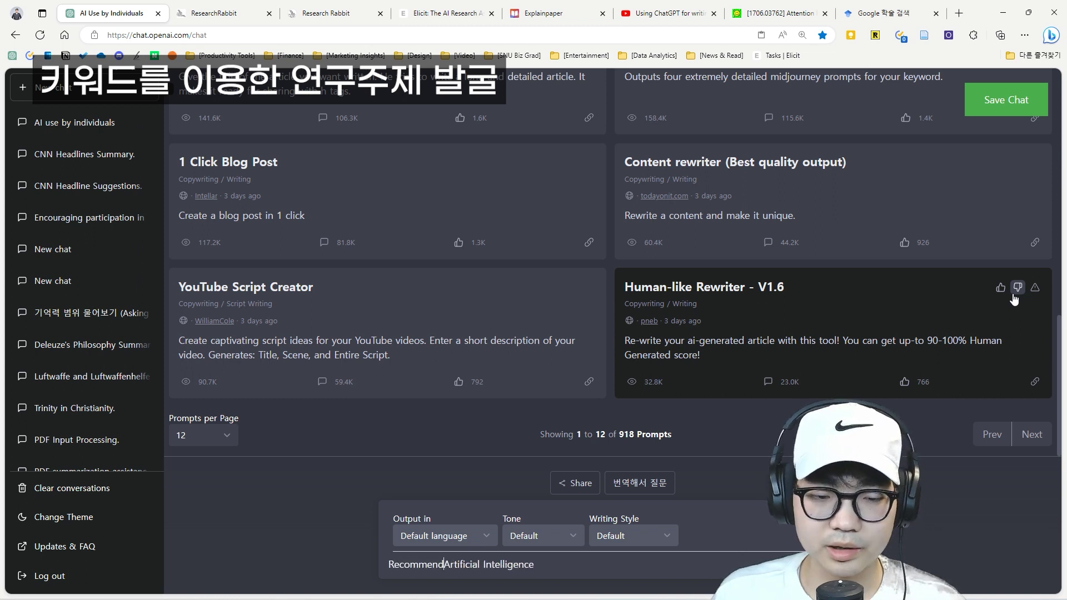
pyautogui.write('research topics related to')
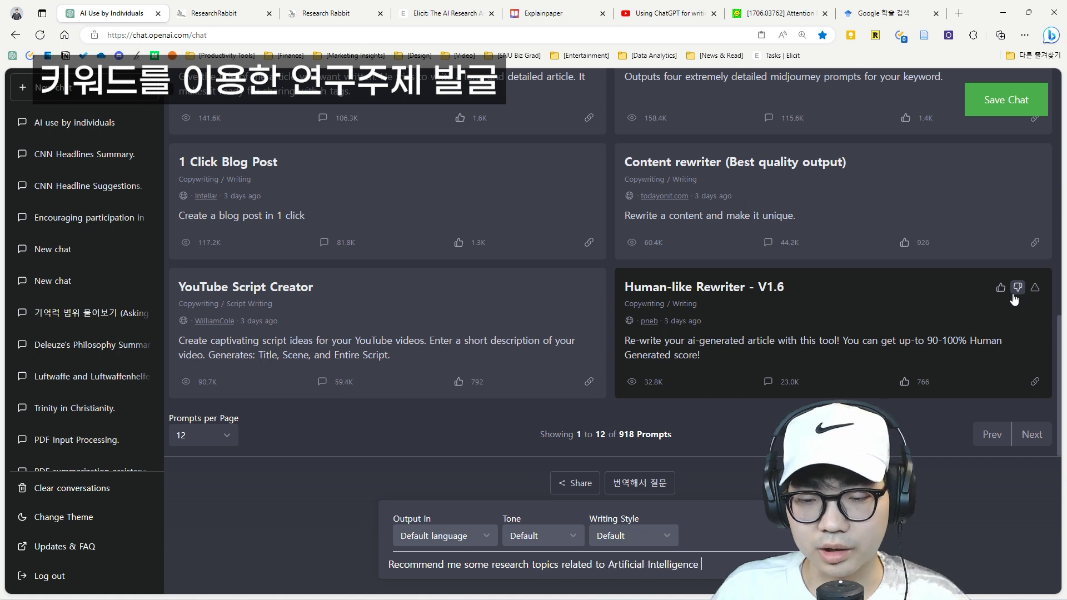
pyautogui.press('Return')
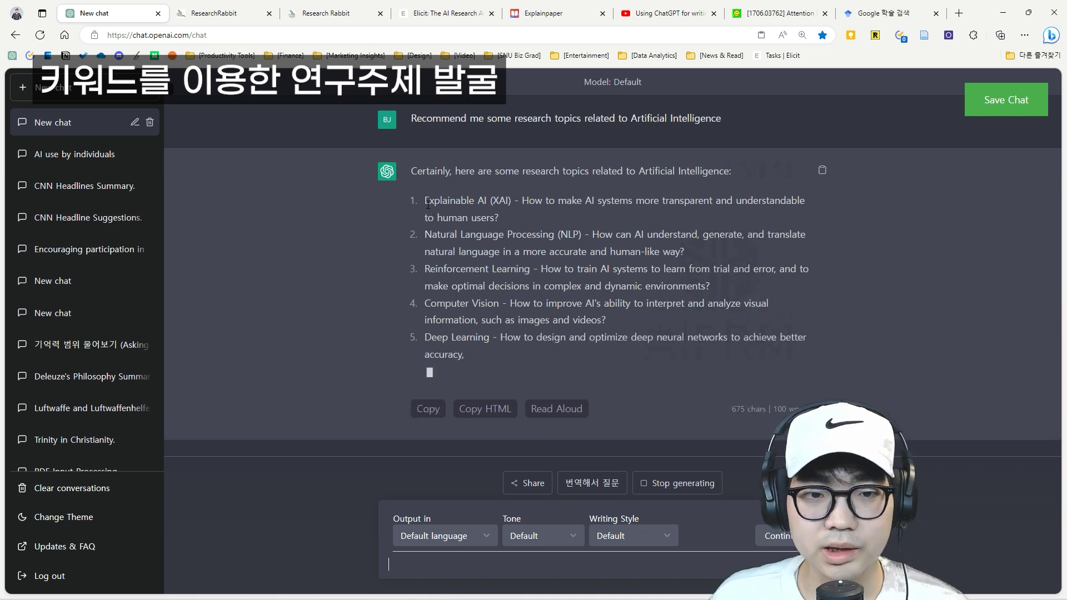
pyautogui.moveTo(428, 205); pyautogui.dragTo(508, 206)
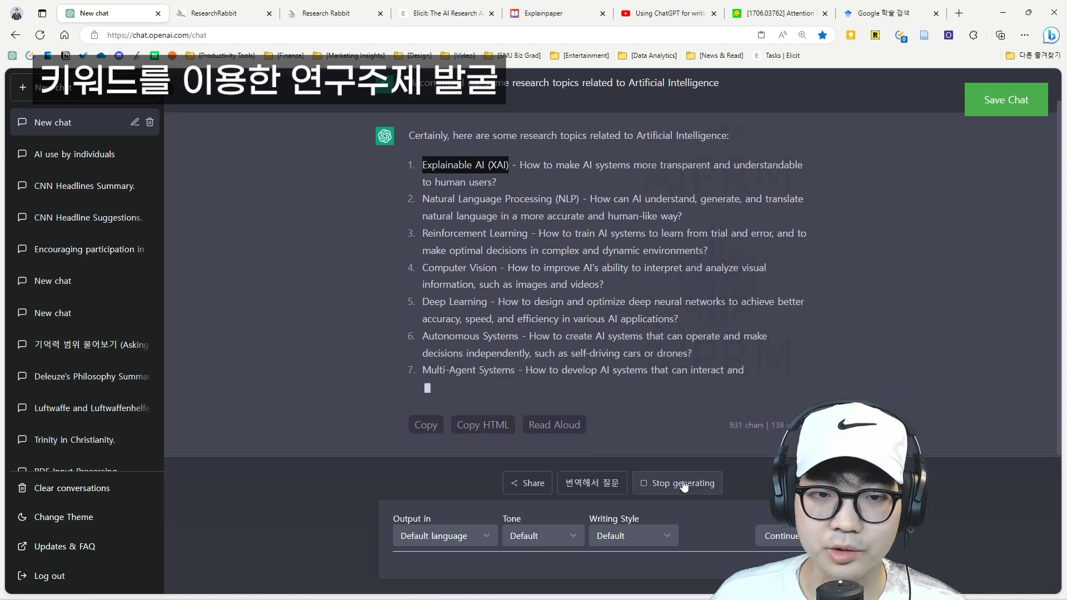
pyautogui.click(686, 483)
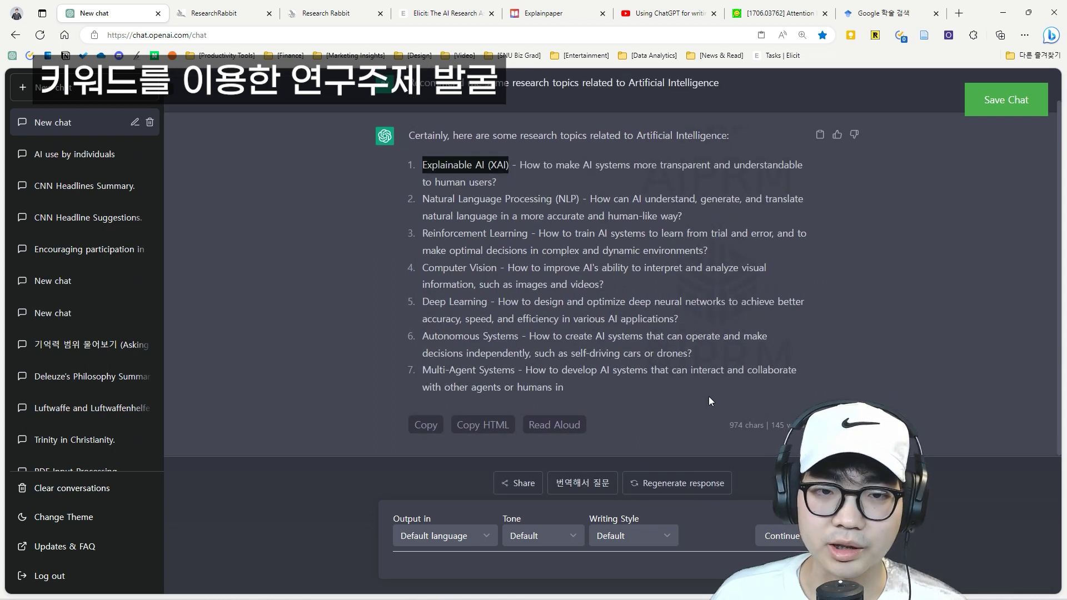
# Step: Ask "I like the first topic, please recommend me some trending research questions about the first topic" and stop the reply at the sixth question
pyautogui.click(582, 562)
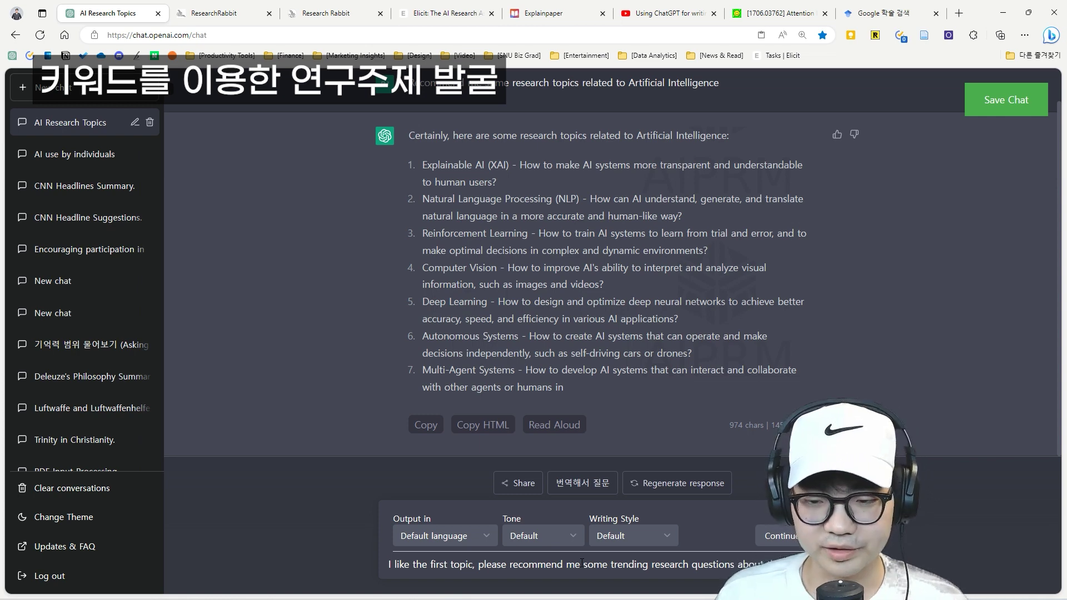
pyautogui.write('topic')
pyautogui.press('Return')
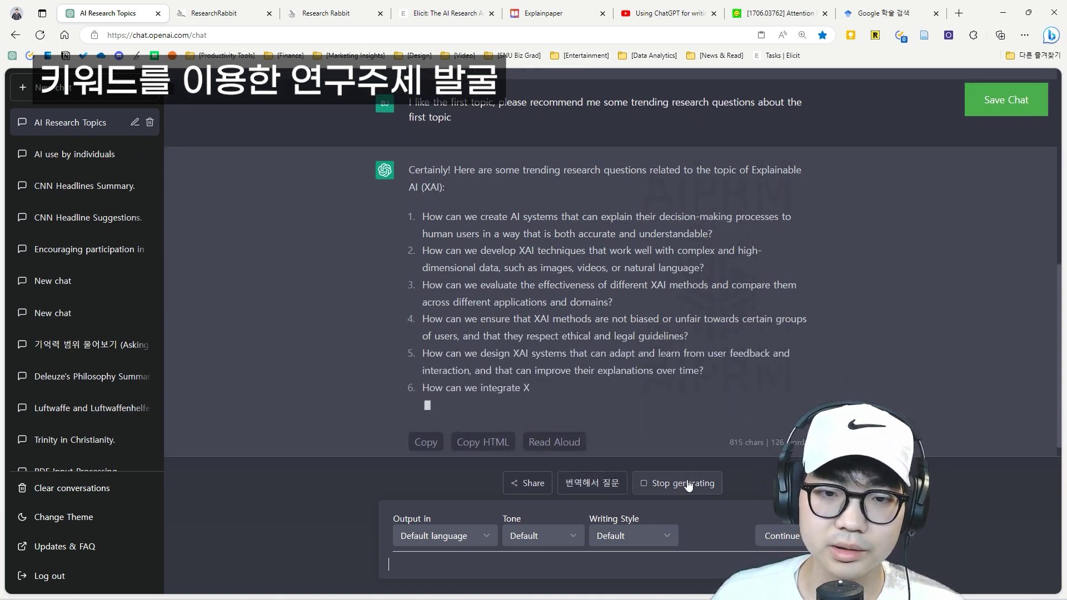
pyautogui.click(688, 485)
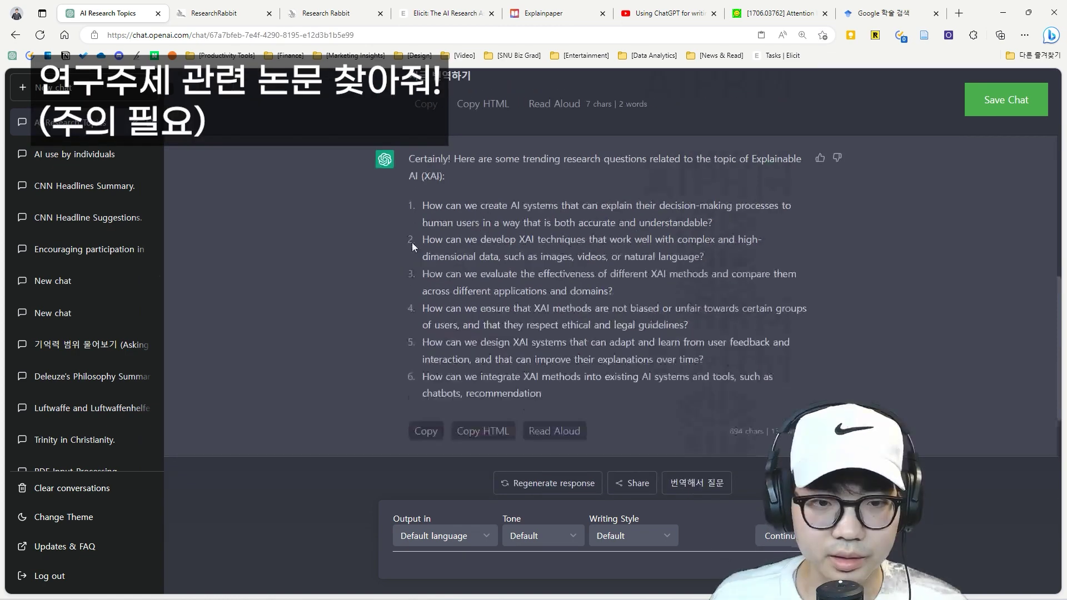
# Step: Ask "I like the third research question, could you recommend me some academic articles to get started with my research?"
pyautogui.moveTo(424, 178); pyautogui.dragTo(626, 195)
pyautogui.click(626, 195)
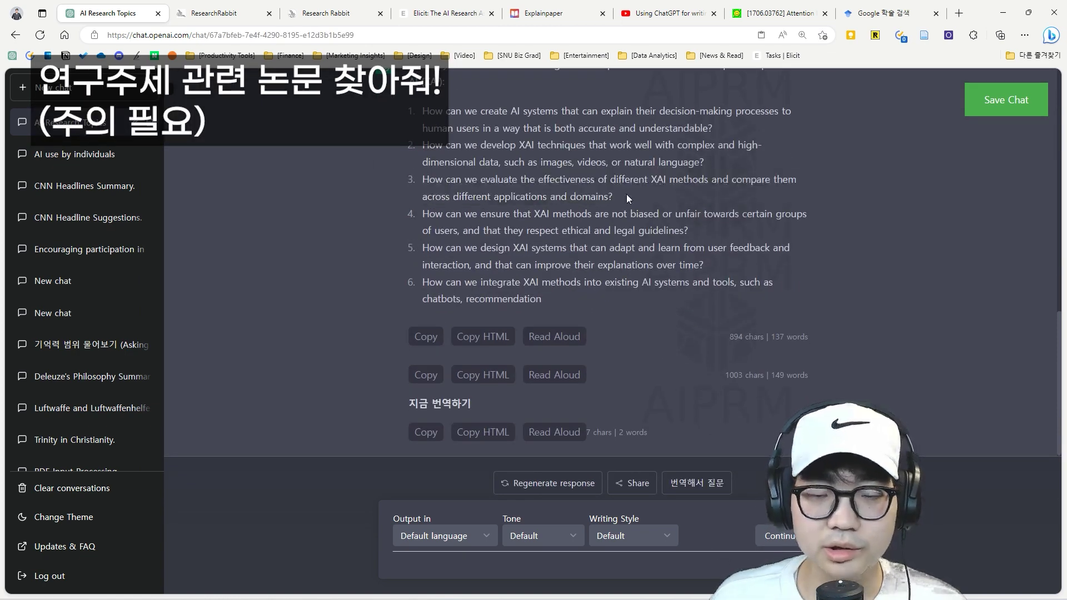
pyautogui.click(648, 560)
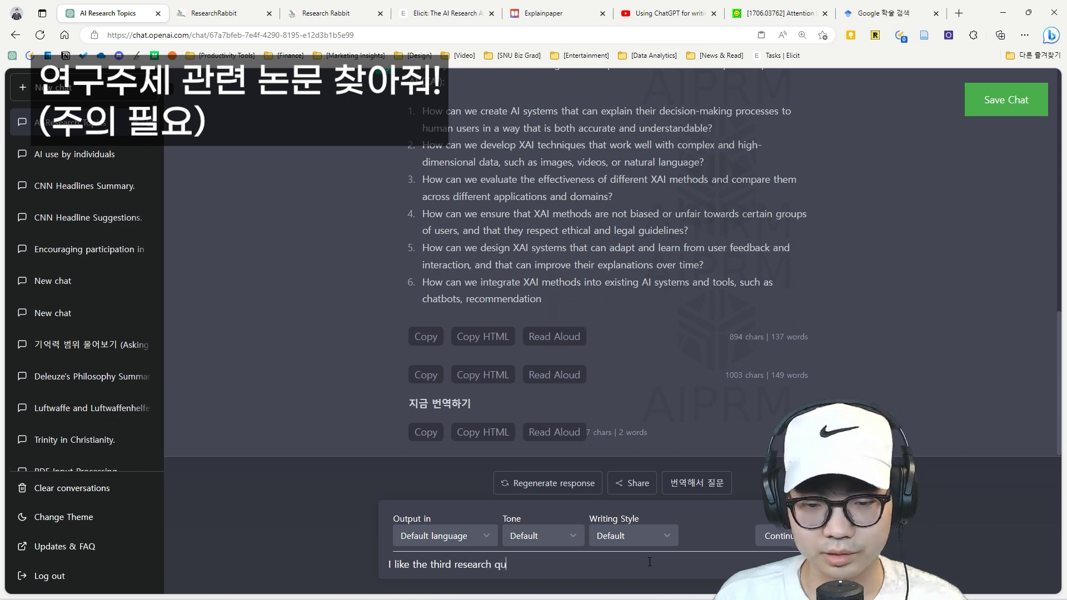
pyautogui.write('estion, could you recommend me some arti')
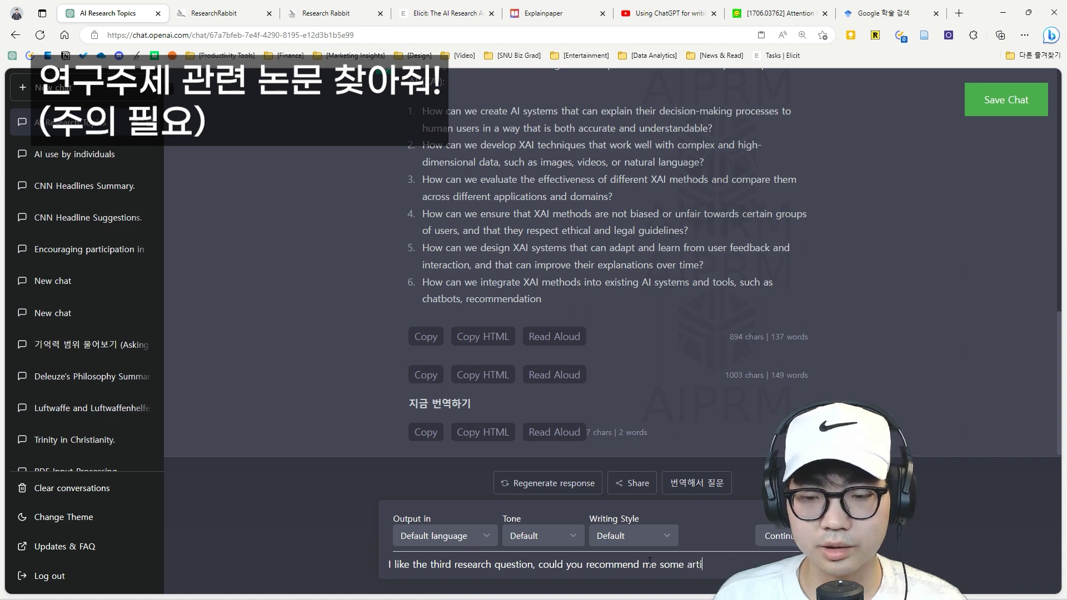
pyautogui.press('BackSpace')
pyautogui.press('BackSpace')
pyautogui.press('BackSpace')
pyautogui.press('BackSpace')
pyautogui.press('BackSpace')
pyautogui.press('BackSpace')
pyautogui.press('BackSpace')
pyautogui.press('BackSpace')
pyautogui.press('BackSpace')
pyautogui.press('BackSpace')
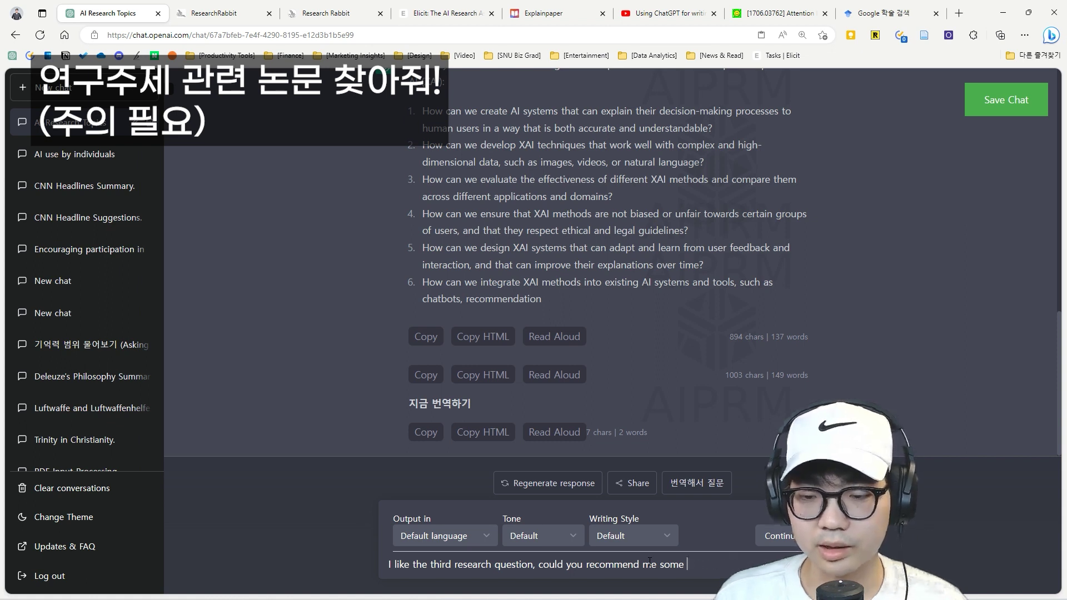
pyautogui.write('academic articles t')
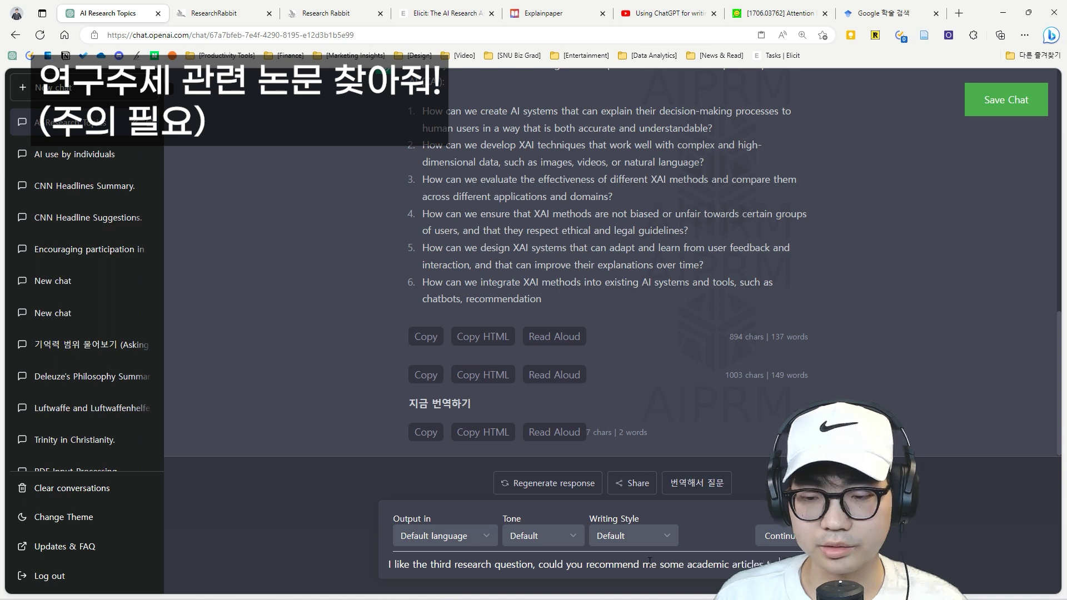
pyautogui.write('o get started wit')
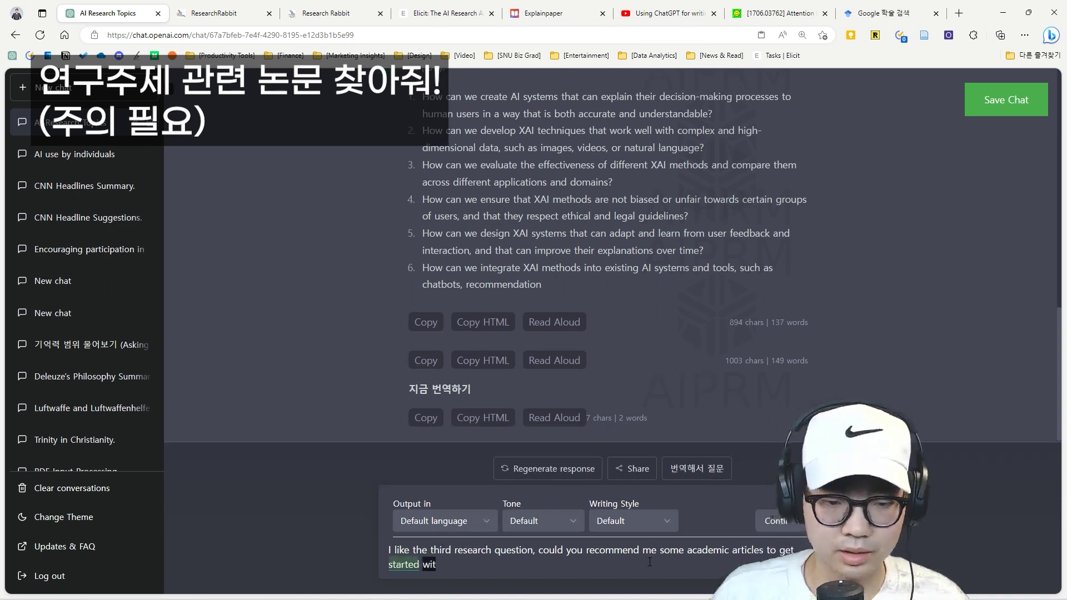
pyautogui.write('h my resear')
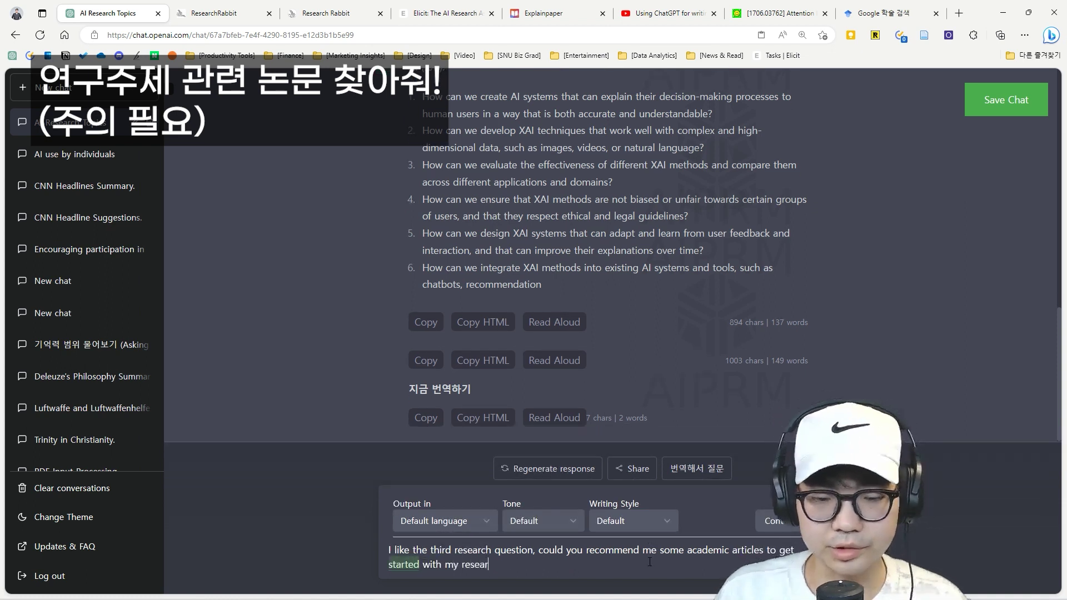
pyautogui.write('ch?')
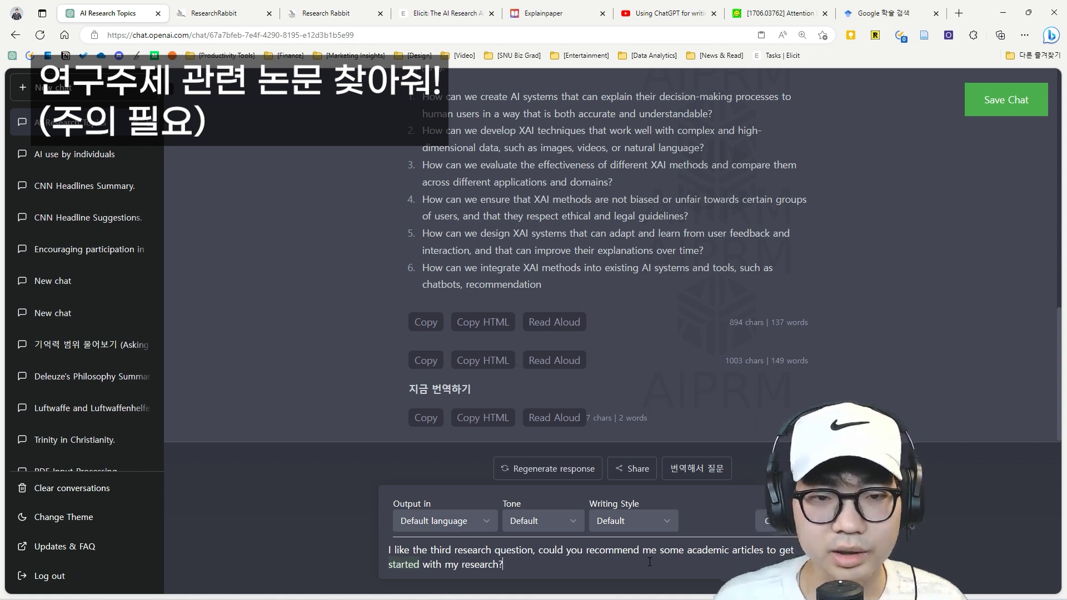
pyautogui.moveTo(648, 182); pyautogui.dragTo(422, 164)
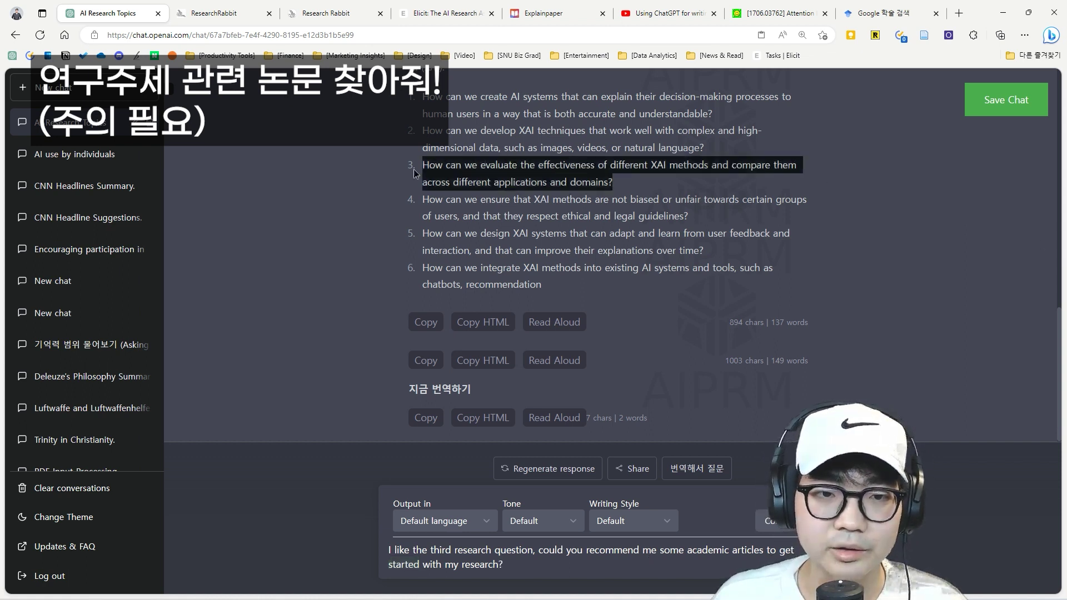
pyautogui.click(461, 168)
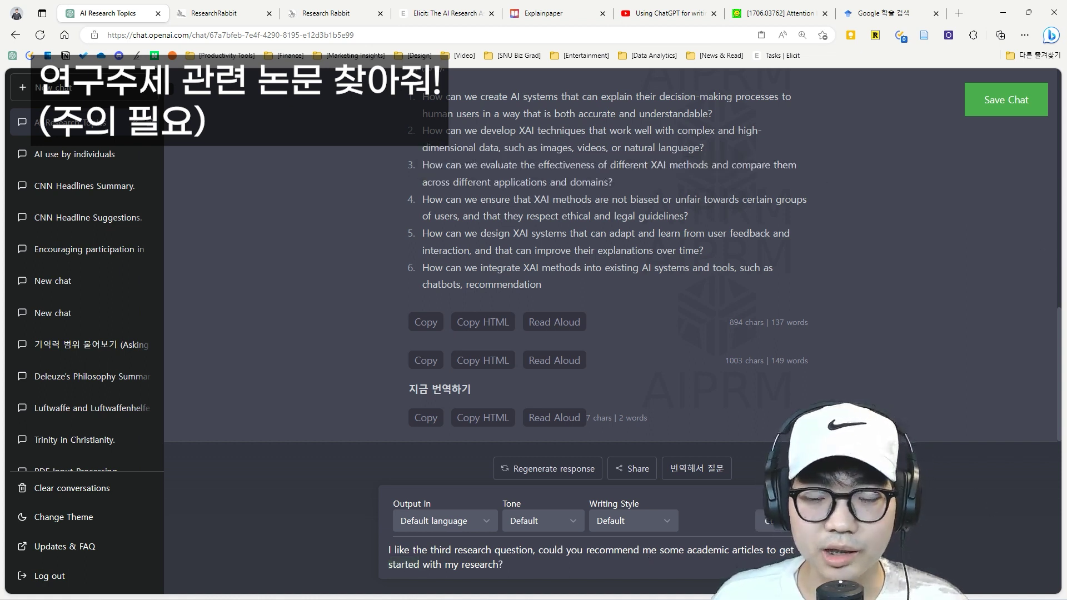
pyautogui.press('Return')
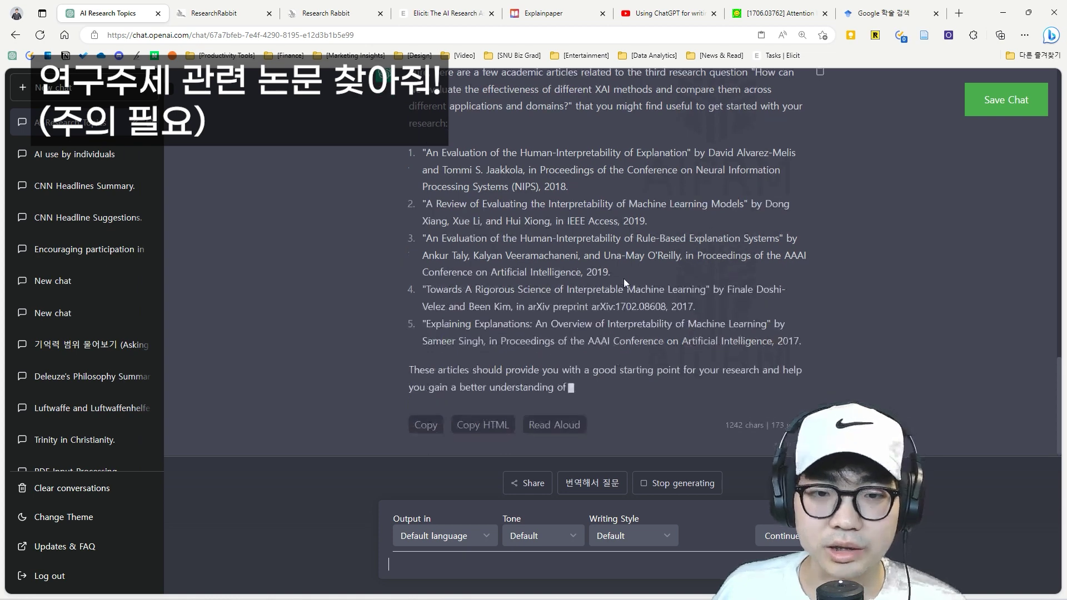
# Step: Copy the fourth and fifth article titles, "Towards A Rigorous Science of Interpretable Machine Learning" and "Explaining Explanations: An Overview of Interpretability of Machine Learning"
pyautogui.scroll(1, 616, 283)
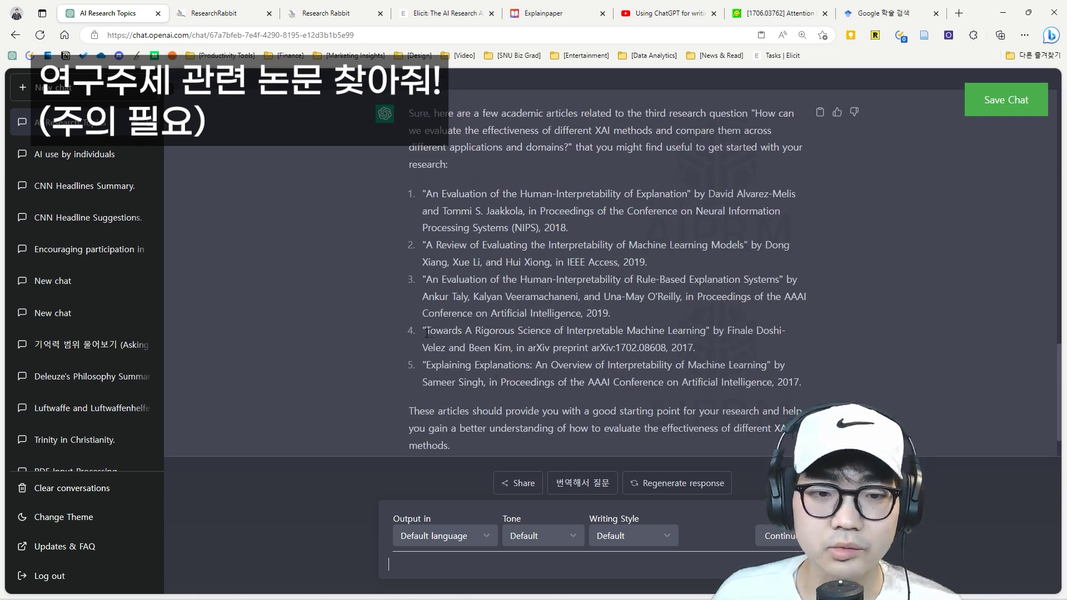
pyautogui.moveTo(427, 333); pyautogui.dragTo(708, 332)
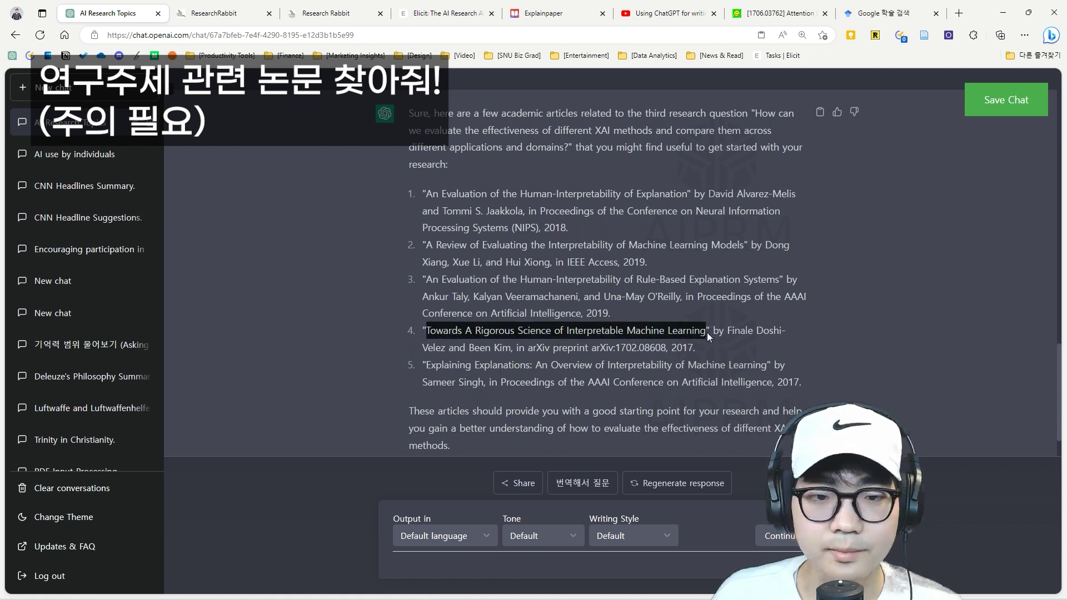
pyautogui.hotkey('ctrl', 'c')
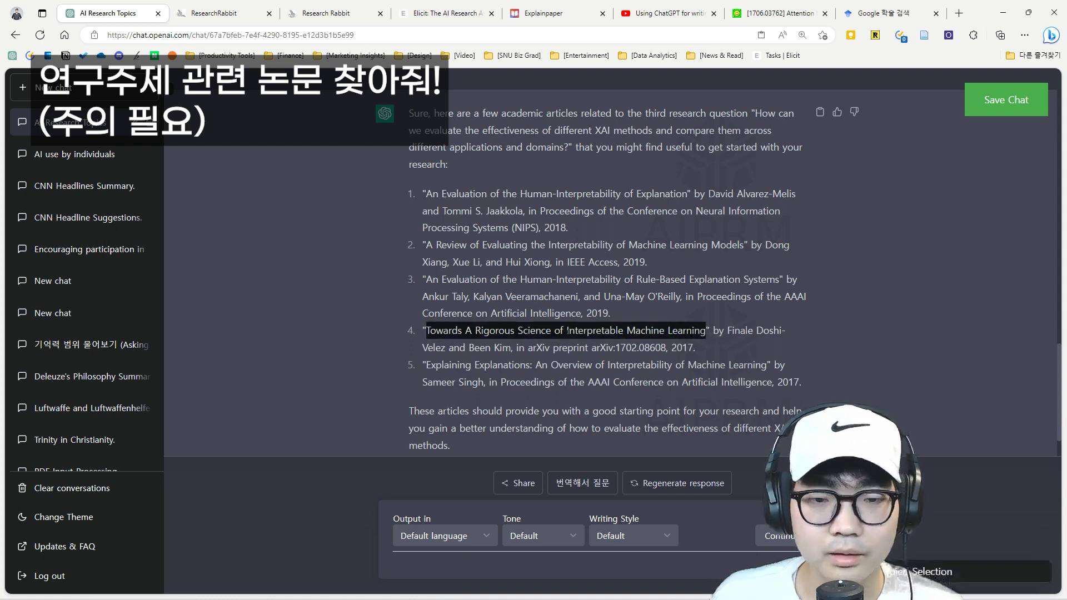
pyautogui.click(430, 367)
pyautogui.moveTo(428, 366); pyautogui.dragTo(769, 366)
pyautogui.hotkey('ctrl', 'c')
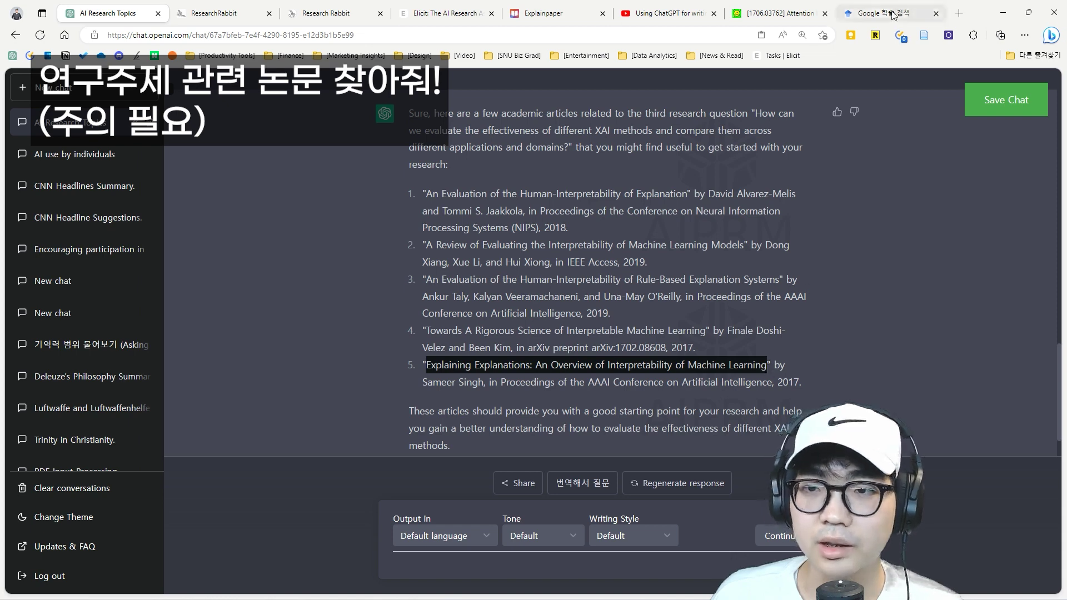
# Step: Search Google Scholar for "Explaining Explanations: An Overview of Interpretability of Machine Learning"
pyautogui.click(883, 13)
pyautogui.hotkey('ctrl', 'v')
pyautogui.press('Return')
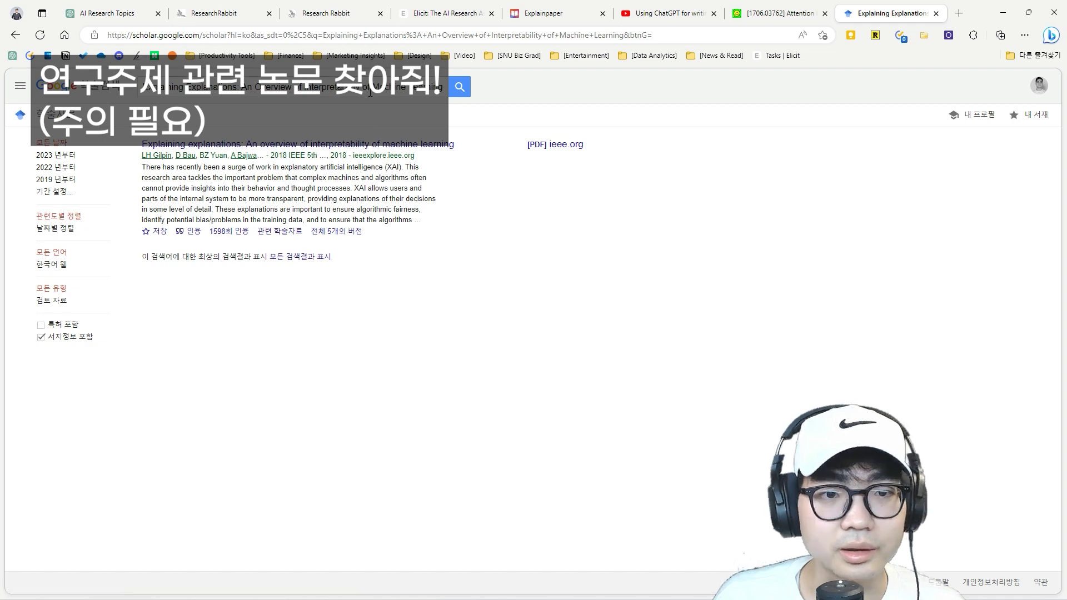
# Step: Copy the third article title from ChatGPT, "An Evaluation of the Human-Interpretability of Rule-Based Explanation Systems", and search Google Scholar for it
pyautogui.click(61, 8)
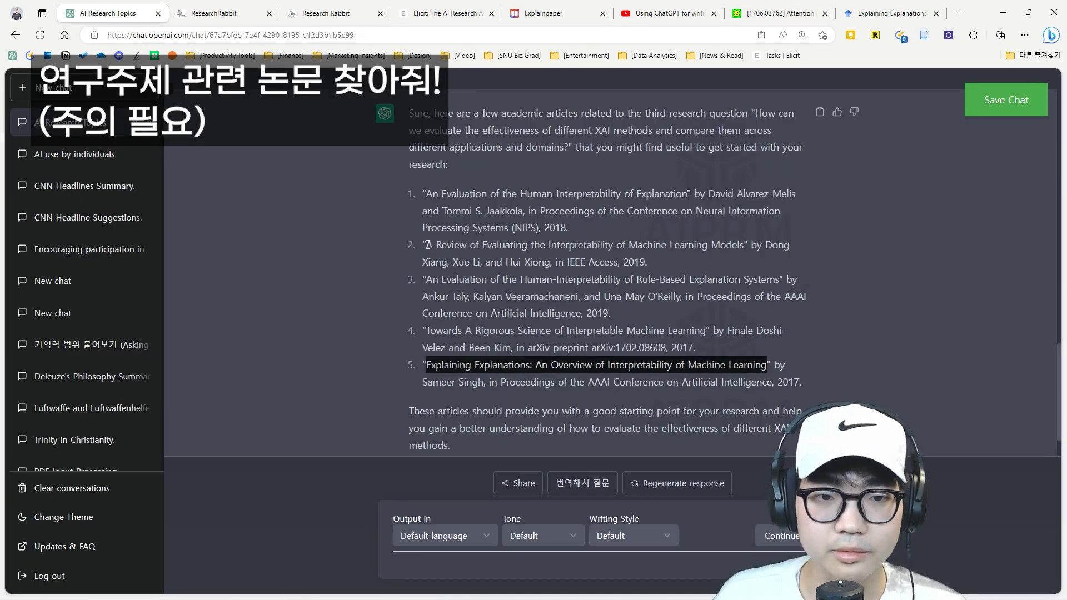
pyautogui.click(434, 280)
pyautogui.moveTo(429, 281); pyautogui.dragTo(781, 277)
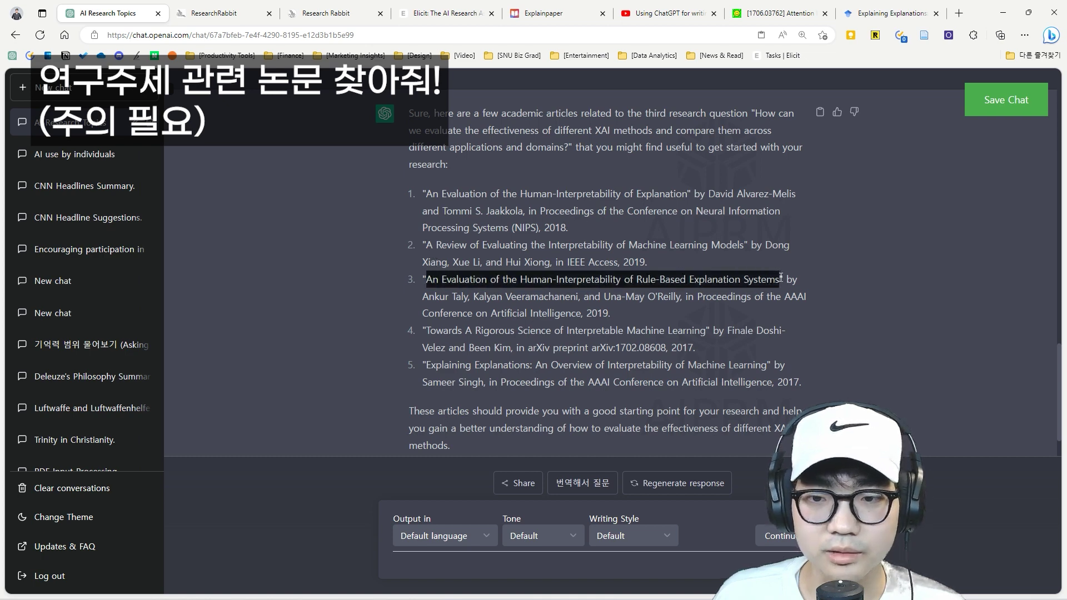
pyautogui.click(889, 13)
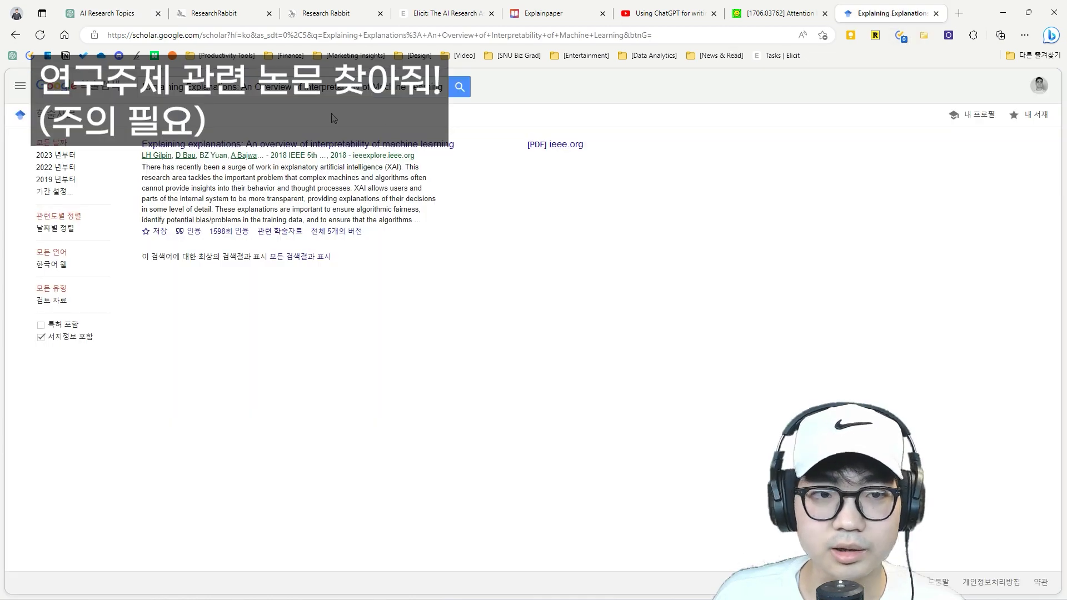
pyautogui.hotkey('ctrl', 'a')
pyautogui.hotkey('ctrl', 'v')
pyautogui.press('Return')
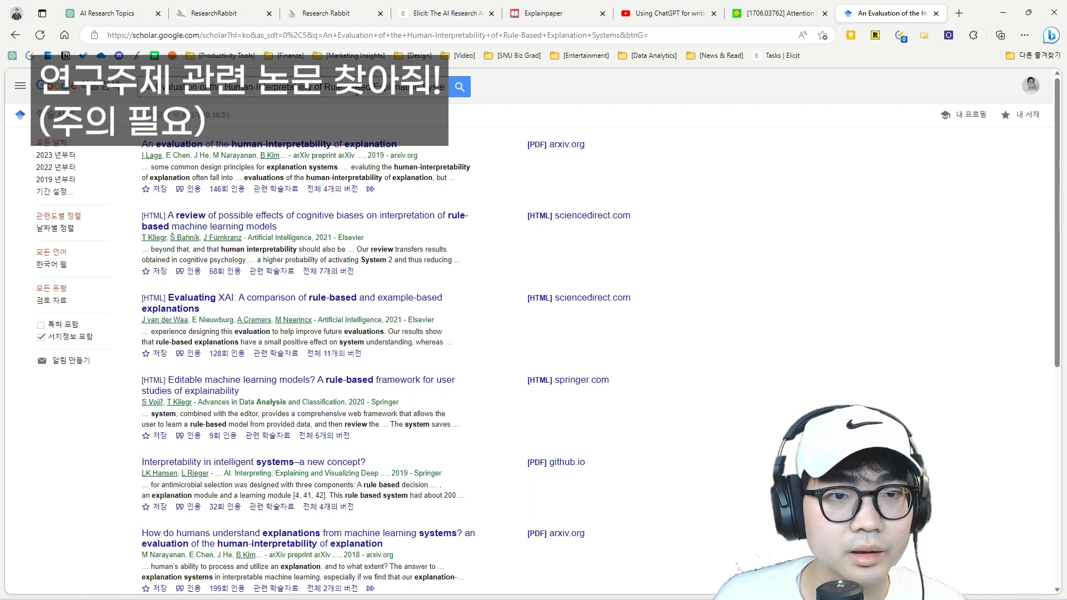
pyautogui.press('End')
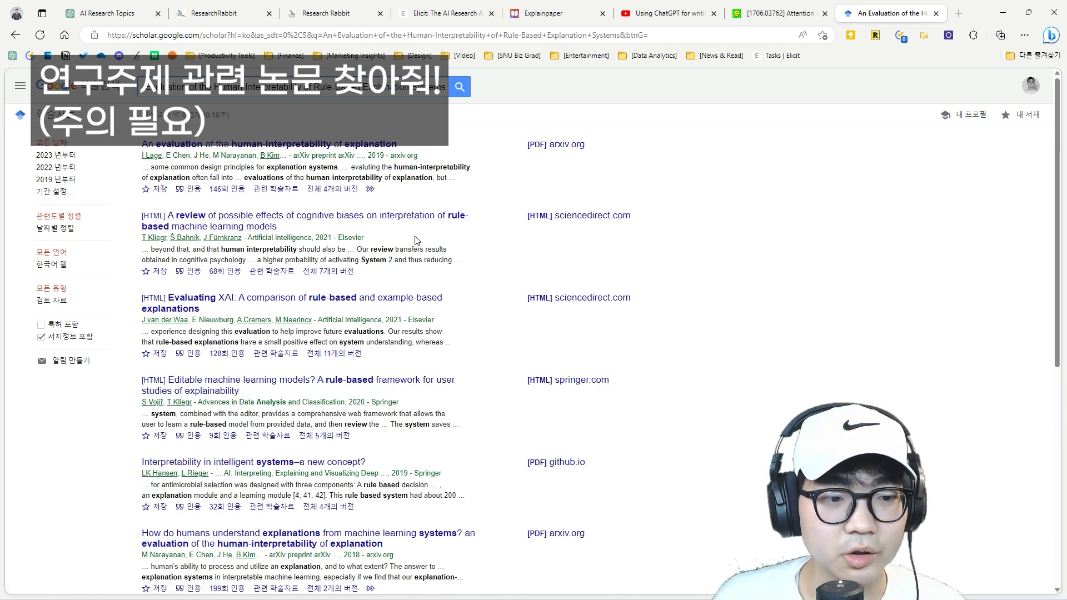
# Step: Check the authors ChatGPT lists for the third article against the Google Scholar results
pyautogui.click(105, 12)
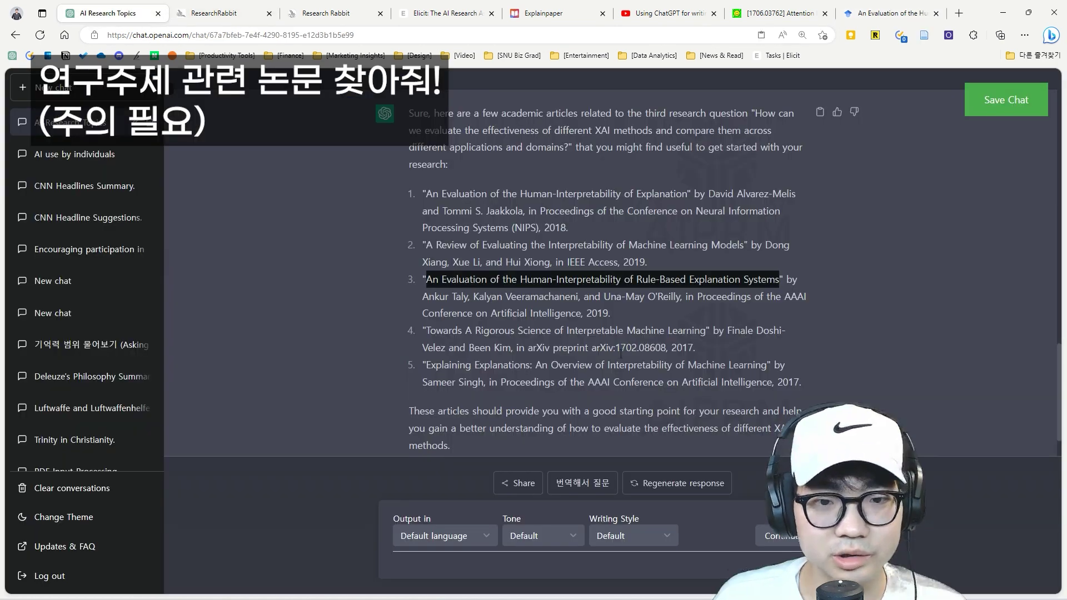
pyautogui.click(476, 298)
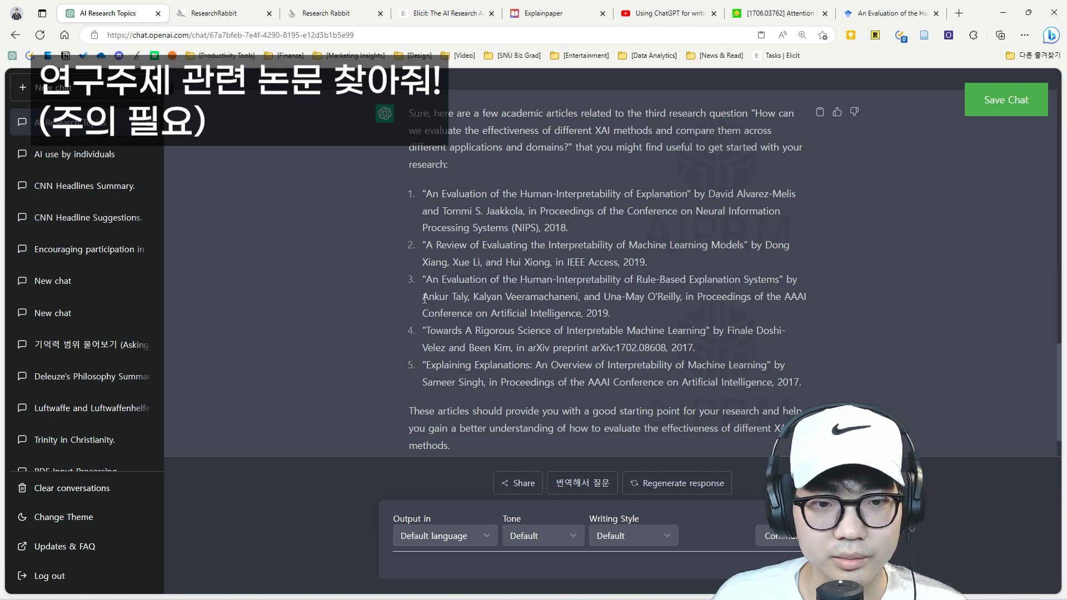
pyautogui.moveTo(426, 298); pyautogui.dragTo(573, 299)
pyautogui.click(497, 295)
pyautogui.click(587, 299)
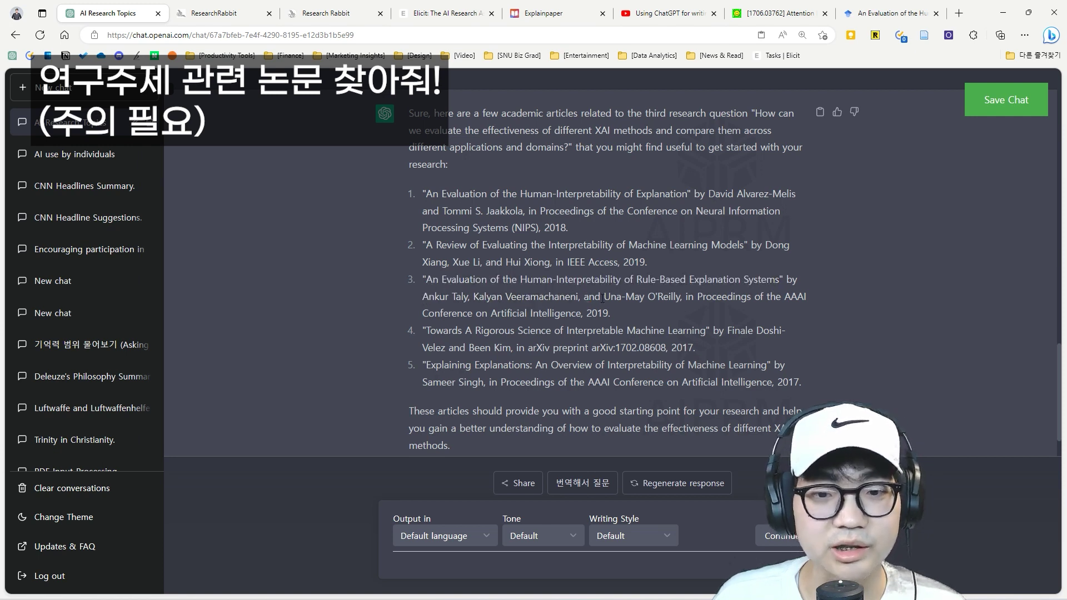
pyautogui.click(884, 12)
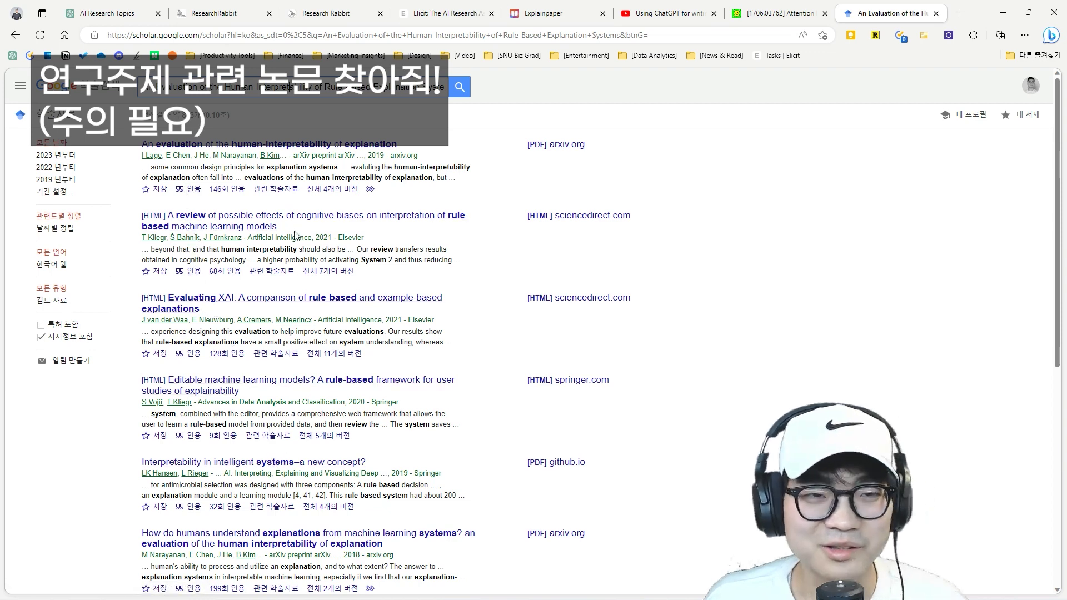
# Step: Return to ChatGPT and review the titles and authors of the five recommended articles and the earlier XAI research questions
pyautogui.click(105, 13)
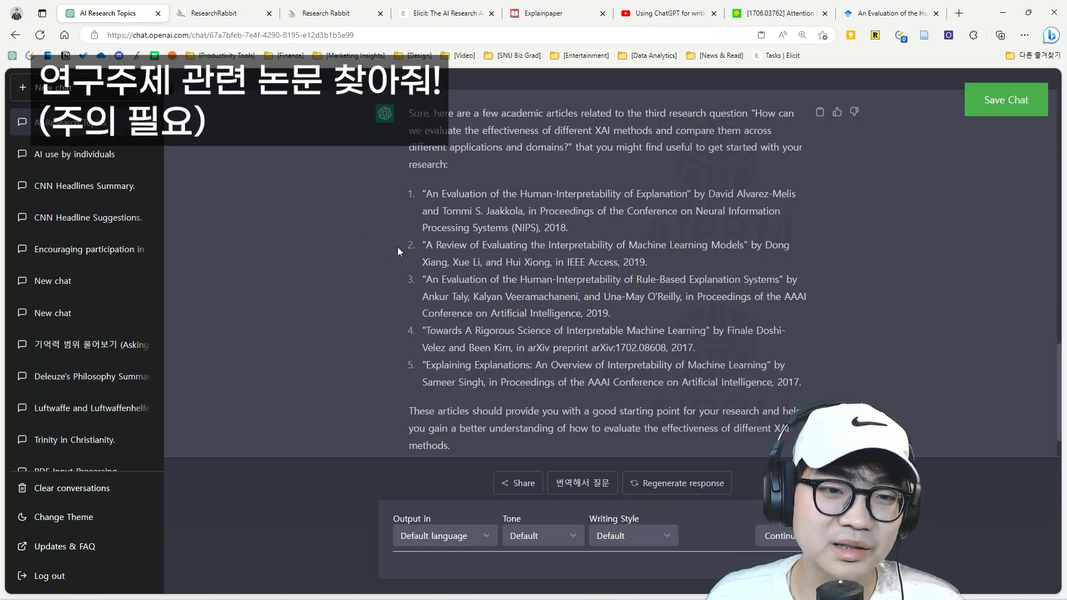
pyautogui.moveTo(416, 194); pyautogui.dragTo(642, 411)
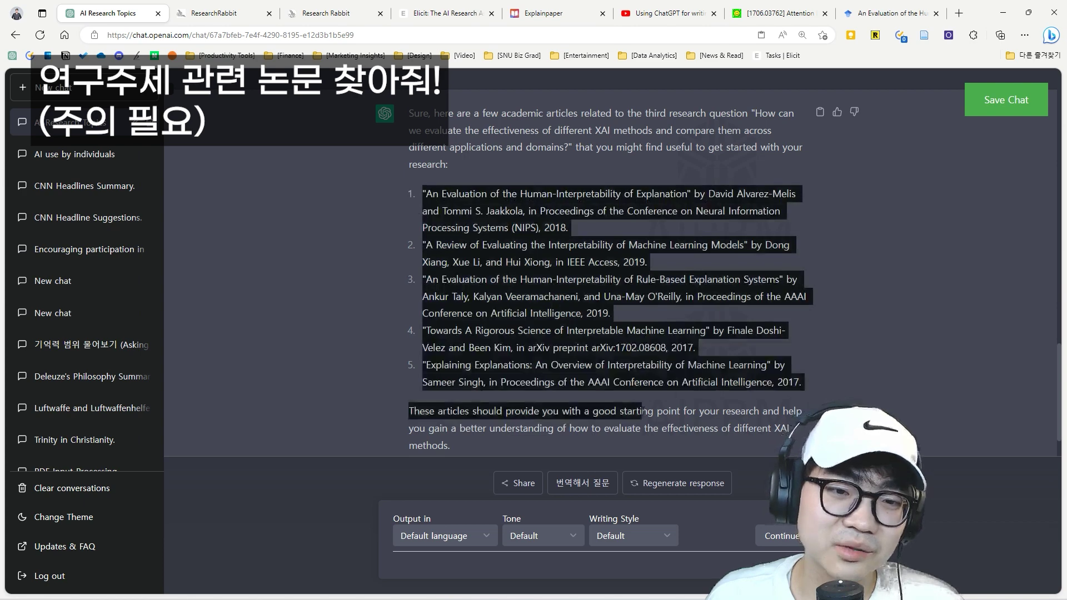
pyautogui.click(626, 378)
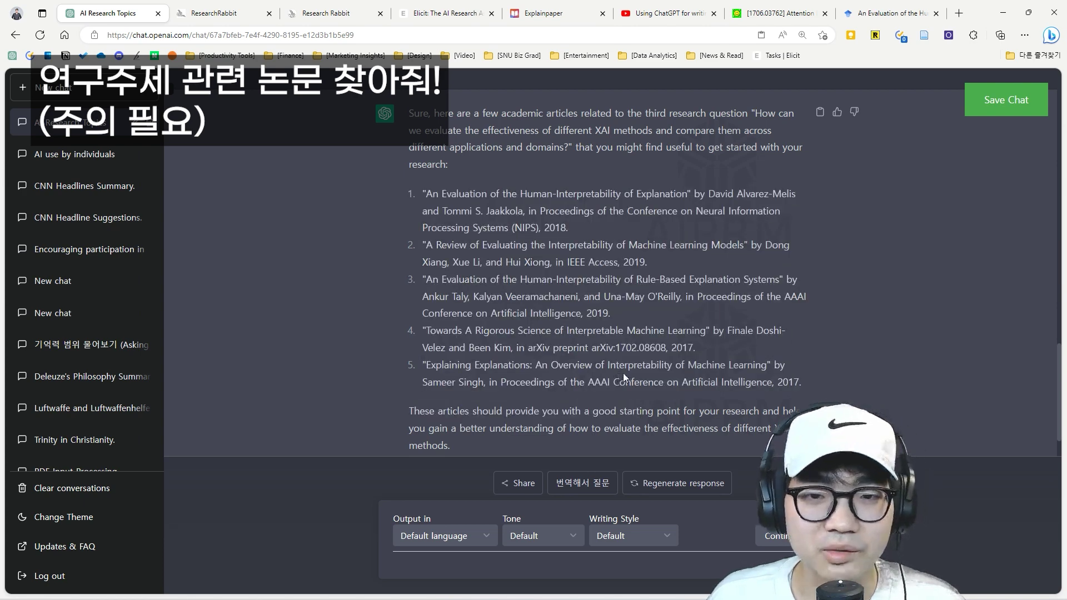
pyautogui.moveTo(424, 195); pyautogui.dragTo(801, 383)
pyautogui.click(719, 300)
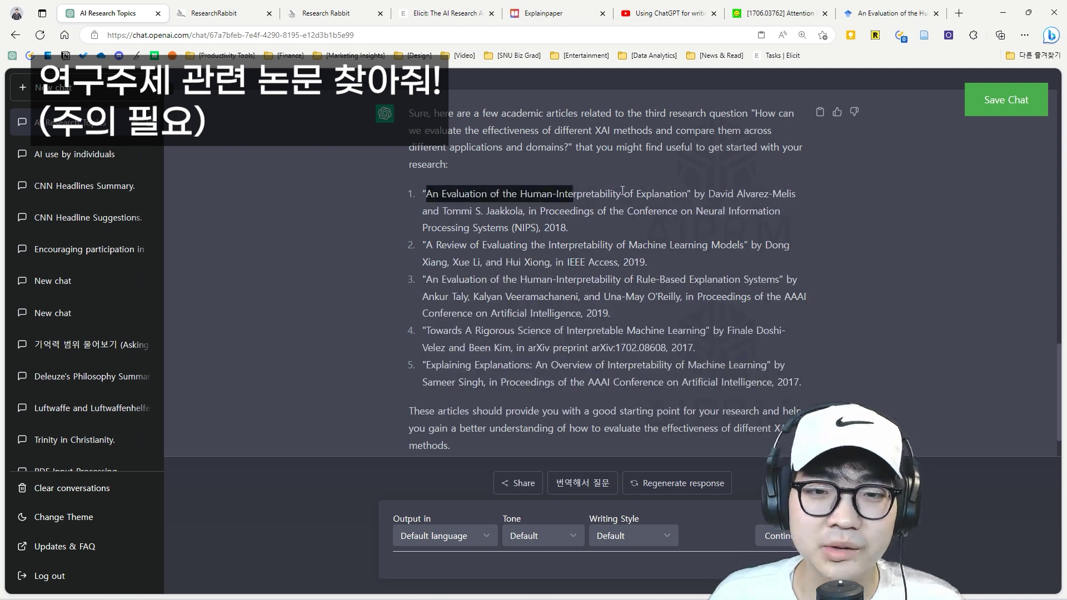
pyautogui.moveTo(697, 194); pyautogui.dragTo(795, 195)
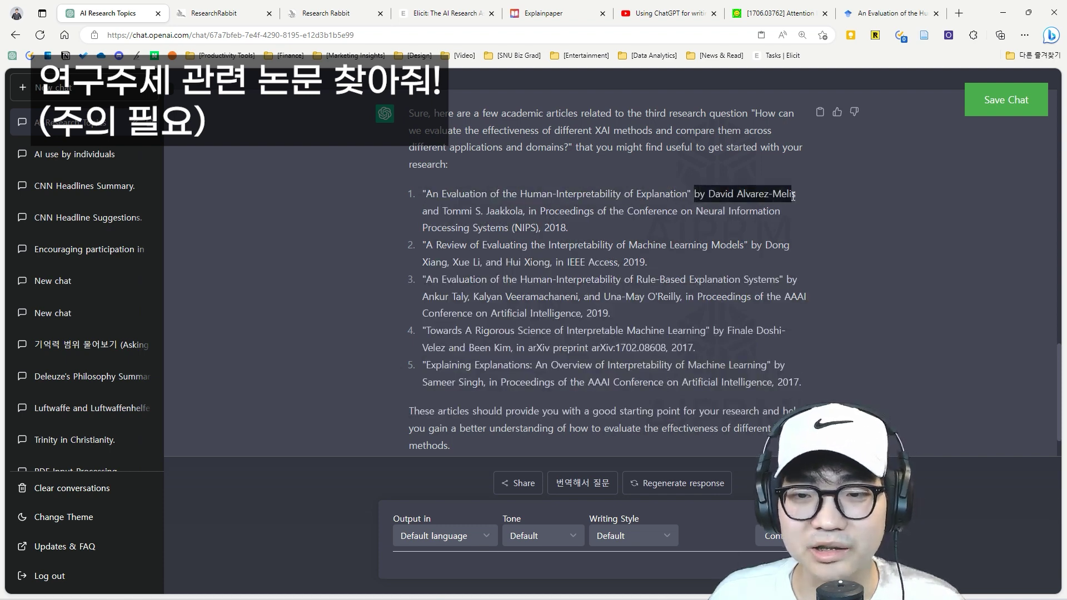
pyautogui.click(793, 196)
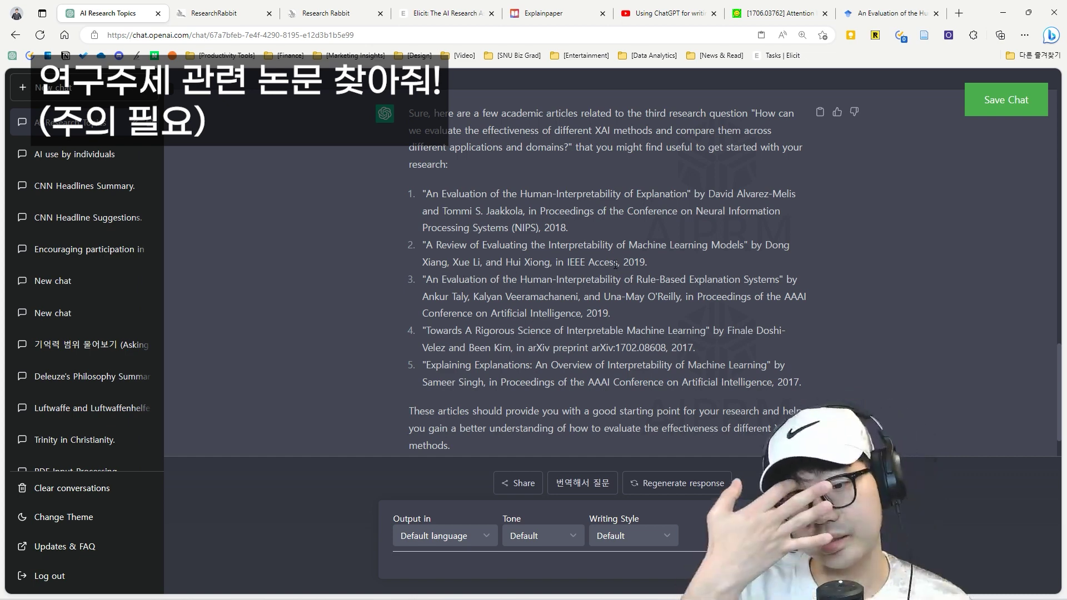
pyautogui.scroll(10, 671, 238)
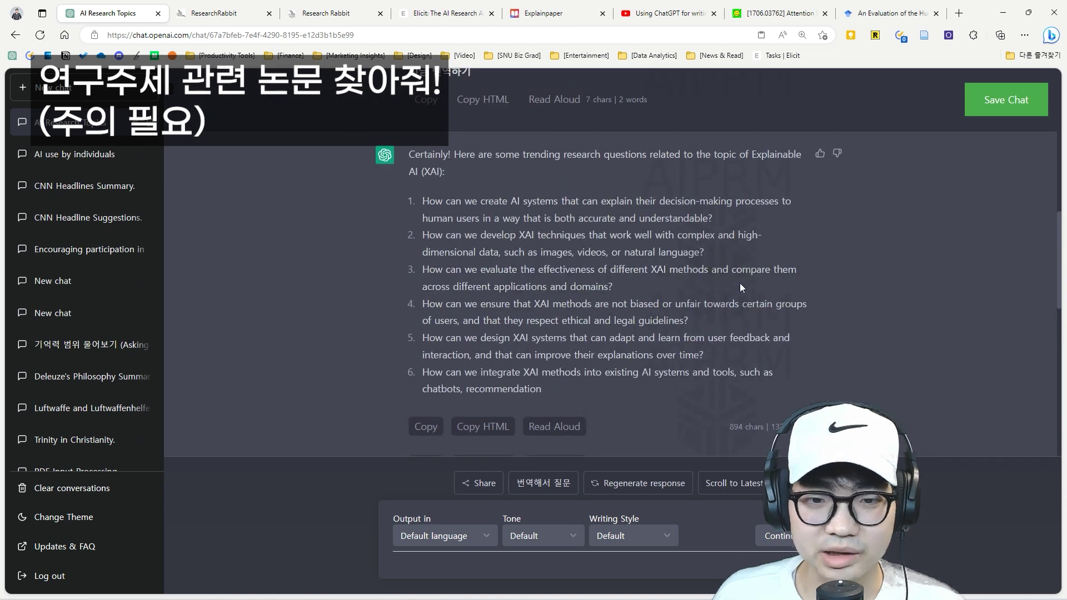
pyautogui.scroll(-10, 739, 282)
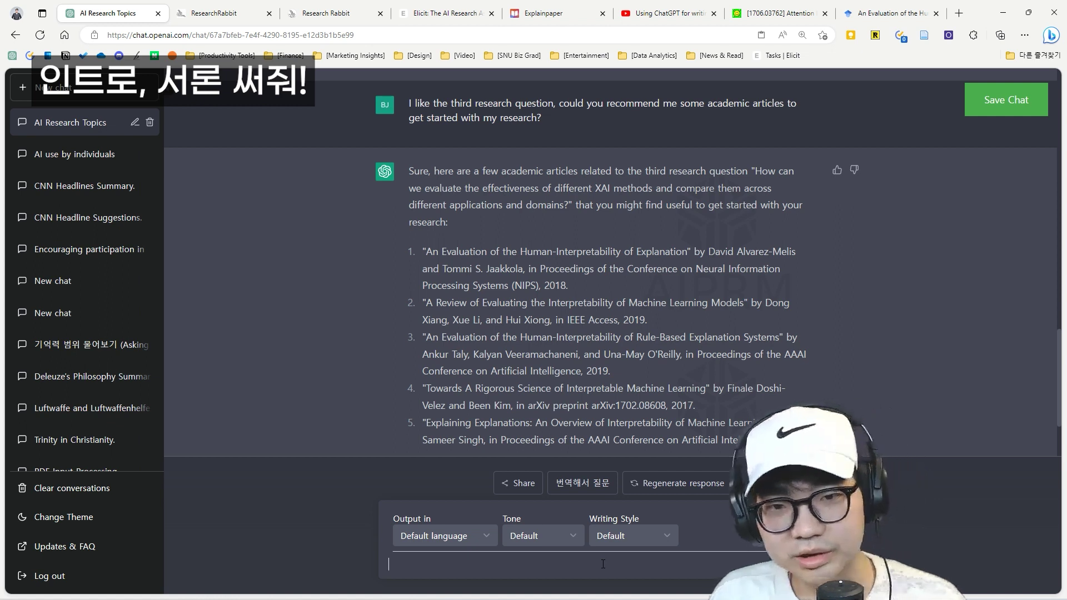
# Step: Ask ChatGPT "Please write an introduction for this research topic"
pyautogui.write('Pleas')
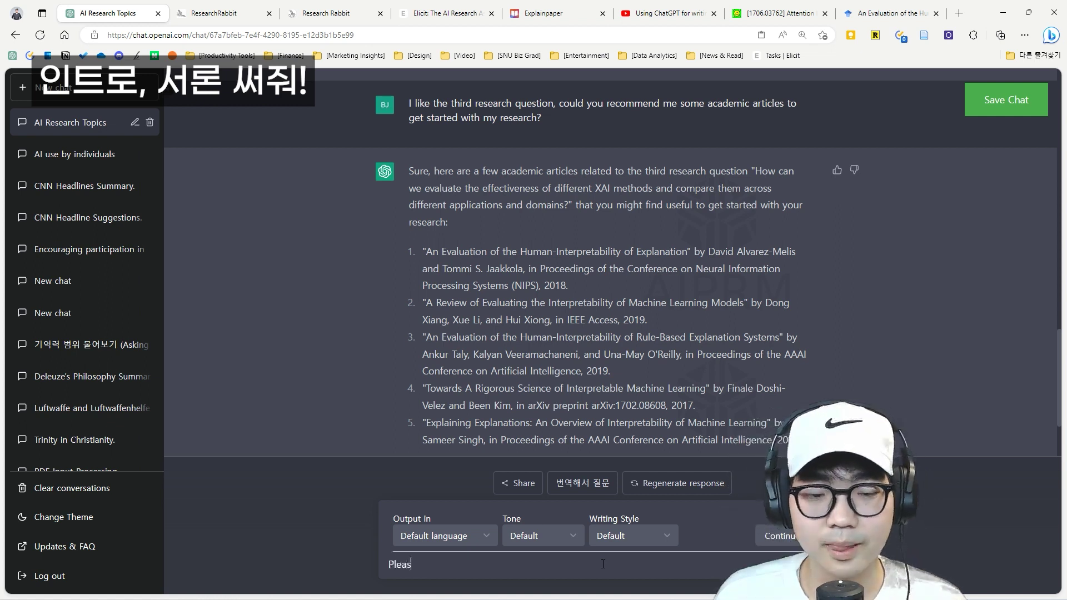
pyautogui.write('e write an introd')
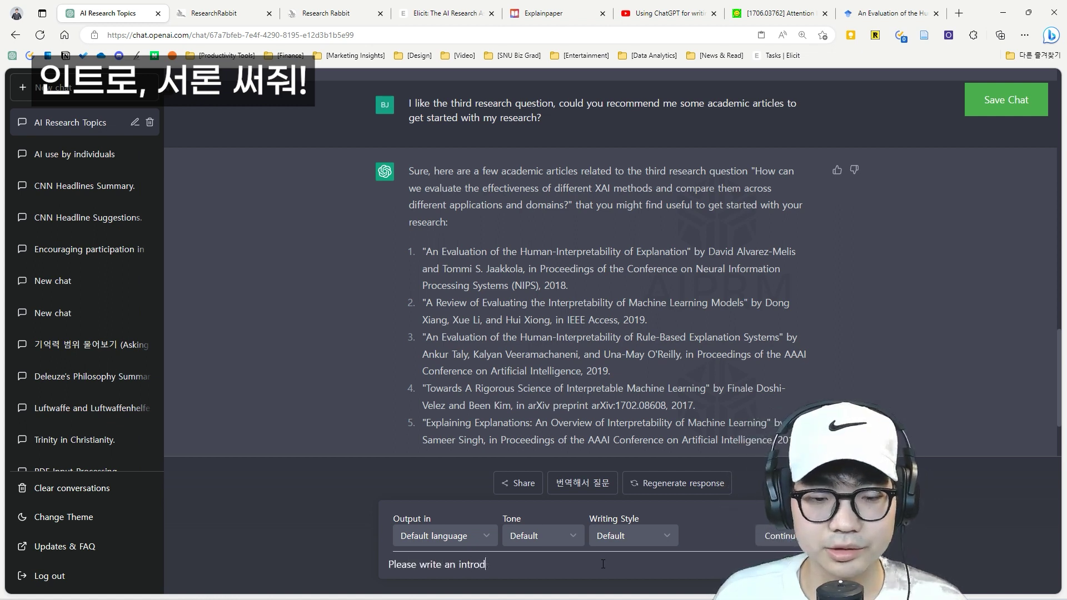
pyautogui.write('uction for this top')
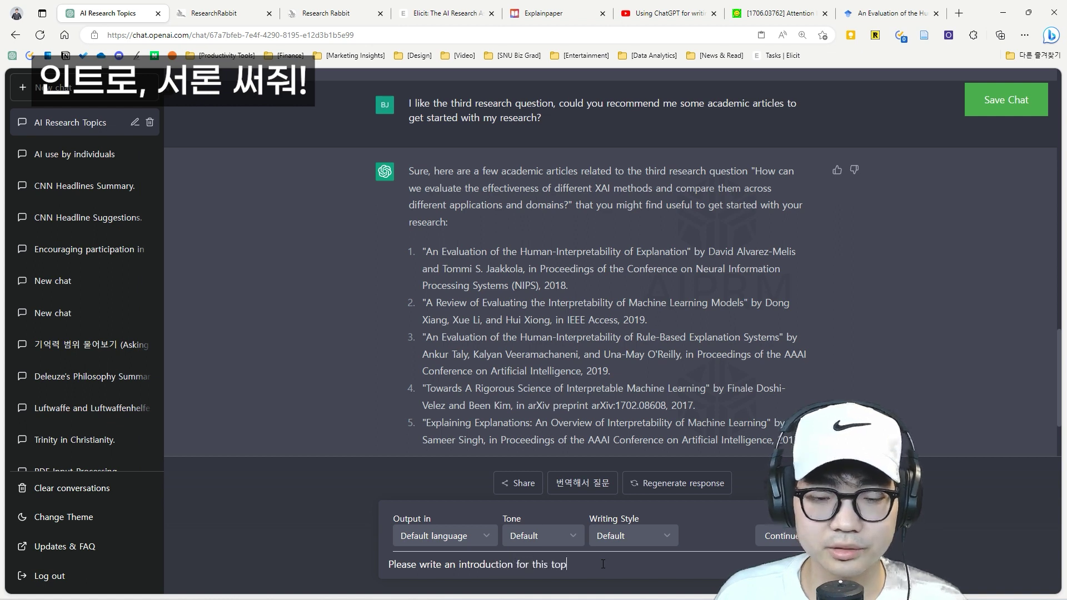
pyautogui.press('BackSpace')
pyautogui.press('BackSpace')
pyautogui.press('BackSpace')
pyautogui.write('resare')
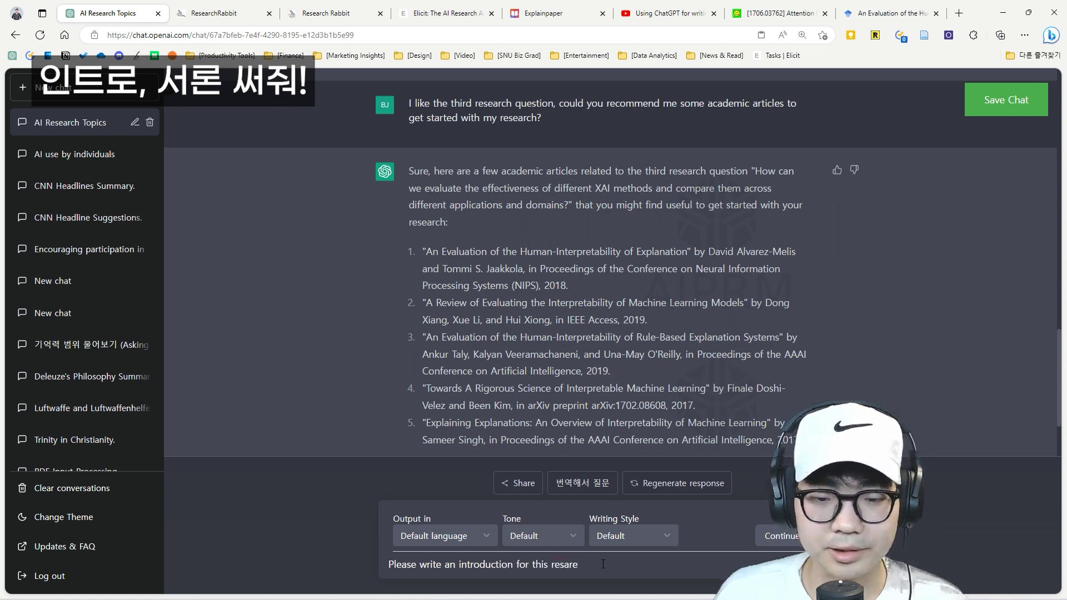
pyautogui.write('topic')
pyautogui.press('Return')
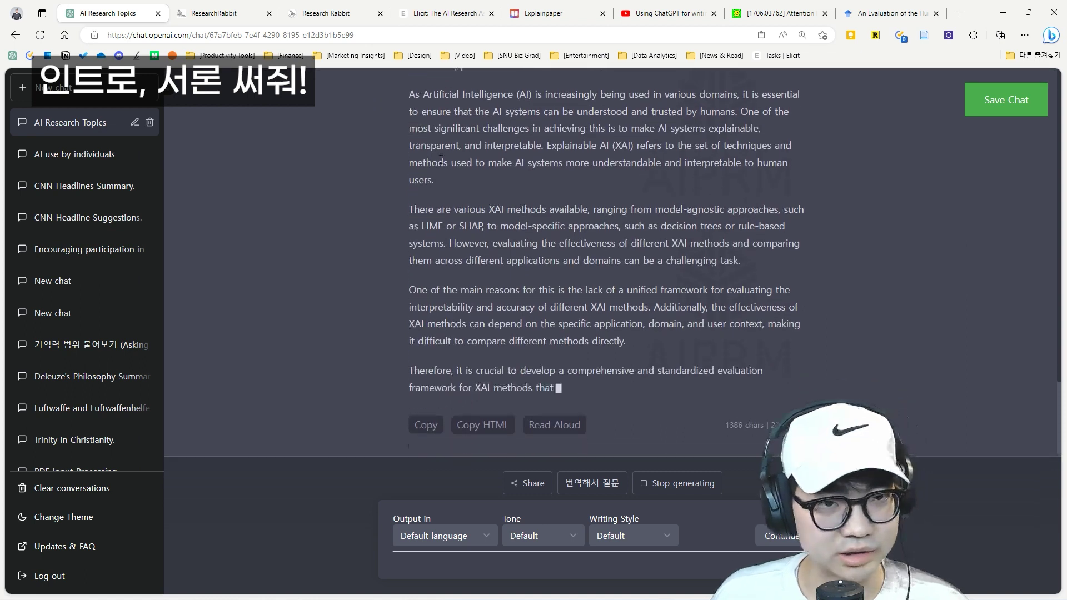
# Step: Read through the generated introduction on evaluating and comparing XAI methods, highlighting its paragraphs, and return to the message field
pyautogui.scroll(3, 539, 240)
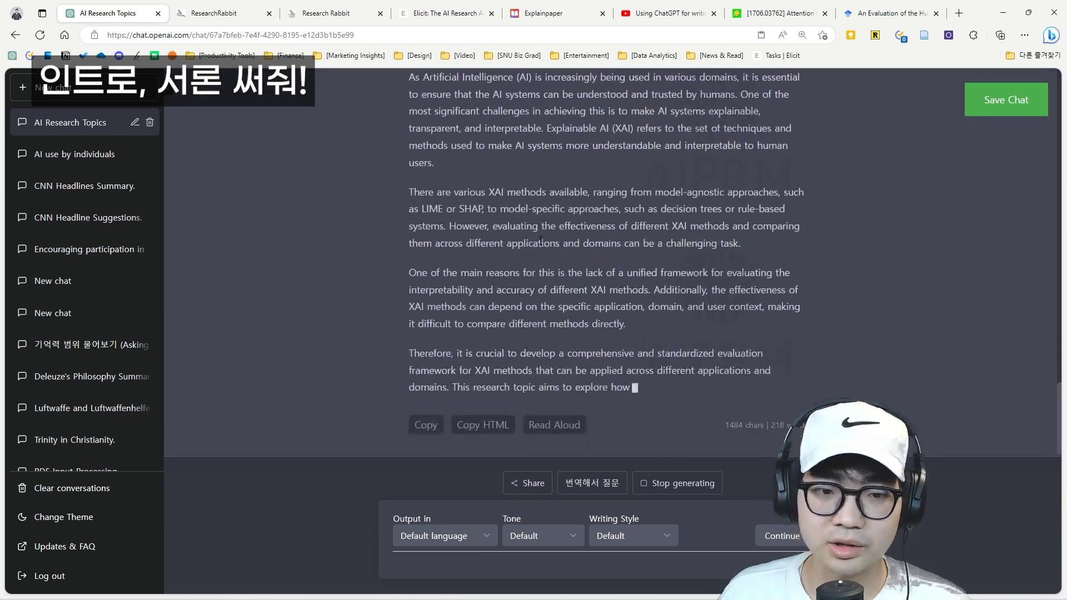
pyautogui.scroll(3, 539, 240)
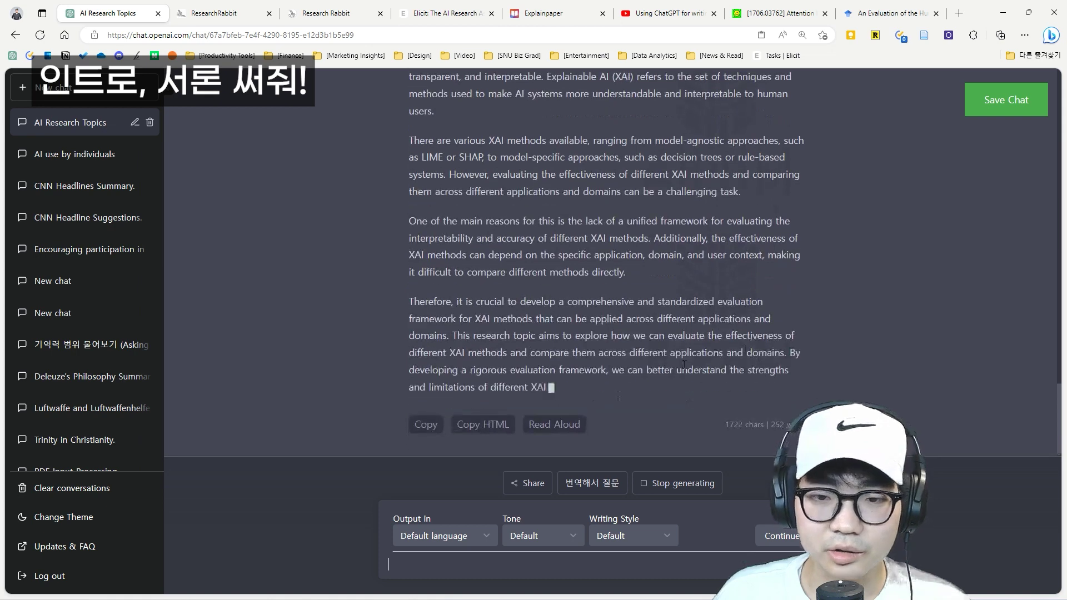
pyautogui.scroll(3, 672, 358)
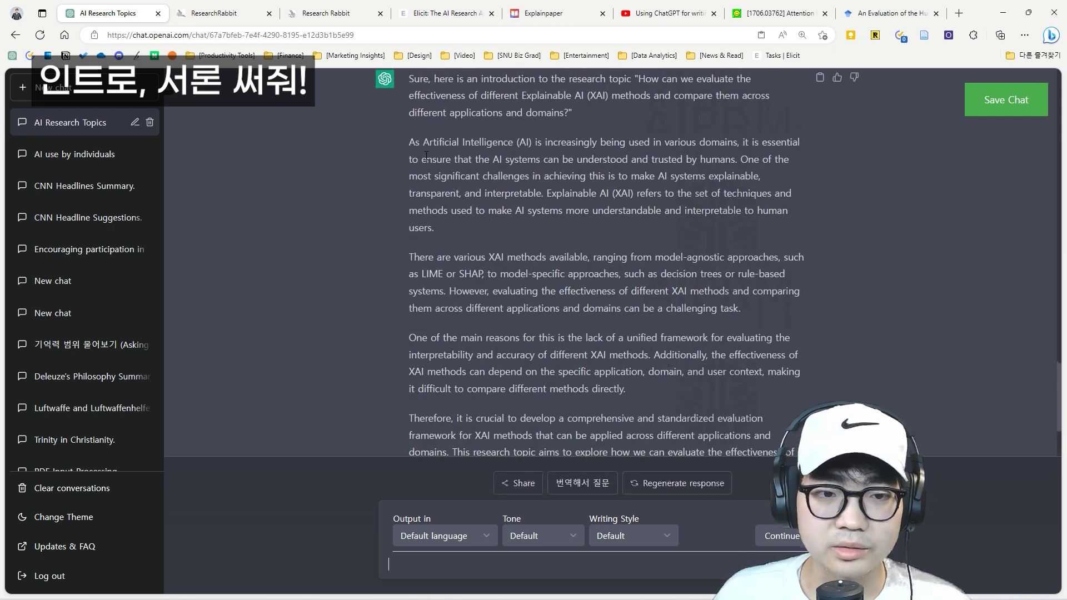
pyautogui.scroll(-3, 427, 155)
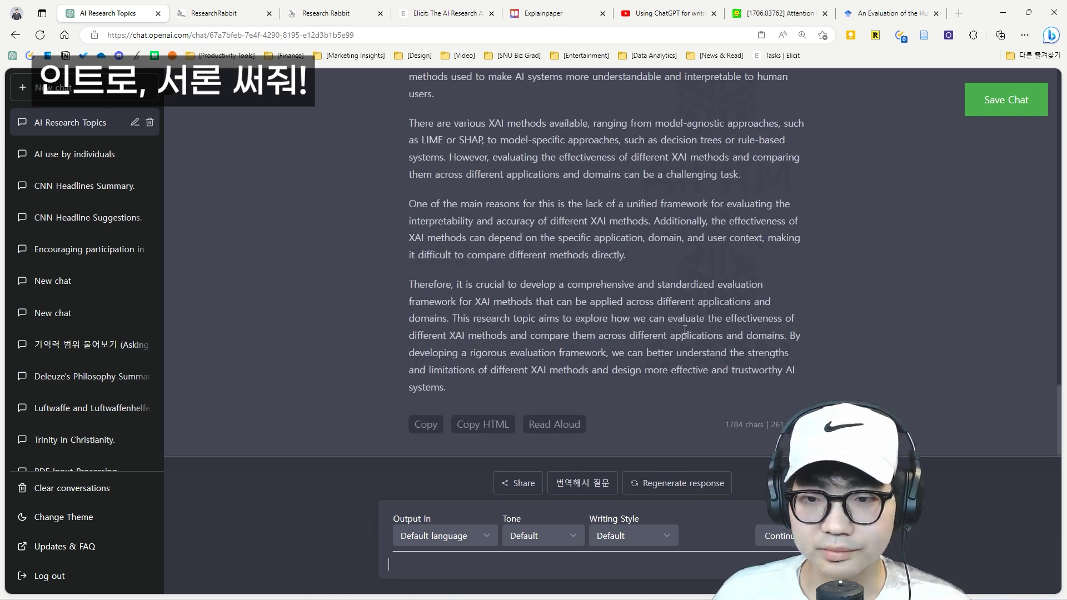
pyautogui.scroll(1, 587, 338)
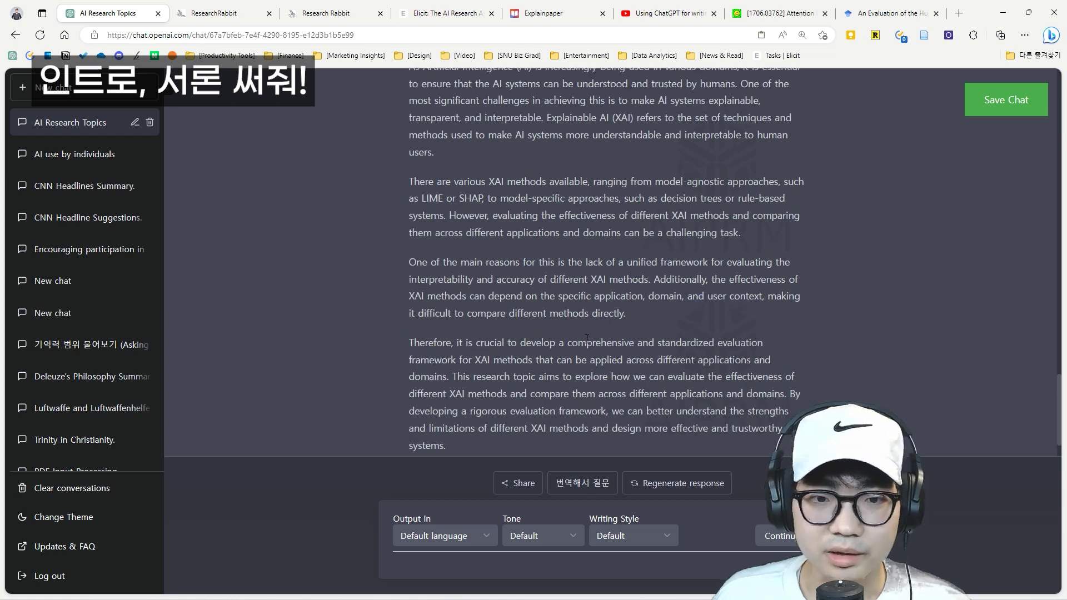
pyautogui.scroll(1, 586, 338)
pyautogui.moveTo(544, 320); pyautogui.dragTo(621, 353)
pyautogui.click(622, 354)
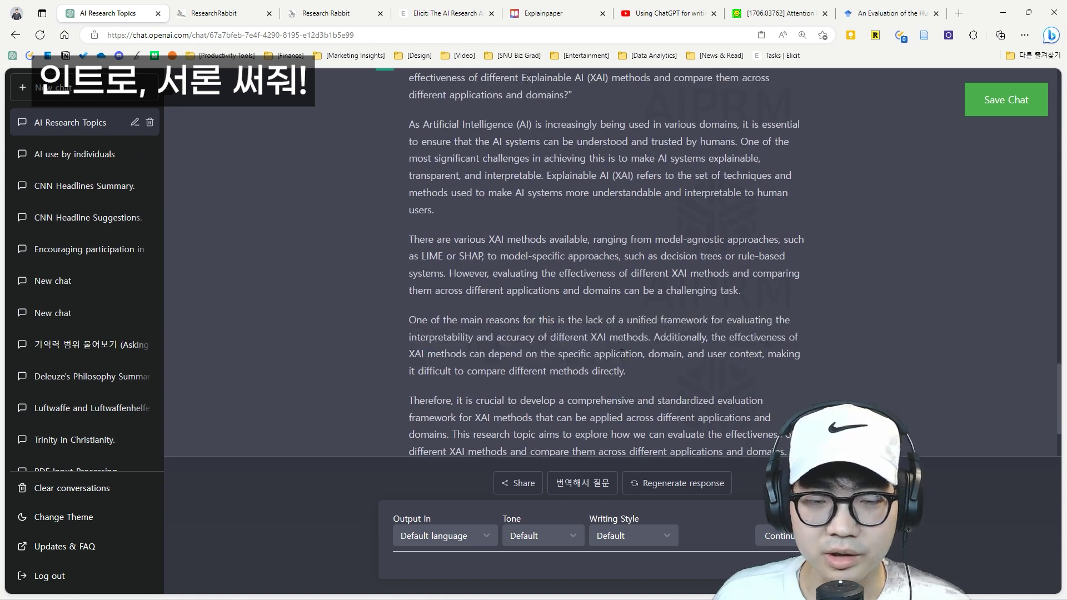
pyautogui.scroll(1, 622, 354)
pyautogui.moveTo(407, 143); pyautogui.dragTo(705, 400)
pyautogui.scroll(-2, 606, 288)
pyautogui.scroll(2, 715, 382)
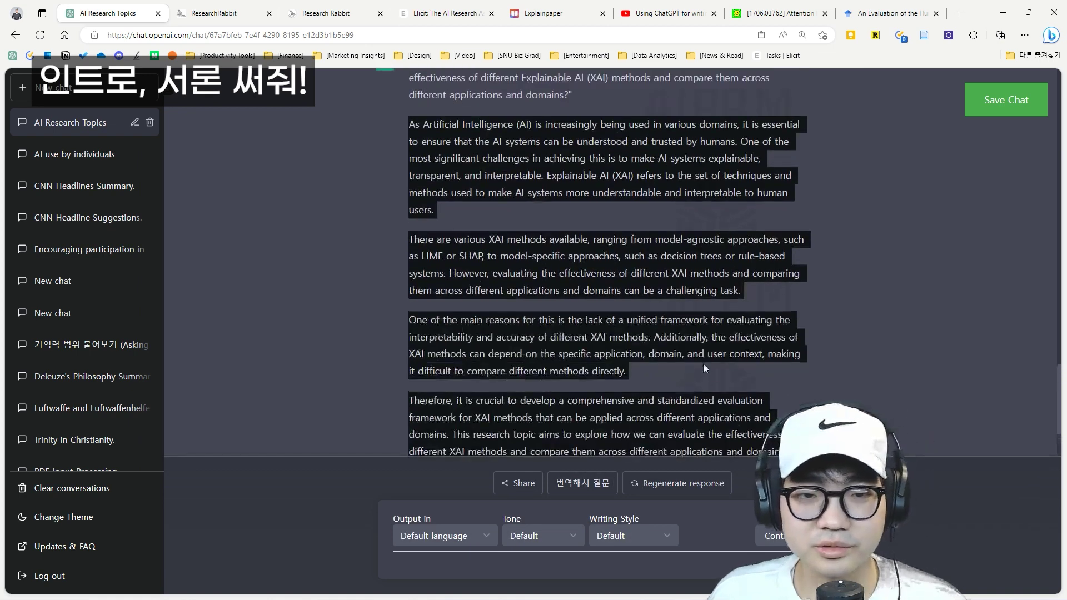
pyautogui.click(703, 365)
pyautogui.scroll(2, 675, 324)
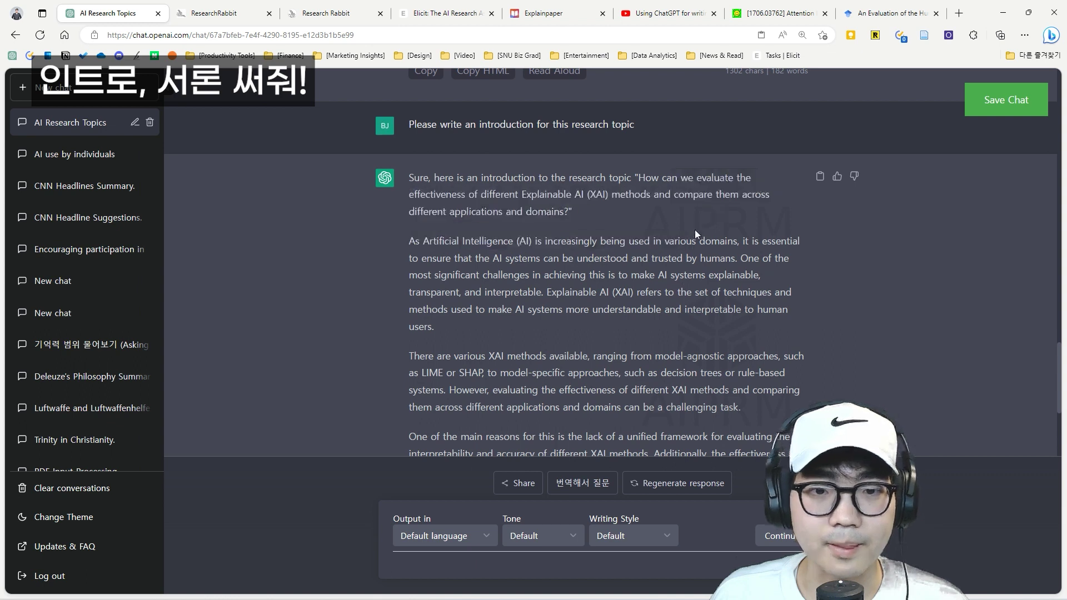
pyautogui.moveTo(687, 291); pyautogui.dragTo(687, 303)
pyautogui.scroll(-1, 605, 289)
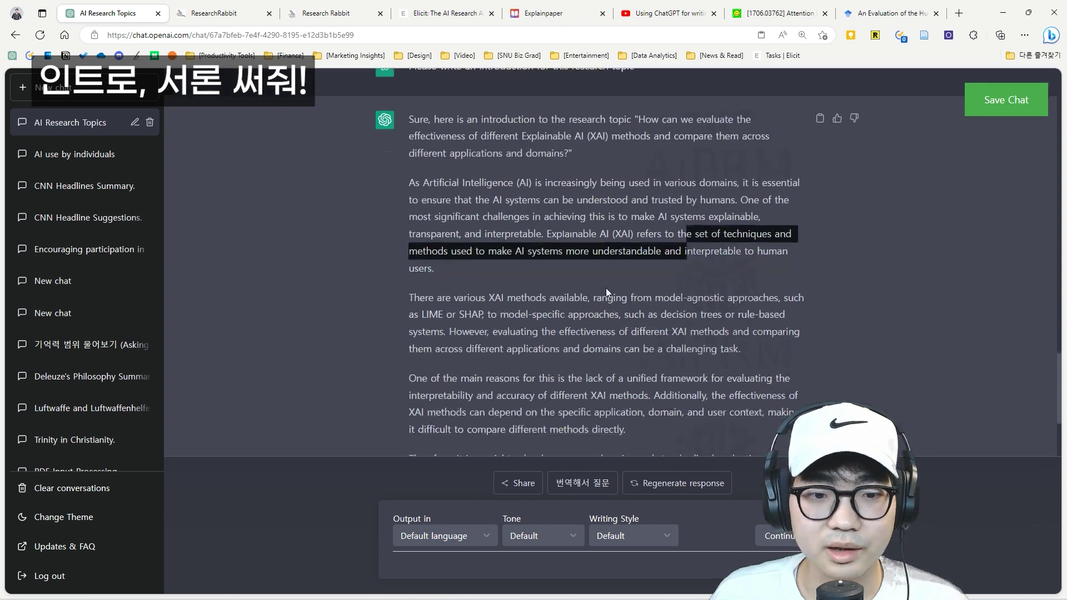
pyautogui.click(579, 285)
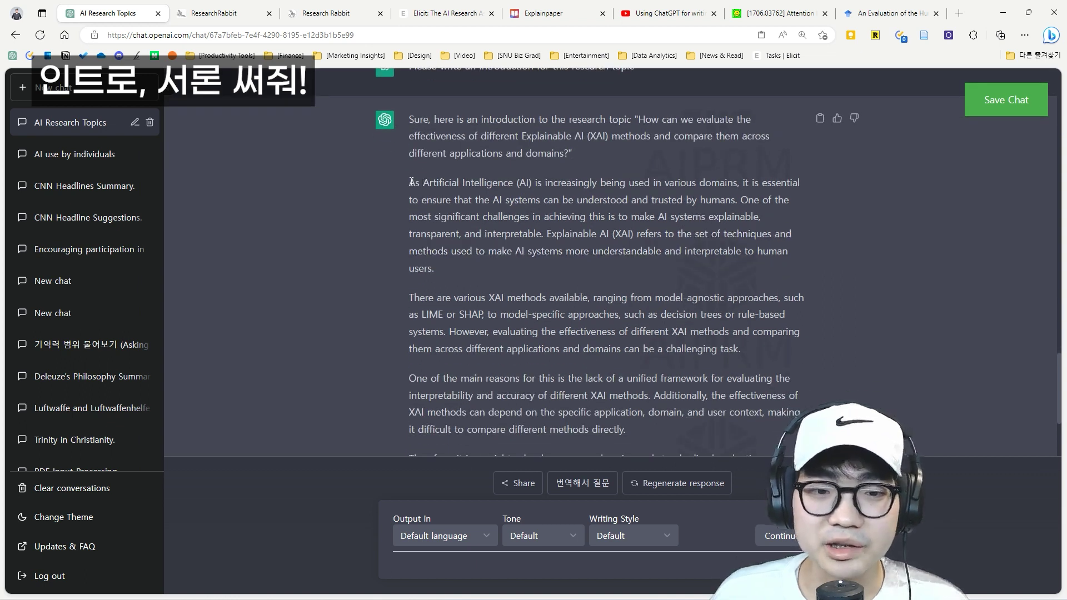
pyautogui.moveTo(411, 182); pyautogui.dragTo(745, 351)
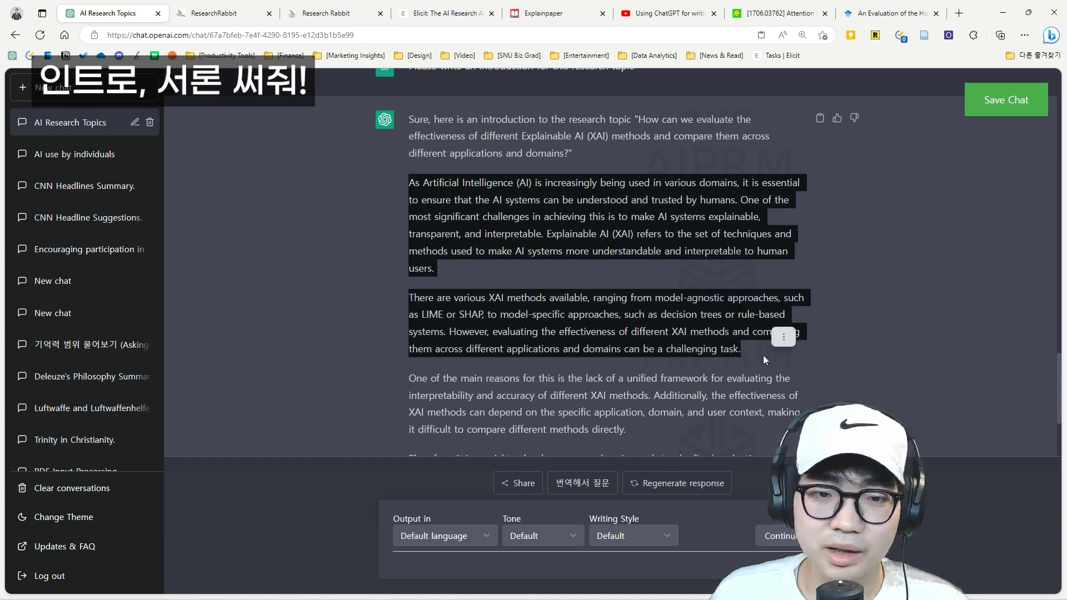
pyautogui.click(645, 575)
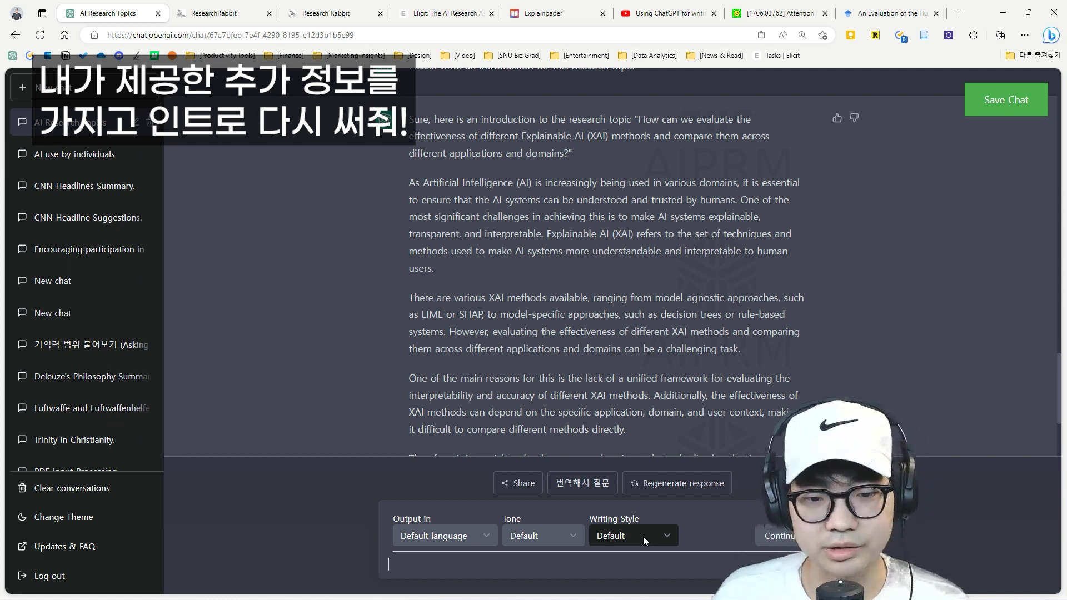
# Step: Send the message "I know that LIME is the most referred to method in XAI, please put more emphasis on LIME and rewrite the introduction"
pyautogui.write('I')
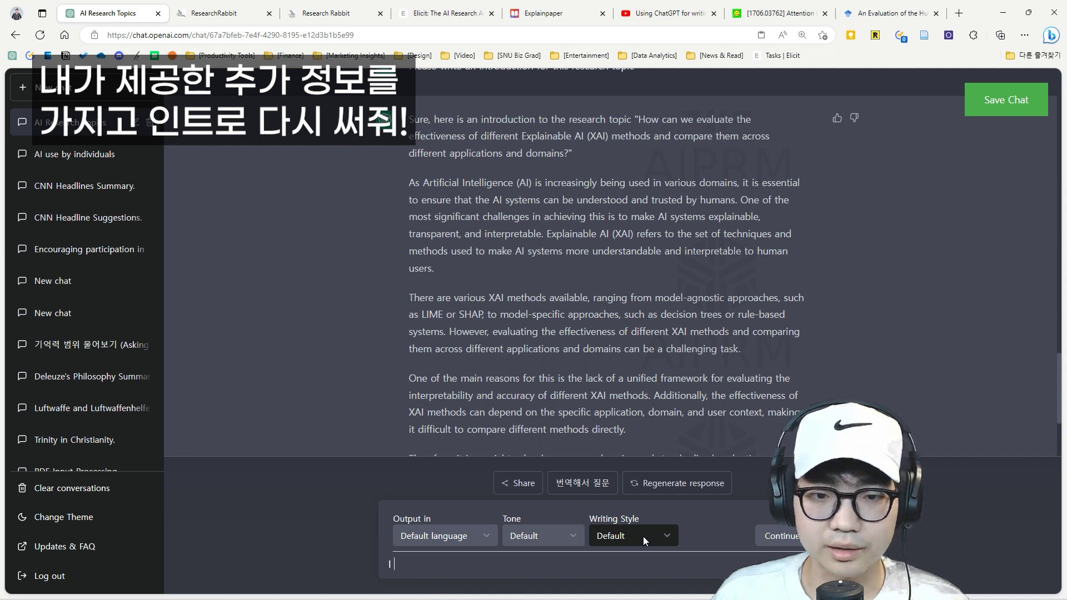
pyautogui.write(' know that ')
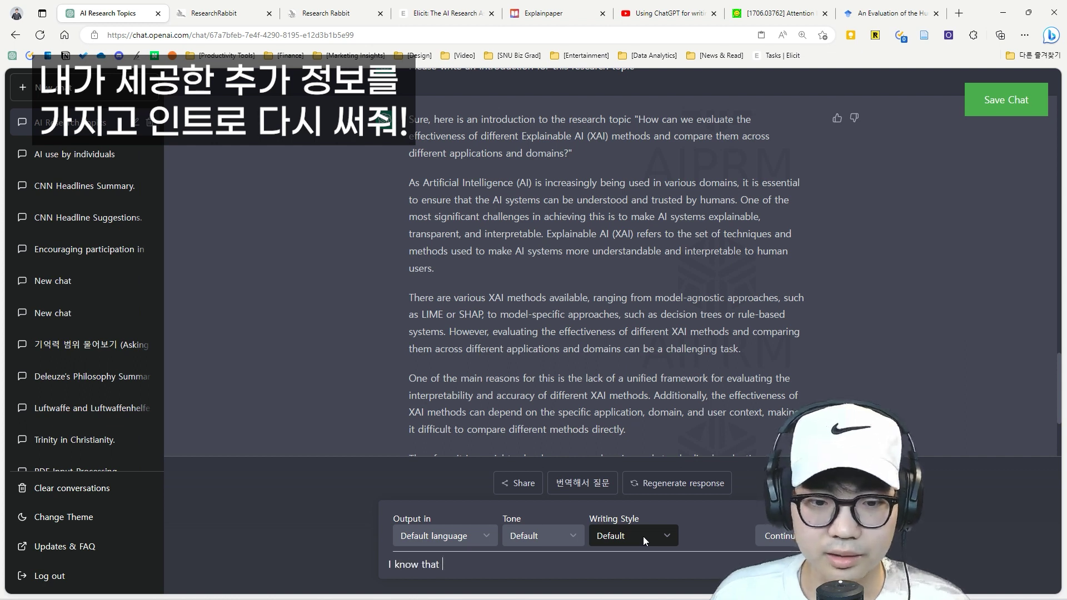
pyautogui.write('LIME is the most ')
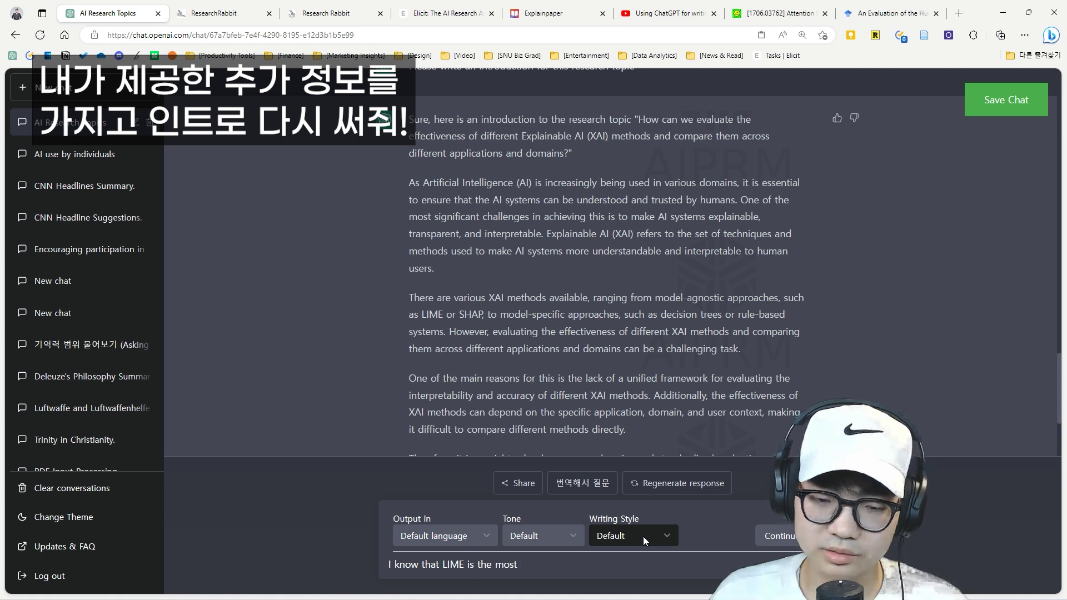
pyautogui.write('referred to ')
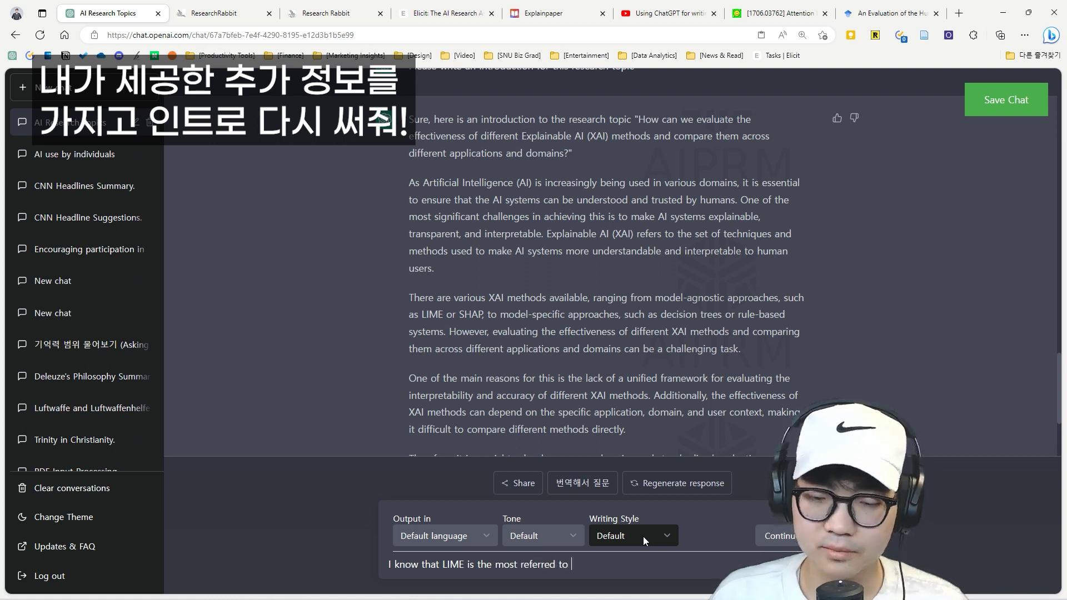
pyautogui.write('method in XAI, p')
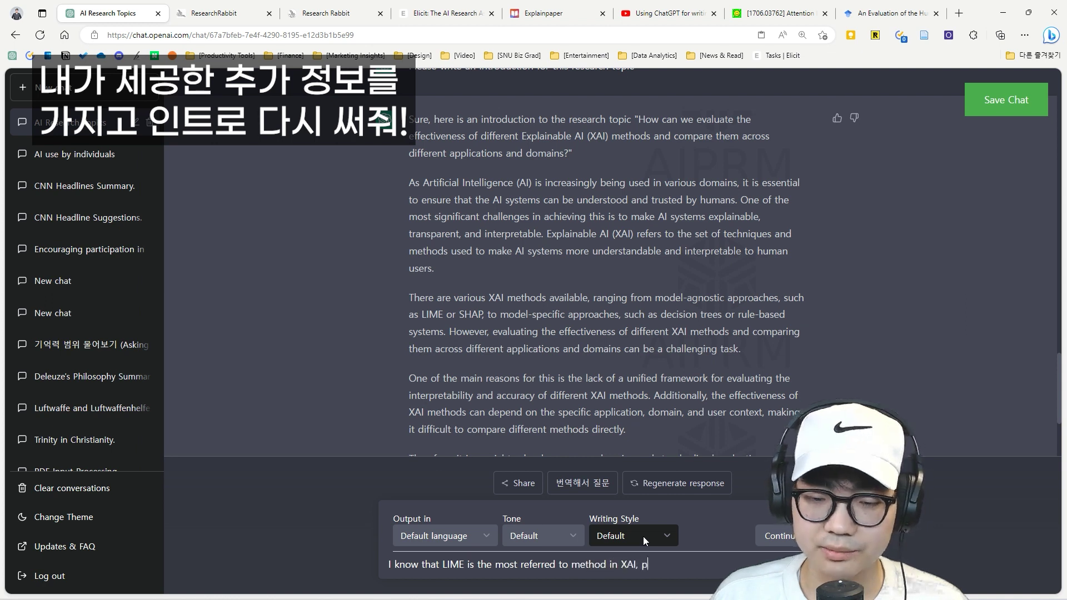
pyautogui.write('lease put more emphasis')
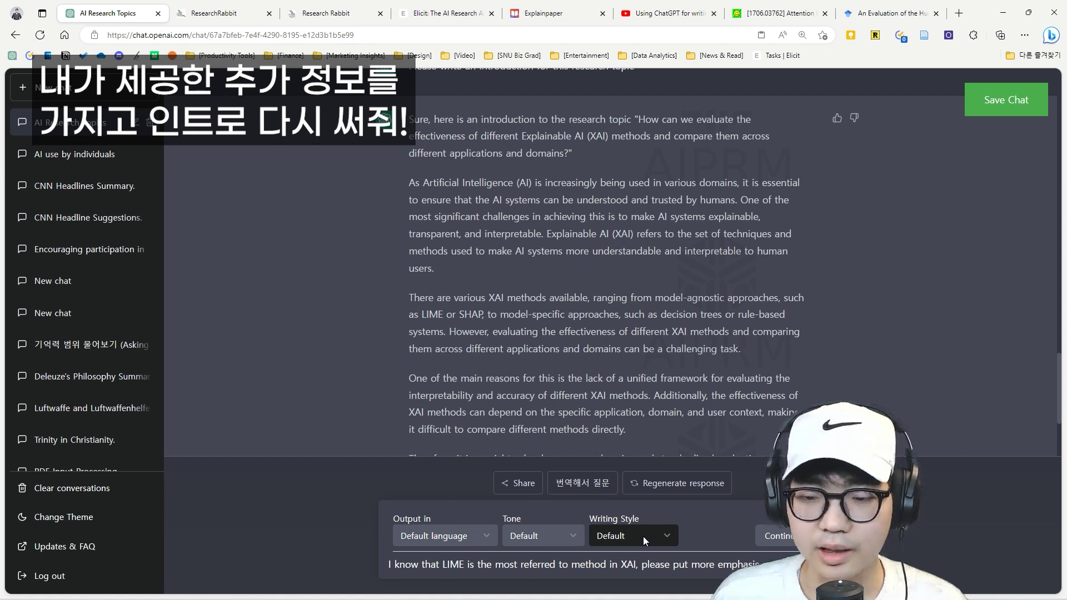
pyautogui.write(' on LIME and rew')
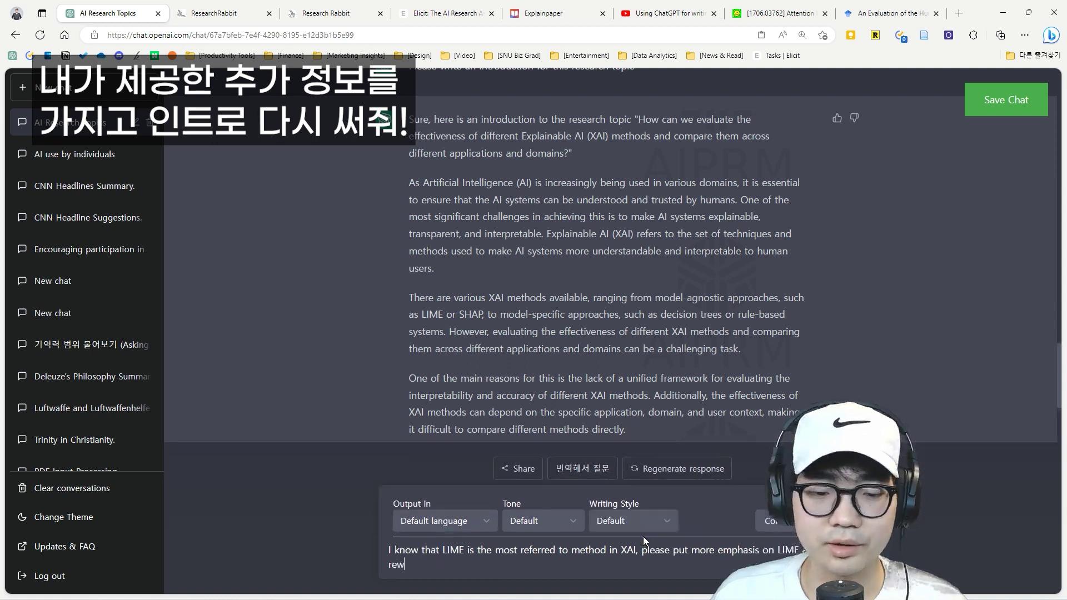
pyautogui.write('rite the introduction')
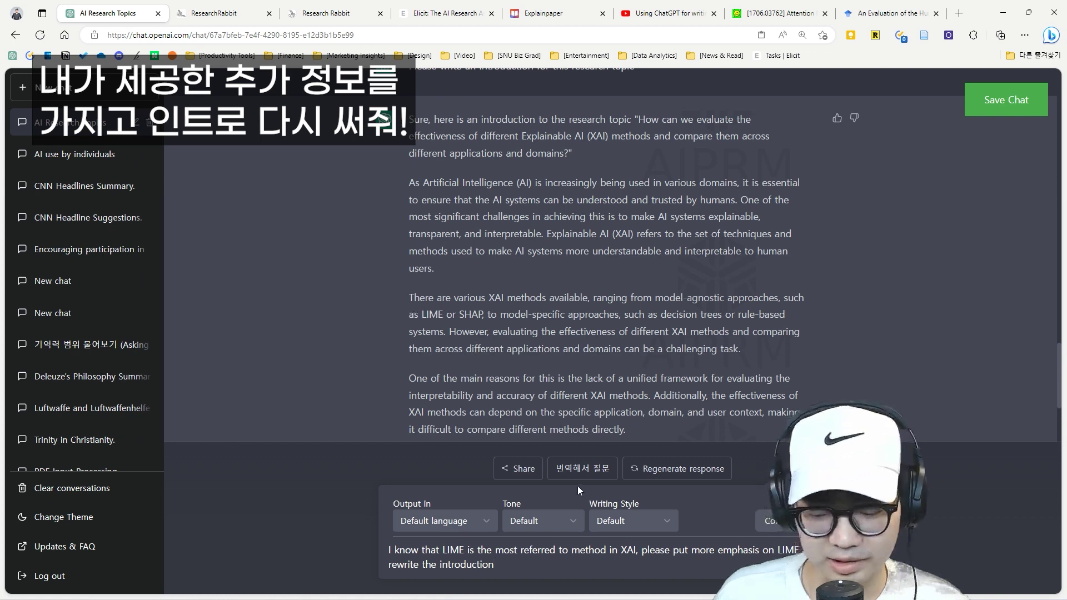
pyautogui.press('Return')
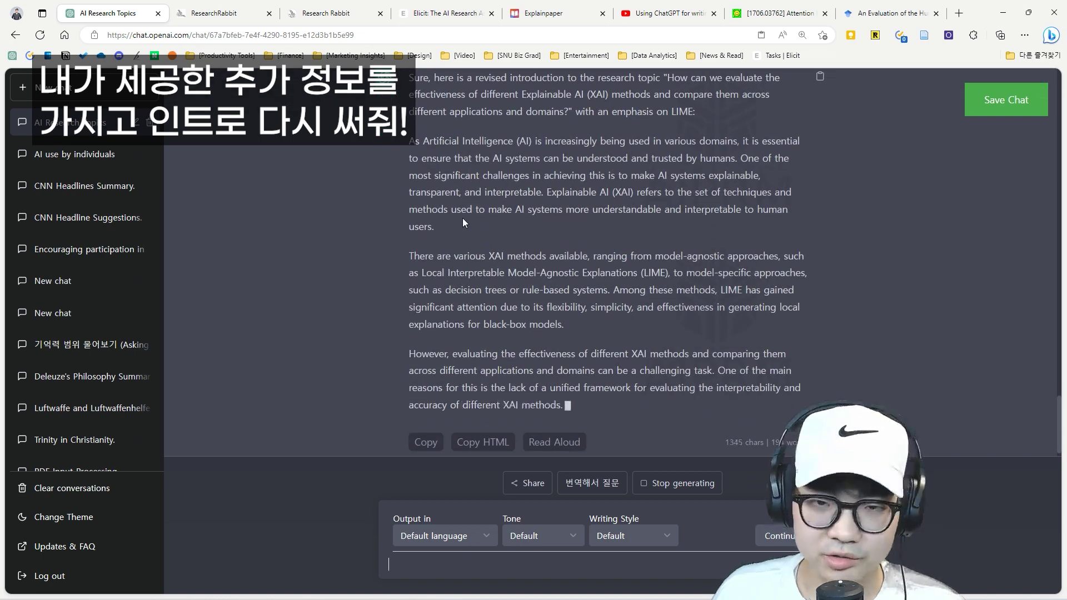
# Step: Read through the revised introduction with its emphasis on LIME, highlighting the opening and closing paragraphs
pyautogui.scroll(1, 462, 218)
pyautogui.moveTo(410, 135); pyautogui.dragTo(633, 344)
pyautogui.click(633, 343)
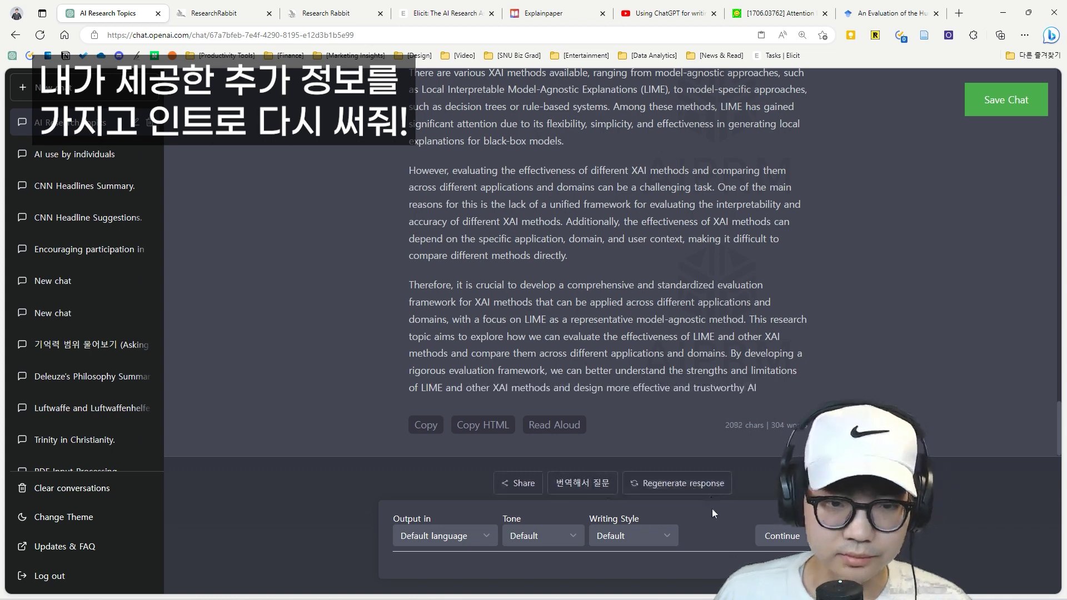
pyautogui.moveTo(592, 285); pyautogui.dragTo(748, 352)
pyautogui.click(748, 353)
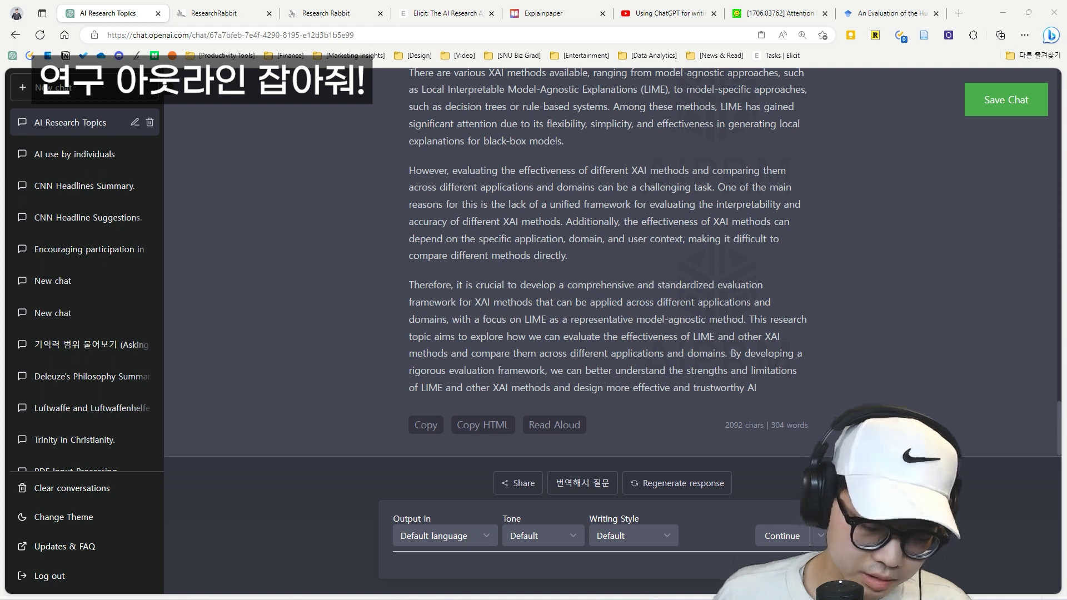
# Step: Ask ChatGPT "Please recommend me format for a literature review regarding this topic"
pyautogui.click(685, 567)
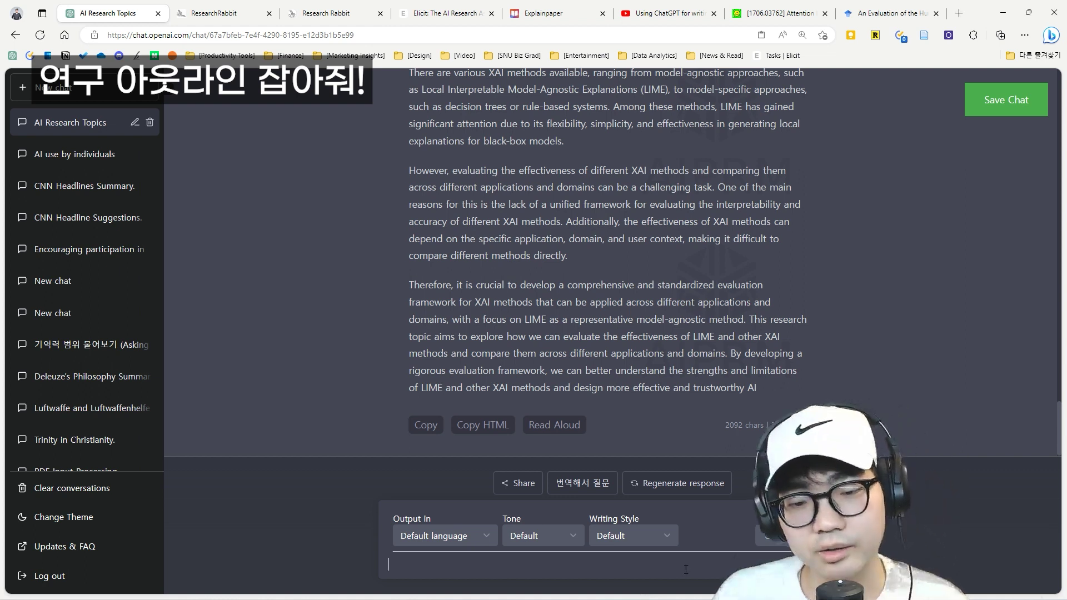
pyautogui.write('Pleas')
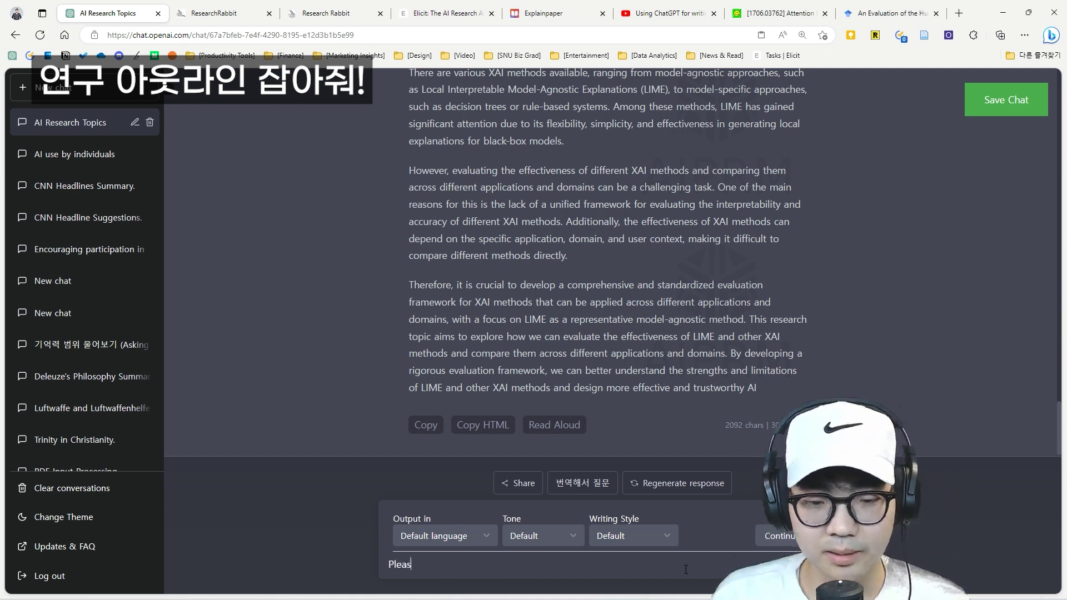
pyautogui.write('e write a ')
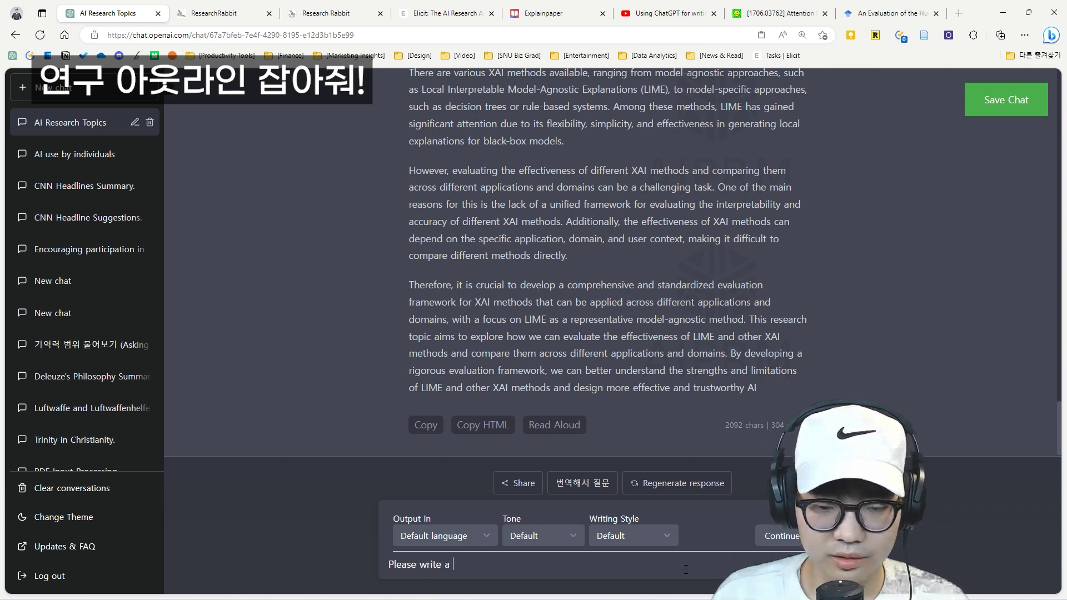
pyautogui.write('format for')
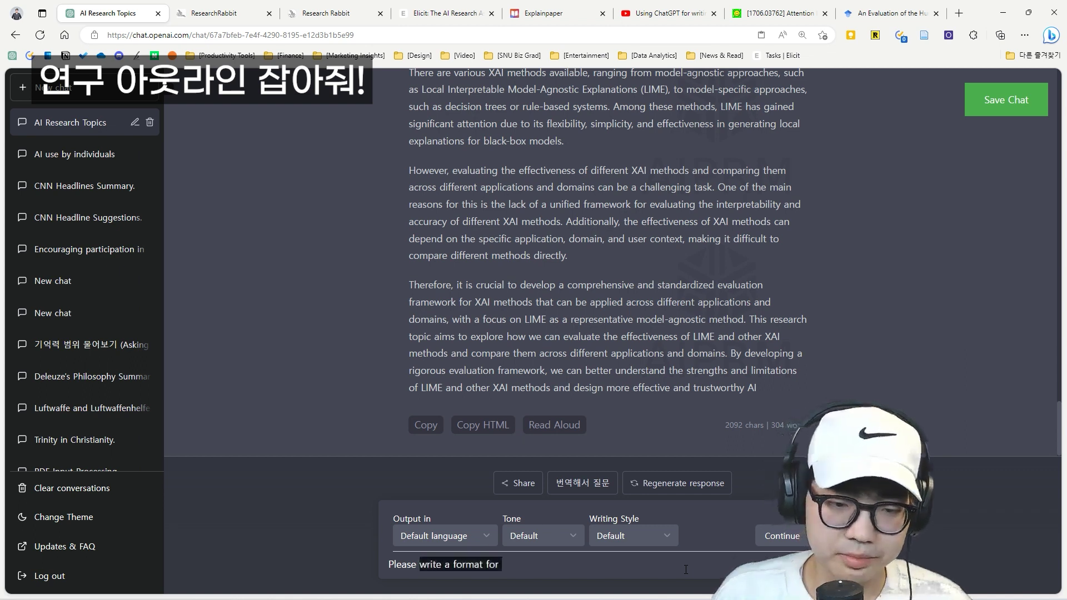
pyautogui.hotkey('ctrl', 'BackSpace')
pyautogui.hotkey('ctrl', 'BackSpace')
pyautogui.hotkey('ctrl', 'BackSpace')
pyautogui.hotkey('ctrl', 'BackSpace')
pyautogui.write('recommend me')
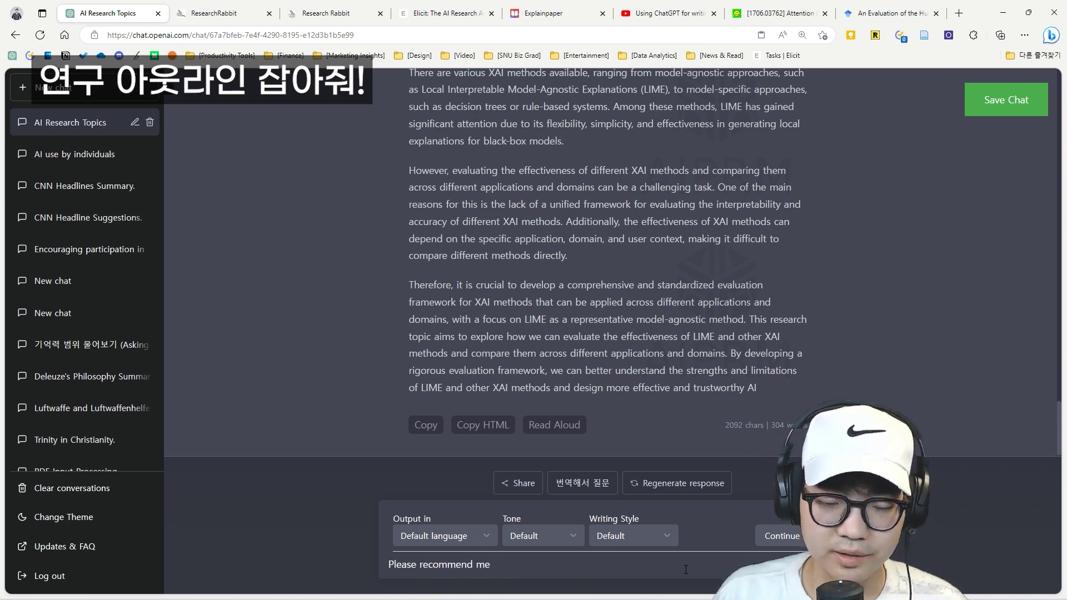
pyautogui.write(' format for a litera')
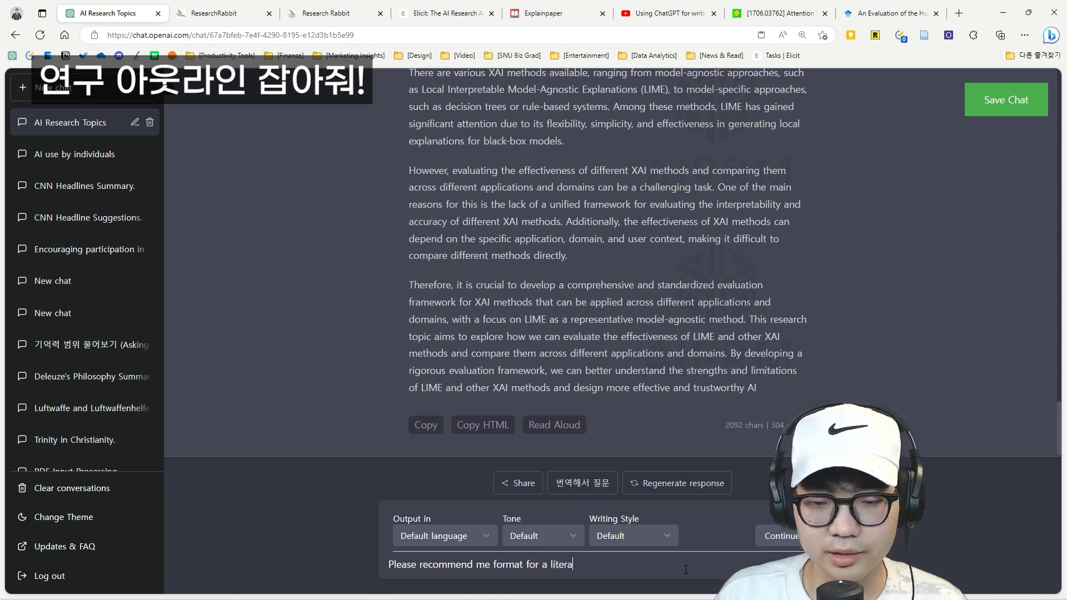
pyautogui.write('ture regview')
pyautogui.press('BackSpace')
pyautogui.press('BackSpace')
pyautogui.press('BackSpace')
pyautogui.press('BackSpace')
pyautogui.press('BackSpace')
pyautogui.write('view gre')
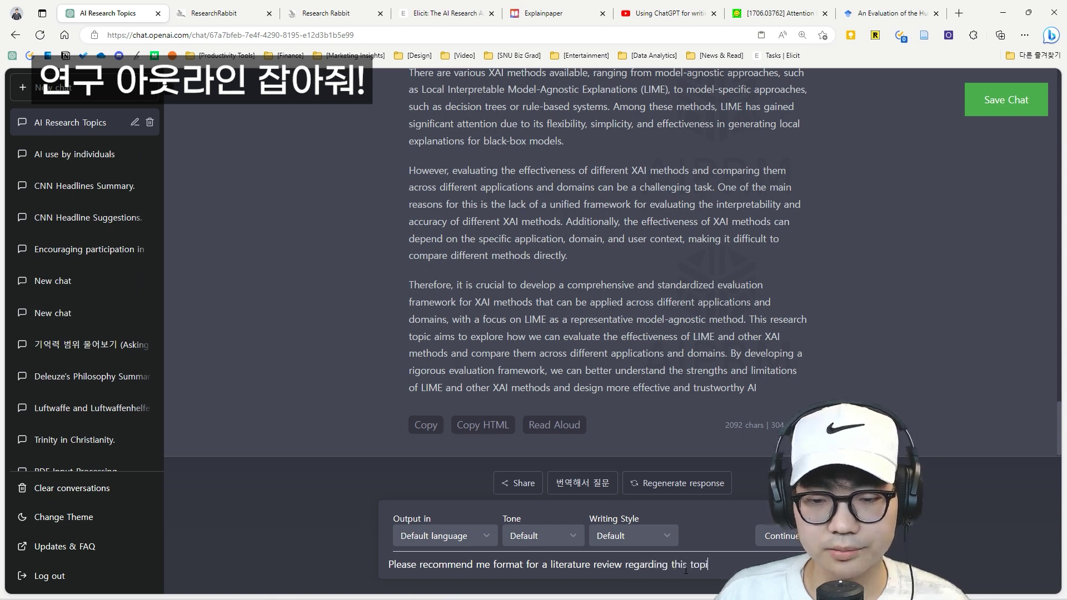
pyautogui.press('Return')
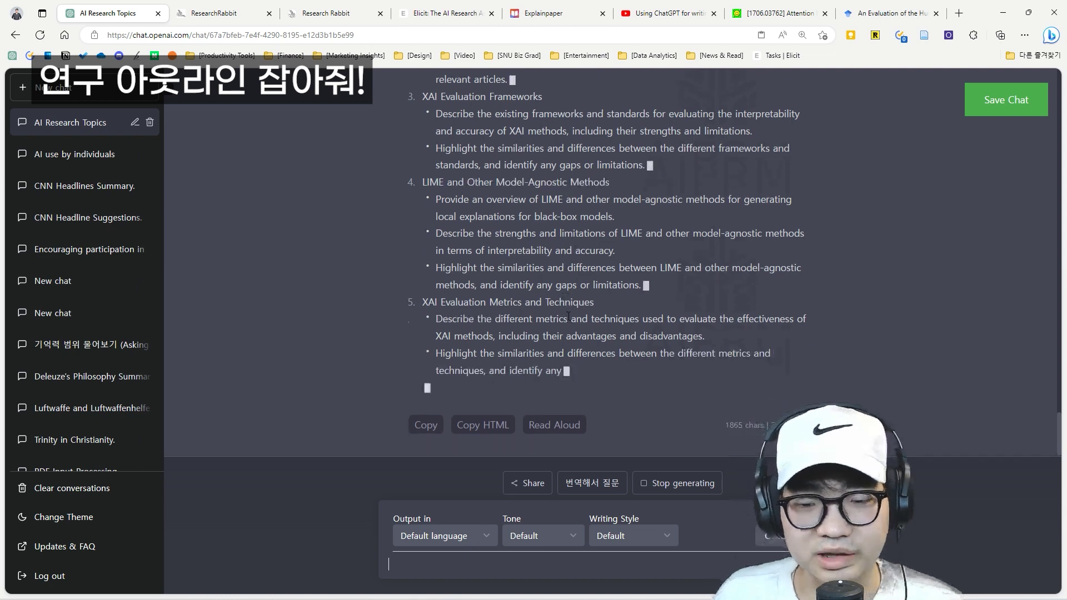
# Step: Review the conversation from the first request for AI research topics down to the literature review outline
pyautogui.scroll(15, 572, 302)
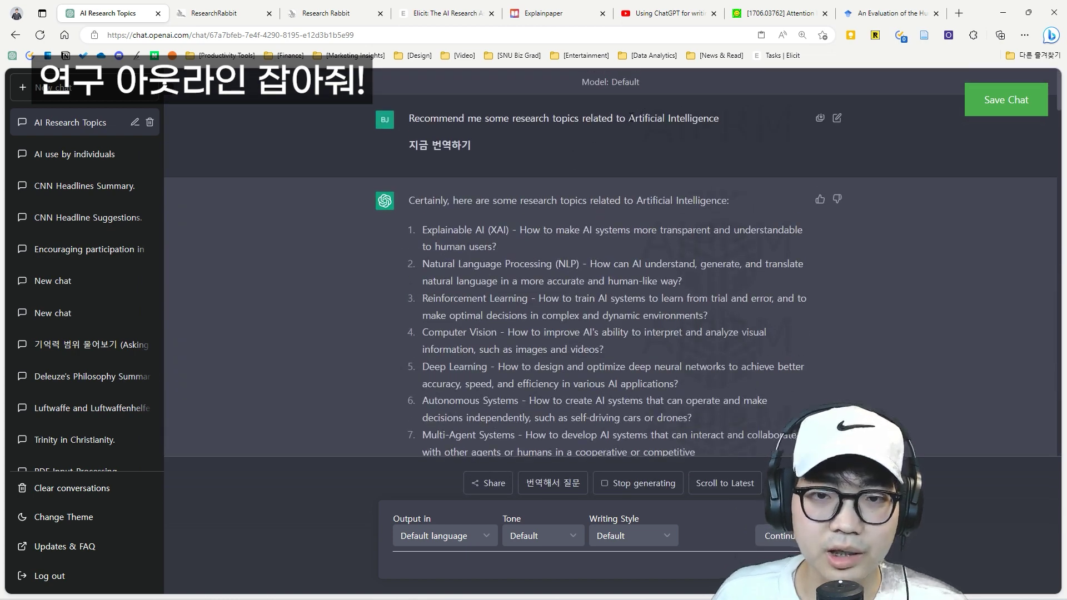
pyautogui.click(715, 114)
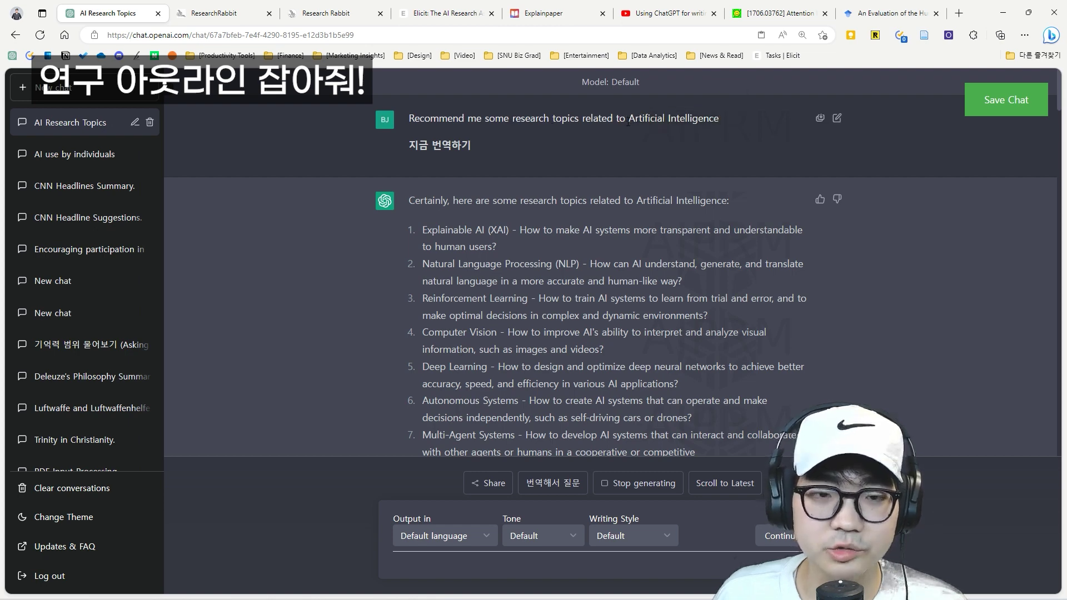
pyautogui.scroll(-10, 628, 121)
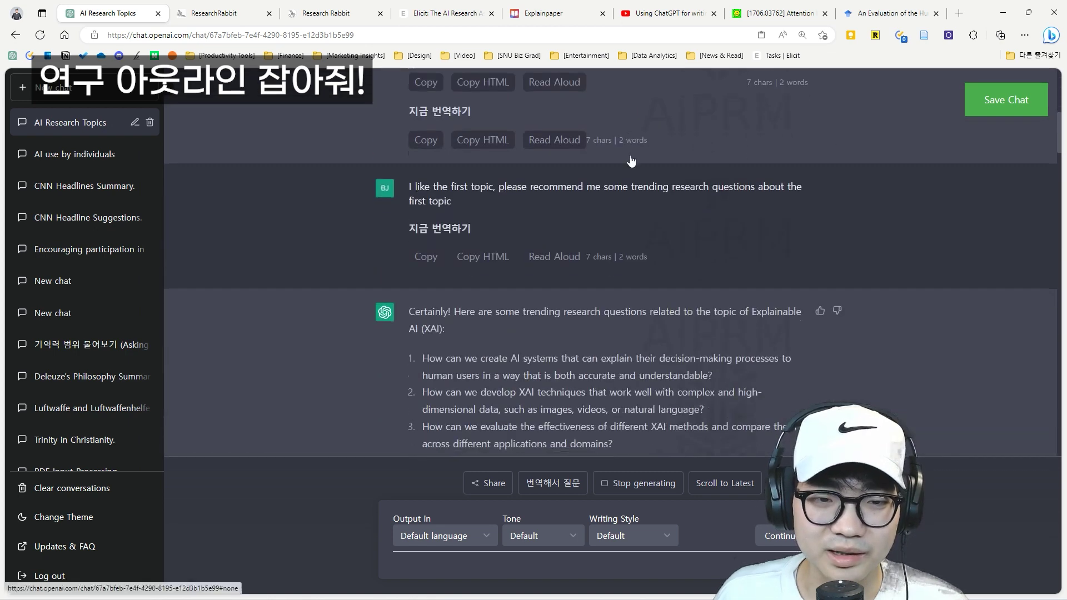
pyautogui.scroll(-15, 630, 161)
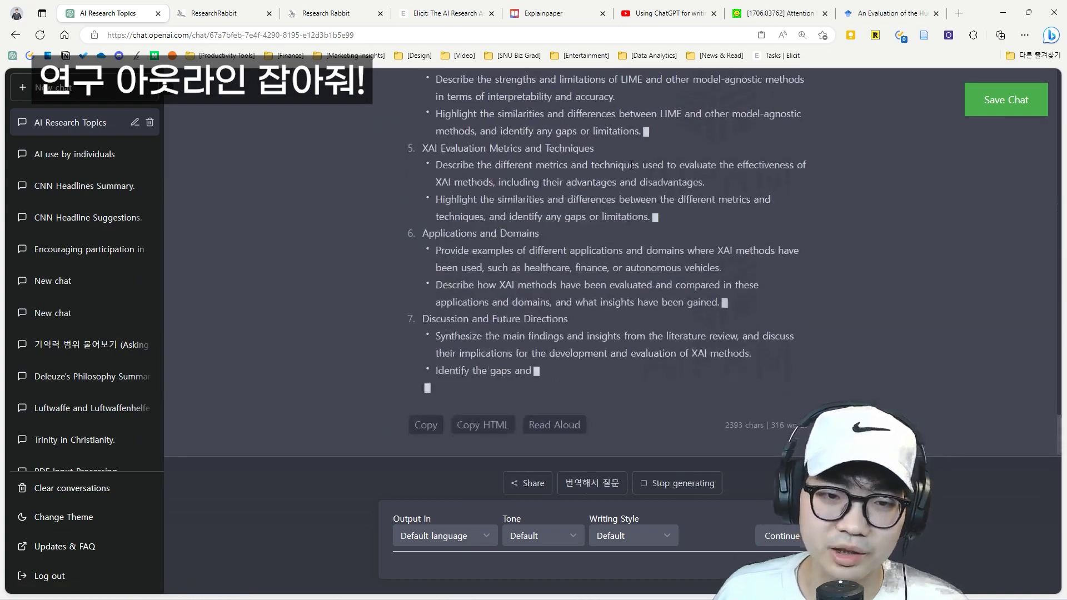
# Step: Examine the sections of the recommended literature review outline, from the XAI evaluation frameworks to the conclusion
pyautogui.scroll(10, 623, 222)
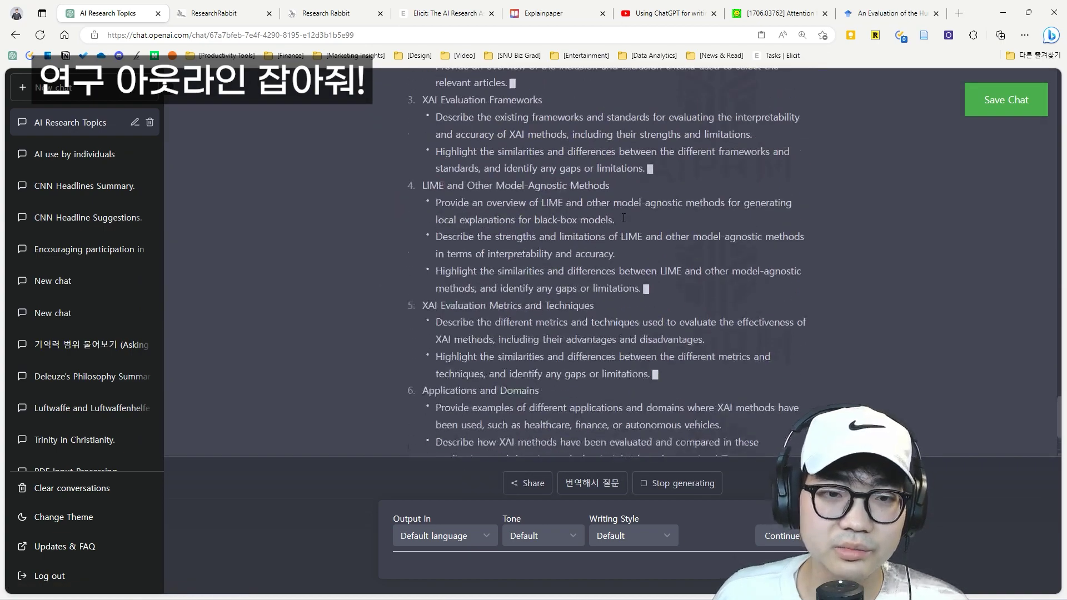
pyautogui.scroll(-10, 623, 222)
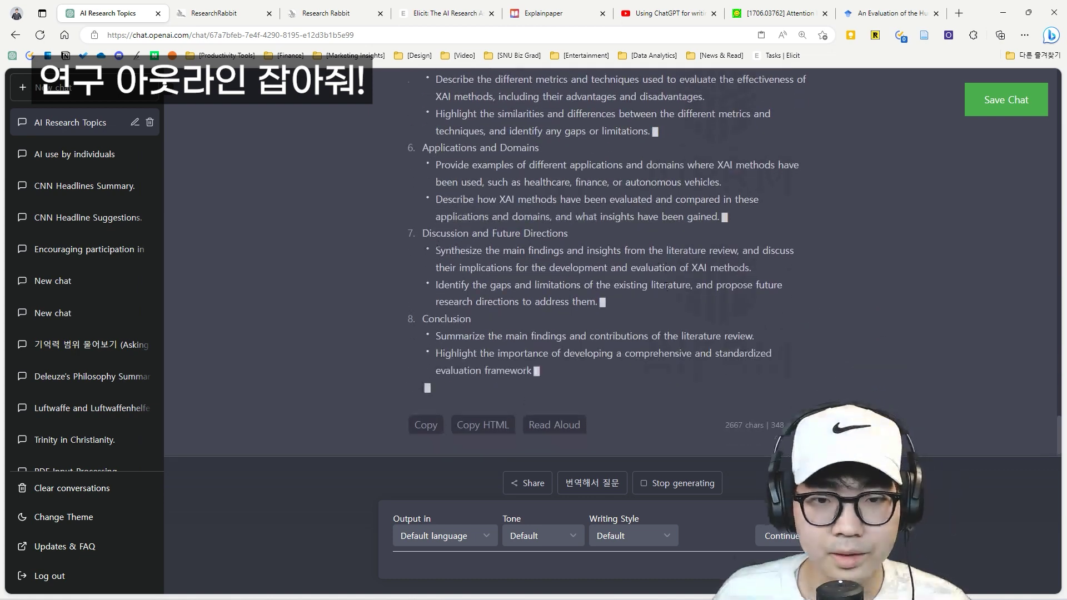
pyautogui.scroll(3, 677, 275)
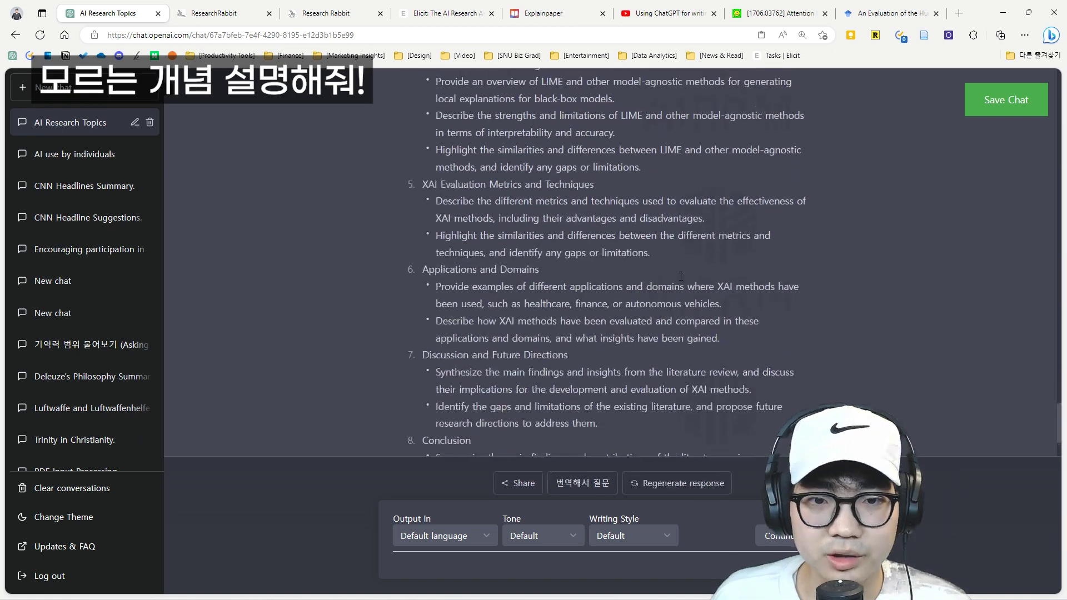
pyautogui.scroll(1, 667, 250)
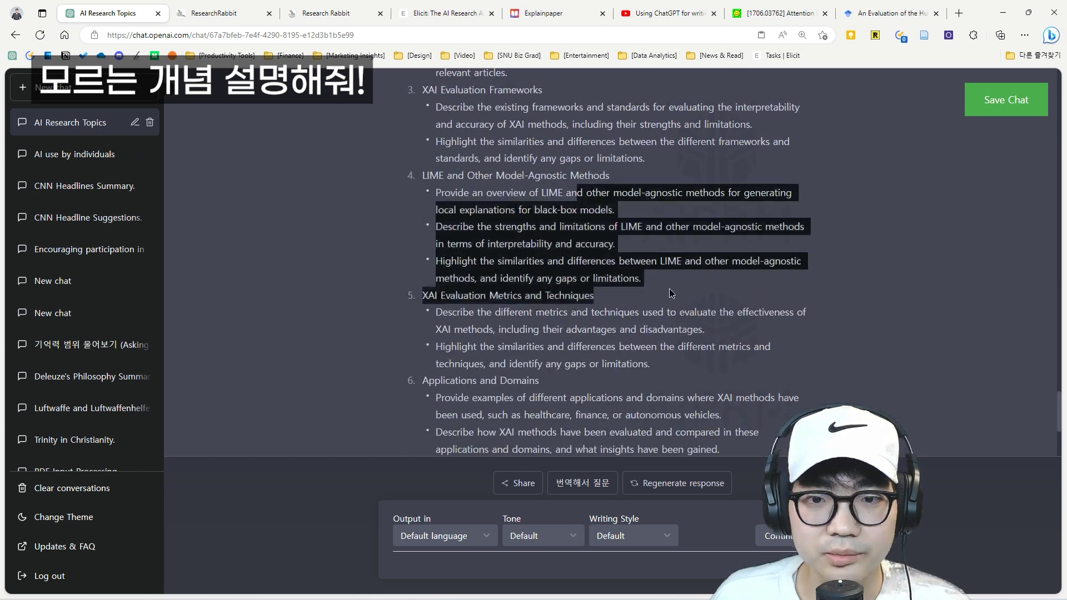
pyautogui.scroll(-1, 668, 295)
pyautogui.scroll(-2, 679, 316)
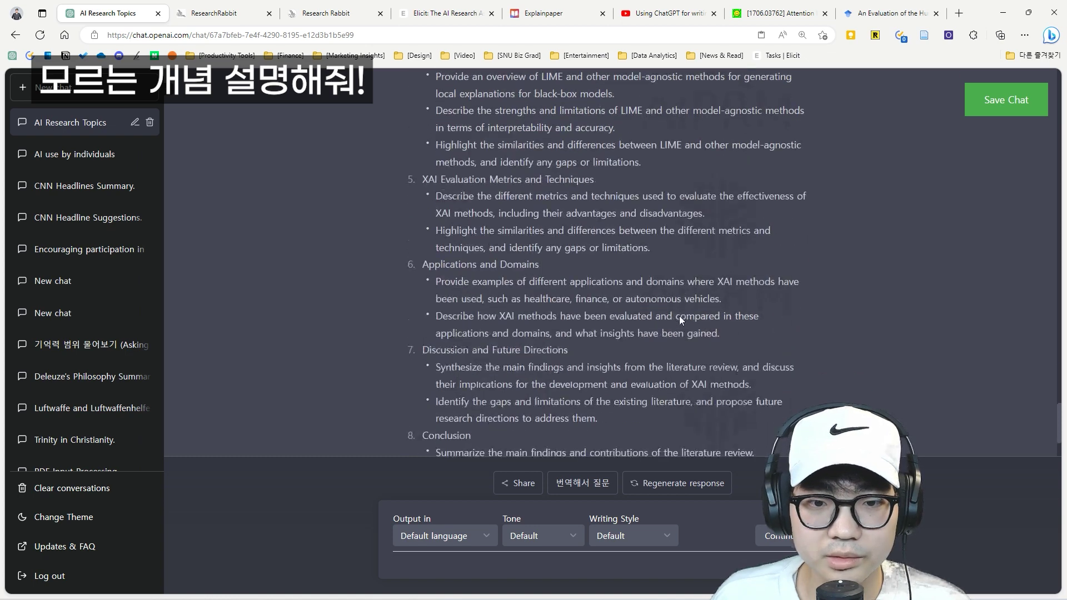
pyautogui.moveTo(524, 240); pyautogui.dragTo(656, 292)
pyautogui.click(657, 292)
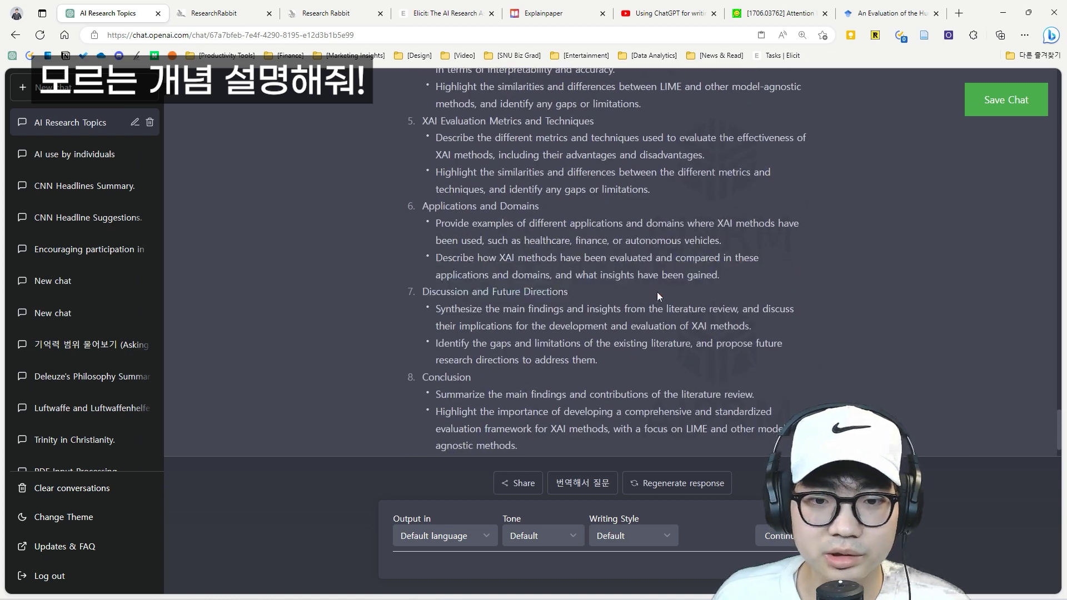
# Step: Look back through both generated introductions for the XAI methods they mention, such as LIME and SHAP
pyautogui.scroll(10, 658, 292)
pyautogui.scroll(6, 662, 293)
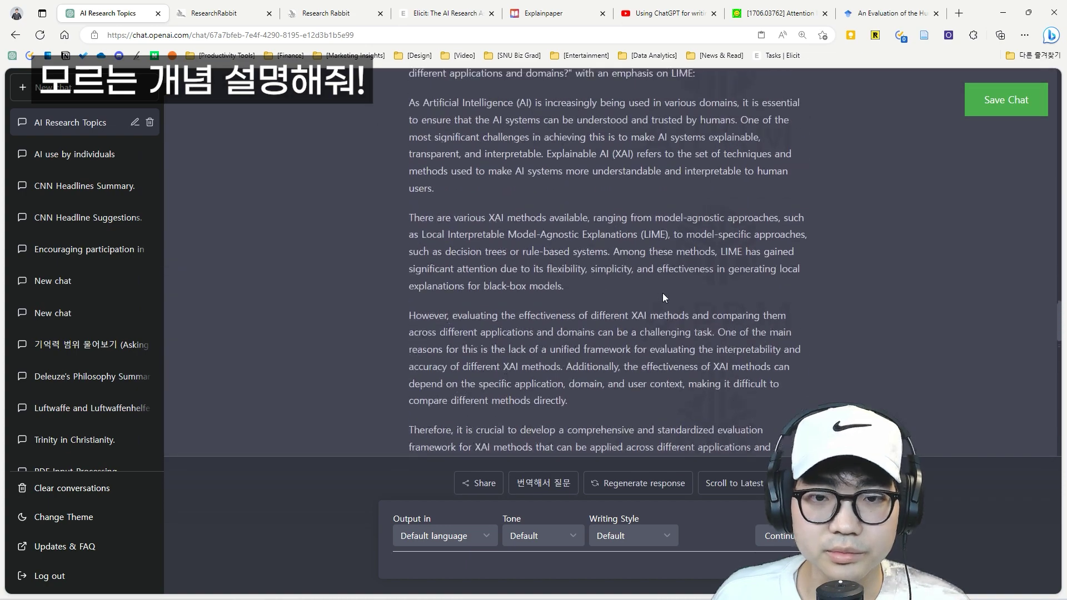
pyautogui.moveTo(423, 235); pyautogui.dragTo(682, 238)
pyautogui.click(667, 238)
pyautogui.scroll(10, 639, 242)
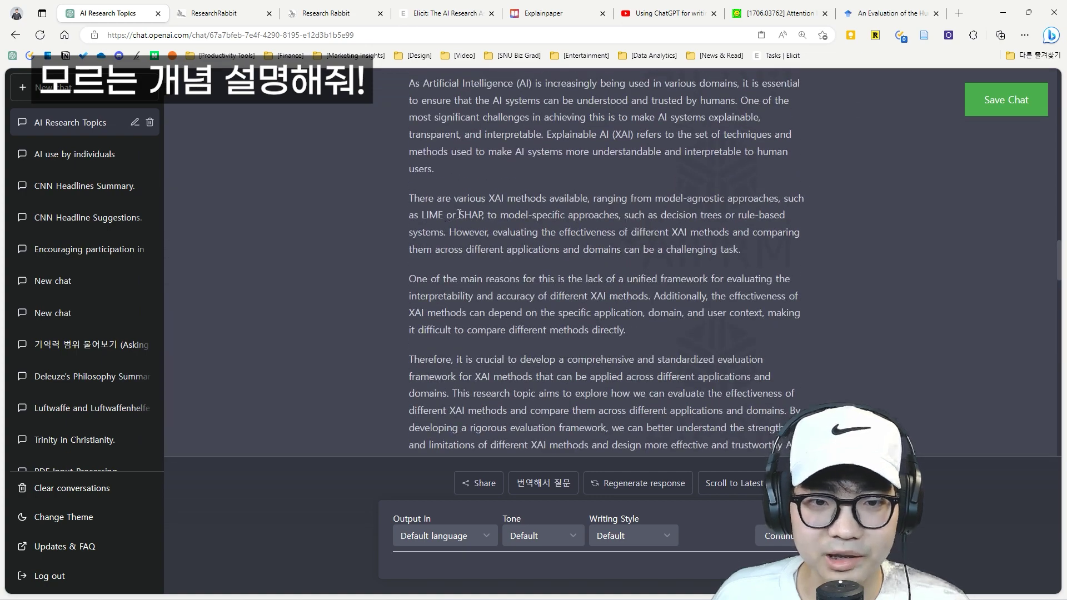
# Step: Ask "I do not understand the XAI approach of SHAP, could you briefly explain what it is about and give me some key references?"
pyautogui.scroll(-15, 555, 223)
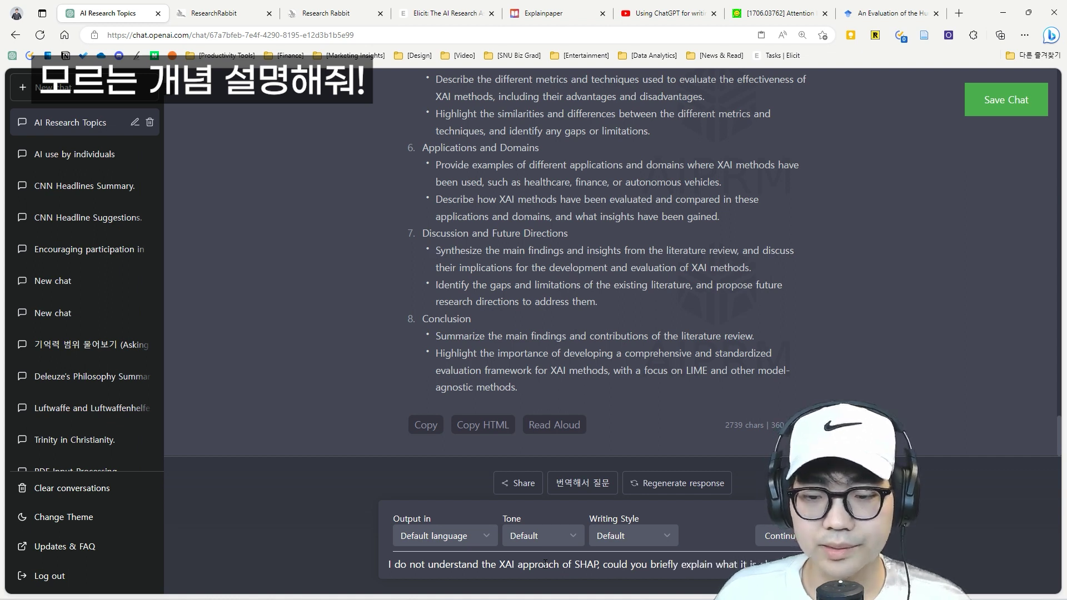
pyautogui.write('give me some key references')
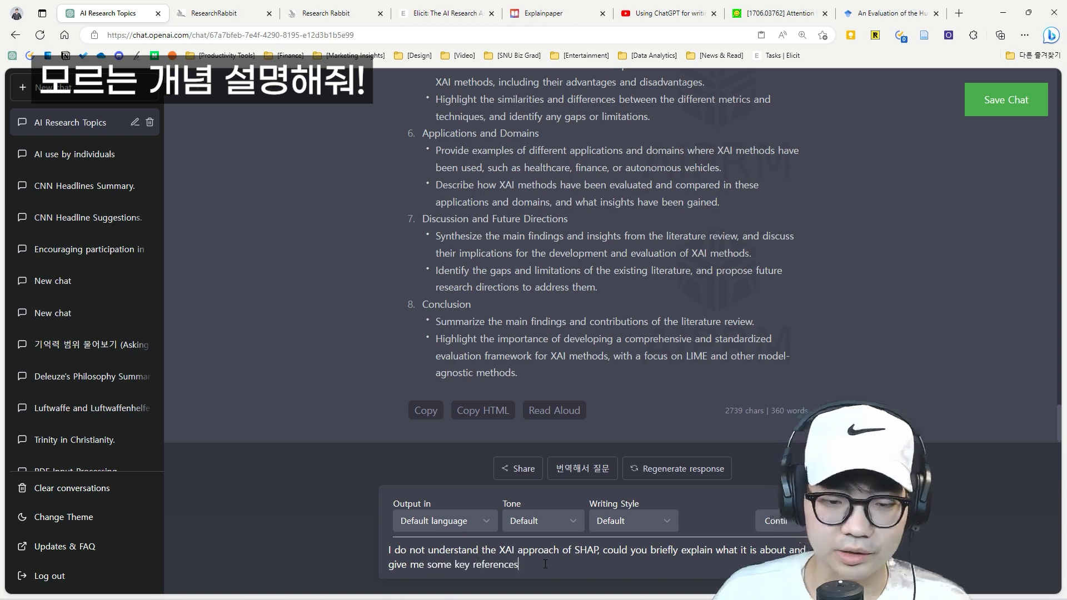
pyautogui.write('?')
pyautogui.press('Return')
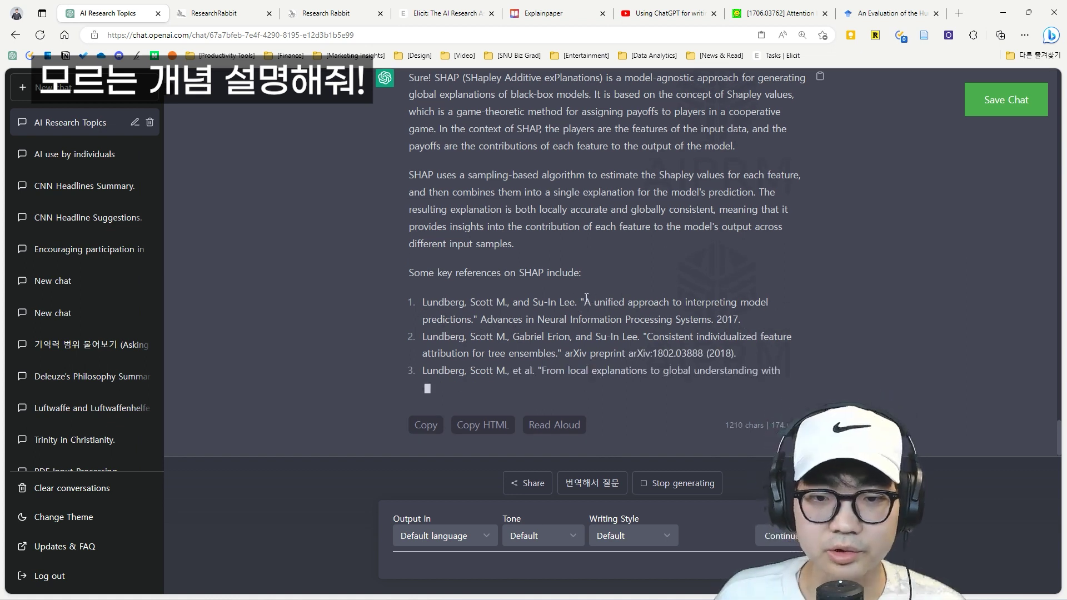
# Step: Copy the title "A unified approach to interpreting model predictions" from the first SHAP reference and search for it in Google Scholar
pyautogui.moveTo(583, 300); pyautogui.dragTo(471, 301)
pyautogui.hotkey('ctrl', 'c')
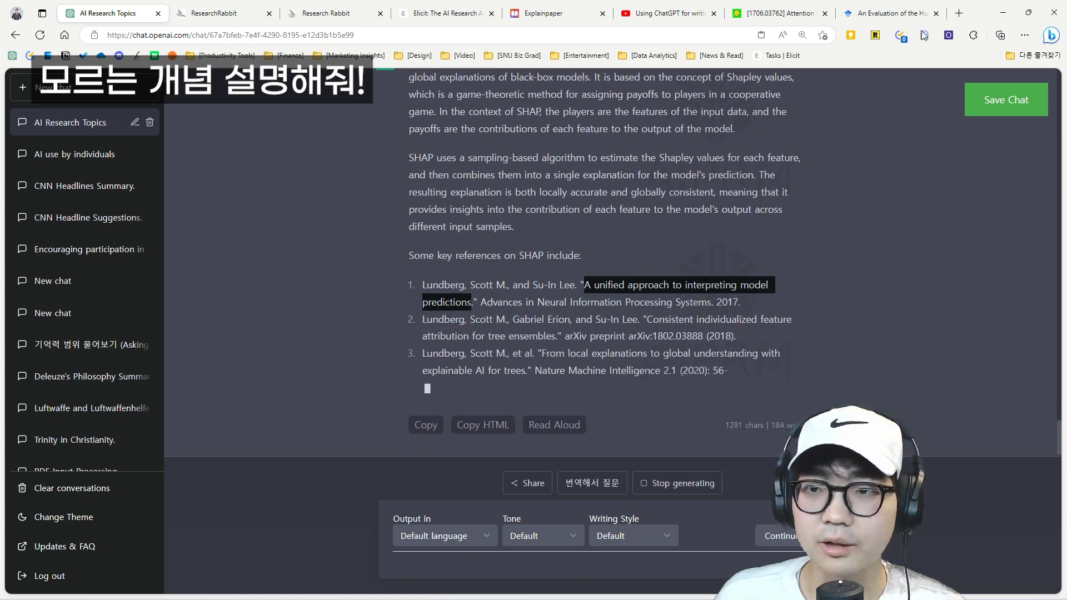
pyautogui.click(907, 20)
pyautogui.hotkey('ctrl', 'a')
pyautogui.hotkey('ctrl', 'v')
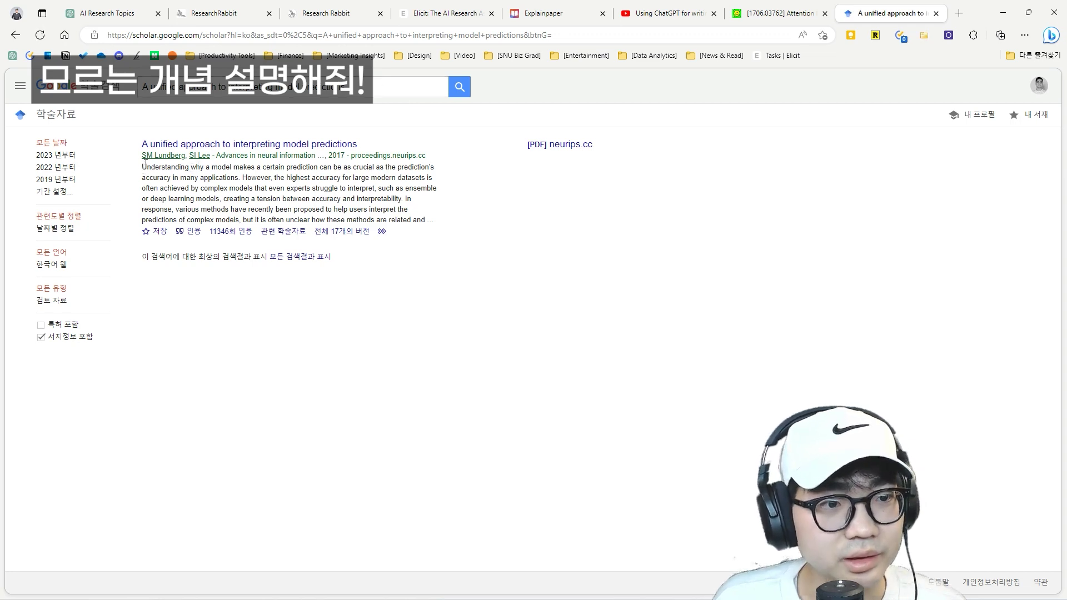
# Step: Return to the ChatGPT conversation and examine the SHAP explanation and its three key references, including their authors and titles
pyautogui.click(114, 13)
pyautogui.click(525, 223)
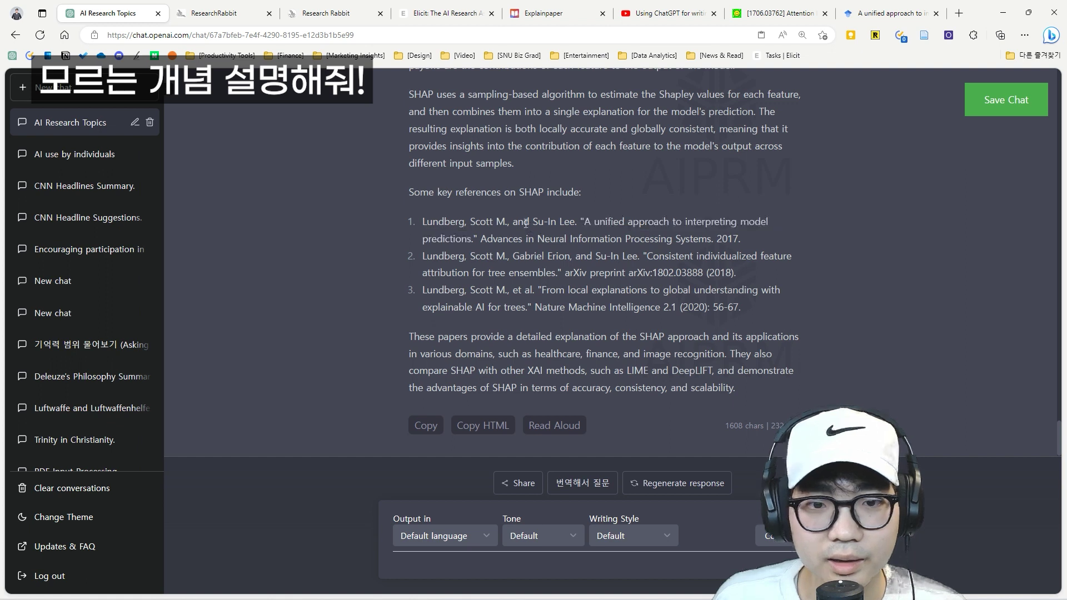
pyautogui.moveTo(448, 220); pyautogui.dragTo(556, 221)
pyautogui.click(534, 223)
pyautogui.doubleClick(546, 222)
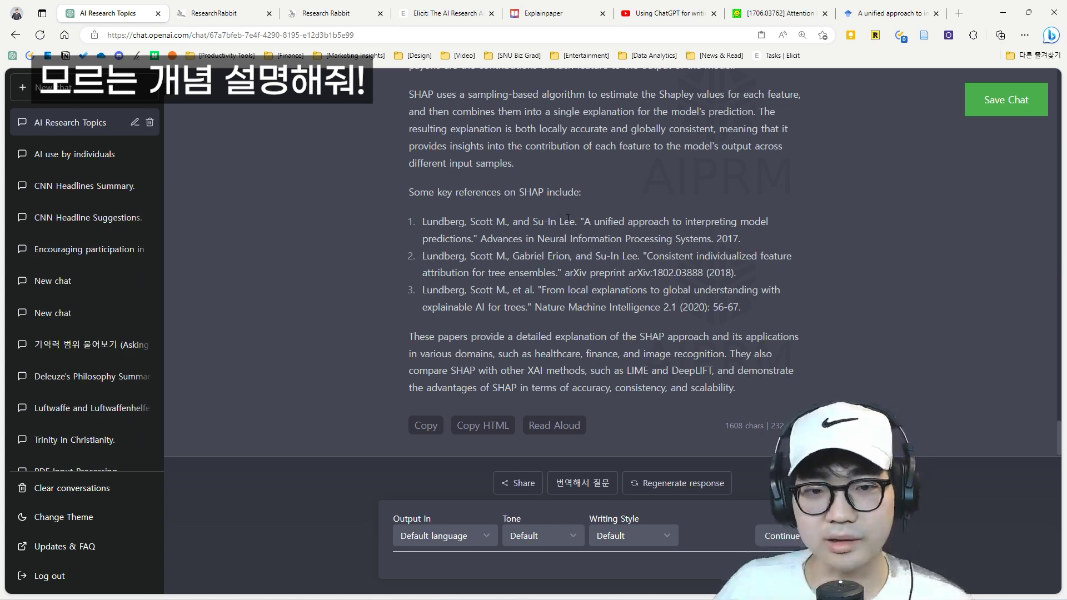
pyautogui.scroll(5, 685, 273)
pyautogui.scroll(-4, 736, 332)
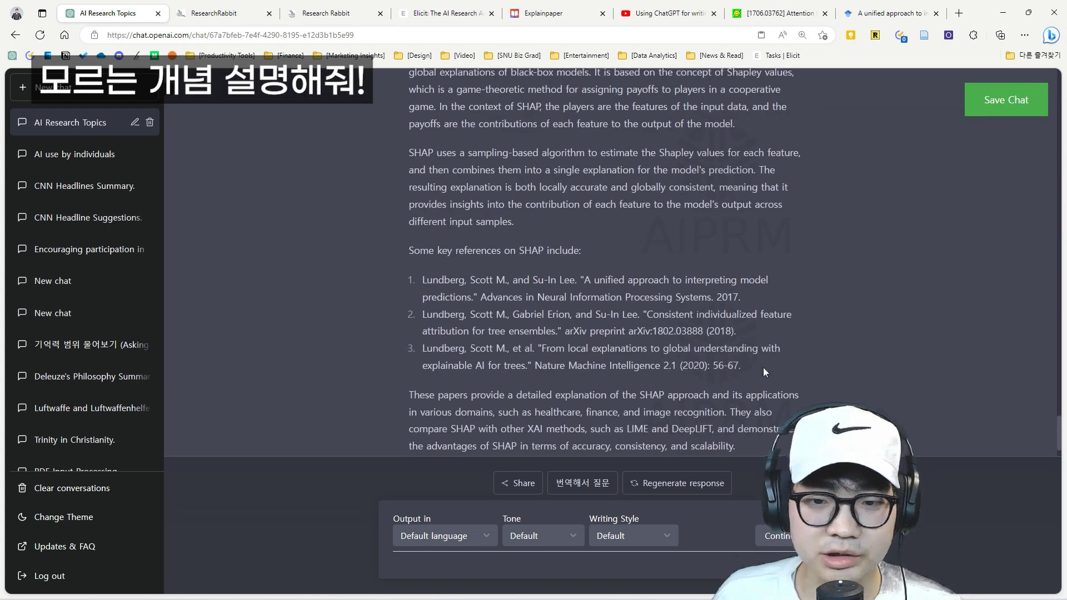
pyautogui.moveTo(764, 372); pyautogui.dragTo(423, 279)
pyautogui.click(449, 283)
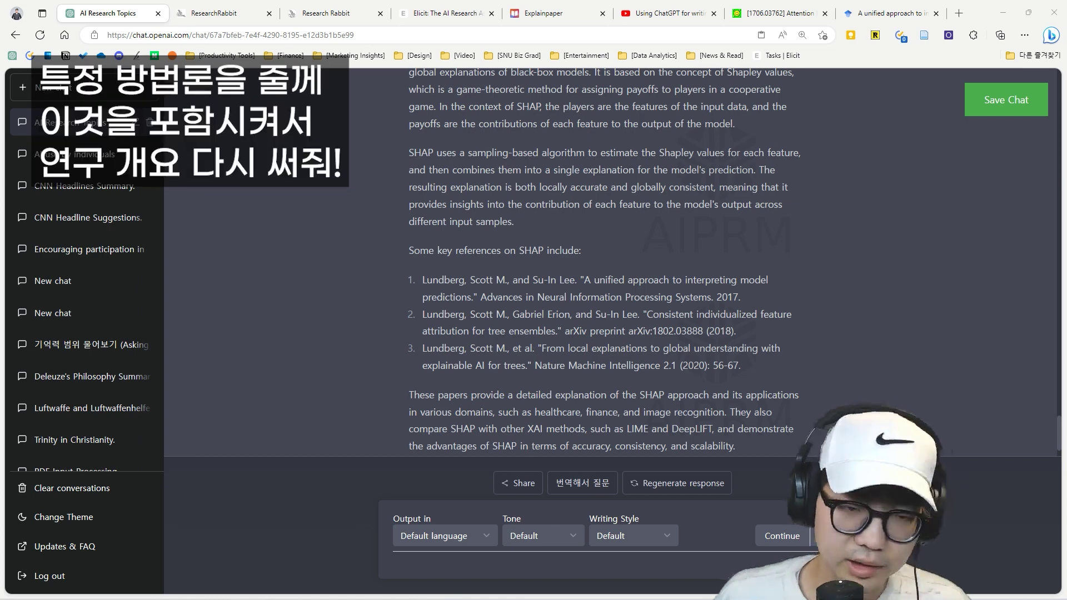
# Step: Send the prompt "Tell me about OLS" in the same conversation
pyautogui.scroll(5, 587, 327)
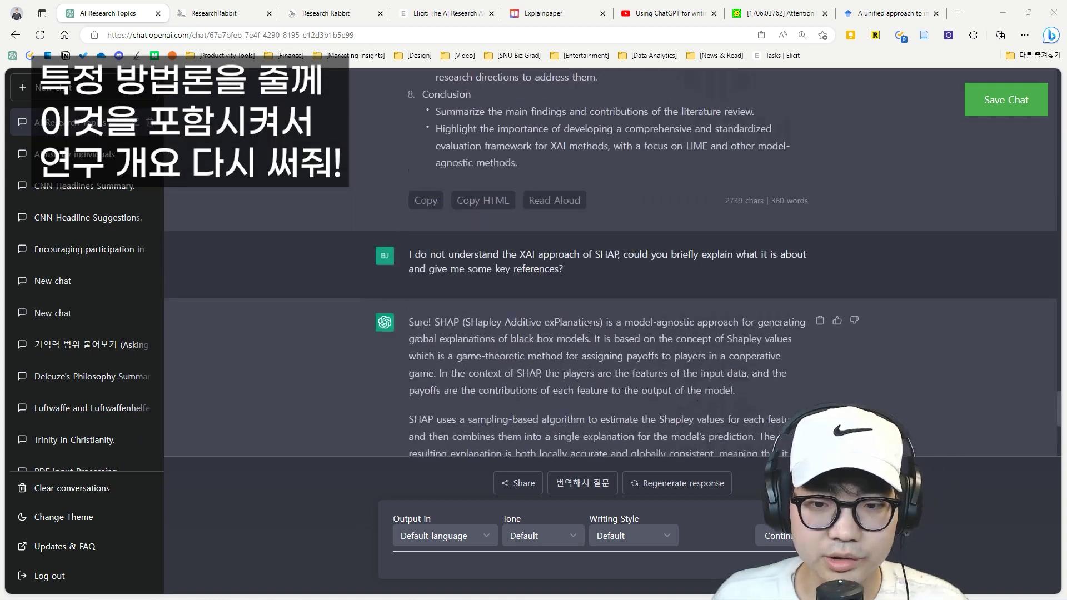
pyautogui.scroll(-6, 589, 389)
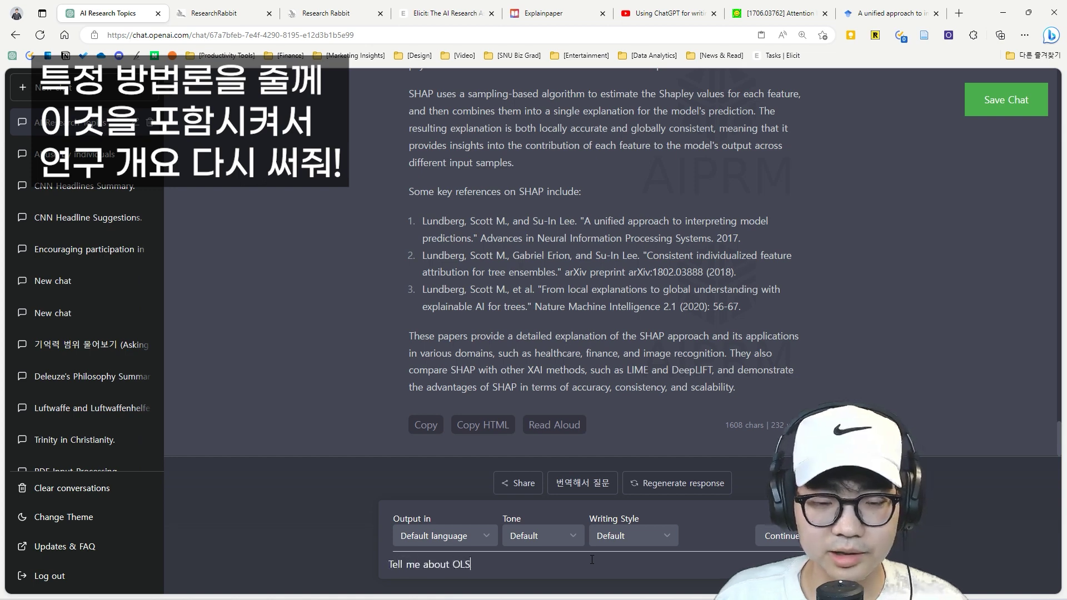
pyautogui.press('Return')
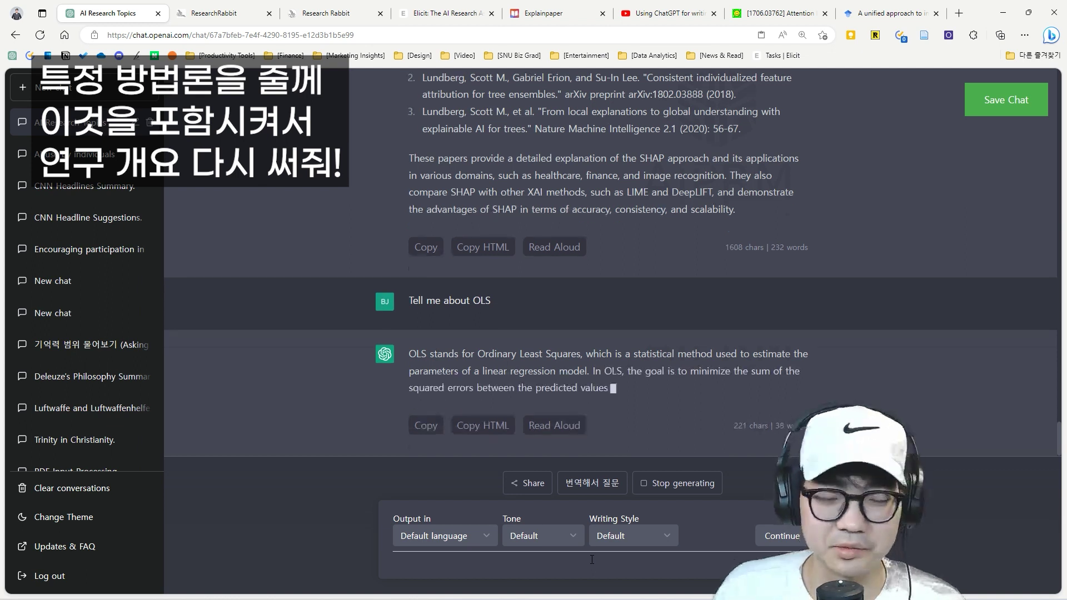
# Step: Draft the prompt "I want to include the research method of OLS in this research topic. Could you rewrite the research framework with this method included?"
pyautogui.write('I want to inc')
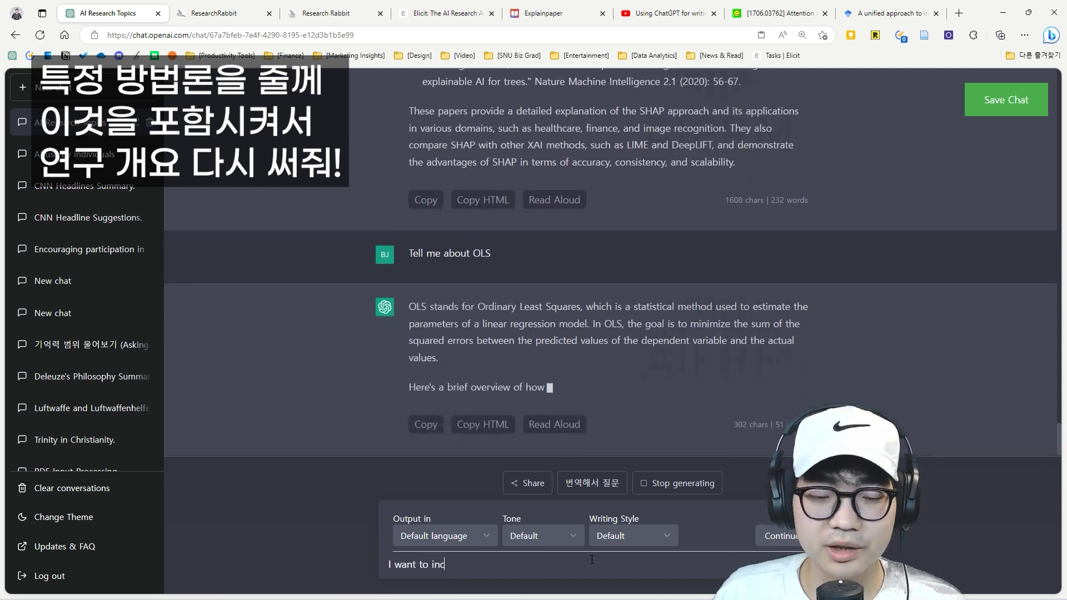
pyautogui.write('lude the resear')
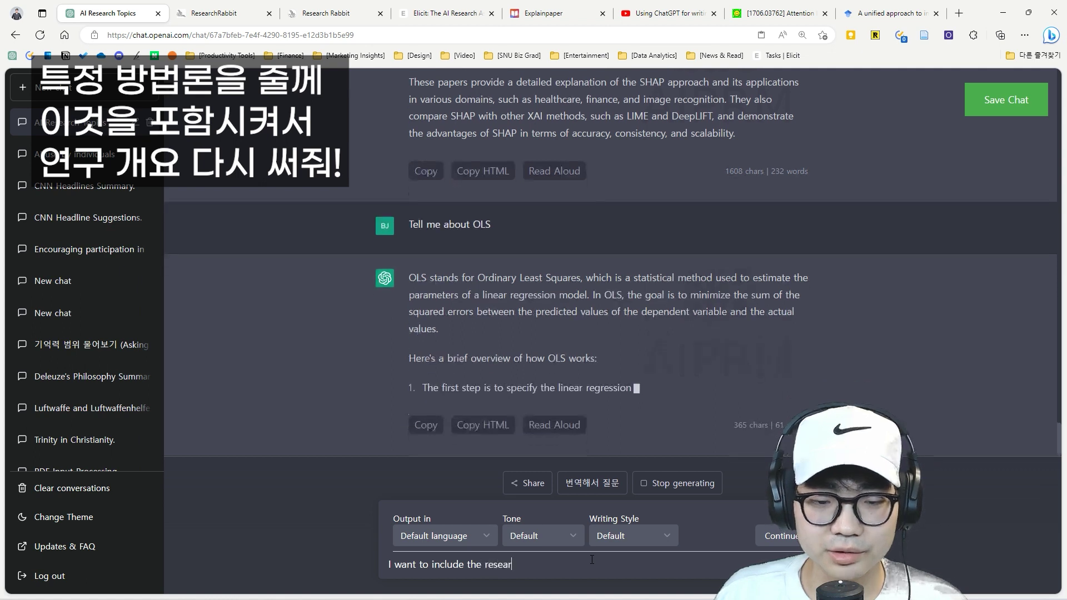
pyautogui.write('ch method of OLS in this research')
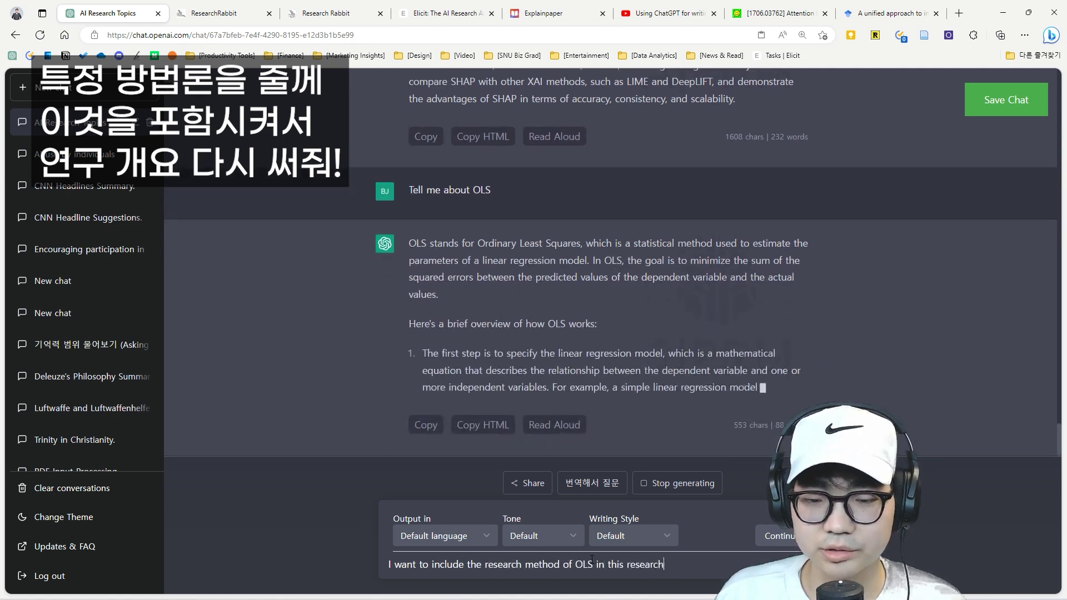
pyautogui.write(' topic. Coul')
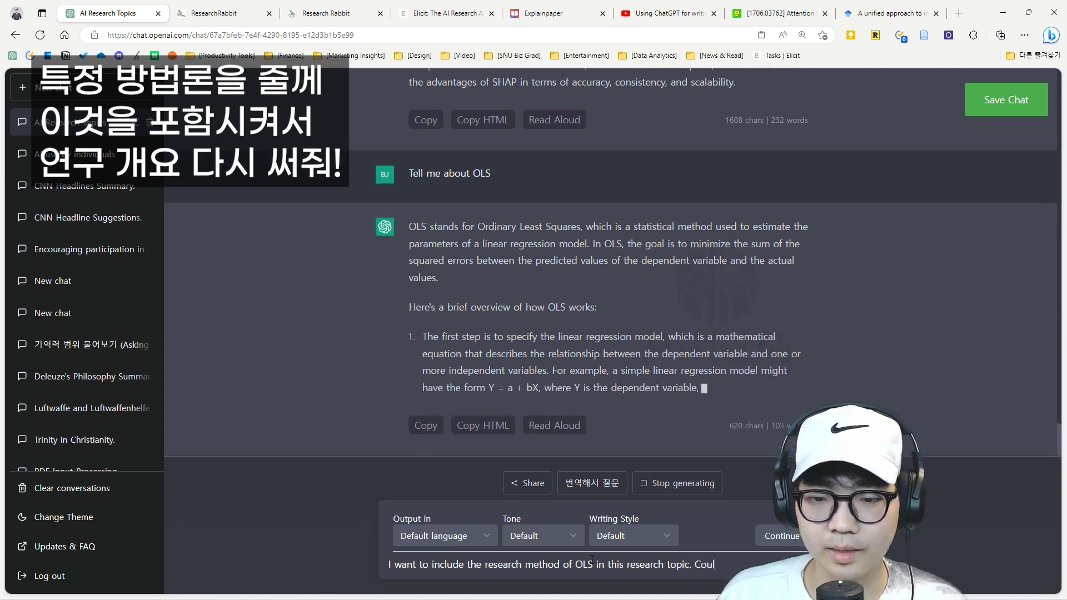
pyautogui.write('d ou you ')
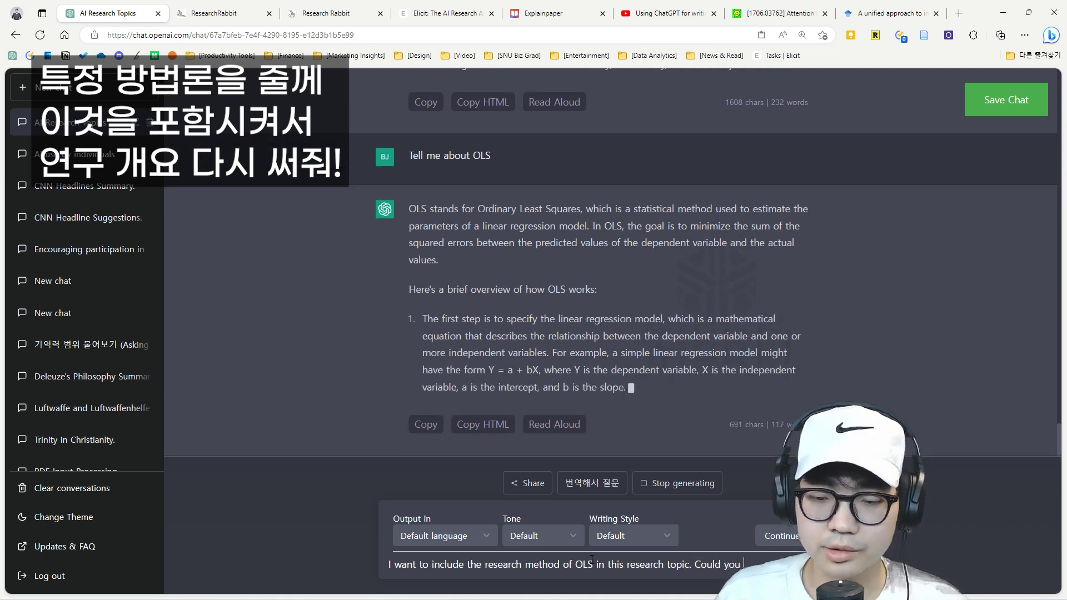
pyautogui.write('rewrit')
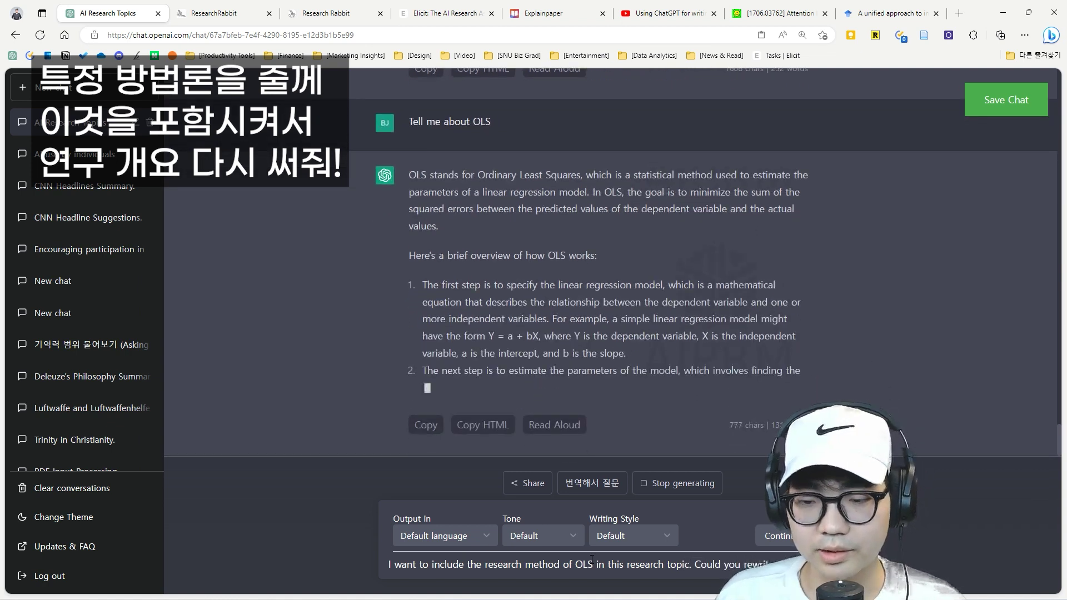
pyautogui.write('e the research framework wit t')
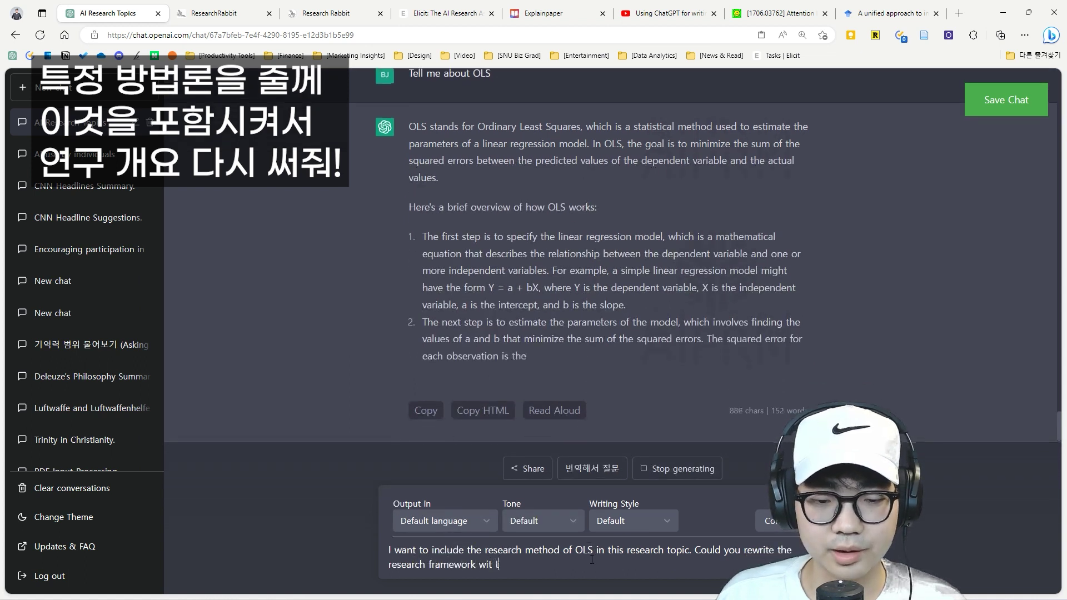
pyautogui.press('BackSpace')
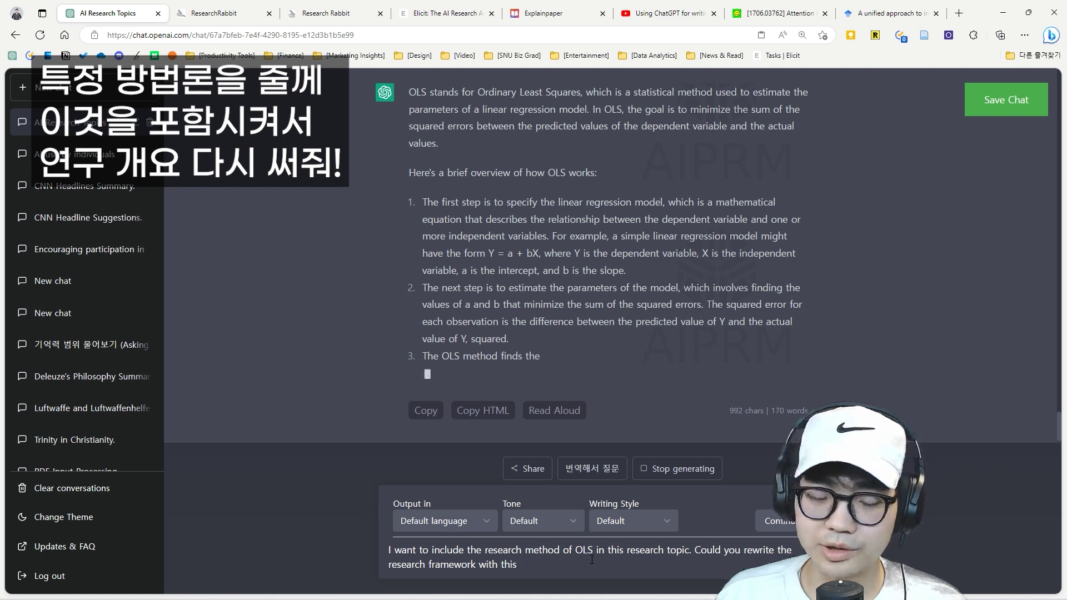
pyautogui.write('method o')
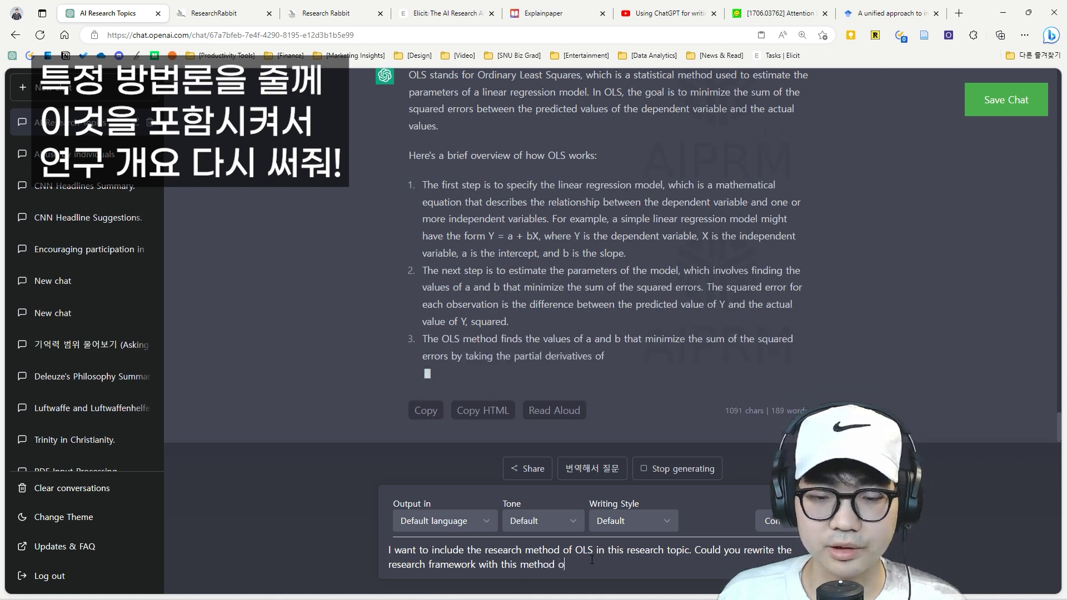
pyautogui.press('BackSpace')
pyautogui.write('included?')
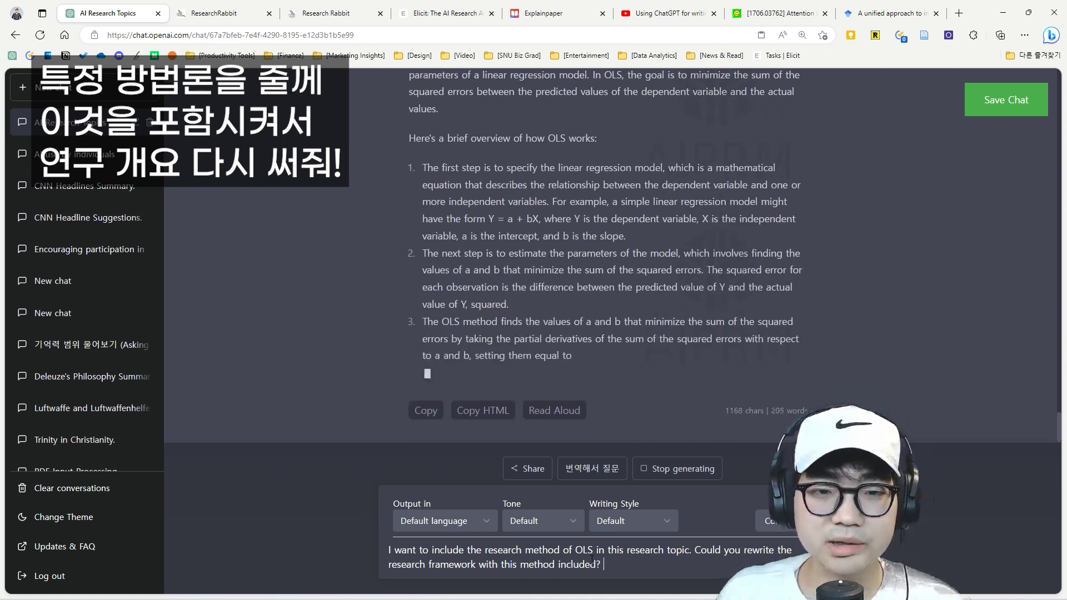
# Step: Look over the OLS explanation while it is being written and stop its generation
pyautogui.scroll(3, 702, 196)
pyautogui.scroll(-1, 704, 201)
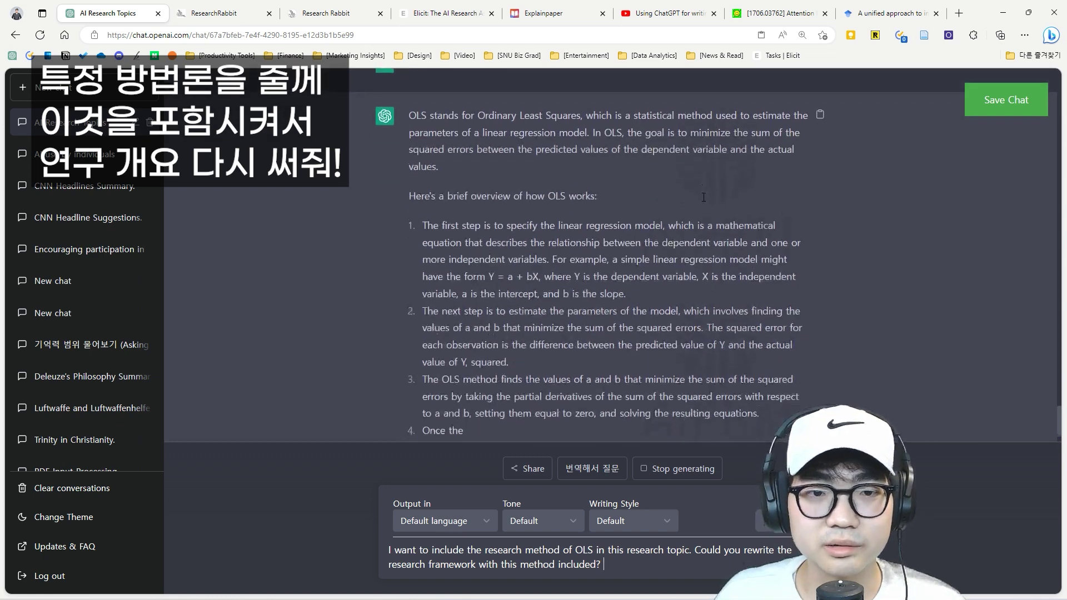
pyautogui.scroll(-1, 695, 200)
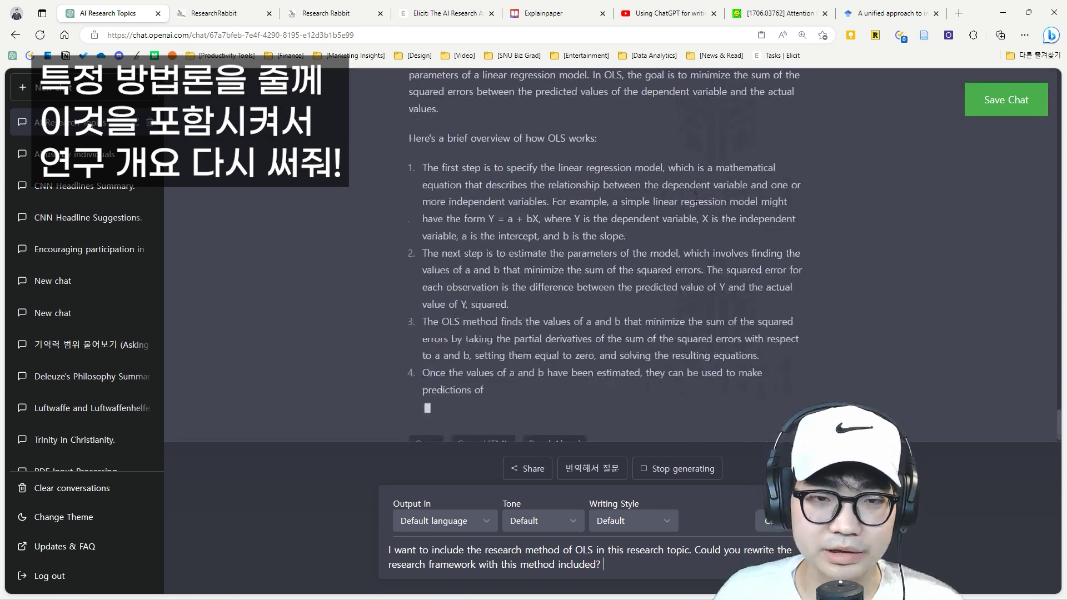
pyautogui.scroll(1, 447, 118)
pyautogui.scroll(-2, 494, 266)
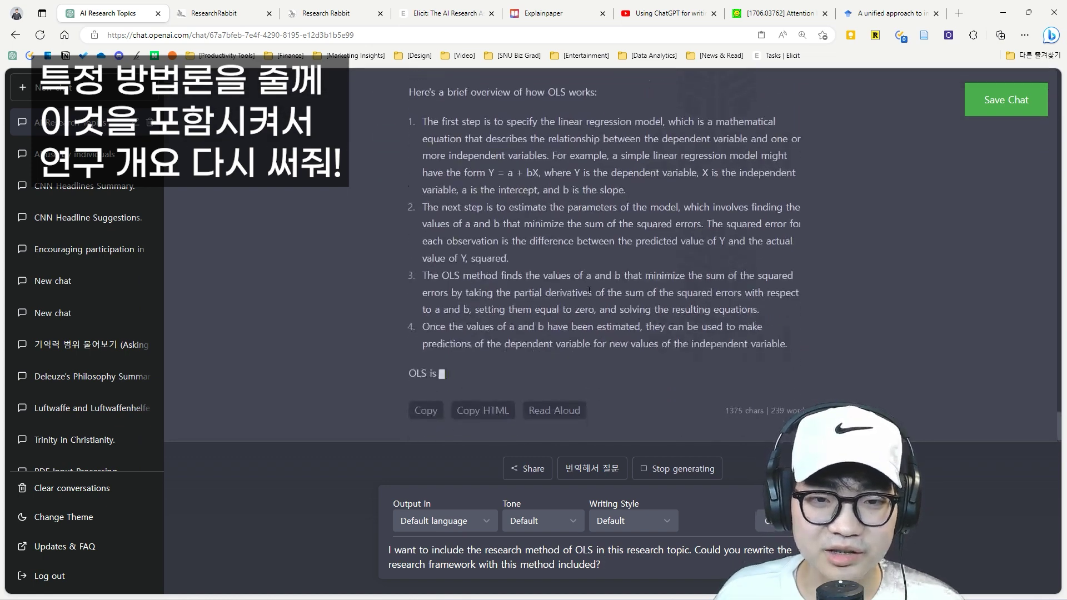
pyautogui.click(645, 470)
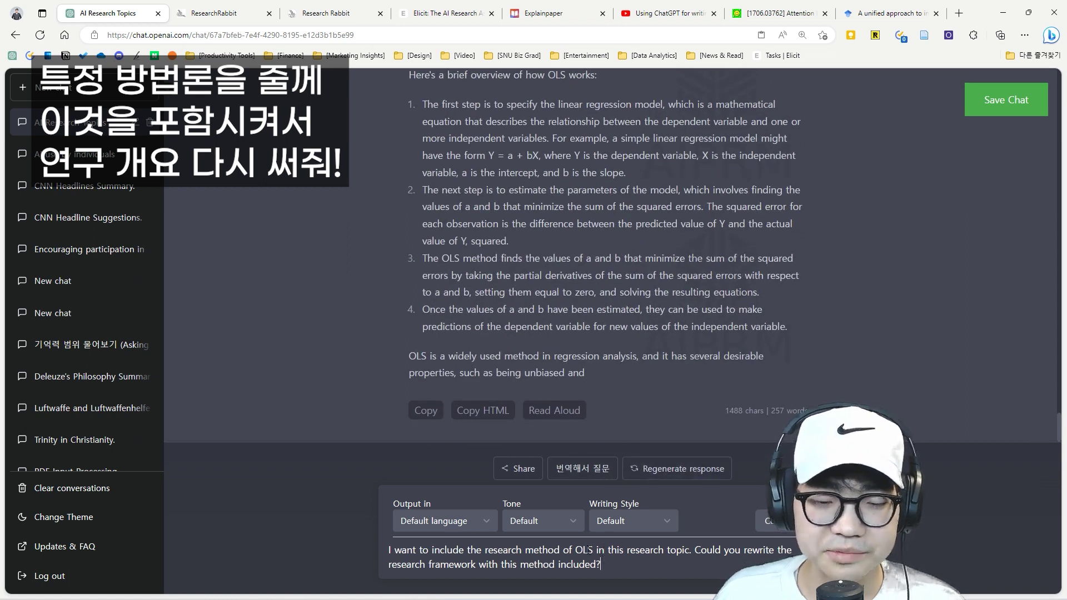
# Step: Check the wording of the drafted request to include OLS in the research framework and send it
pyautogui.click(597, 550)
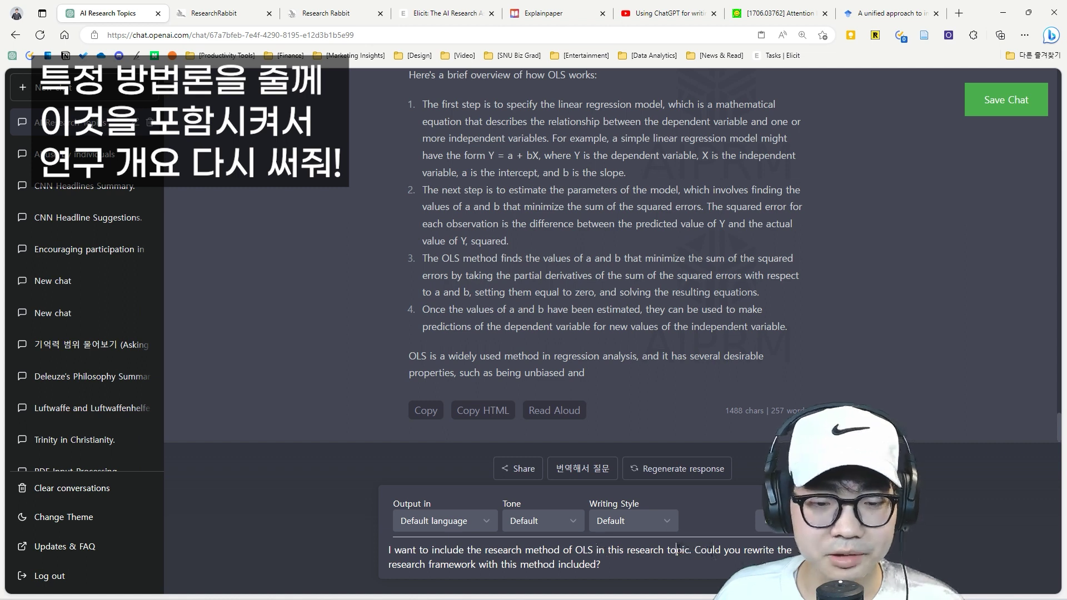
pyautogui.moveTo(693, 551); pyautogui.dragTo(703, 565)
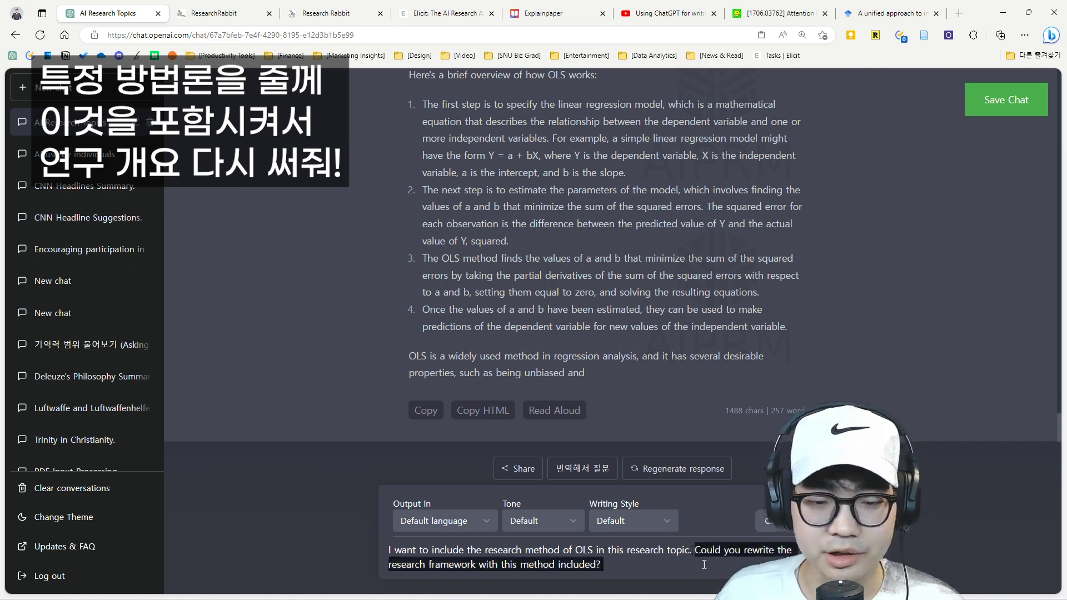
pyautogui.click(704, 565)
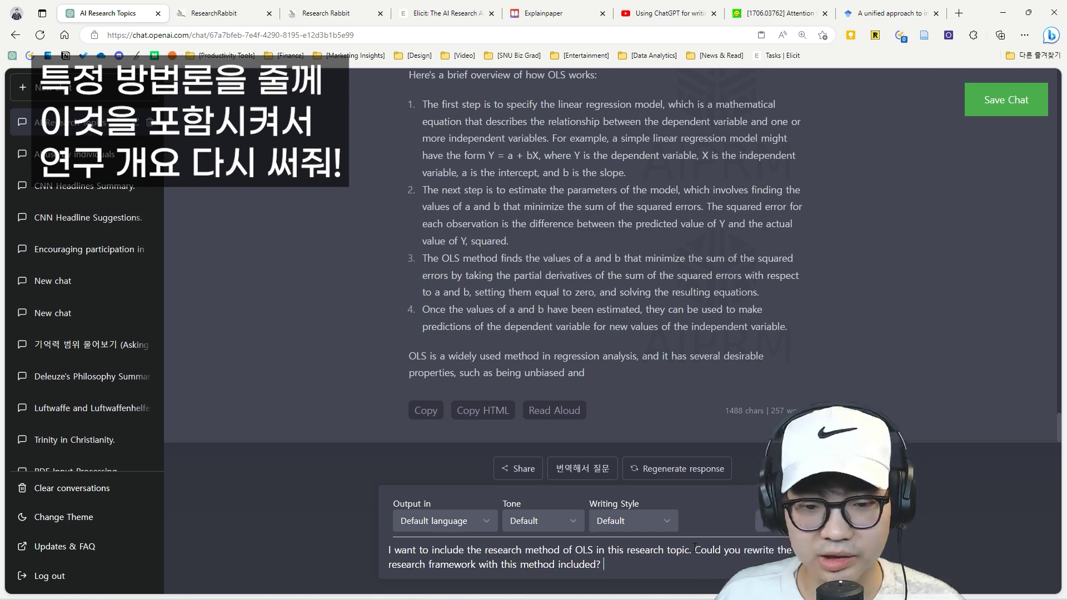
pyautogui.press('Return')
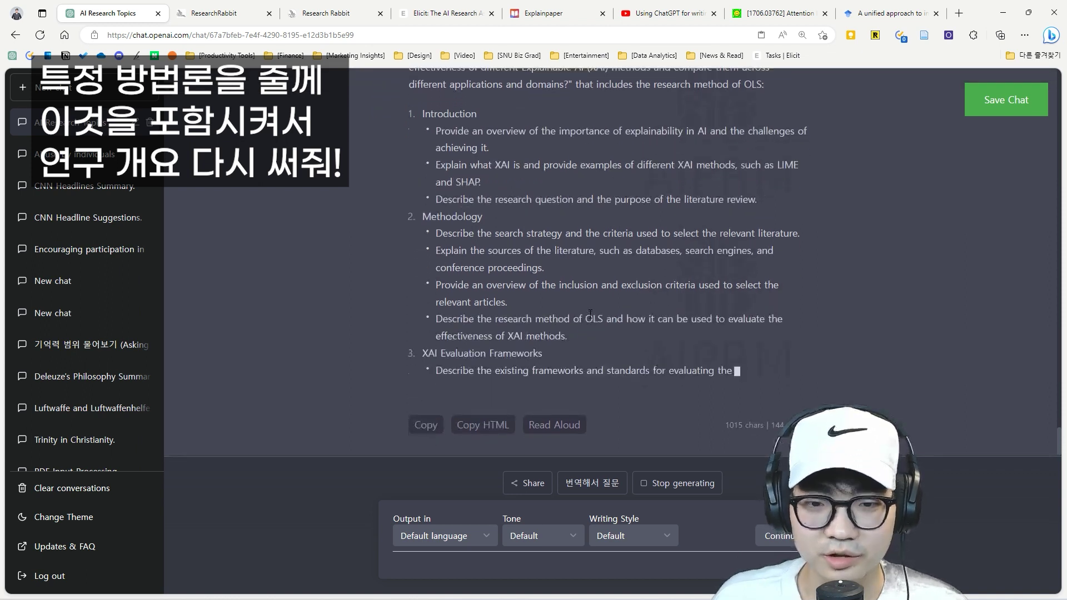
# Step: Examine the revised research framework for where OLS is included, from the introduction and methodology to the XAI methods and evaluation sections
pyautogui.moveTo(434, 195); pyautogui.dragTo(668, 278)
pyautogui.click(669, 278)
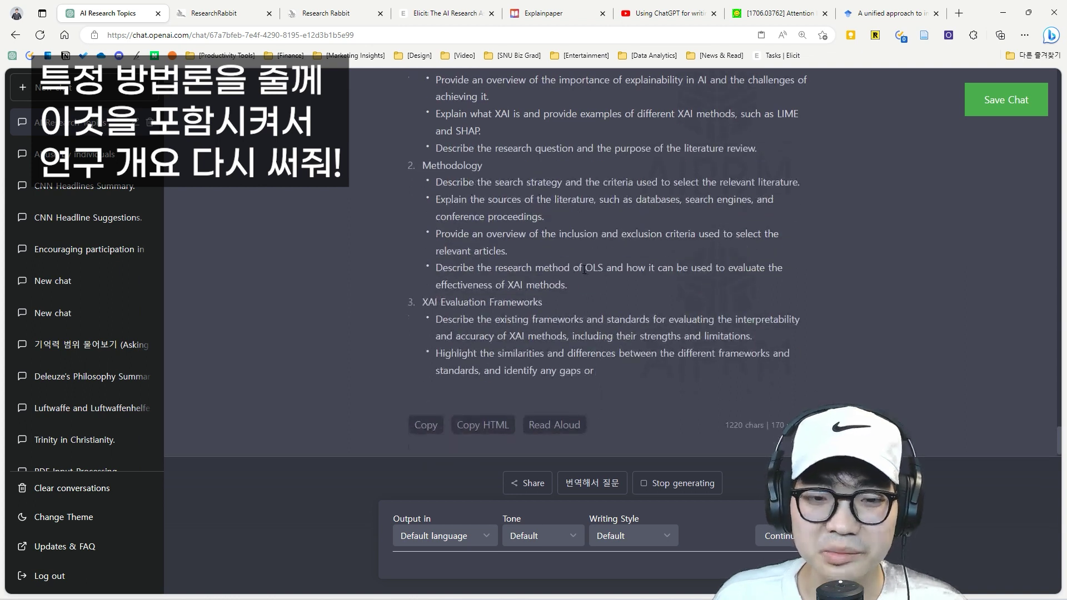
pyautogui.moveTo(574, 251); pyautogui.dragTo(626, 243)
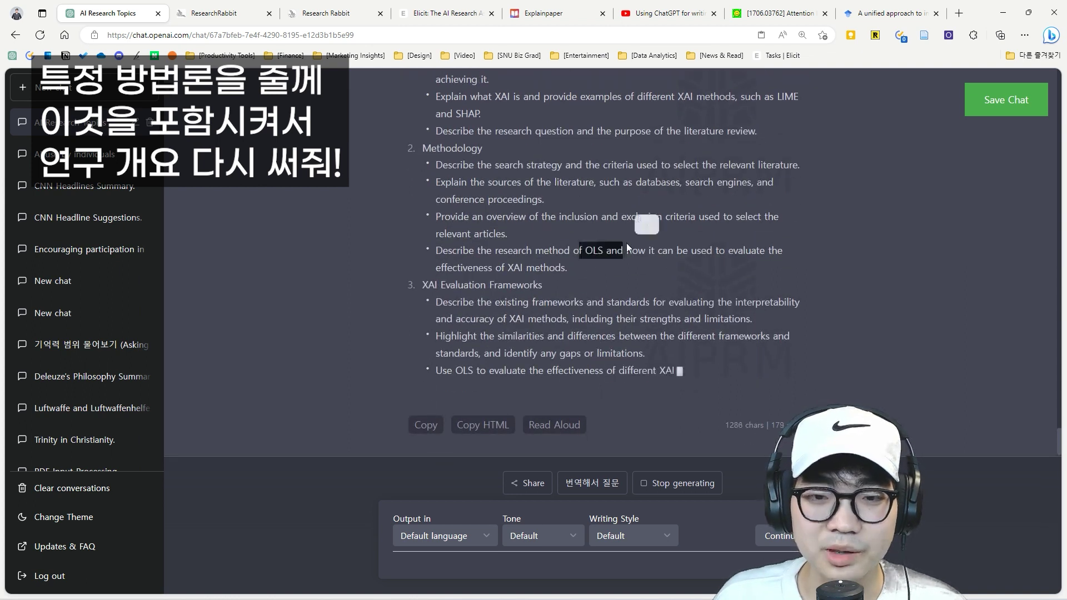
pyautogui.click(626, 243)
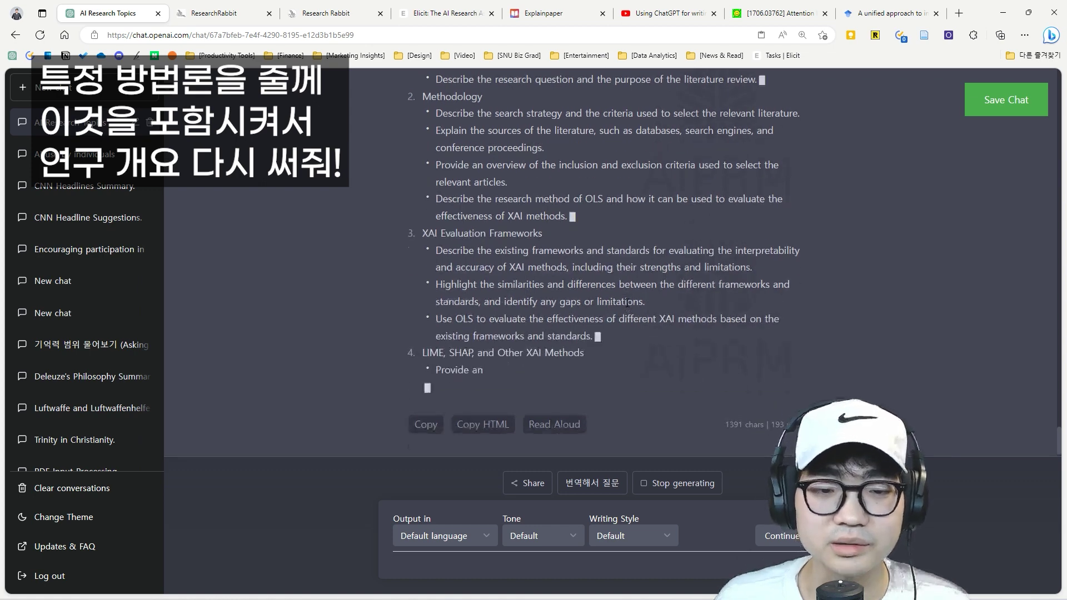
pyautogui.scroll(8, 626, 309)
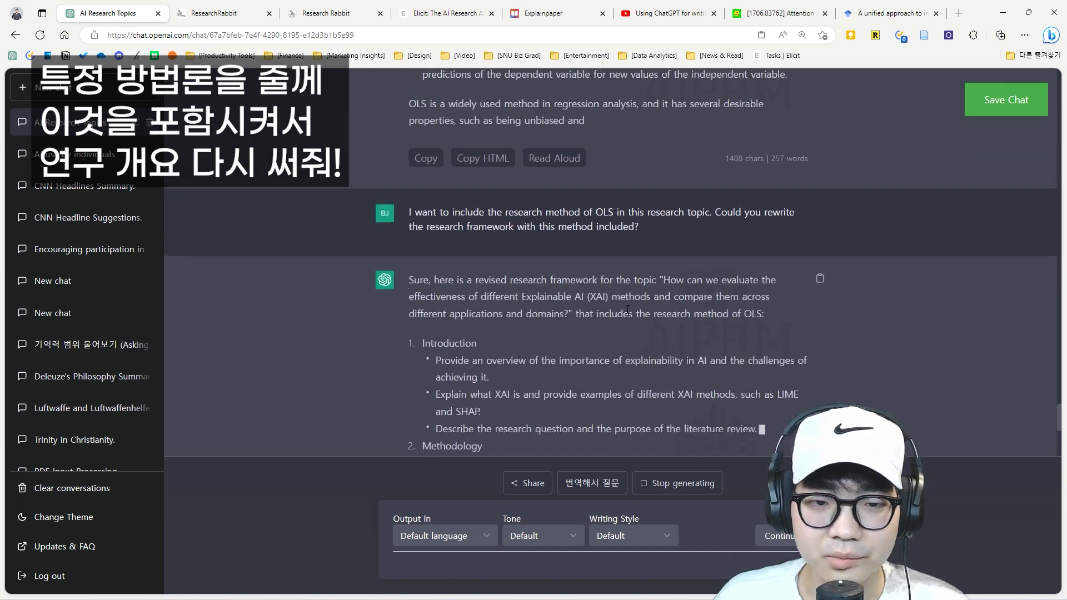
pyautogui.scroll(-9, 626, 308)
pyautogui.scroll(2, 625, 309)
pyautogui.moveTo(507, 281); pyautogui.dragTo(434, 212)
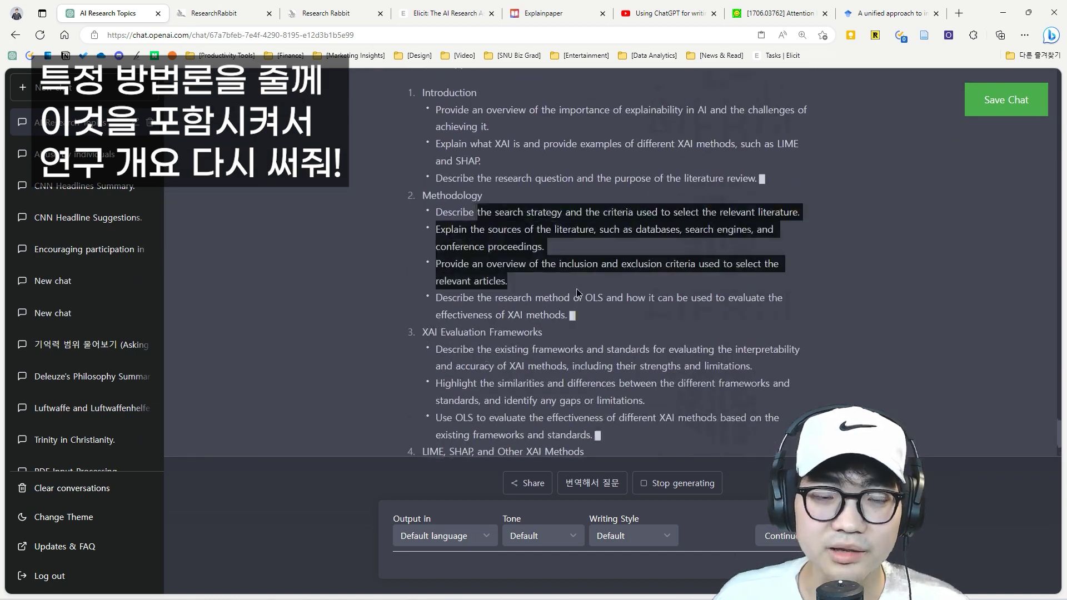
pyautogui.moveTo(569, 315); pyautogui.dragTo(496, 255)
pyautogui.click(496, 255)
pyautogui.scroll(3, 479, 226)
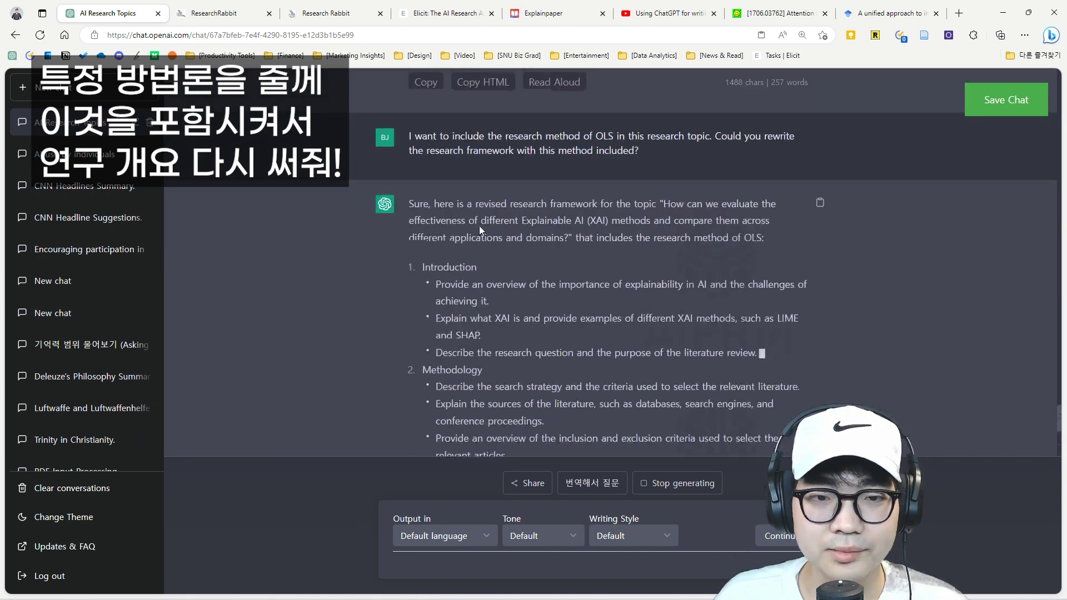
pyautogui.scroll(-4, 691, 263)
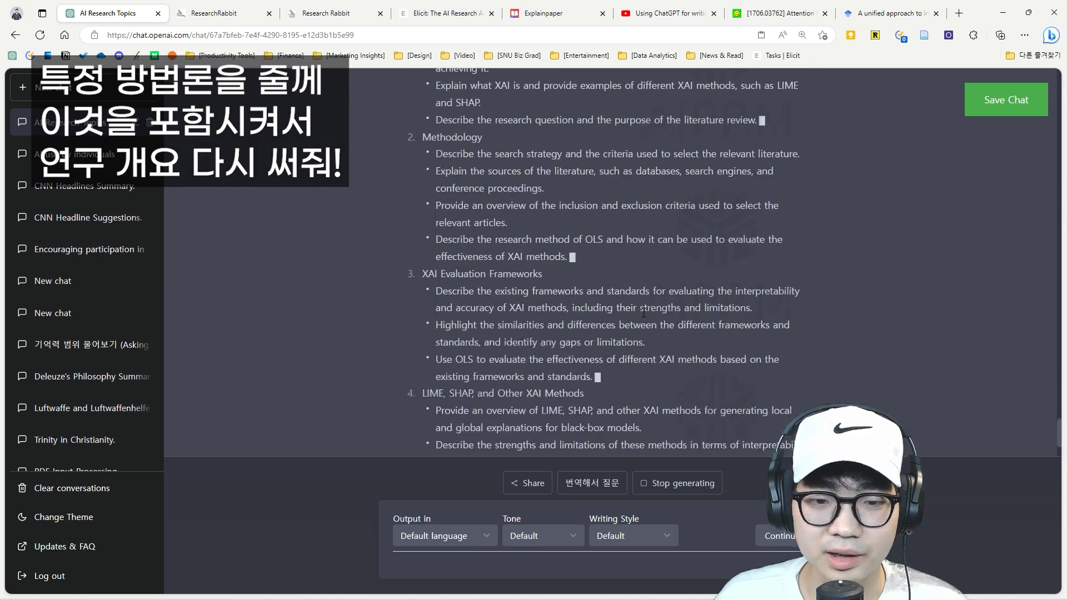
pyautogui.scroll(-3, 675, 374)
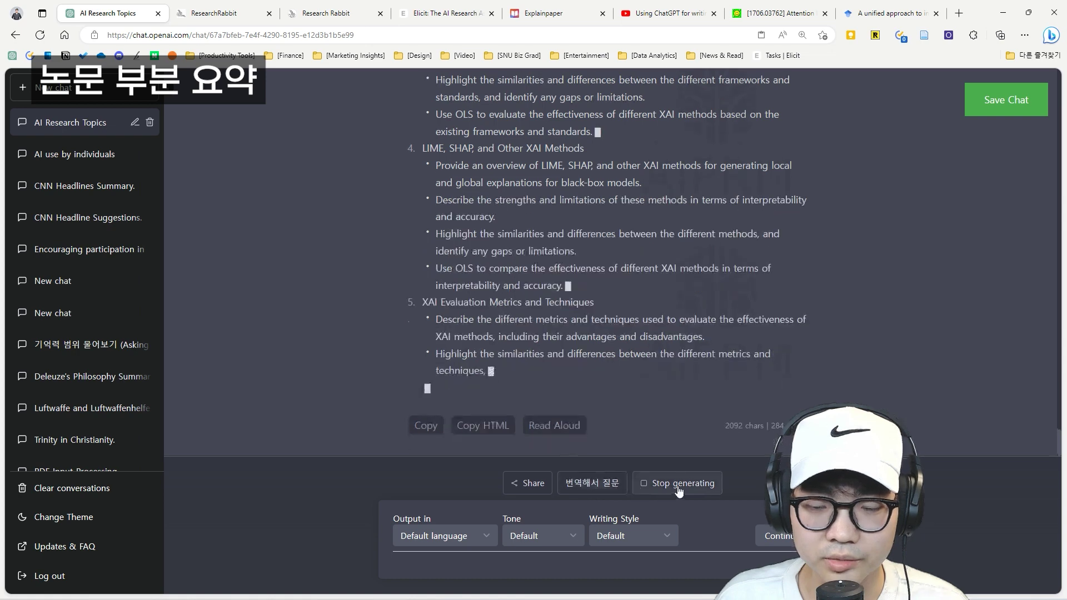
# Step: Switch to the arXiv page of "Attention Is All You Need" and open the paper's PDF
pyautogui.click(776, 12)
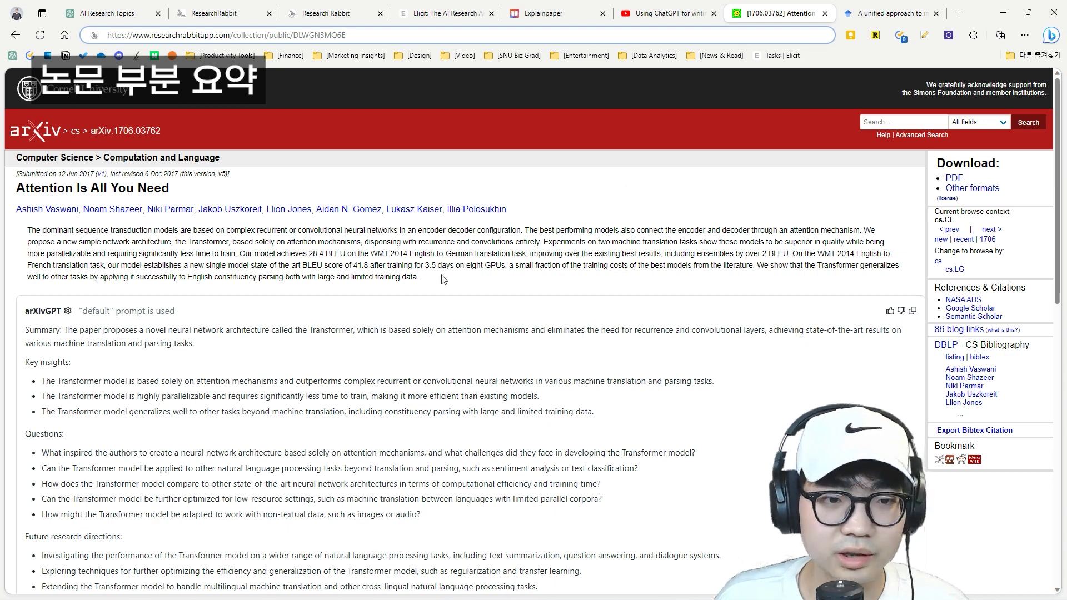
pyautogui.moveTo(445, 287); pyautogui.dragTo(67, 247)
pyautogui.click(68, 246)
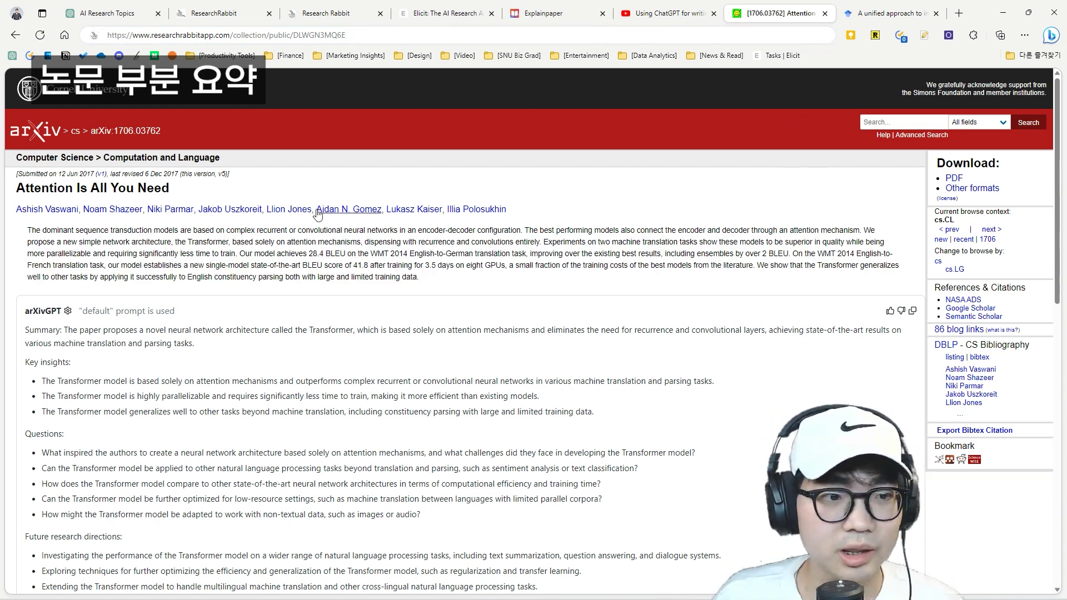
pyautogui.click(954, 179)
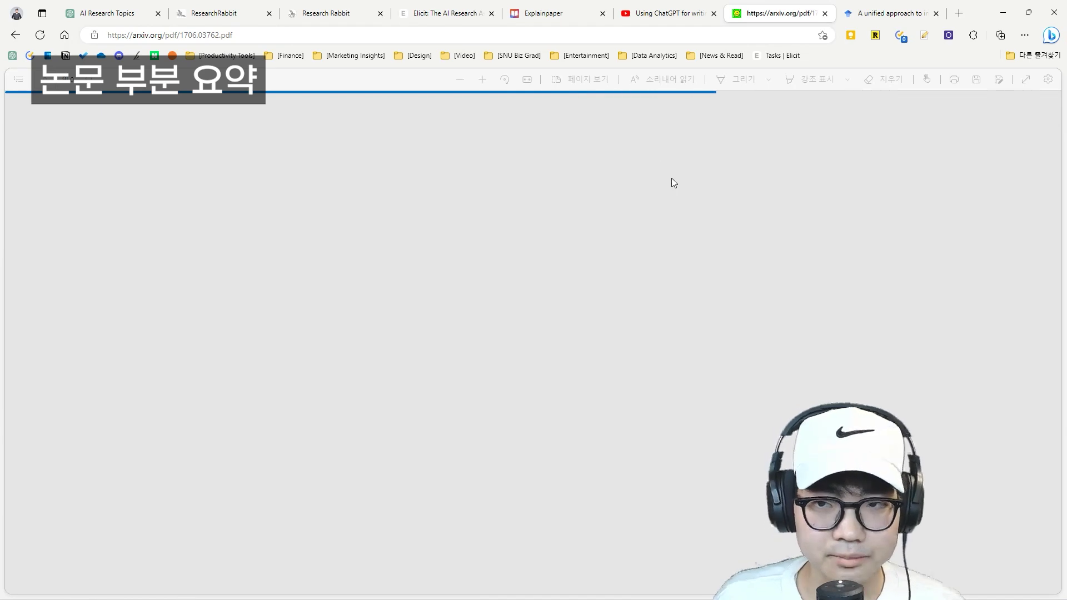
# Step: Select the full text of section 2, Background, in the PDF for copying
pyautogui.scroll(-7, 460, 321)
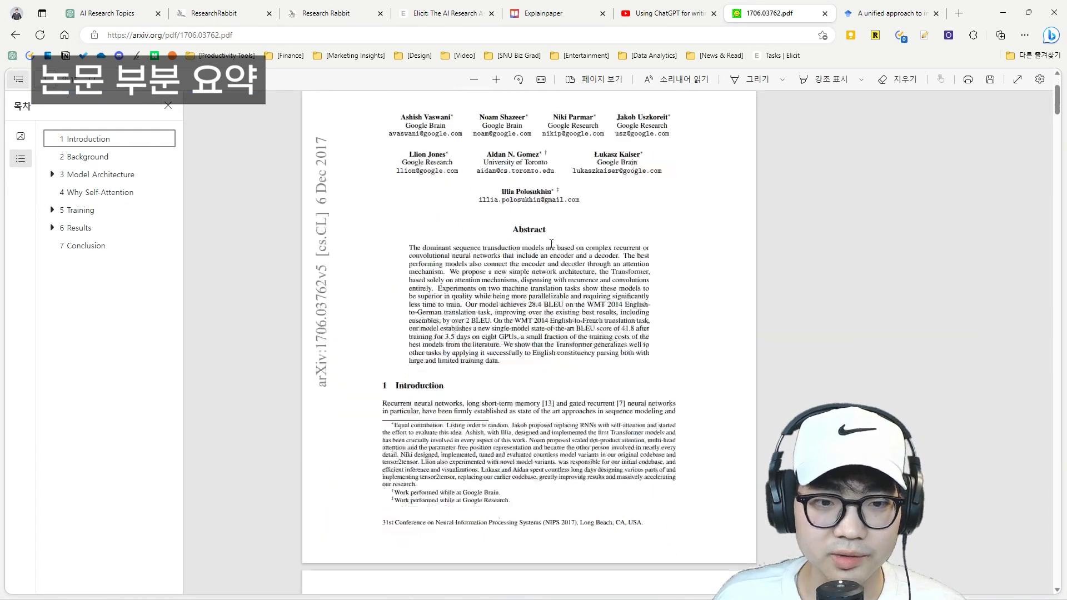
pyautogui.scroll(-3, 460, 321)
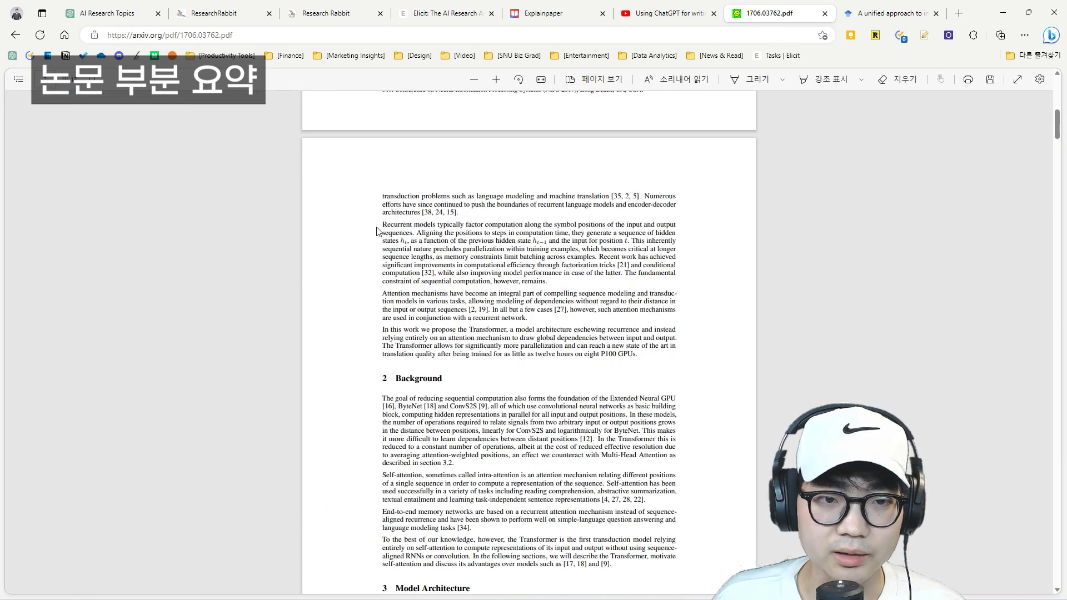
pyautogui.scroll(-3, 427, 240)
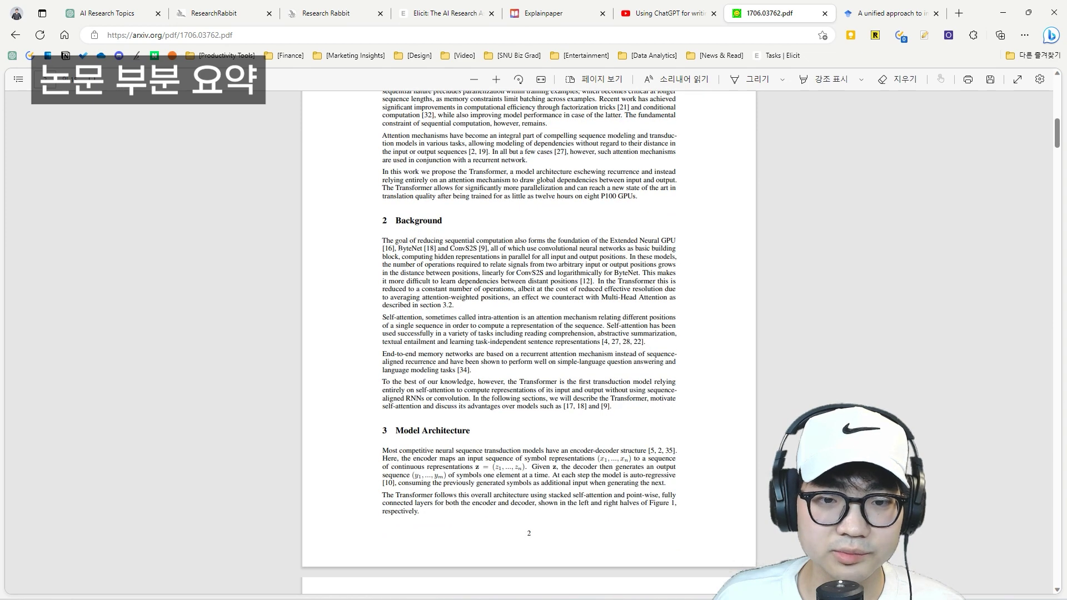
pyautogui.moveTo(381, 240); pyautogui.dragTo(610, 407)
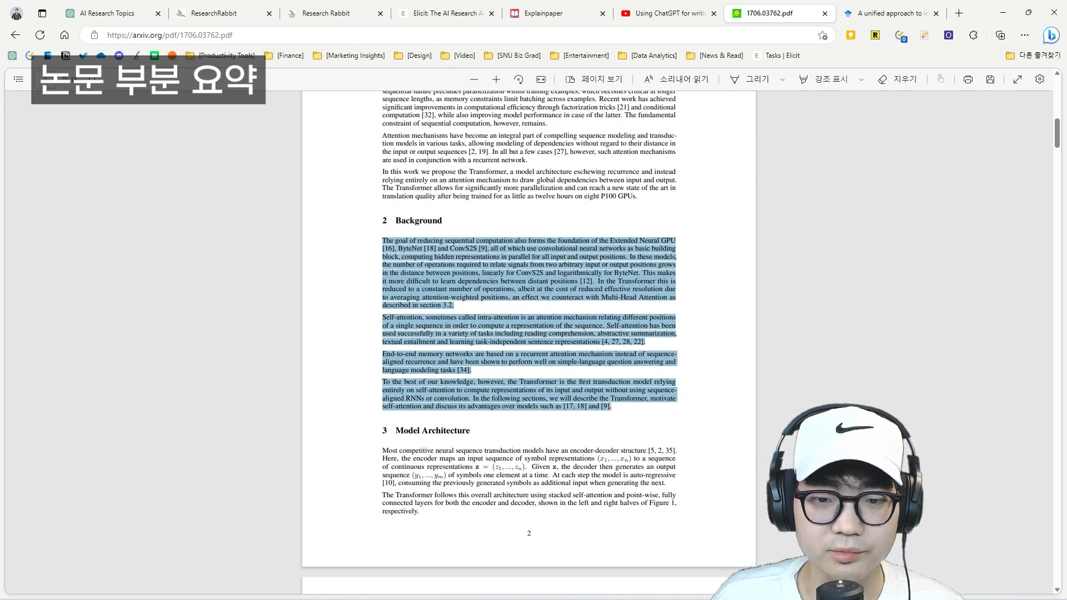
# Step: Send ChatGPT the prompt "Please summarize this section of an article paper I am going to provide:" followed by the copied Background text
pyautogui.click(138, 15)
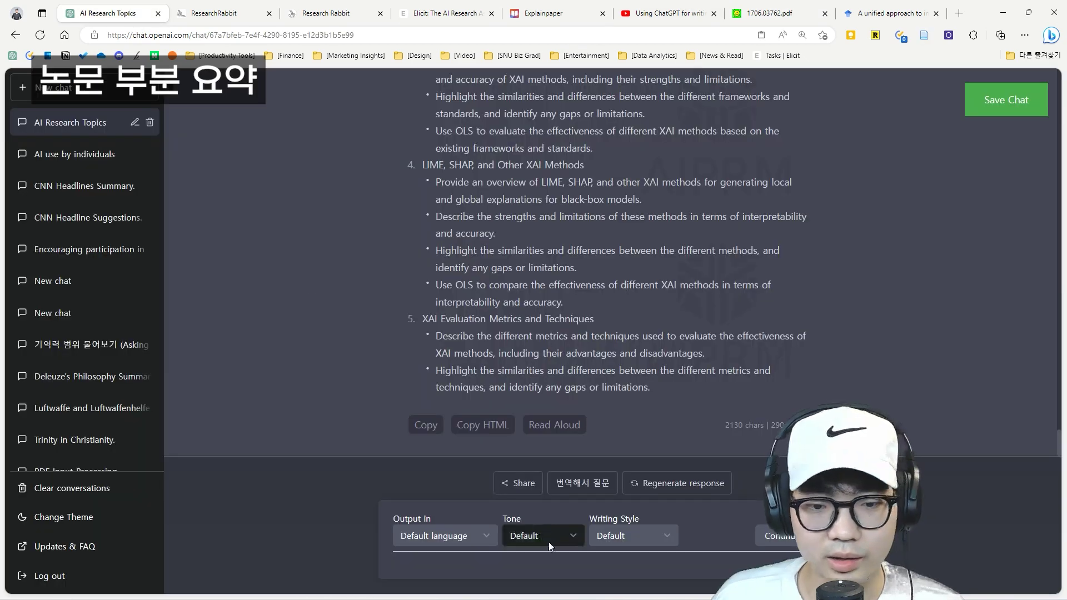
pyautogui.click(548, 564)
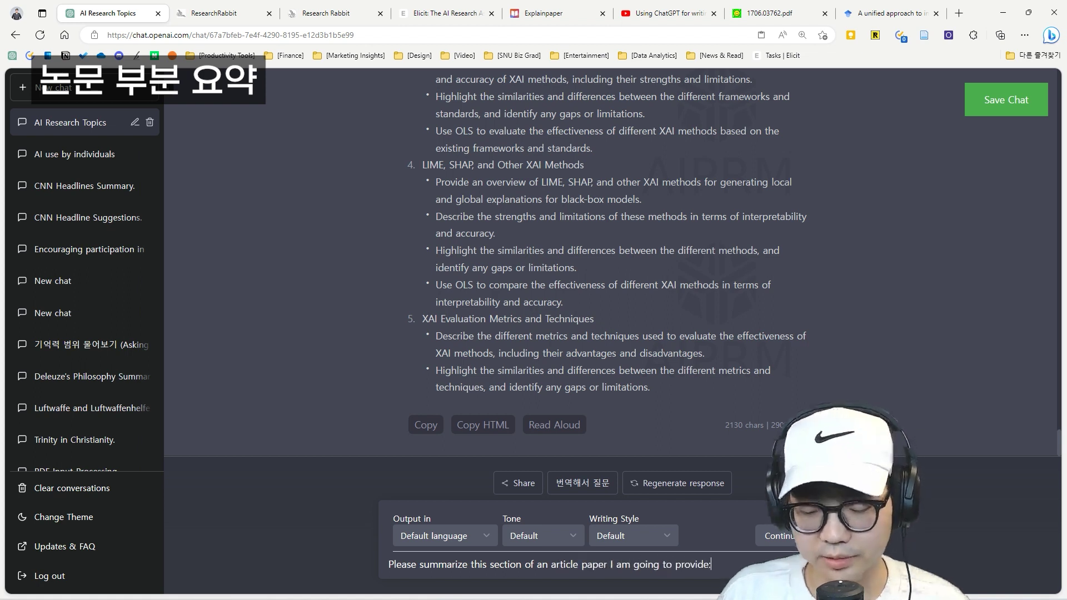
pyautogui.hotkey('ctrl', 'v')
pyautogui.press('Return')
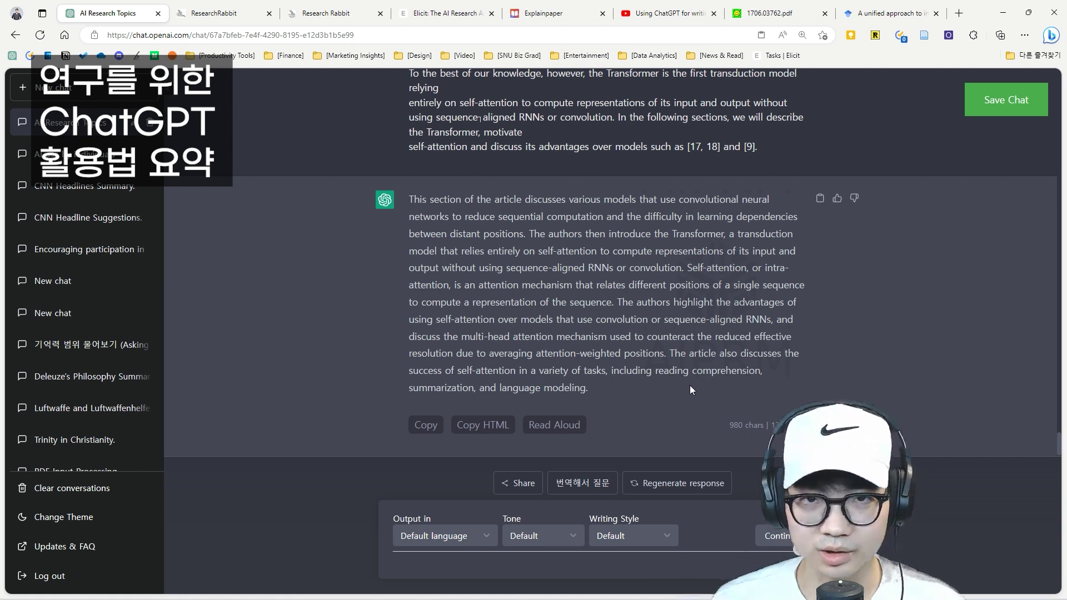
# Step: Review the earlier answers in the chat back to the SHAP references, and return to the latest response
pyautogui.scroll(5, 690, 386)
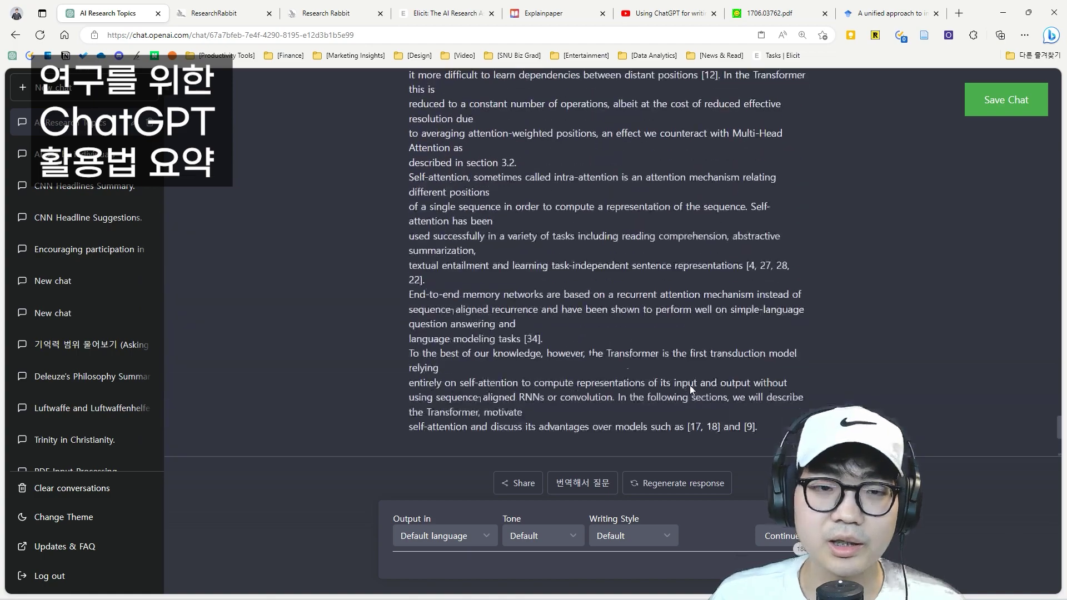
pyautogui.scroll(15, 689, 385)
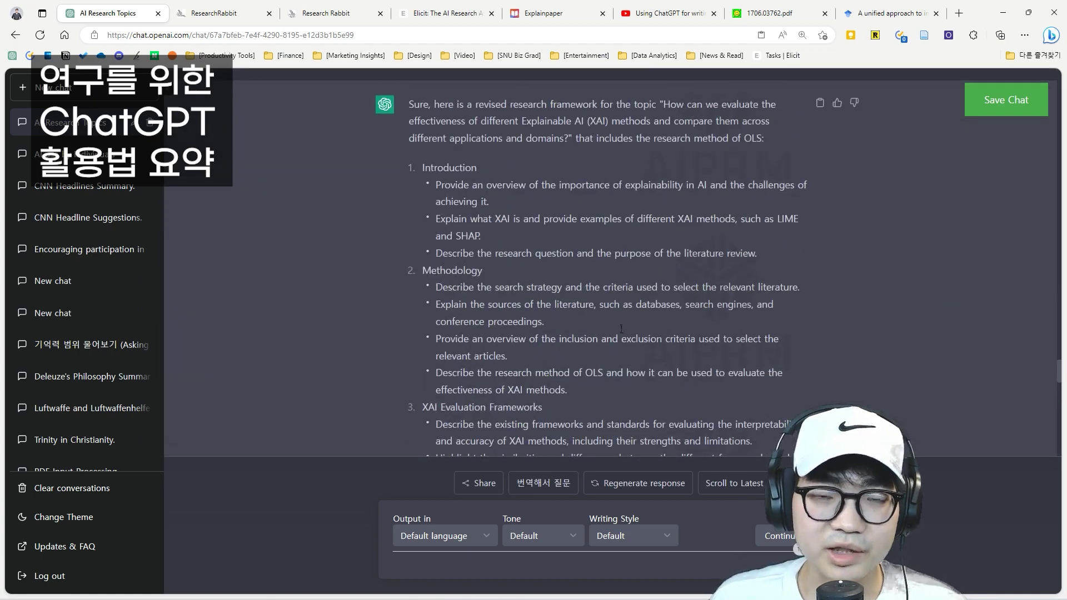
pyautogui.scroll(6, 616, 320)
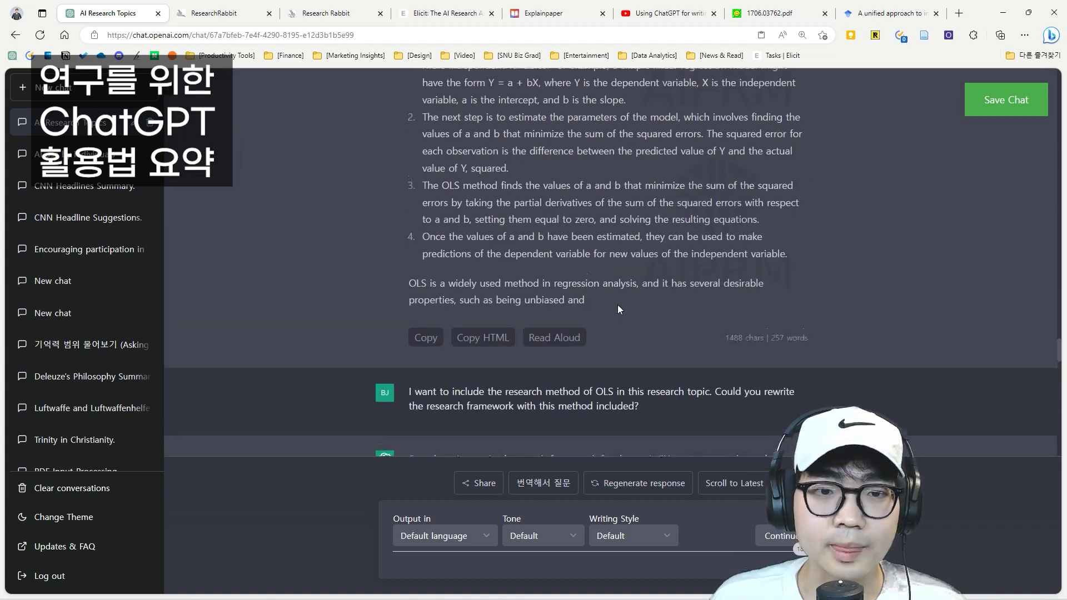
pyautogui.scroll(10, 618, 305)
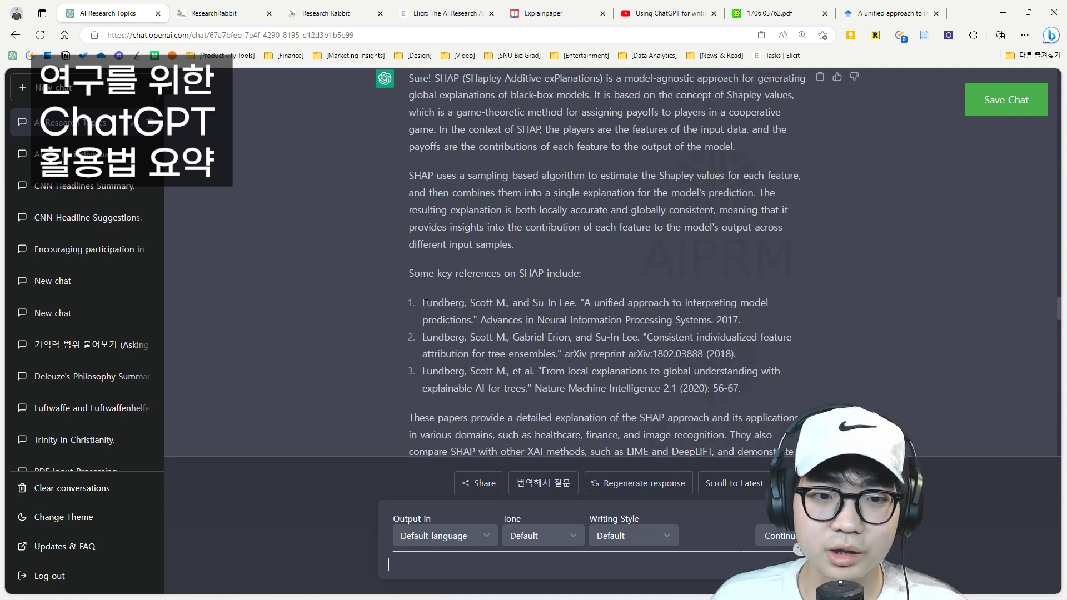
pyautogui.moveTo(426, 304); pyautogui.dragTo(810, 376)
pyautogui.click(724, 381)
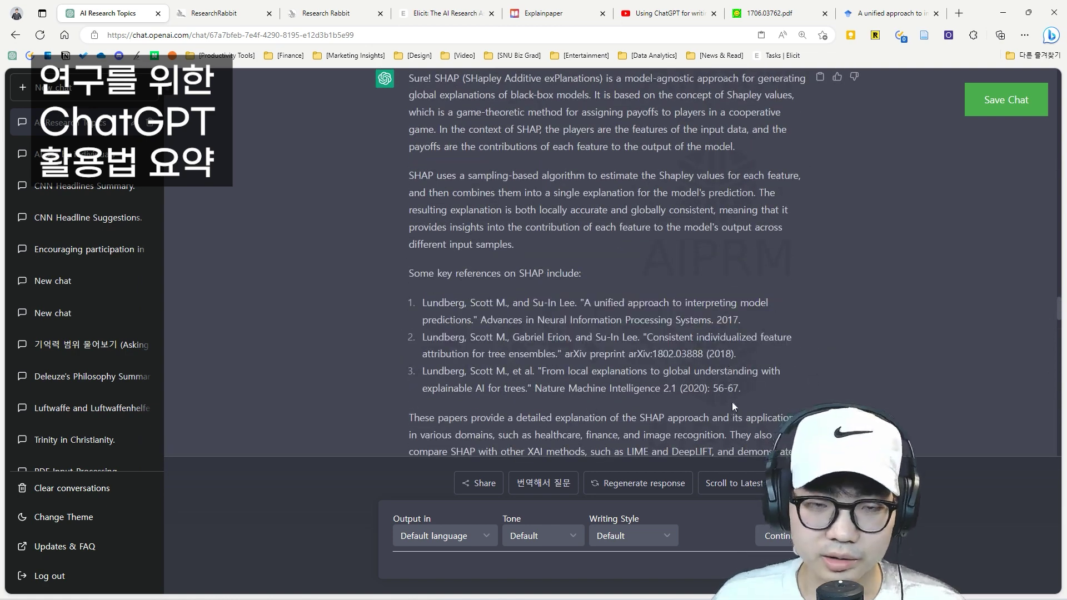
pyautogui.click(733, 483)
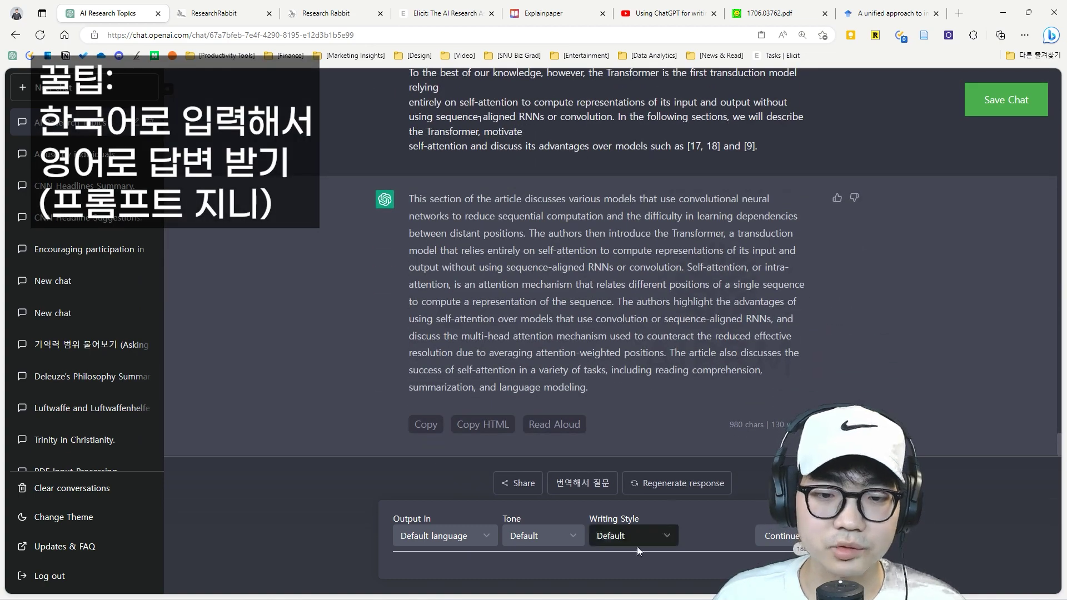
# Step: Start a new chat and submit "안녕하세요?" using the translate-and-ask option (번역해서 질문)
pyautogui.click(619, 562)
pyautogui.click(120, 98)
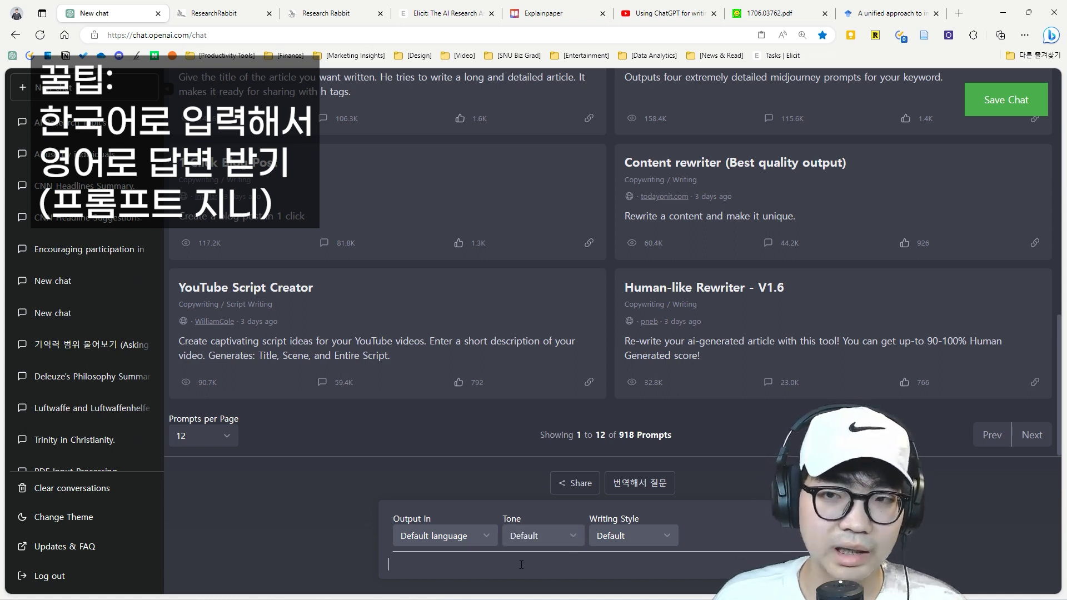
pyautogui.scroll(10, 564, 411)
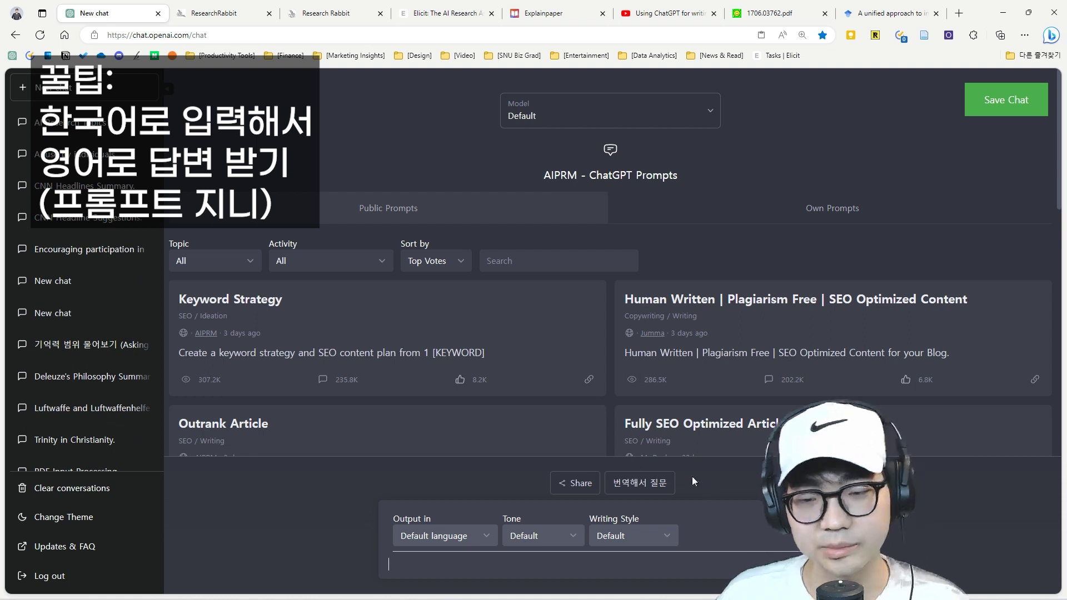
pyautogui.write('c')
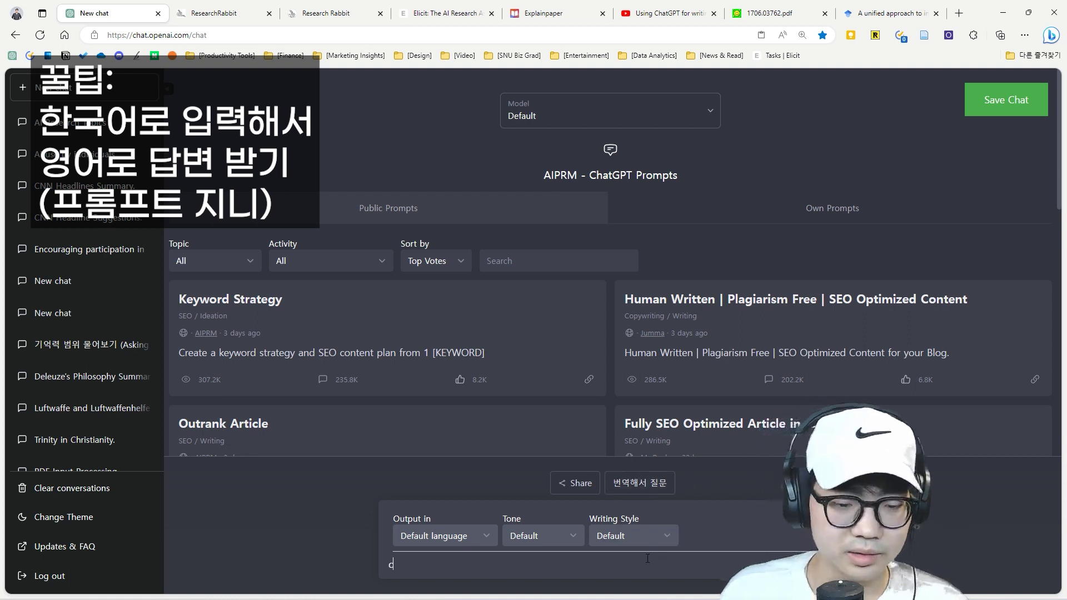
pyautogui.press('BackSpace')
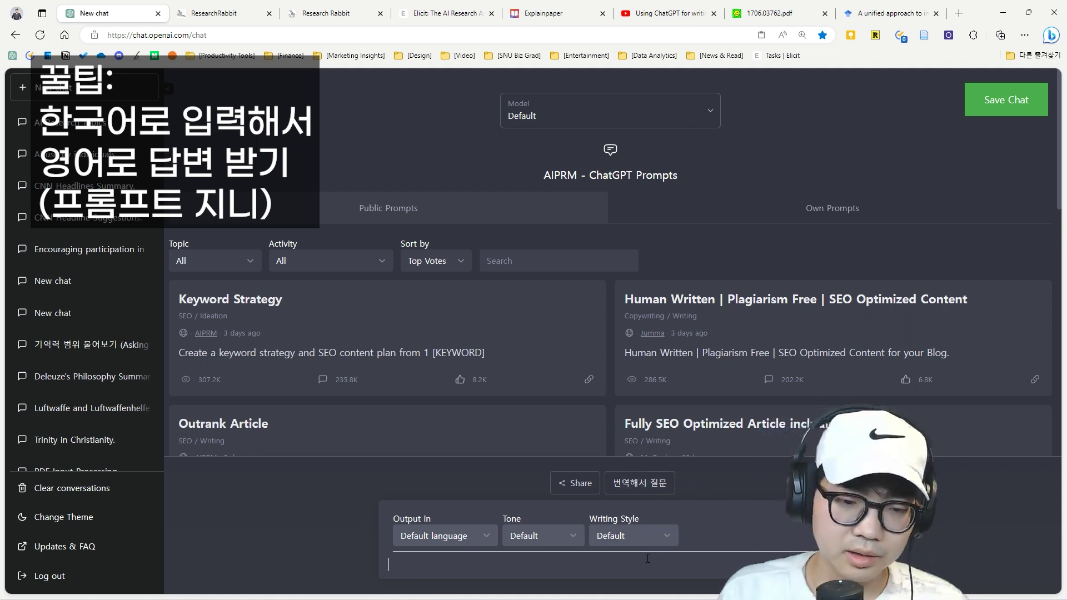
pyautogui.write('안녕하세요?')
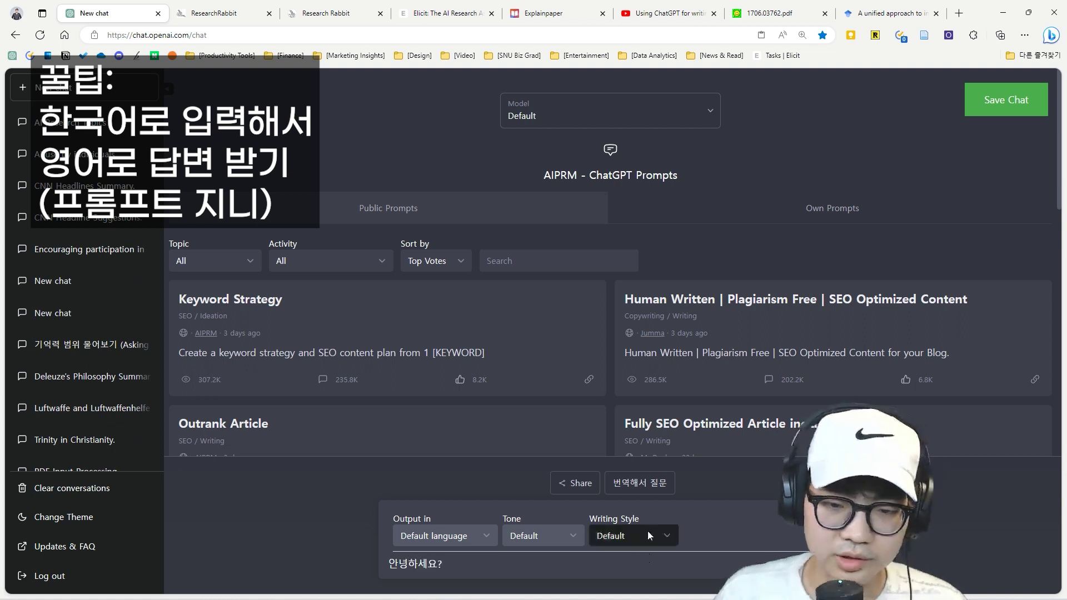
pyautogui.click(657, 482)
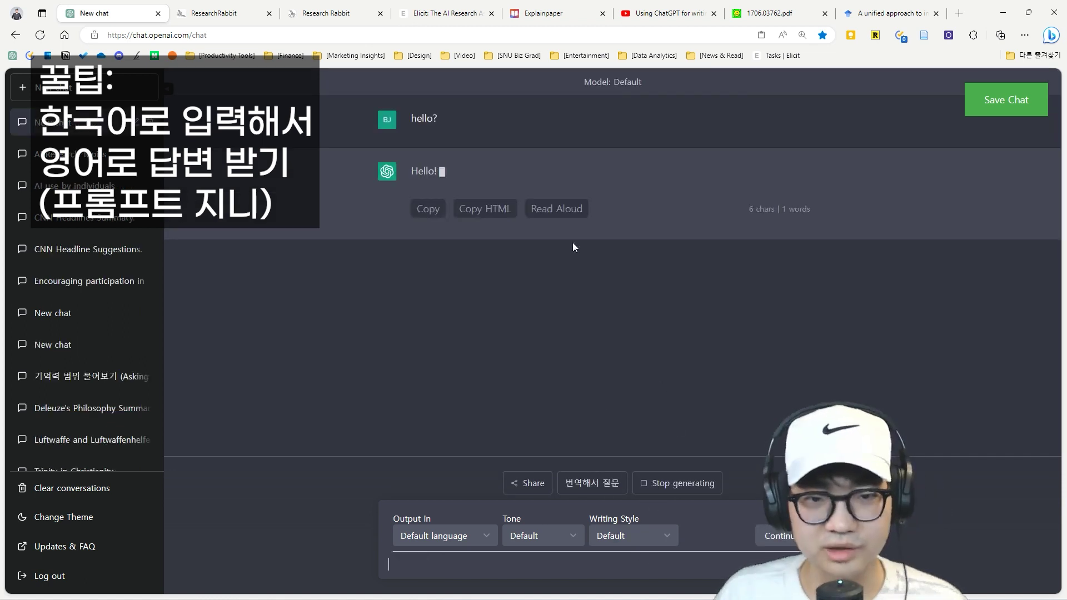
# Step: Compare the Korean greeting and its English translation with the English reply and its Korean translation
pyautogui.moveTo(411, 117); pyautogui.dragTo(485, 120)
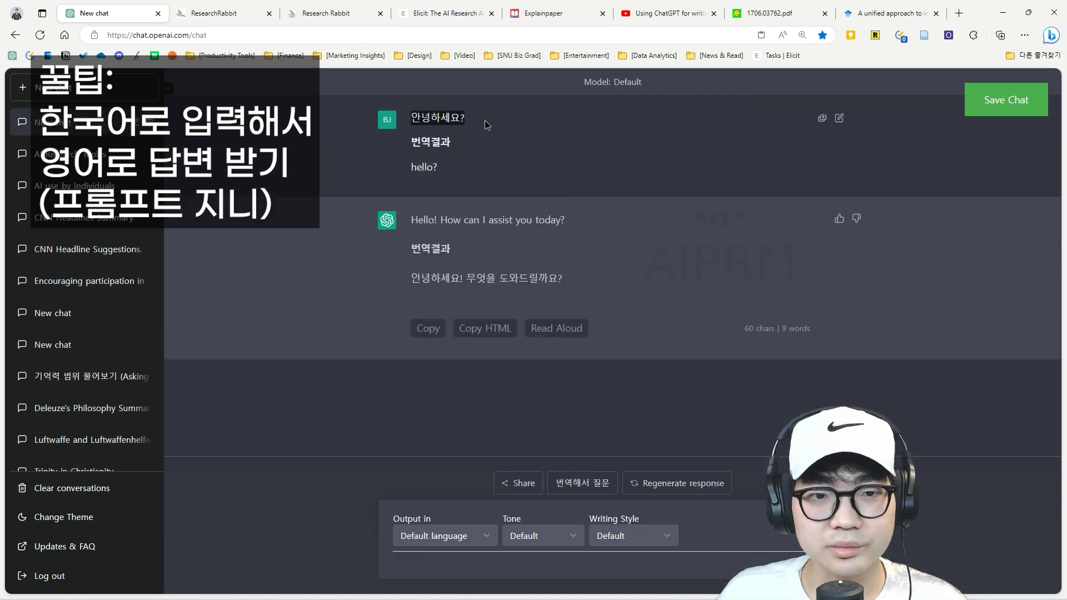
pyautogui.moveTo(411, 167); pyautogui.dragTo(448, 170)
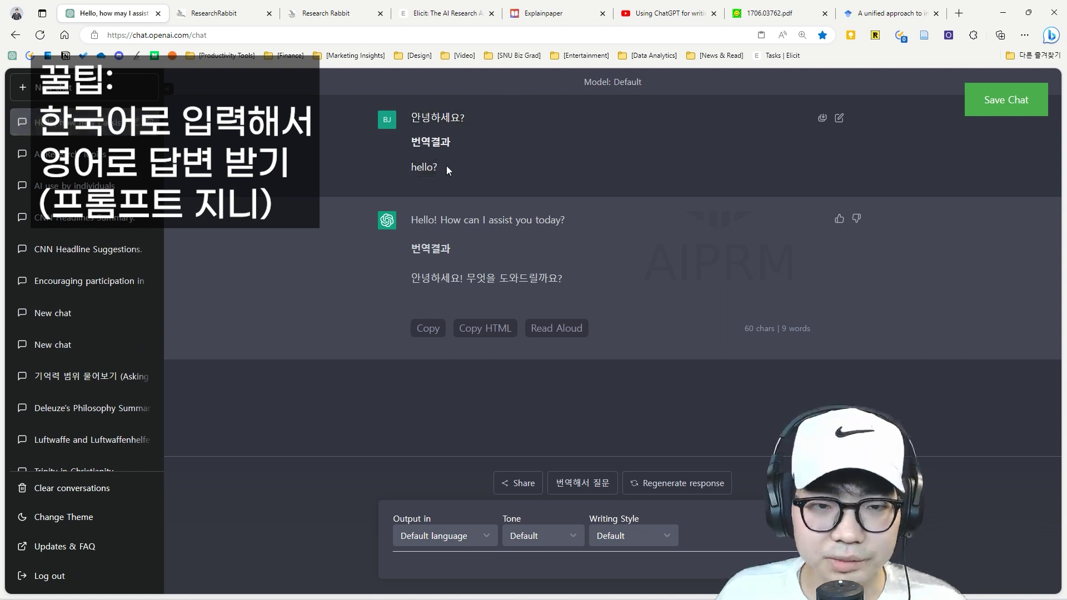
pyautogui.click(445, 166)
pyautogui.moveTo(409, 221); pyautogui.dragTo(581, 221)
pyautogui.click(532, 266)
pyautogui.moveTo(414, 275); pyautogui.dragTo(641, 279)
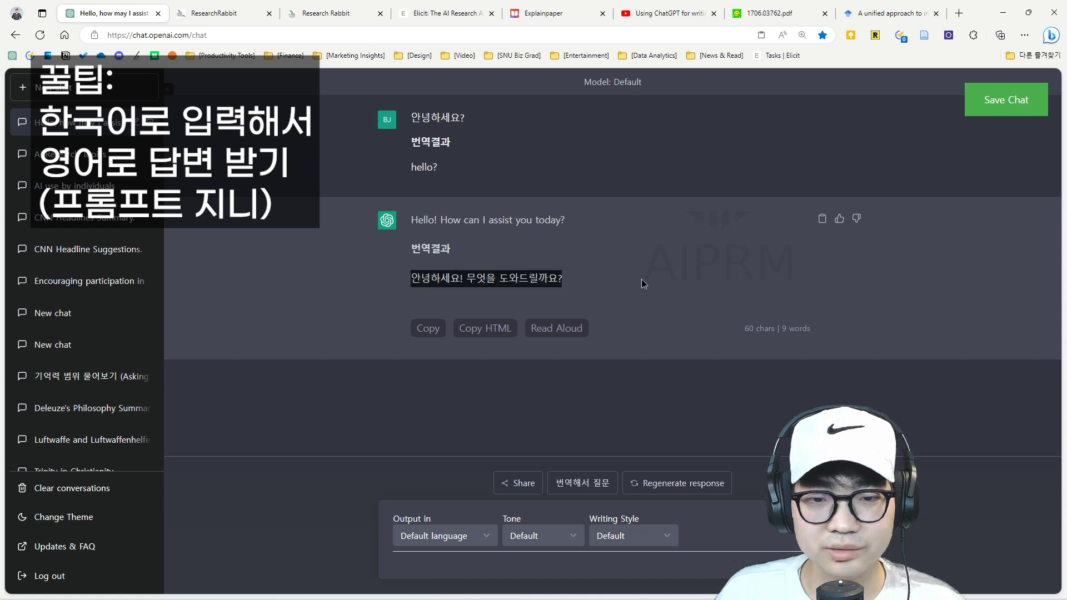
pyautogui.click(642, 279)
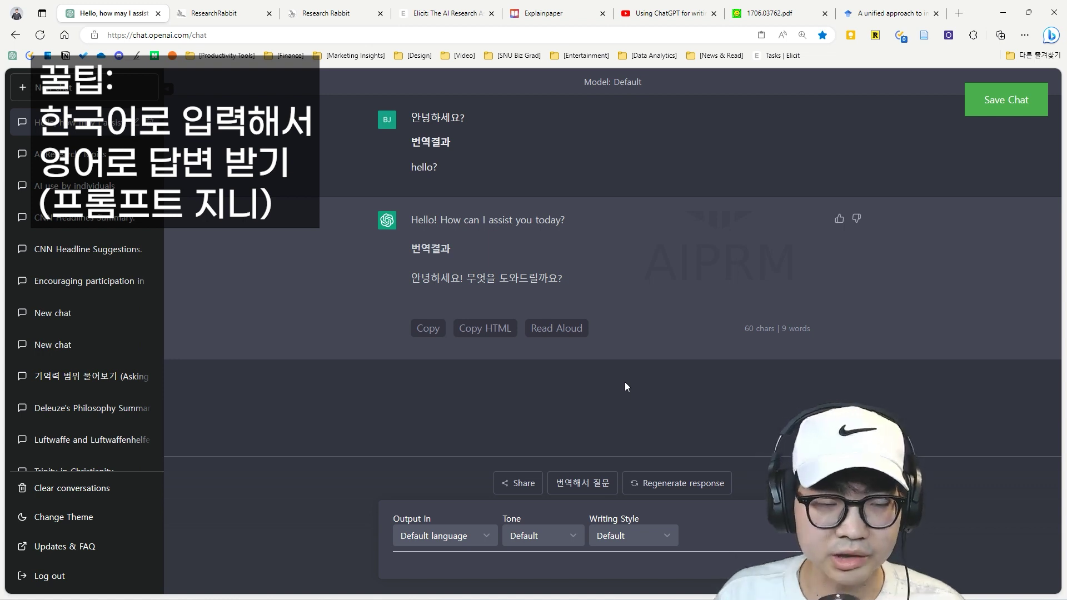
pyautogui.hotkey('alt', 'Tab')
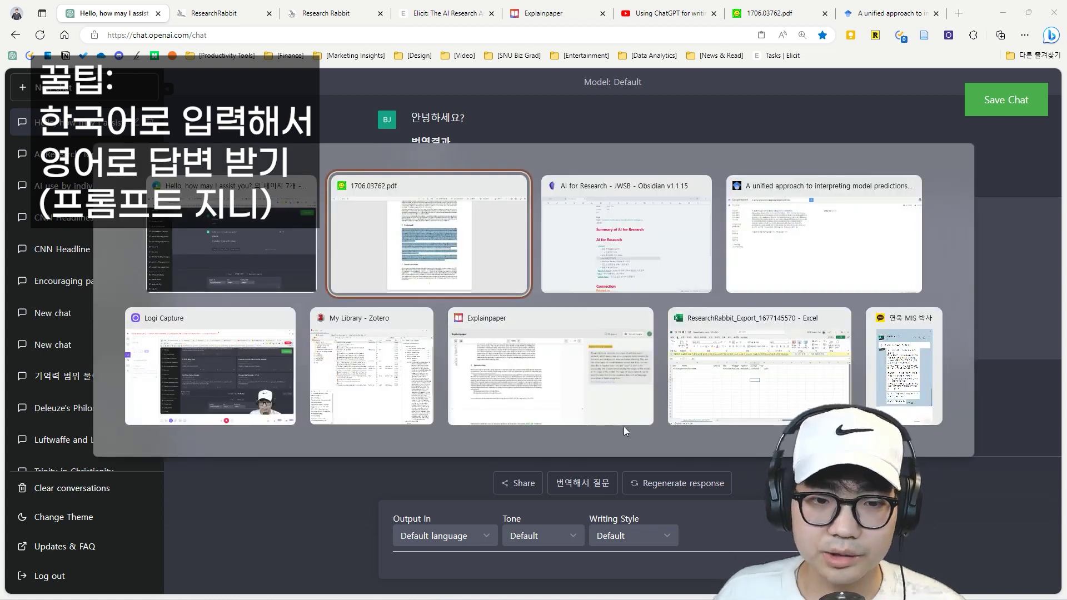
pyautogui.press('Escape')
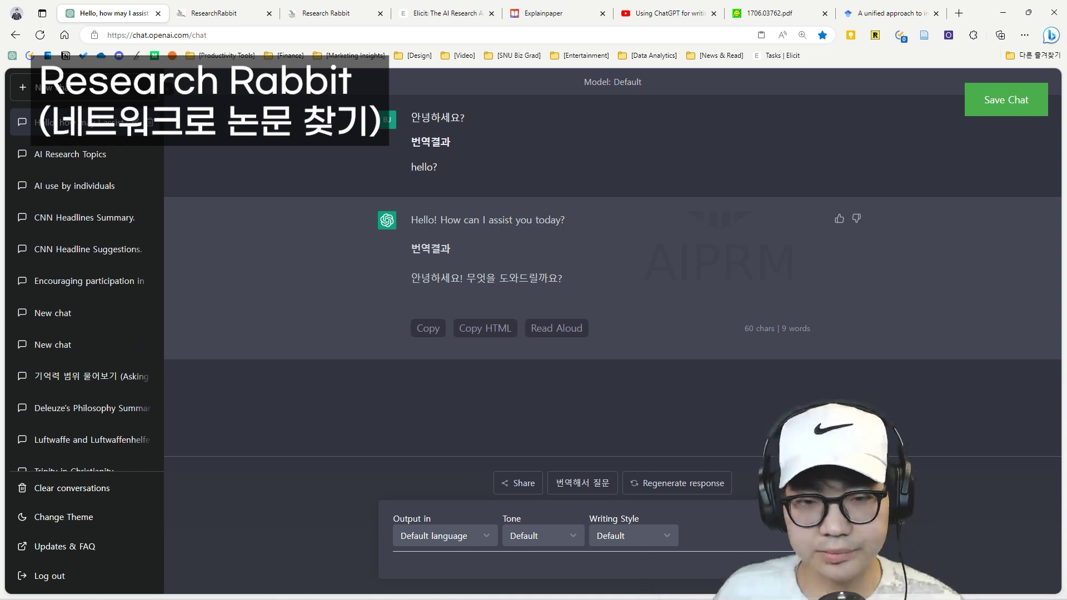
# Step: Play the introduction video on the ResearchRabbit homepage with the sound muted, skim through it, and close it
pyautogui.click(236, 18)
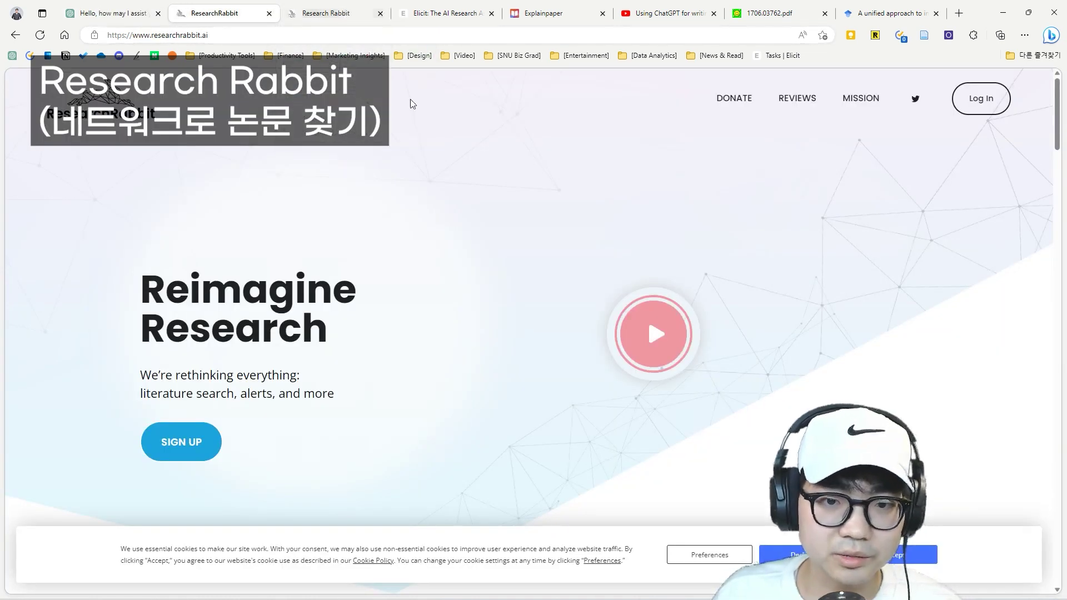
pyautogui.click(663, 346)
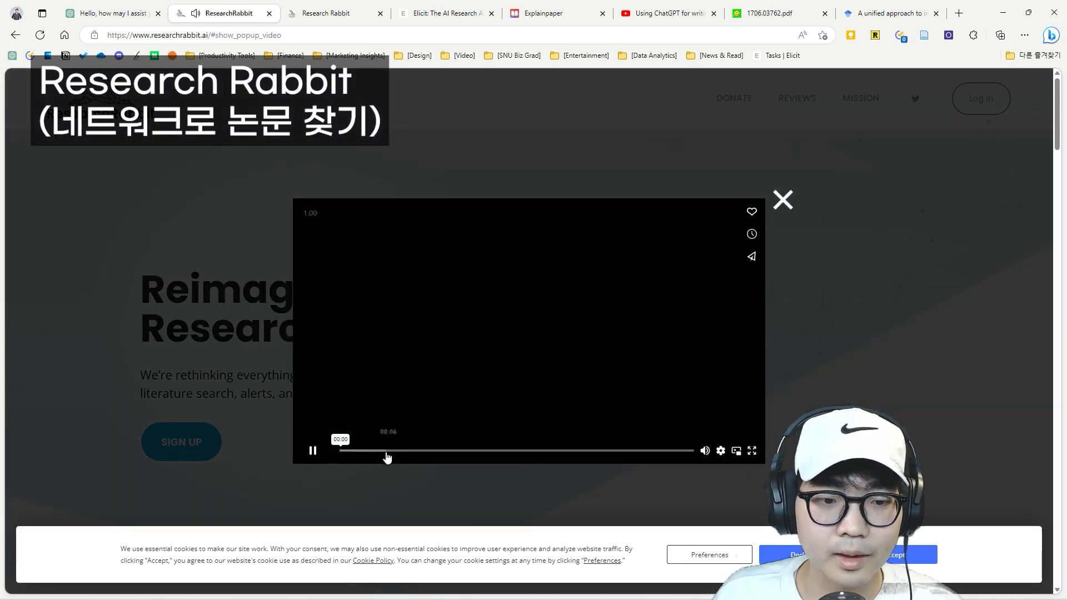
pyautogui.moveTo(704, 452)
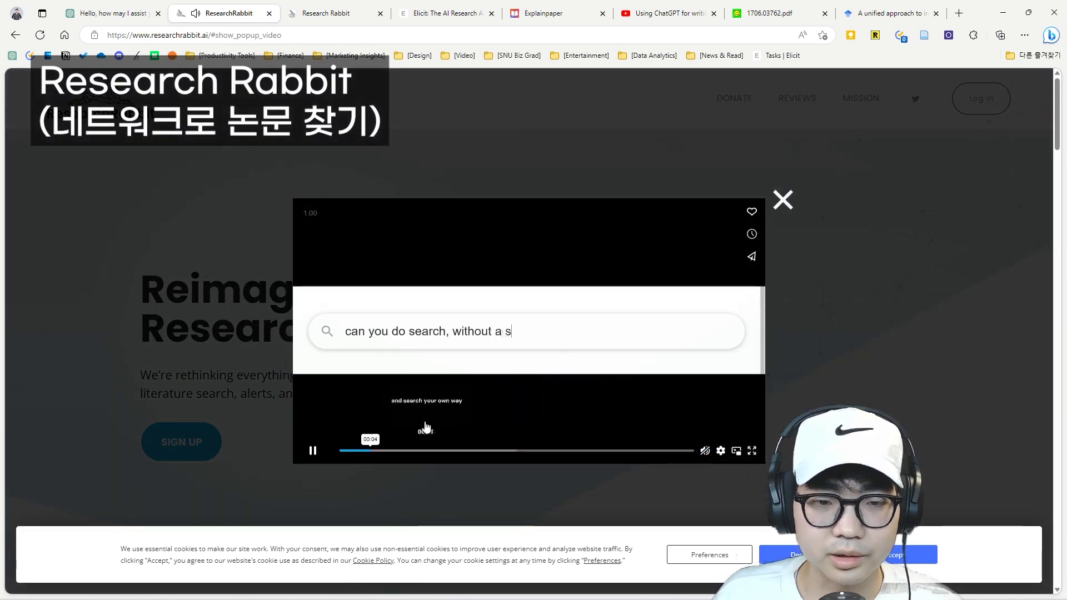
pyautogui.click(453, 450)
pyautogui.click(412, 450)
pyautogui.click(430, 450)
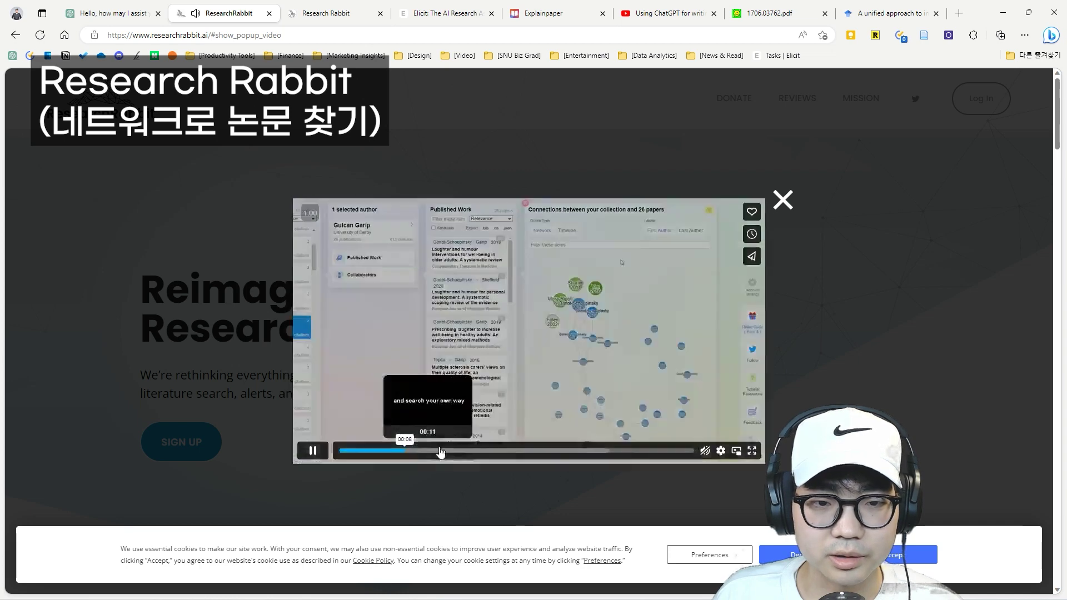
pyautogui.click(412, 450)
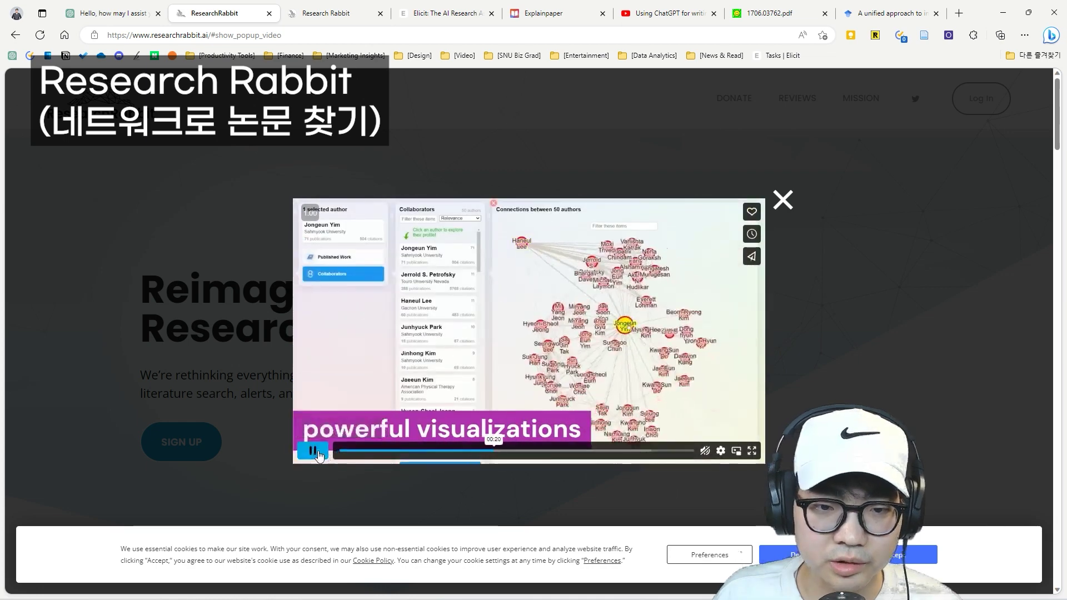
pyautogui.click(782, 201)
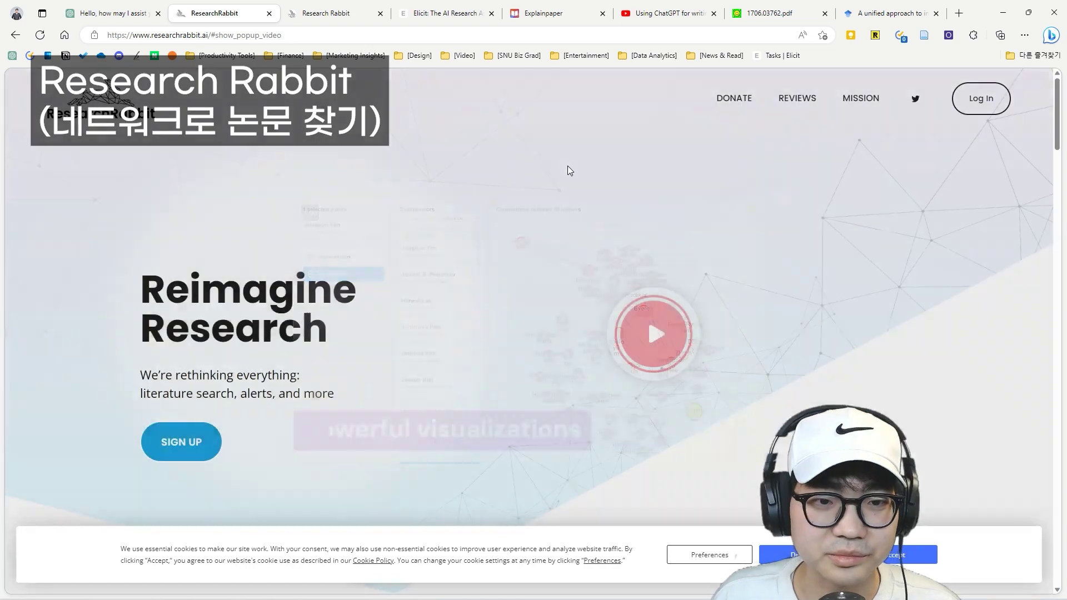
# Step: Switch to the Research Rabbit app and close the selected paper and the Generative AI and Technology Acceptance collection
pyautogui.click(347, 21)
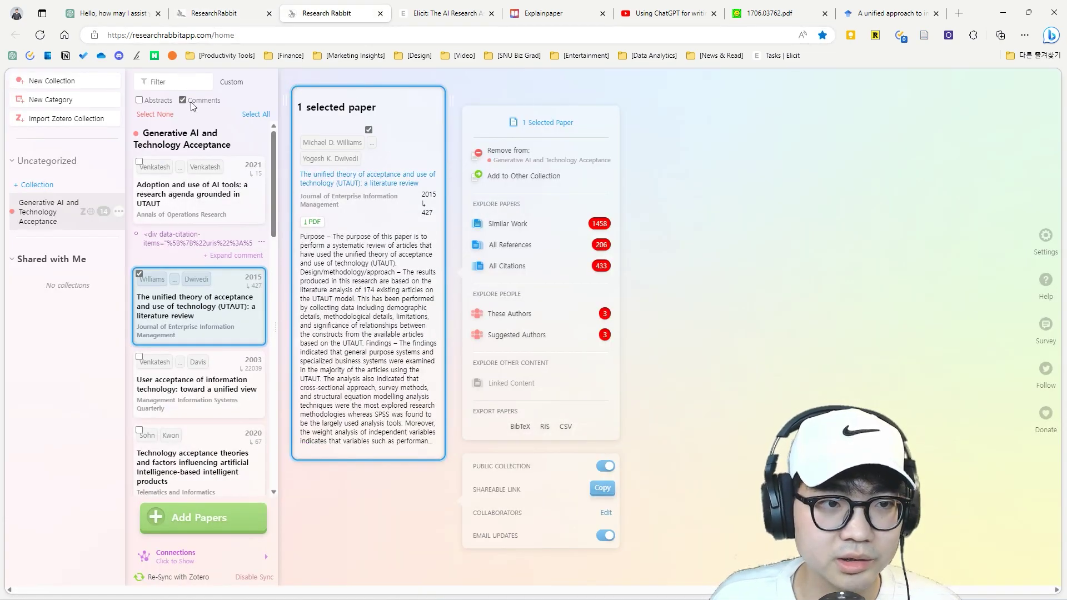
pyautogui.click(206, 307)
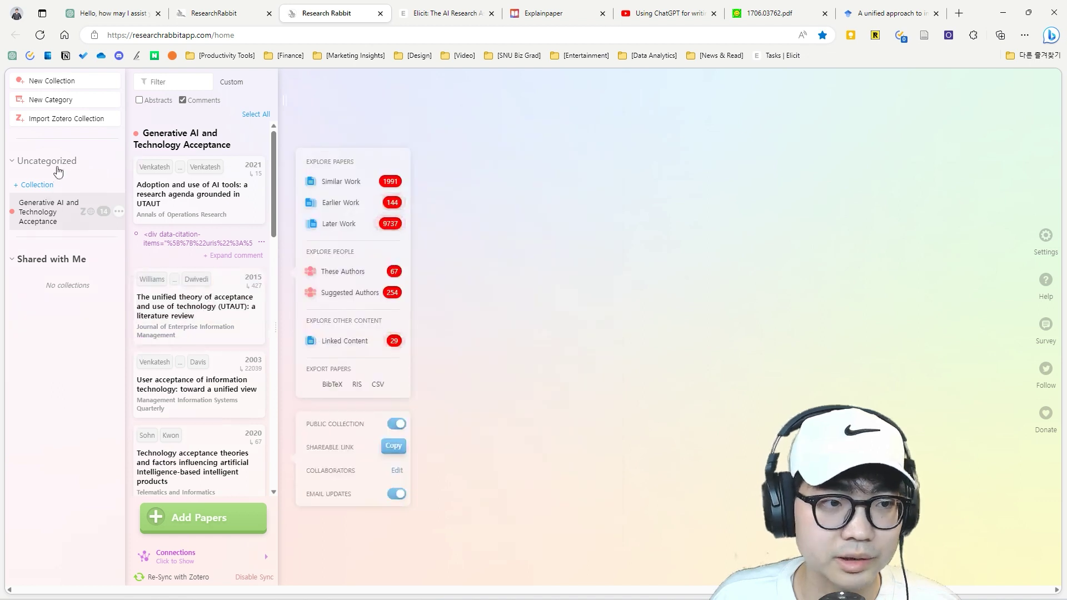
pyautogui.click(56, 214)
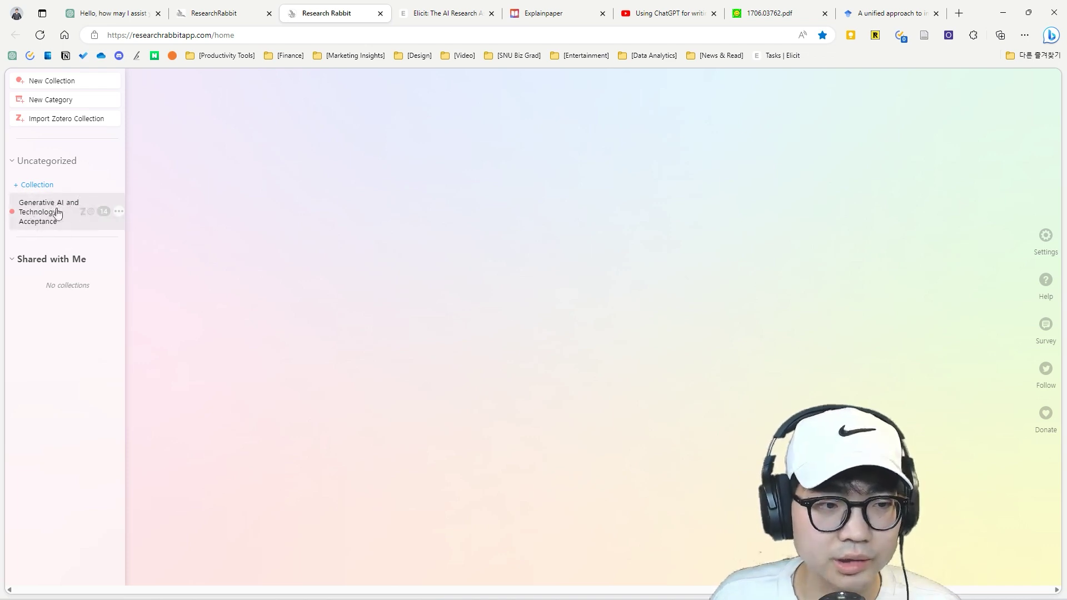
# Step: Switch to Zotero and show the papers in the Generative AI and TAM collection
pyautogui.hotkey('alt', 'Tab')
pyautogui.click(571, 394)
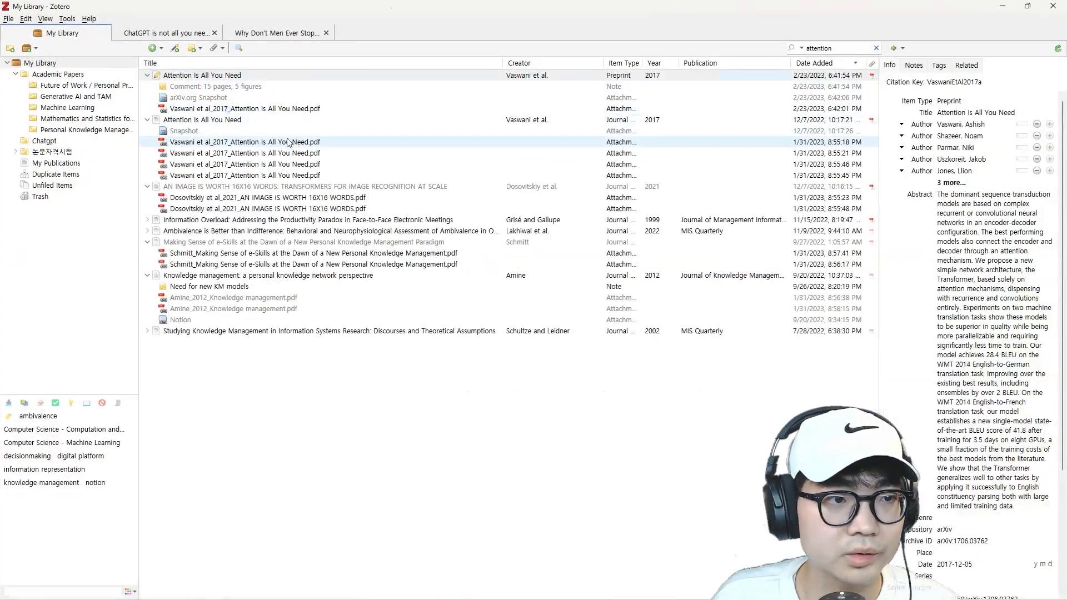
pyautogui.click(71, 86)
pyautogui.click(75, 96)
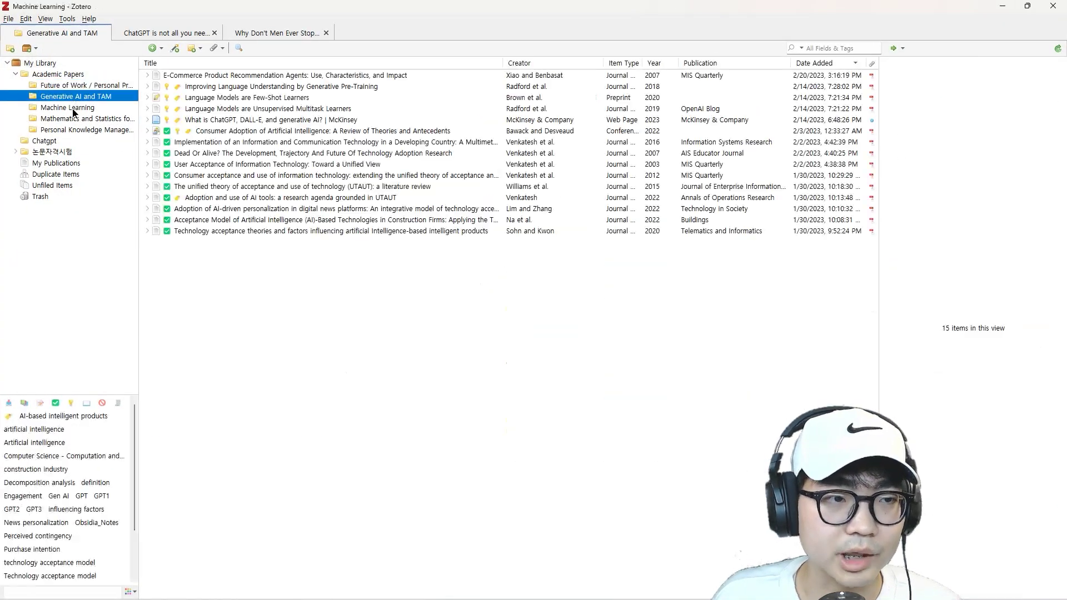
pyautogui.click(76, 86)
pyautogui.click(75, 96)
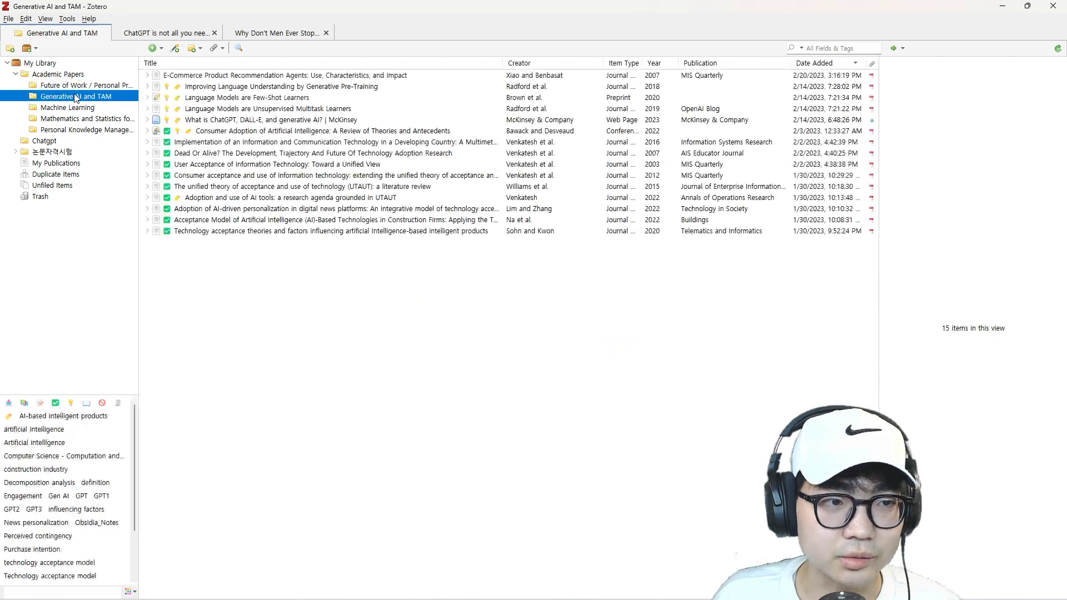
# Step: View the details of the language-model and technology-acceptance papers in the Zotero collection, and return to Research Rabbit
pyautogui.click(254, 110)
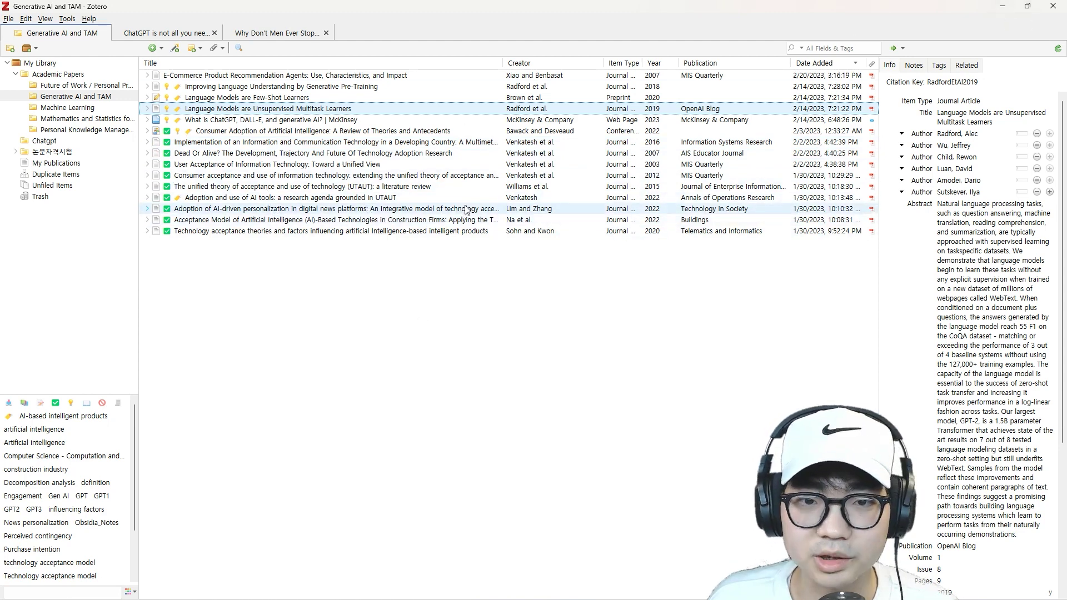
pyautogui.click(542, 177)
pyautogui.click(545, 165)
pyautogui.click(546, 176)
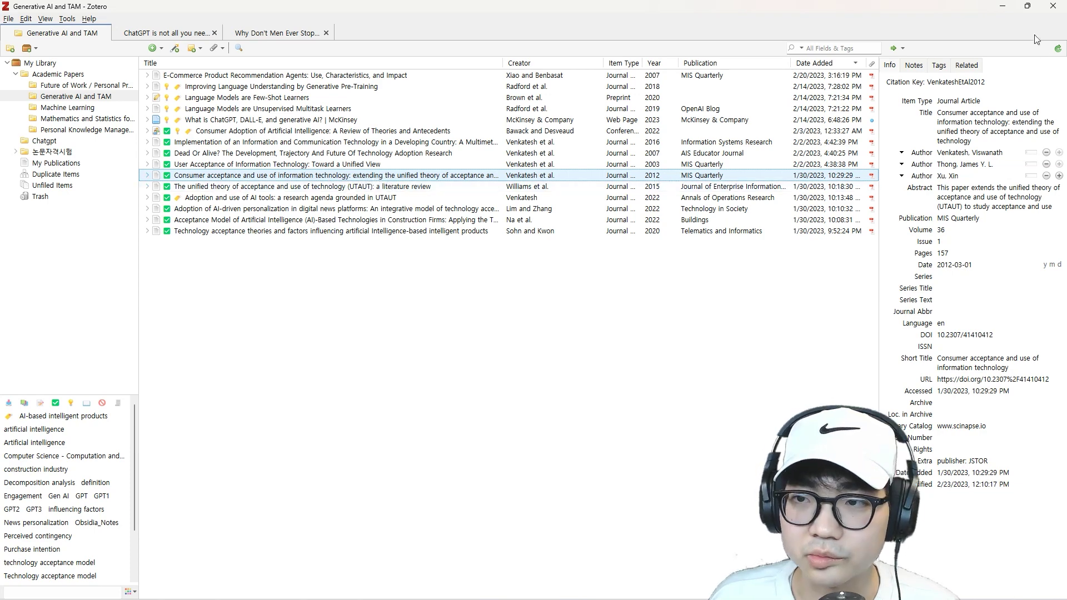
pyautogui.click(1004, 7)
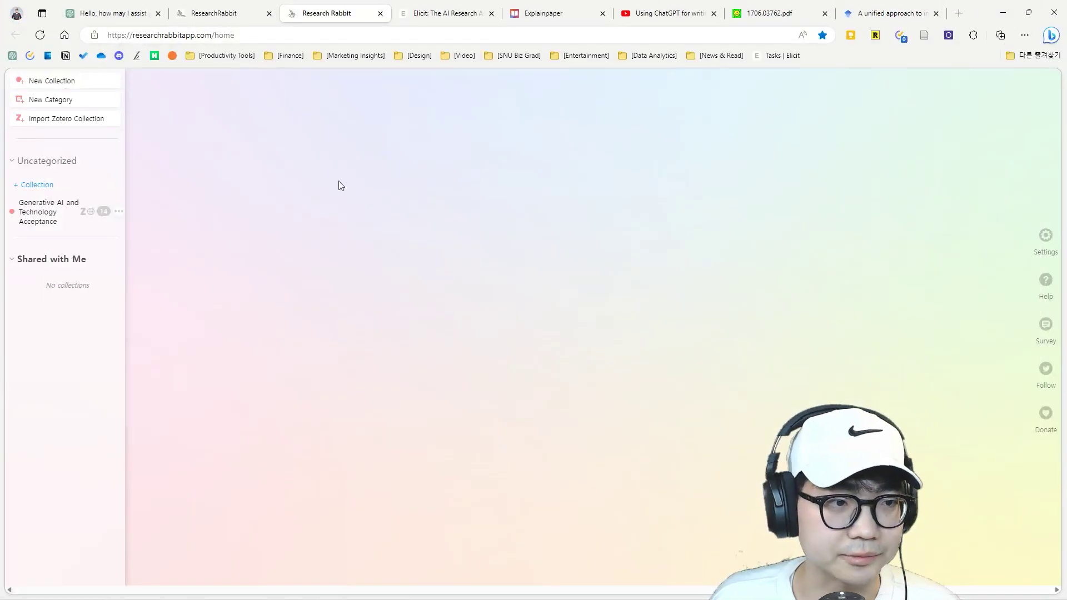
# Step: Review which Zotero collections can be synced with ResearchRabbit, and close the list without importing any
pyautogui.click(65, 127)
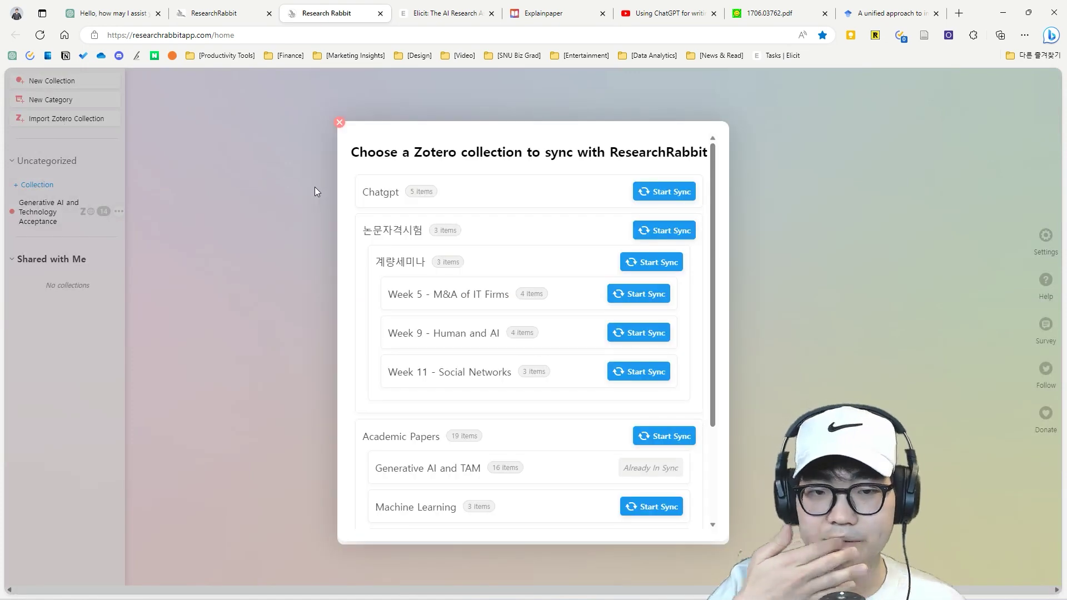
pyautogui.scroll(-3, 552, 278)
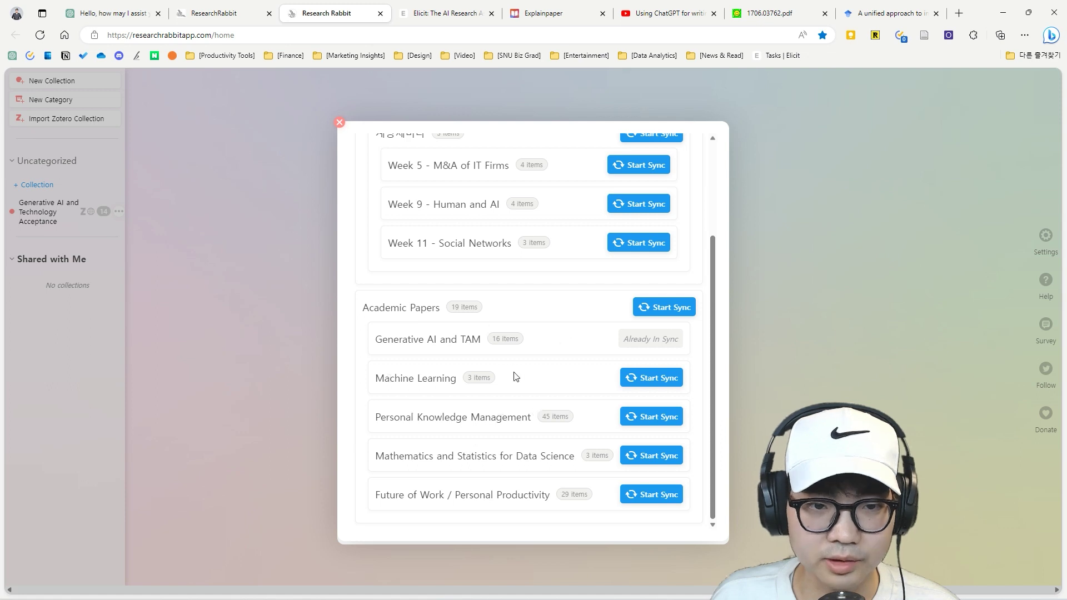
pyautogui.scroll(5, 555, 324)
pyautogui.scroll(-5, 561, 262)
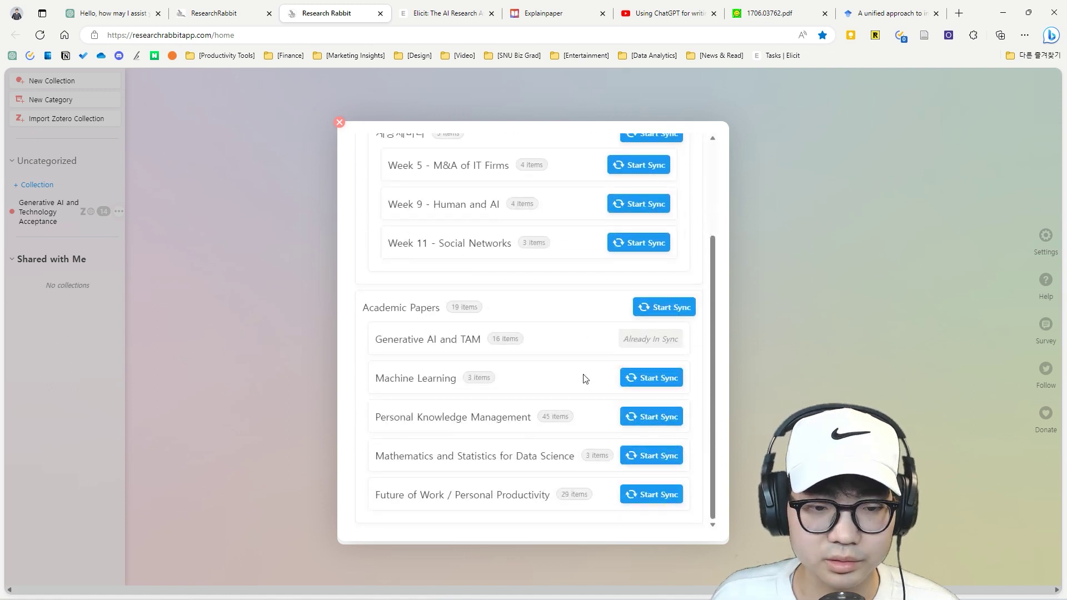
pyautogui.click(145, 289)
# Step: Open the Generative AI and Technology Acceptance collection and select the 2012 paper "Consumer Acceptance and Use of Information Technology"
pyautogui.click(47, 224)
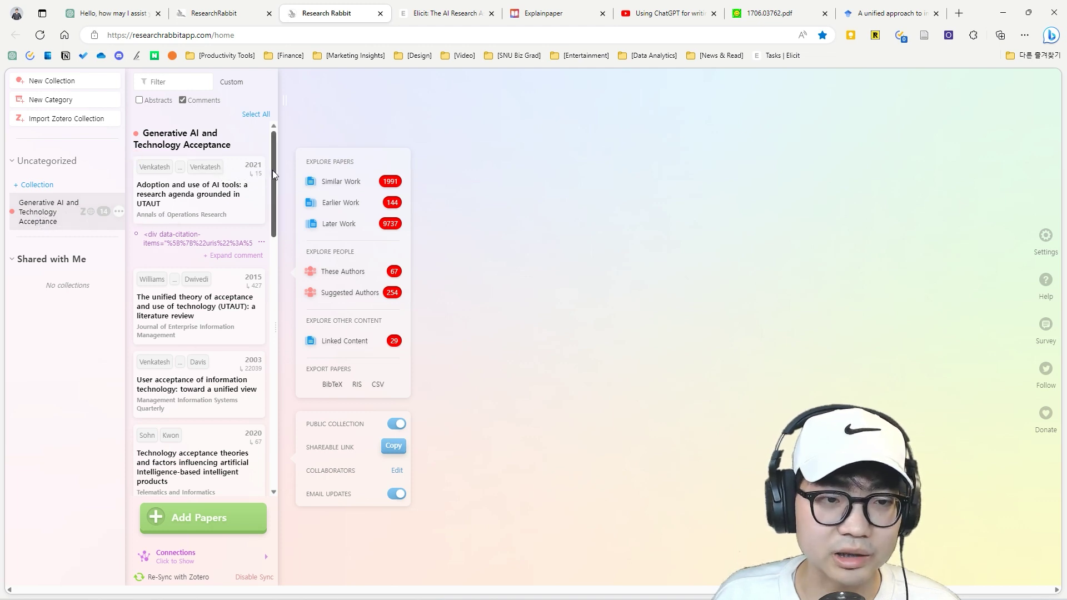
pyautogui.moveTo(273, 171); pyautogui.dragTo(262, 406)
pyautogui.click(211, 315)
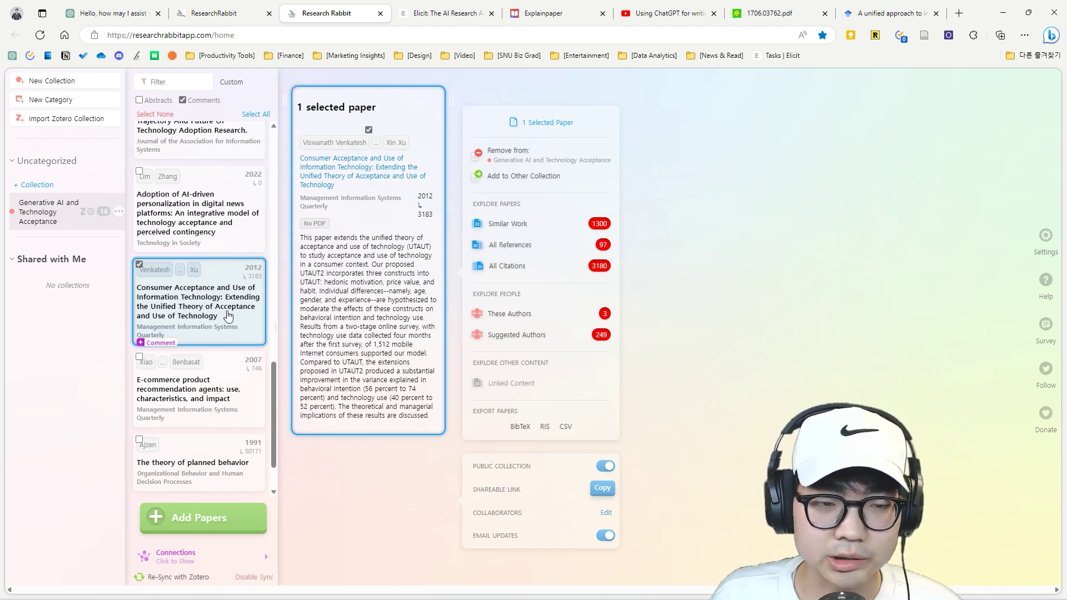
# Step: List all references of the selected paper and view the details of "value based adoption of mobile internet"
pyautogui.click(515, 246)
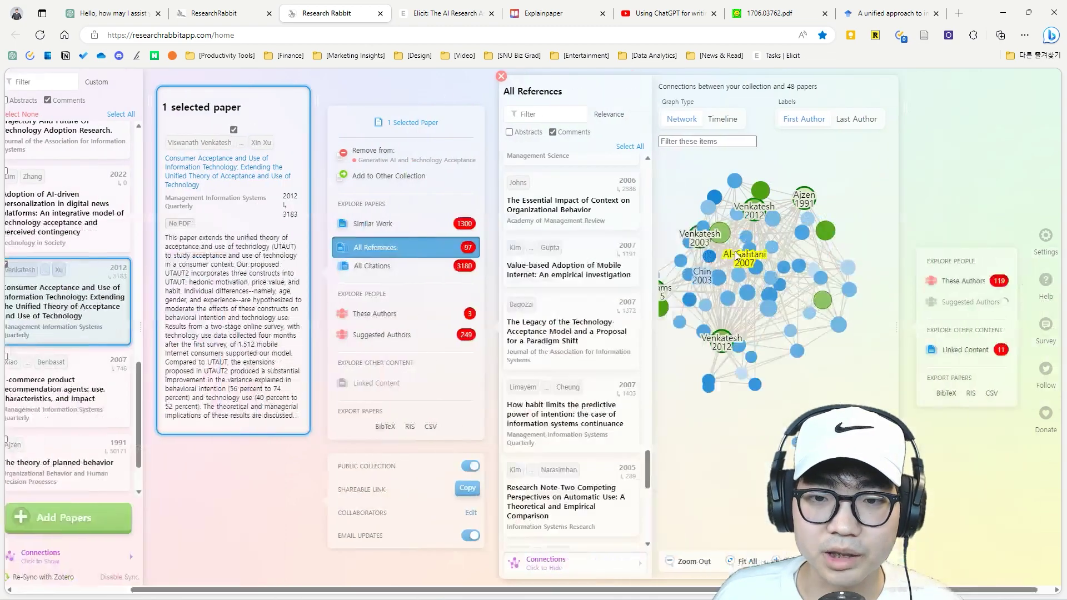
pyautogui.scroll(-8, 584, 376)
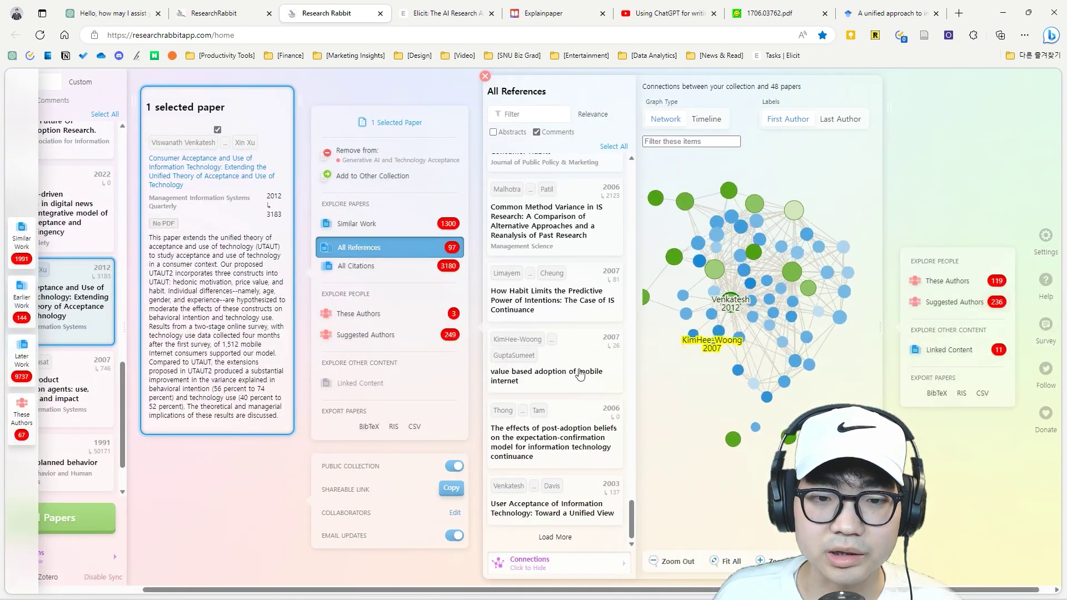
pyautogui.click(579, 371)
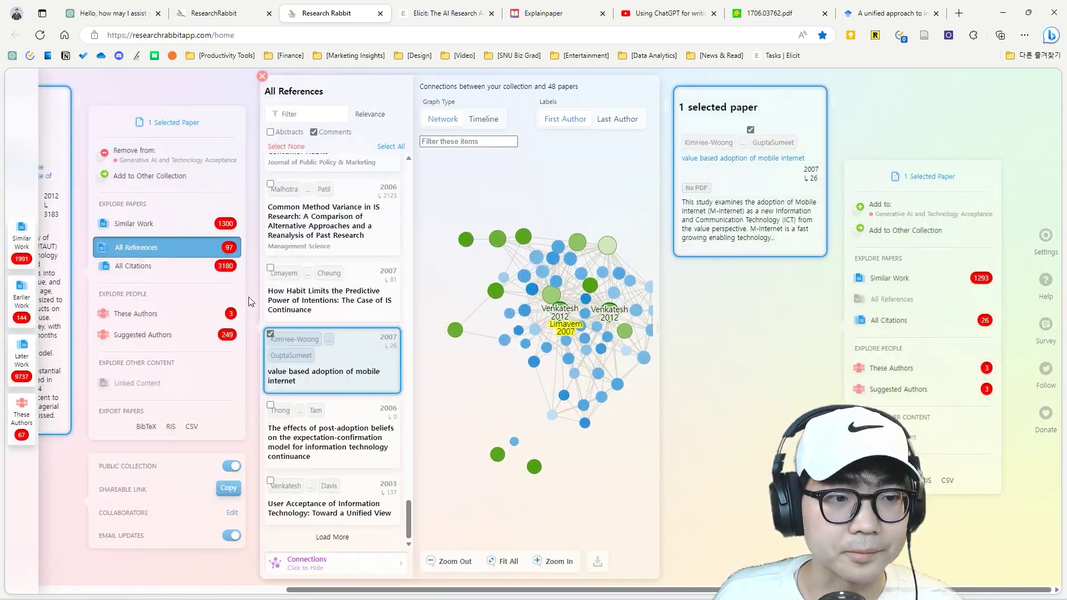
# Step: Browse the 2012 paper's citations, authors and references, and return to its similar work
pyautogui.click(194, 267)
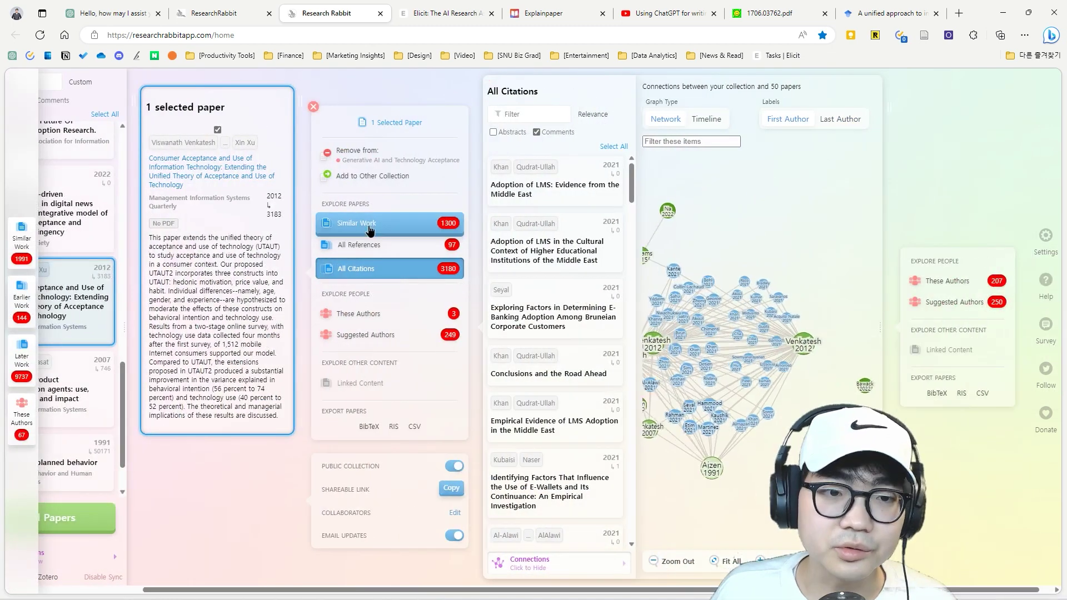
pyautogui.click(370, 229)
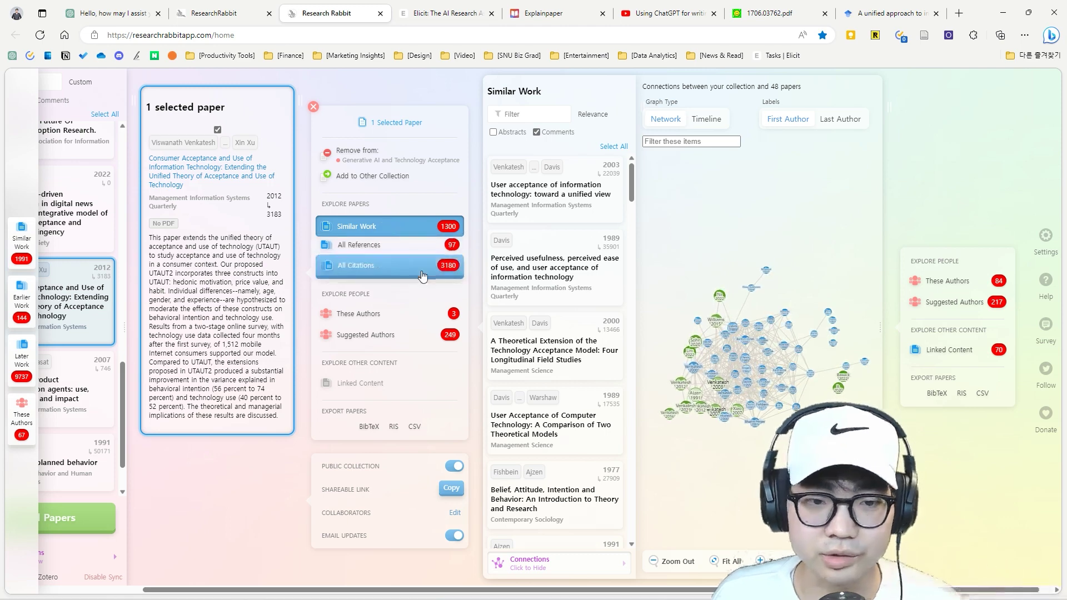
pyautogui.click(411, 315)
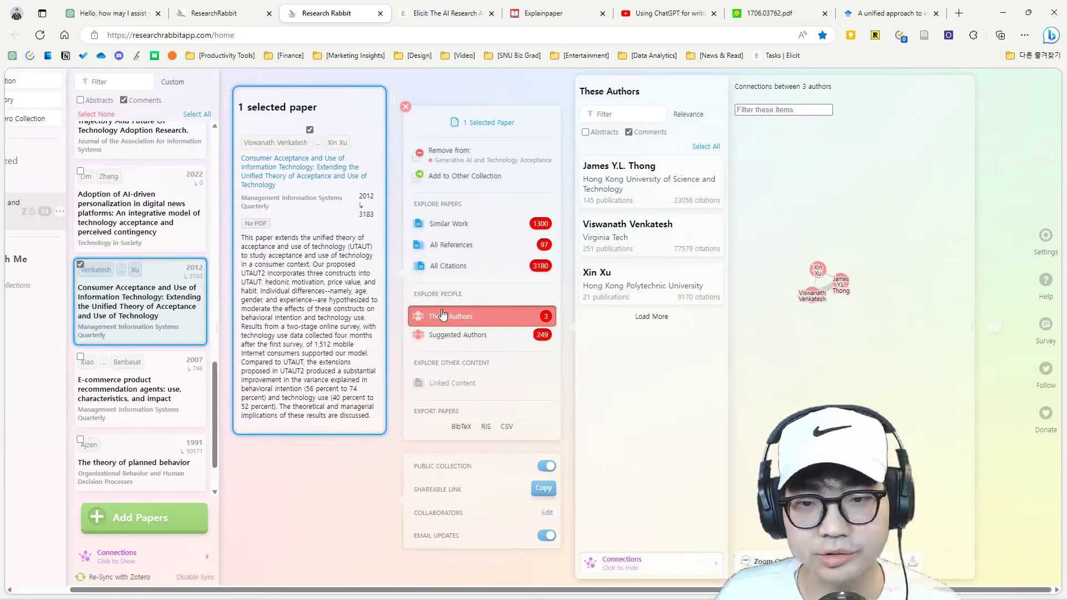
pyautogui.click(443, 247)
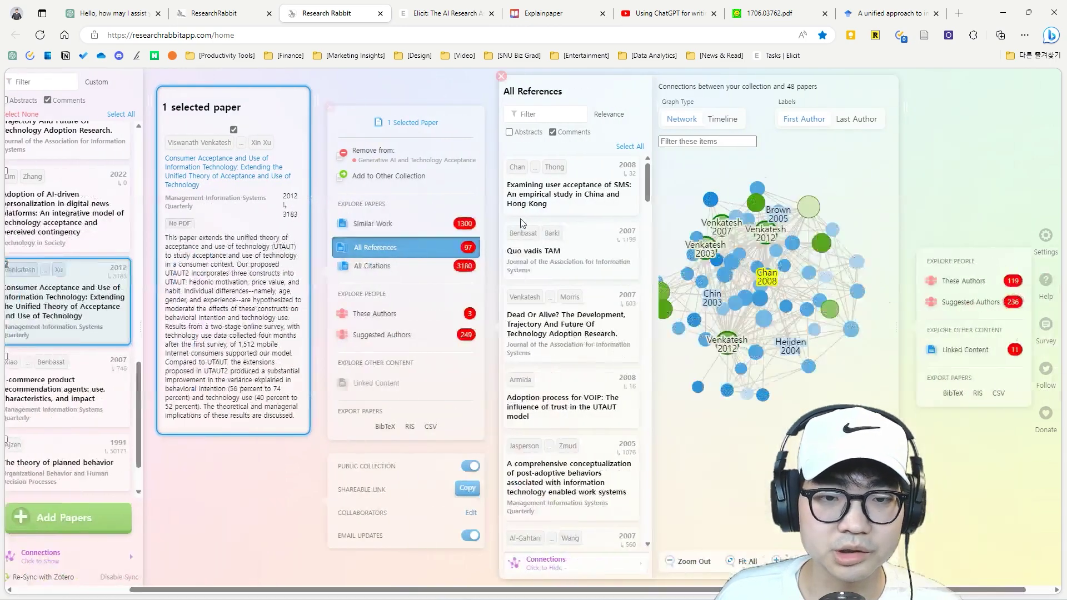
pyautogui.click(397, 225)
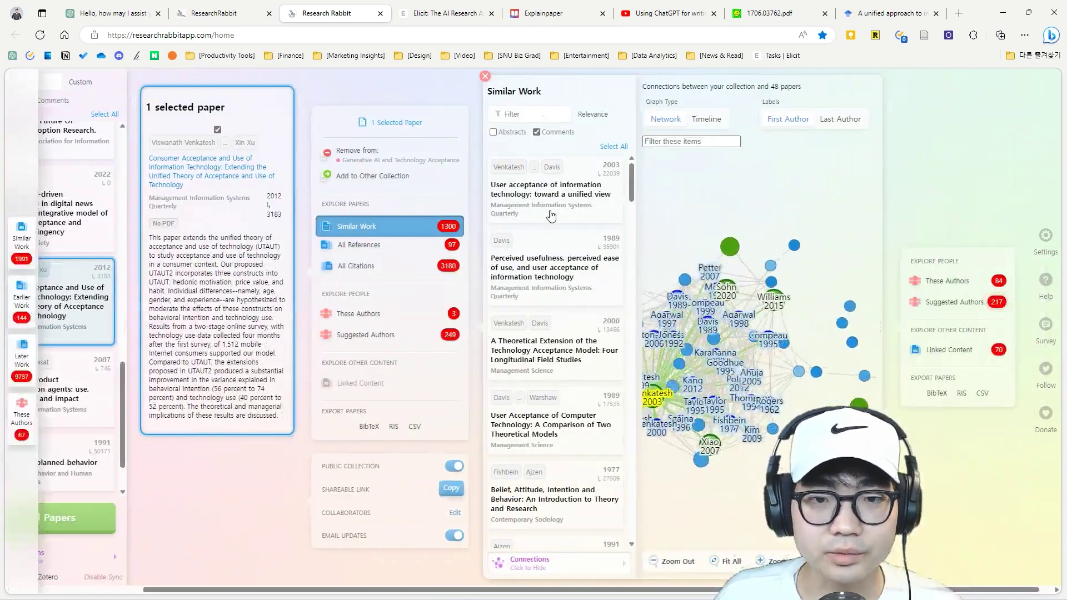
# Step: Select "User acceptance of information technology: toward a unified view" and "User Acceptance of Computer Technology" in the similar work, and list their authors
pyautogui.click(502, 226)
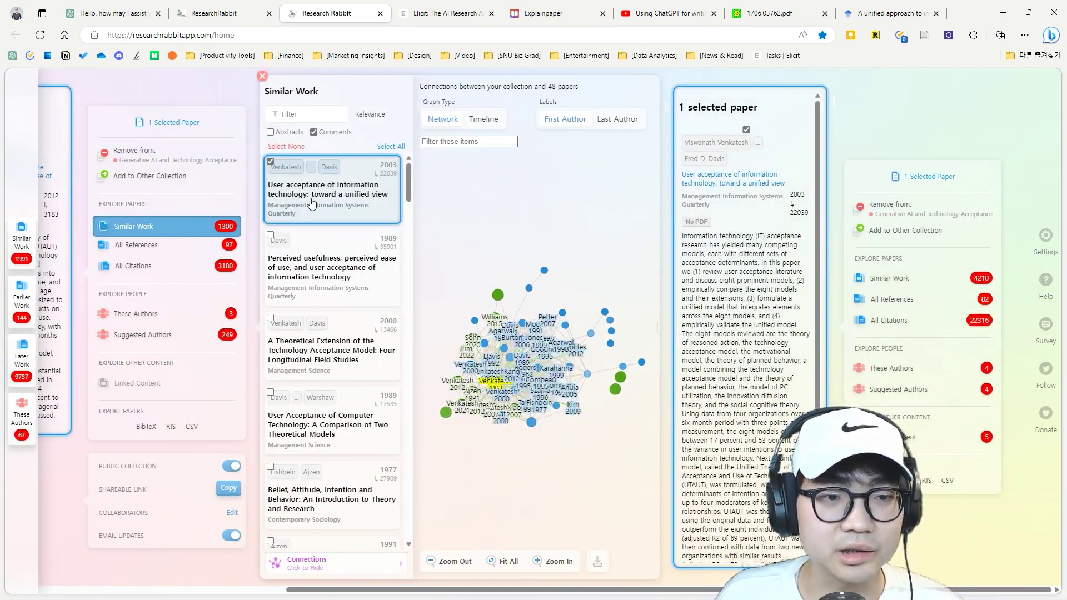
pyautogui.click(358, 443)
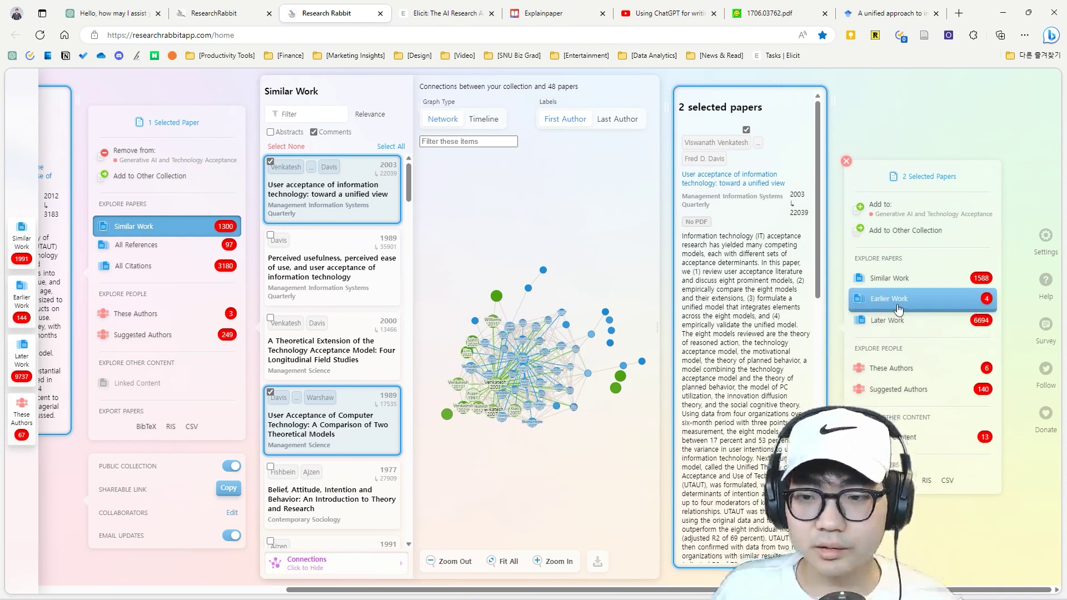
pyautogui.click(906, 369)
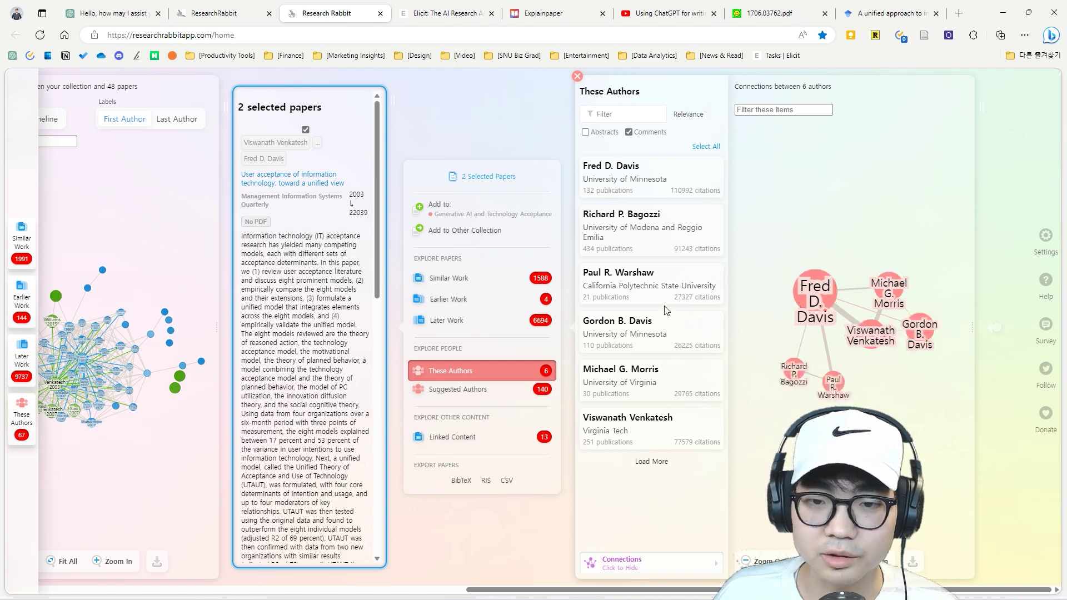
# Step: Select the third, fourth and sixth authors of the two papers and show their published work
pyautogui.click(659, 337)
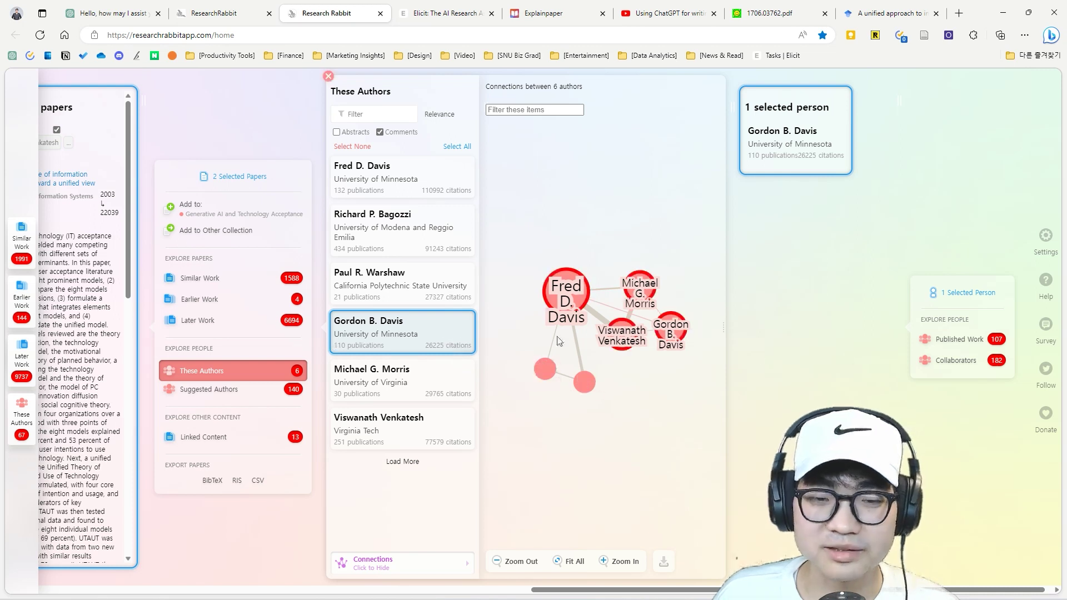
pyautogui.click(391, 425)
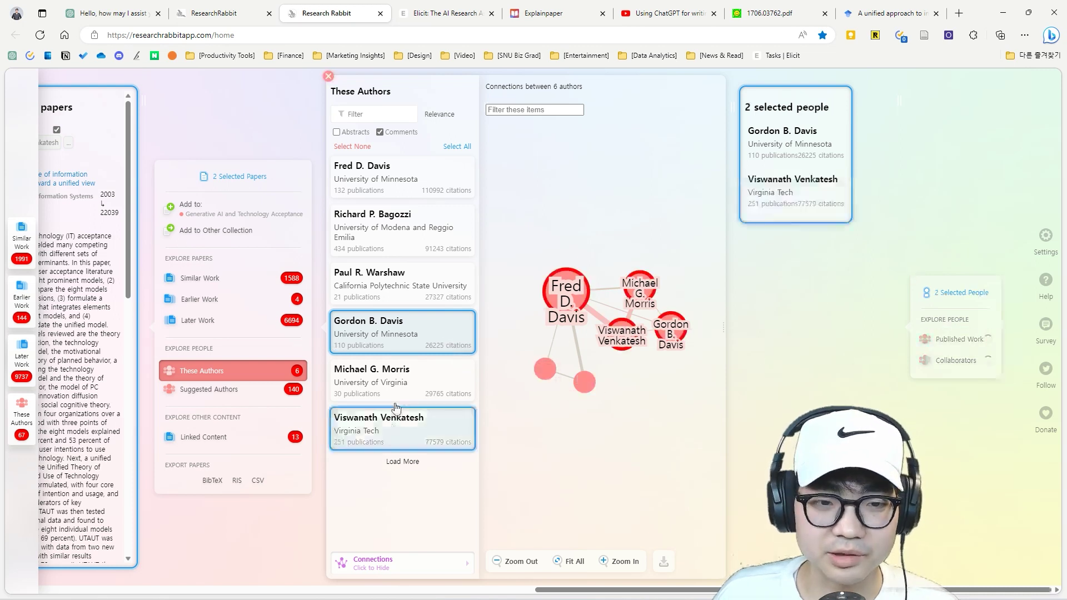
pyautogui.click(397, 290)
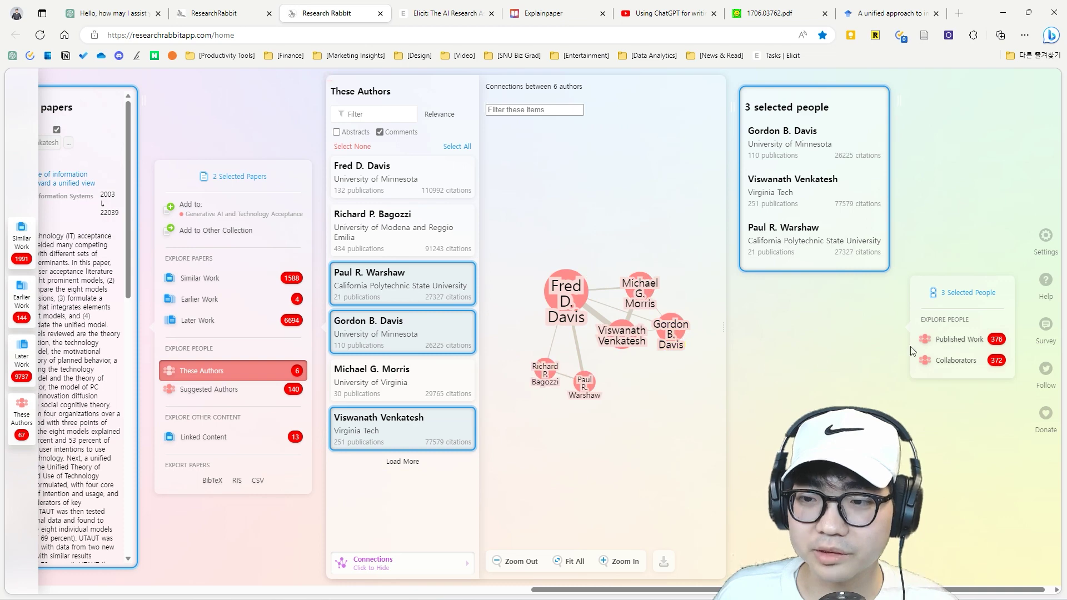
pyautogui.click(951, 339)
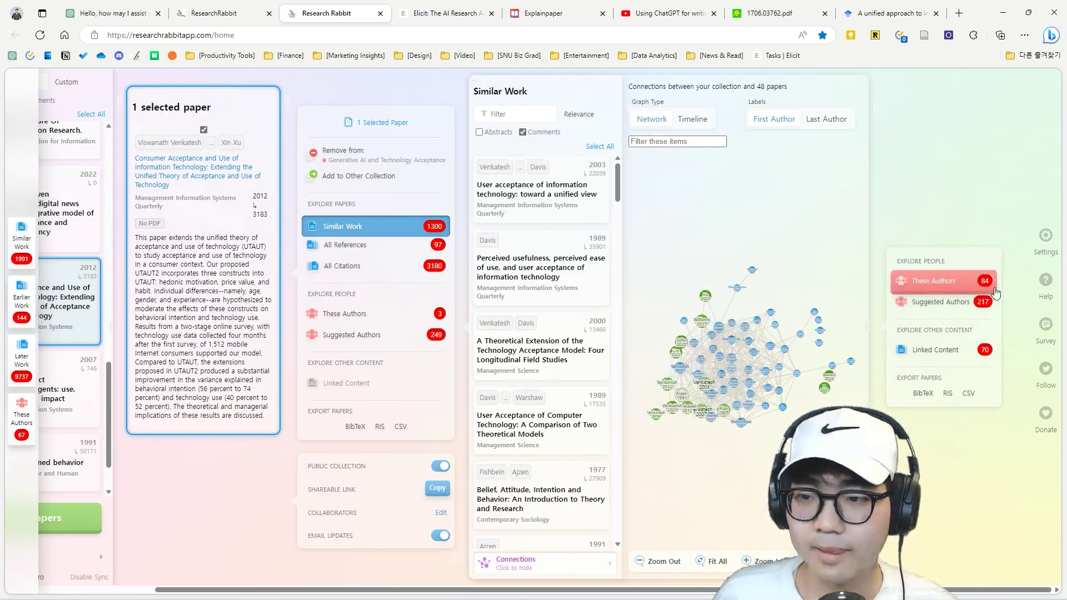
# Step: List the authors of all the similar-work papers and select the third, fifth and sixth authors
pyautogui.click(955, 286)
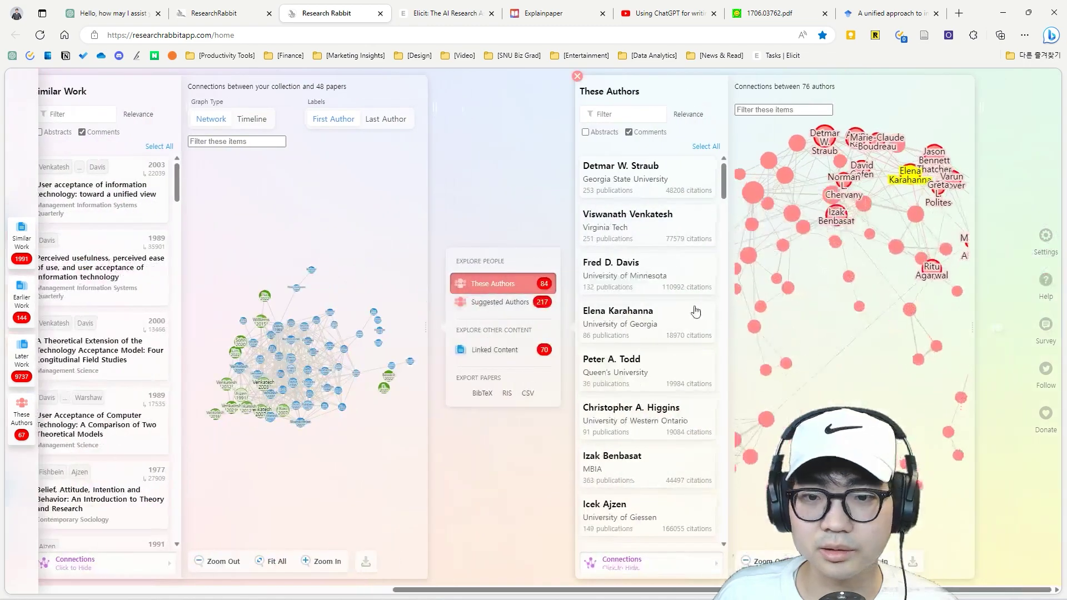
pyautogui.click(643, 274)
pyautogui.click(379, 368)
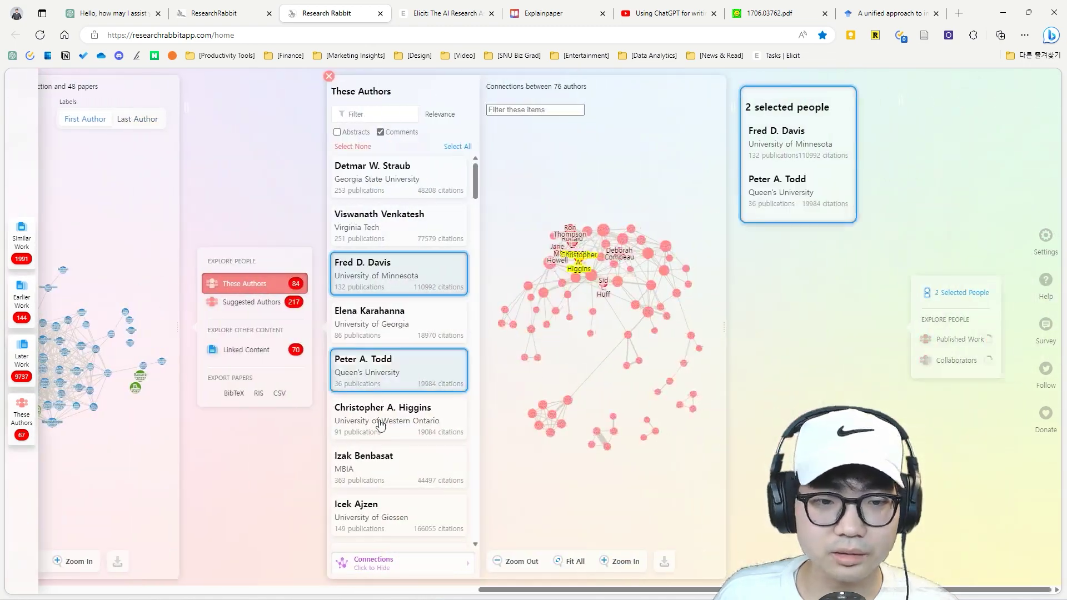
pyautogui.click(377, 409)
# Step: Show the collaborators of the three selected authors and examine the connections in the similar-work author network
pyautogui.click(921, 342)
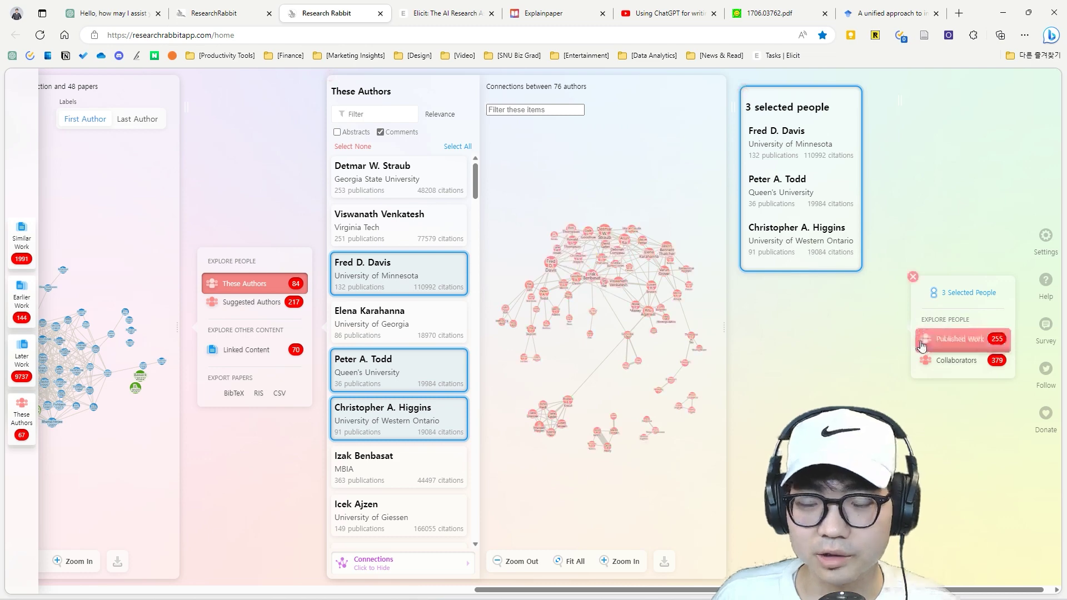
pyautogui.click(948, 361)
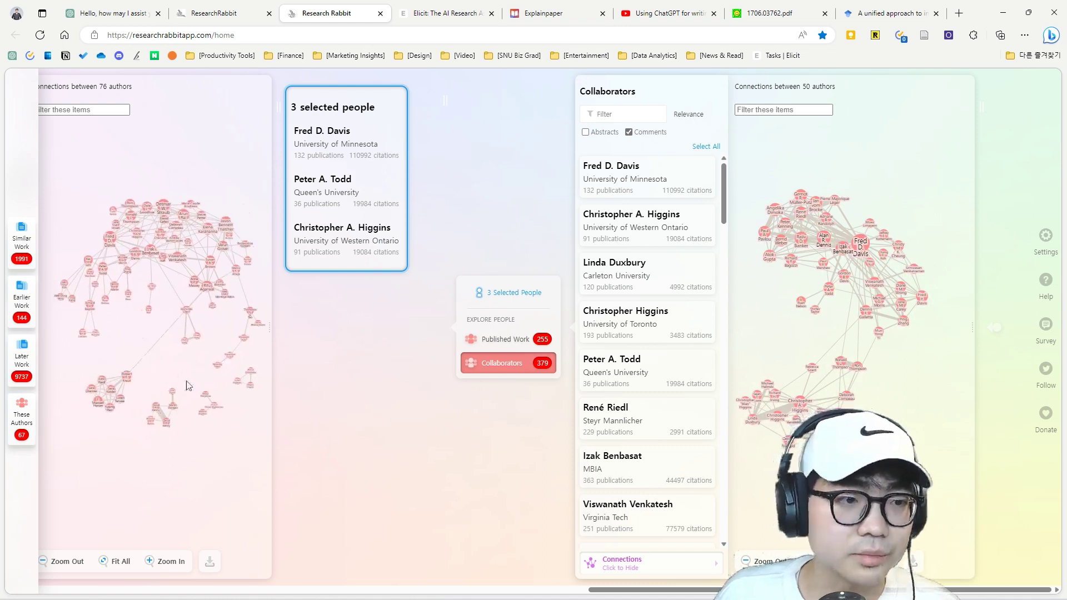
pyautogui.scroll(5, 174, 439)
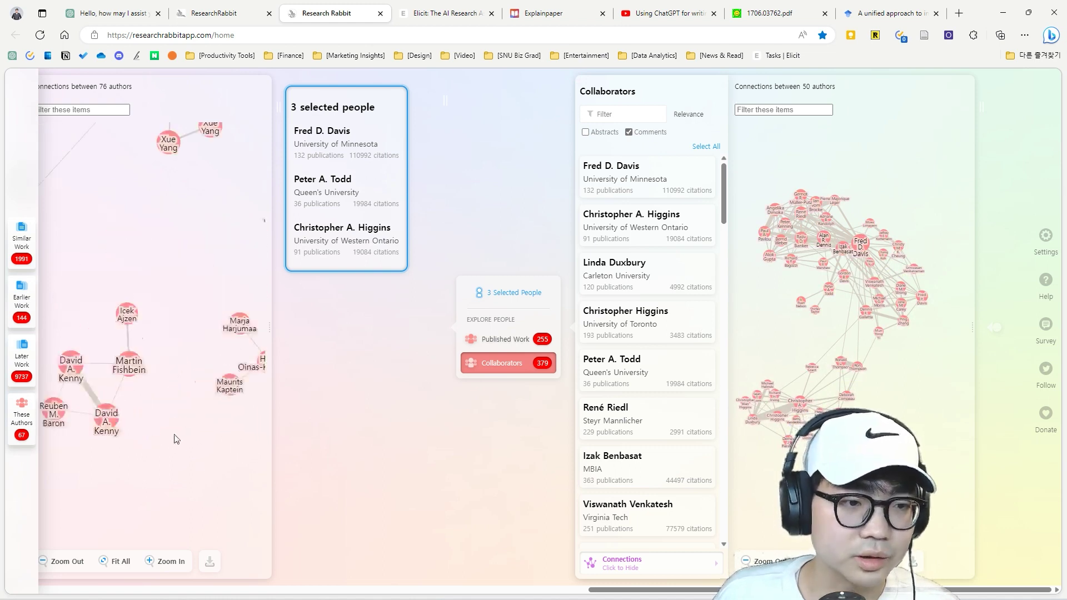
pyautogui.scroll(-5, 175, 336)
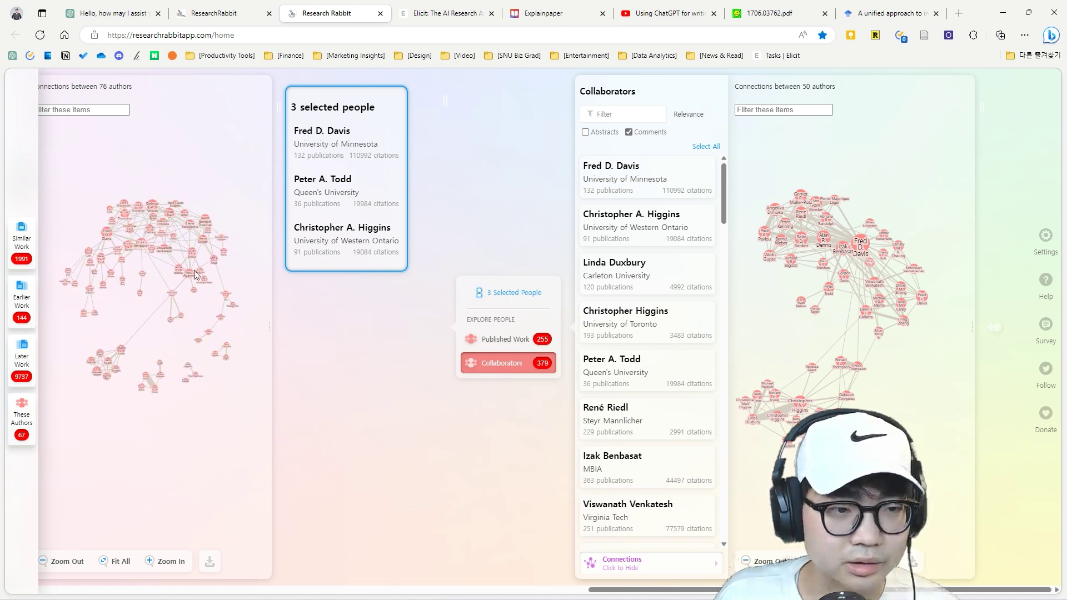
# Step: Try selecting the linked authors in the small cluster of the author network, and clear the whole author selection
pyautogui.scroll(5, 161, 421)
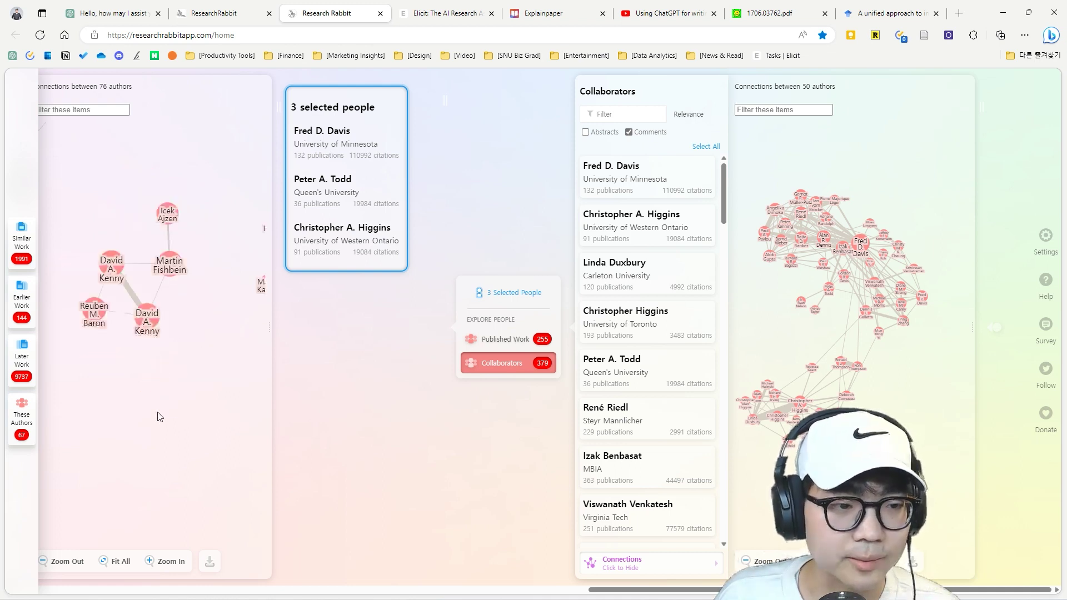
pyautogui.click(112, 266)
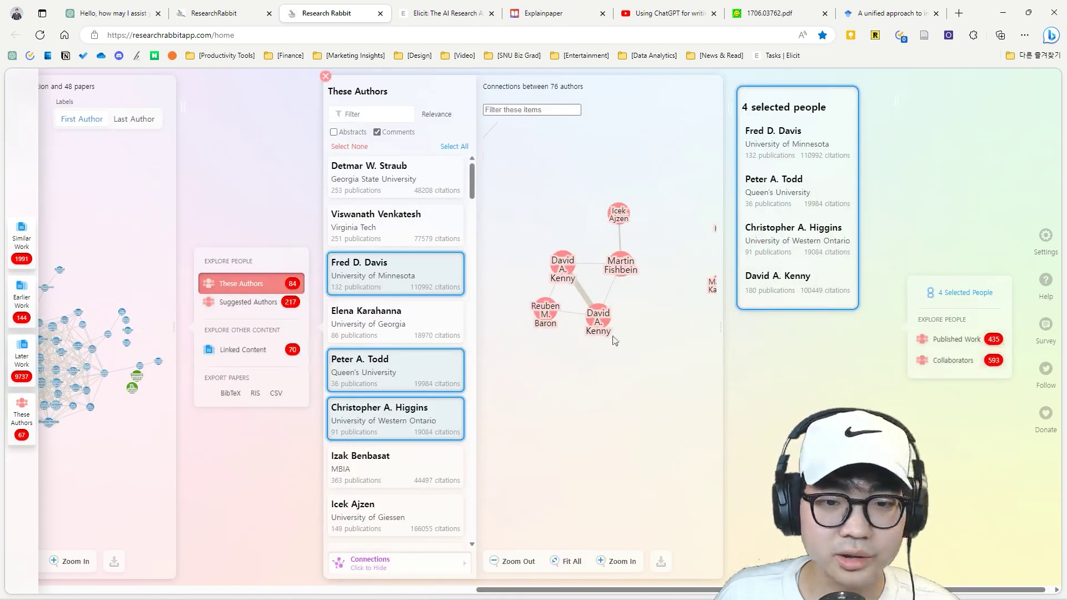
pyautogui.click(598, 320)
pyautogui.click(566, 268)
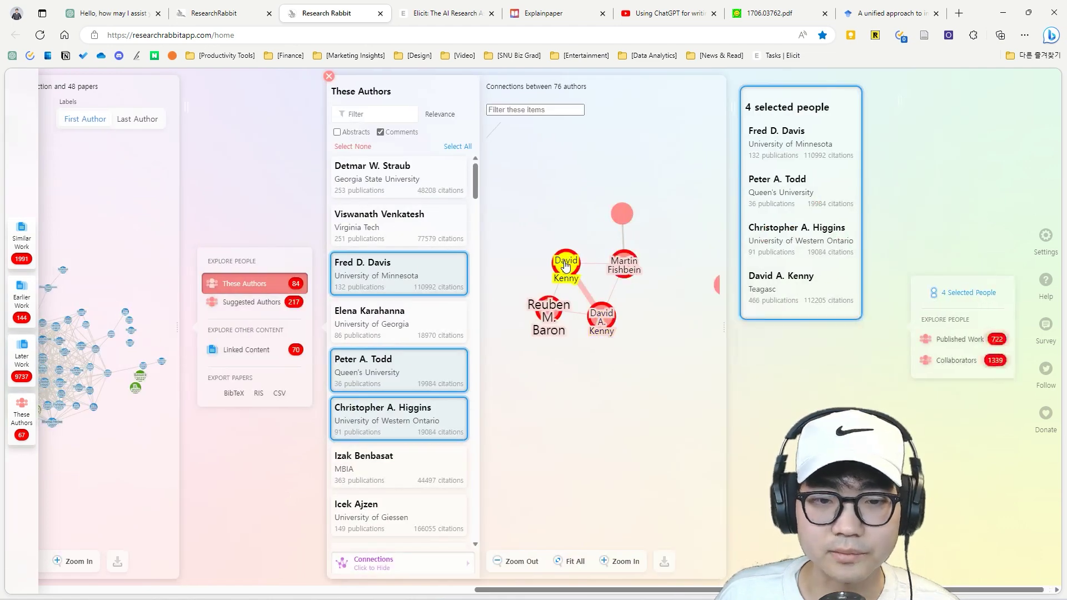
pyautogui.click(602, 320)
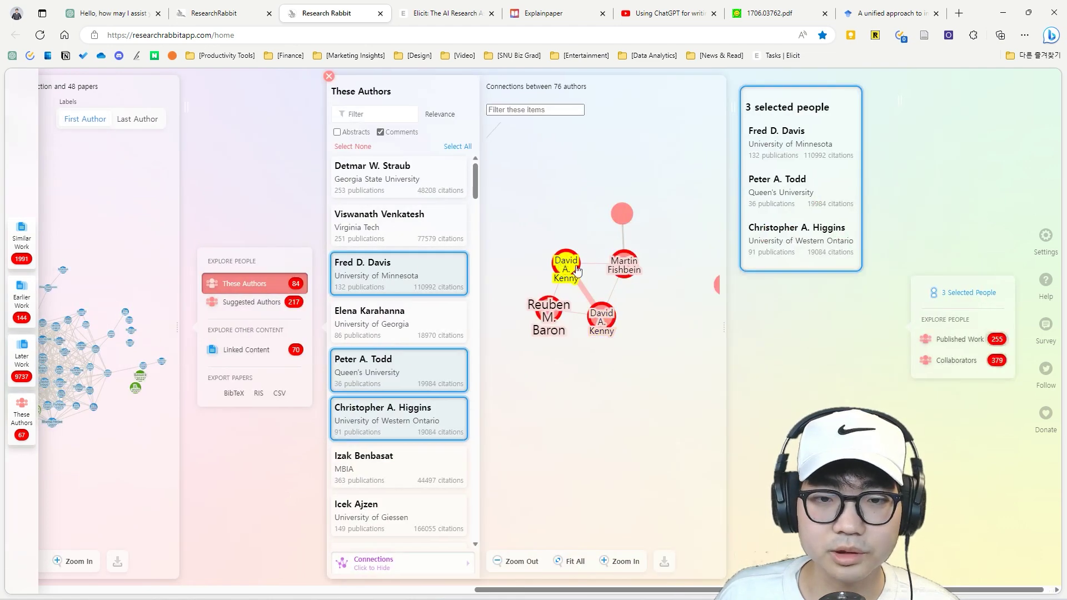
pyautogui.click(623, 266)
pyautogui.click(618, 339)
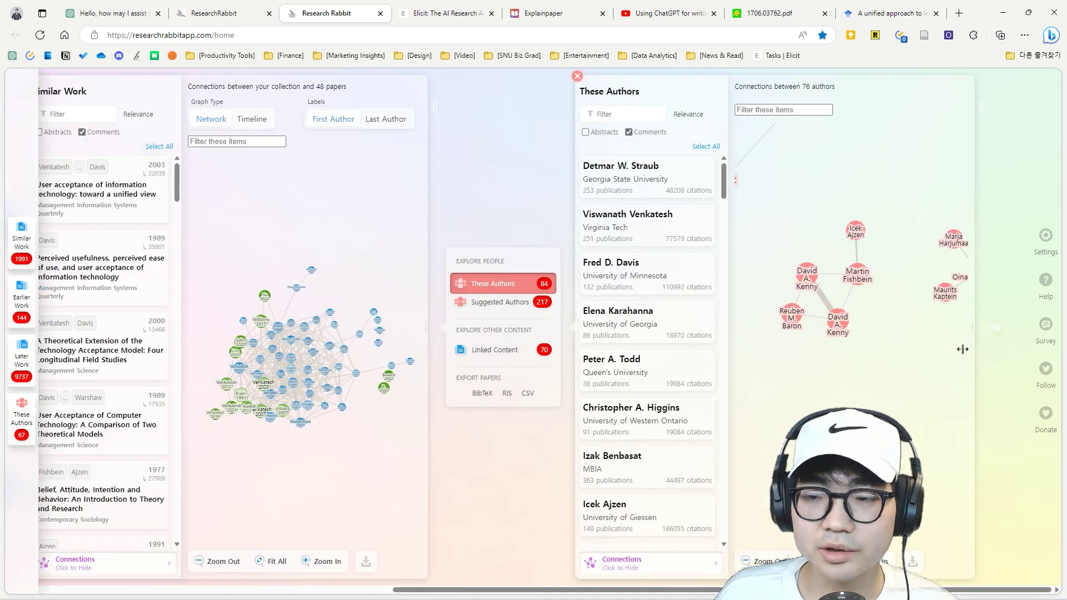
# Step: Show the fourth listed author's published work and select "The psychological origins of perceived usefulness and ease-of-use"
pyautogui.click(644, 333)
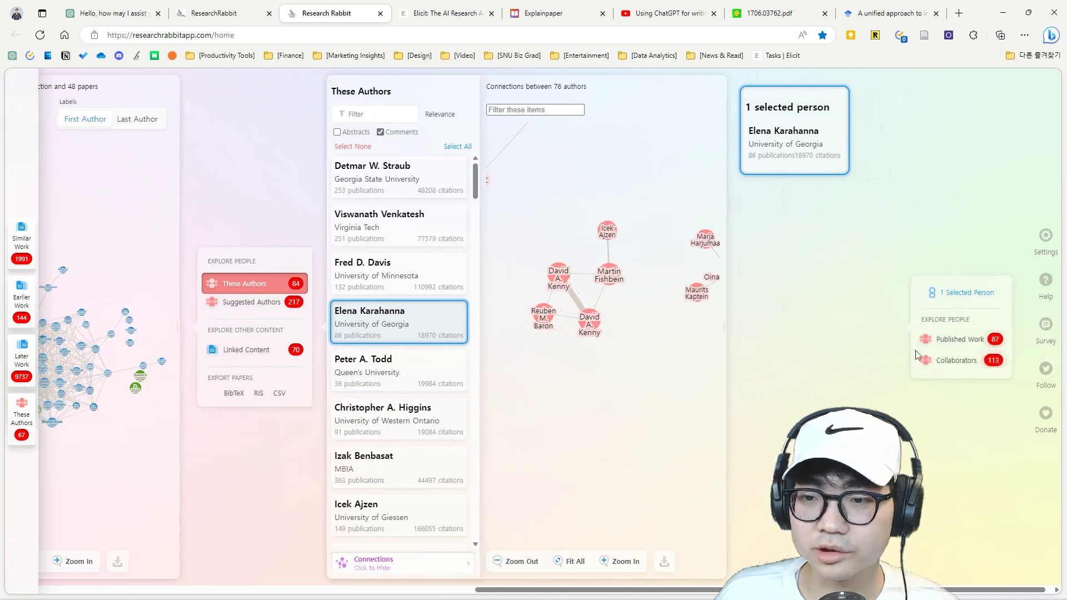
pyautogui.click(962, 348)
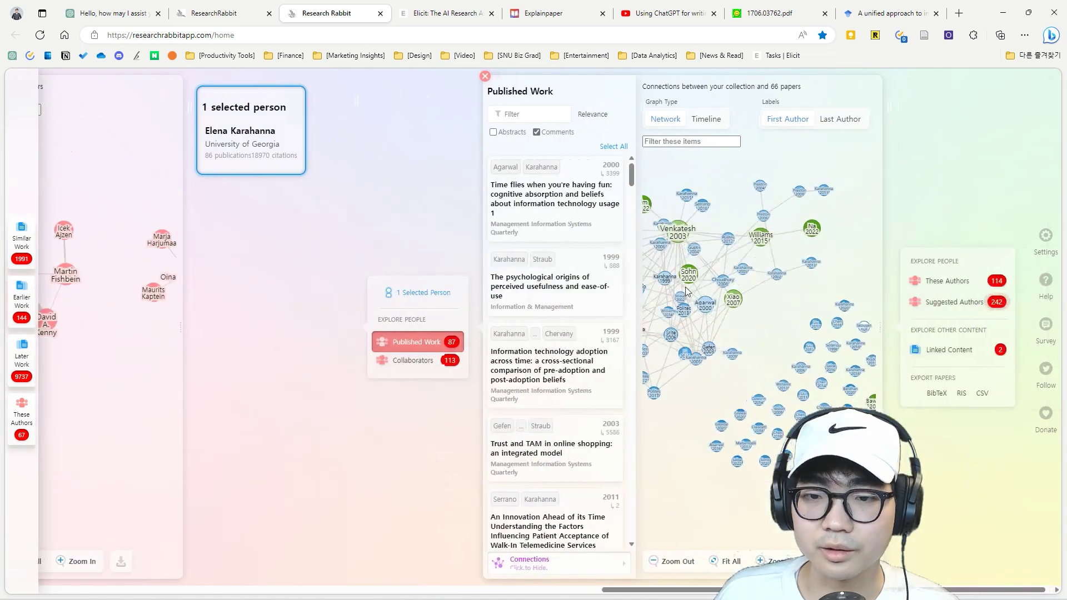
pyautogui.click(536, 292)
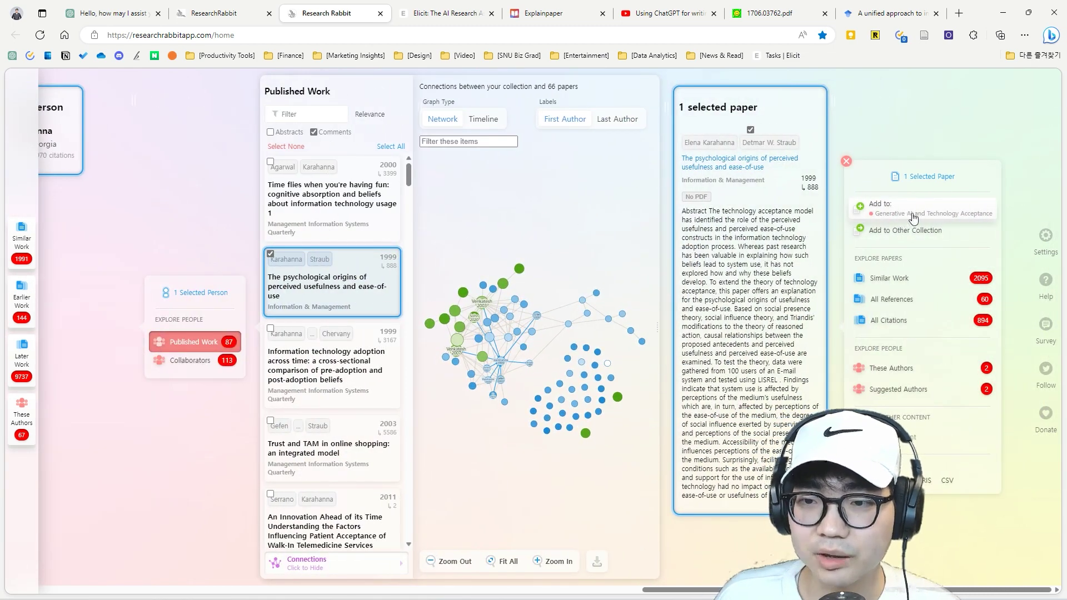
# Step: Export the selected paper as CSV and open the exported file in Excel
pyautogui.hscroll(-15, 164, 419)
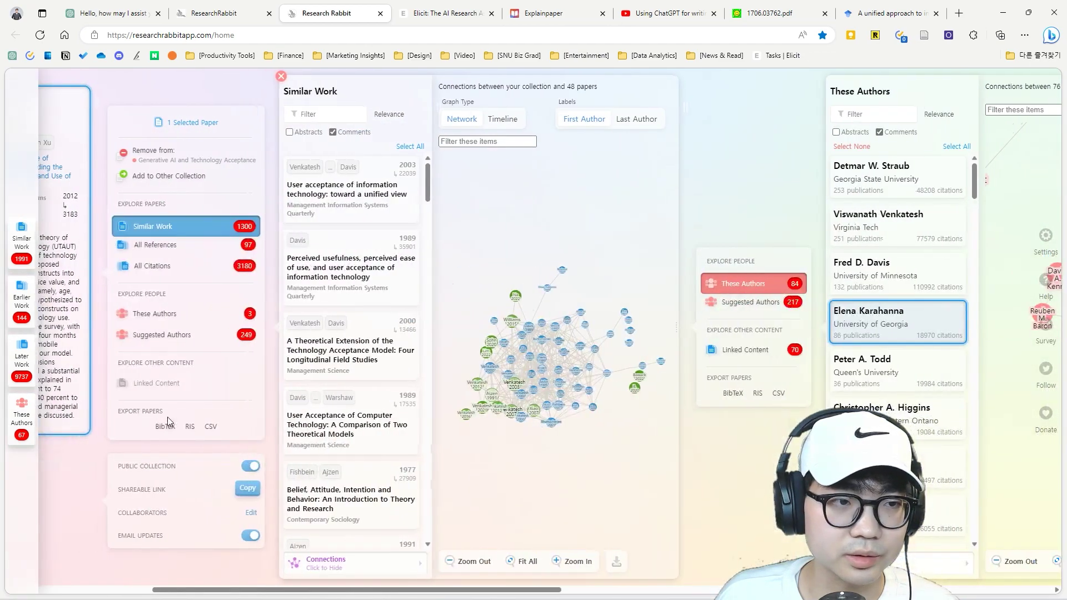
pyautogui.hscroll(-1, 162, 421)
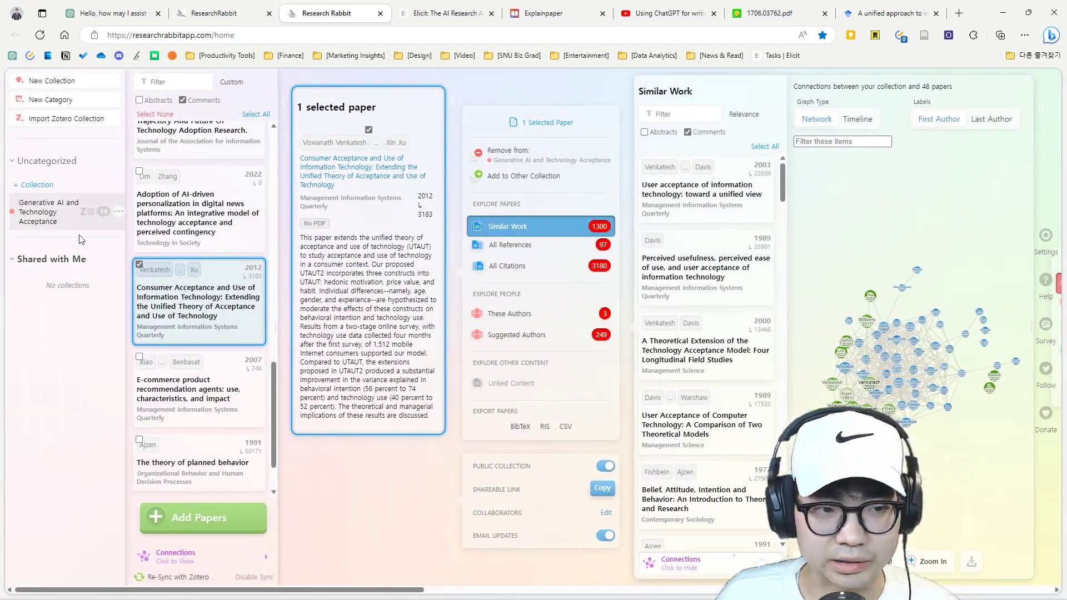
pyautogui.hscroll(15, 200, 303)
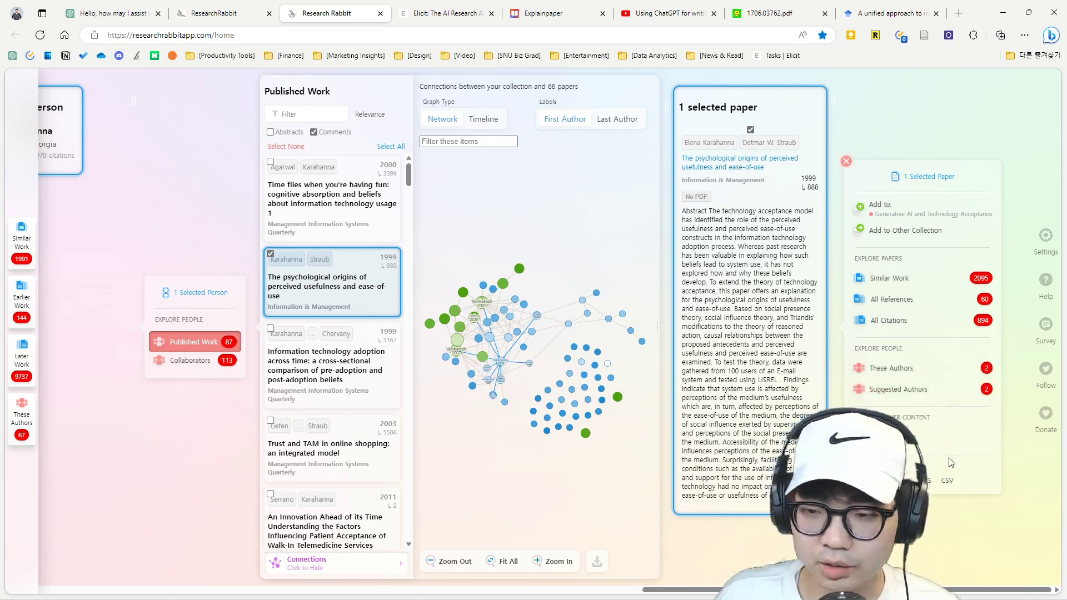
pyautogui.click(947, 483)
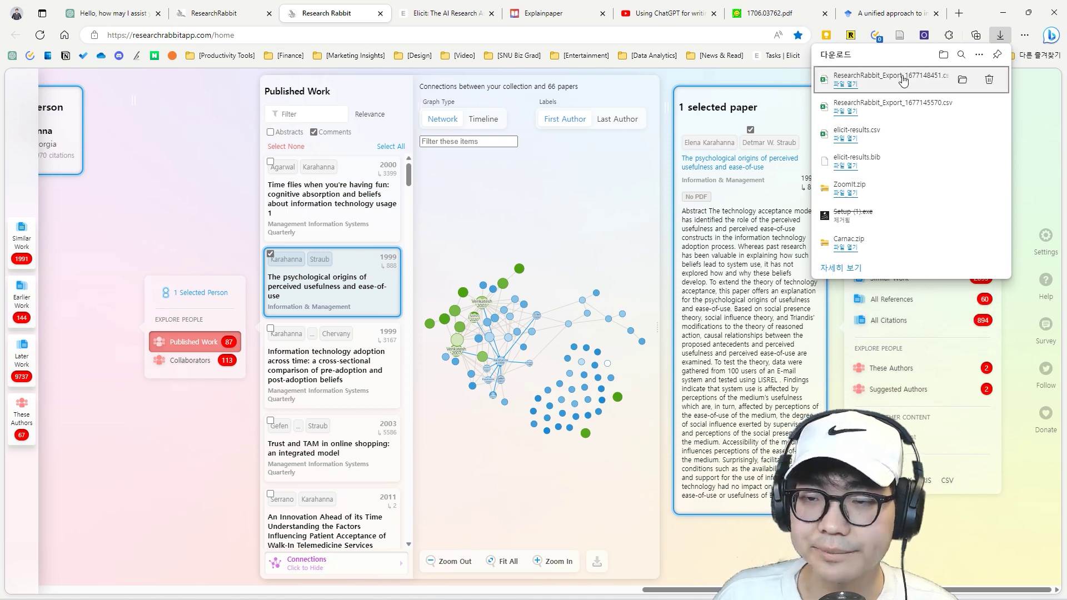
pyautogui.click(888, 82)
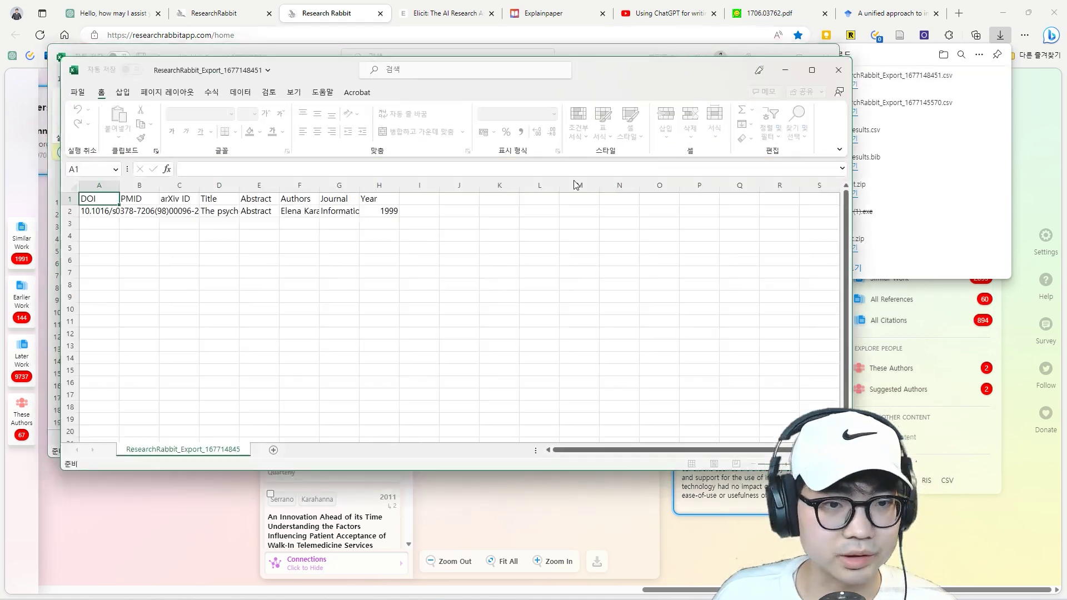
# Step: Widen the arXiv ID, Abstract and Title columns of the exported sheet and inspect the paper's DOI, title and authors
pyautogui.click(412, 270)
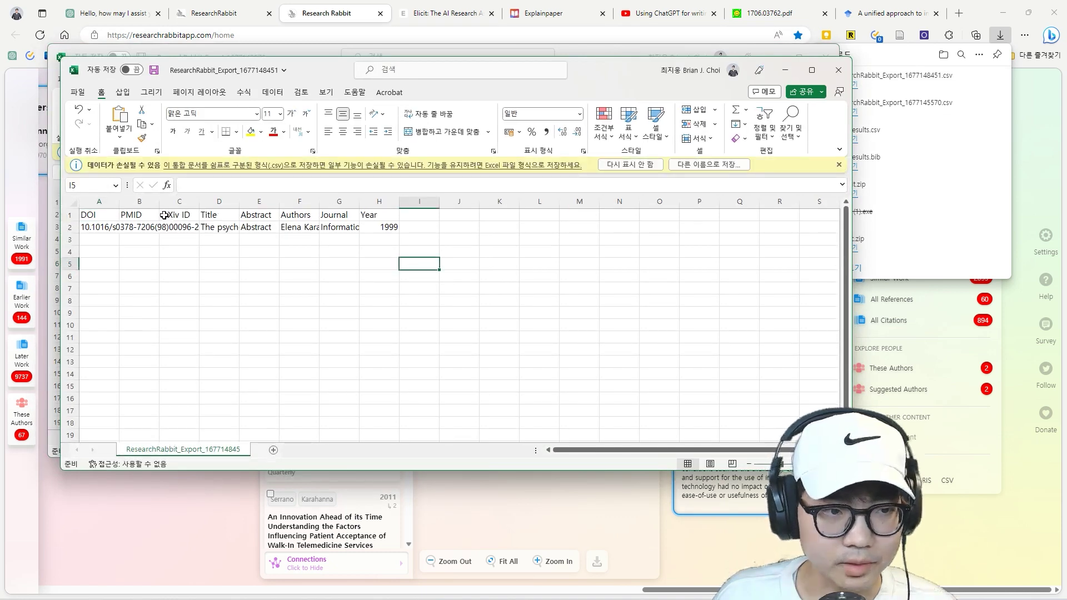
pyautogui.click(189, 216)
pyautogui.moveTo(200, 204); pyautogui.dragTo(246, 204)
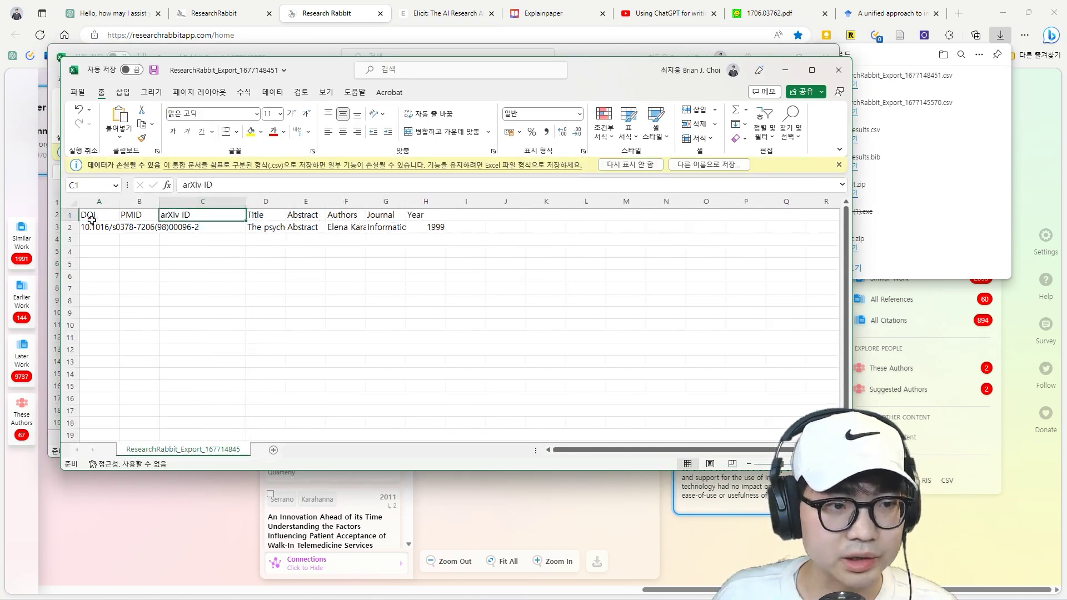
pyautogui.click(89, 216)
pyautogui.click(267, 227)
pyautogui.click(326, 224)
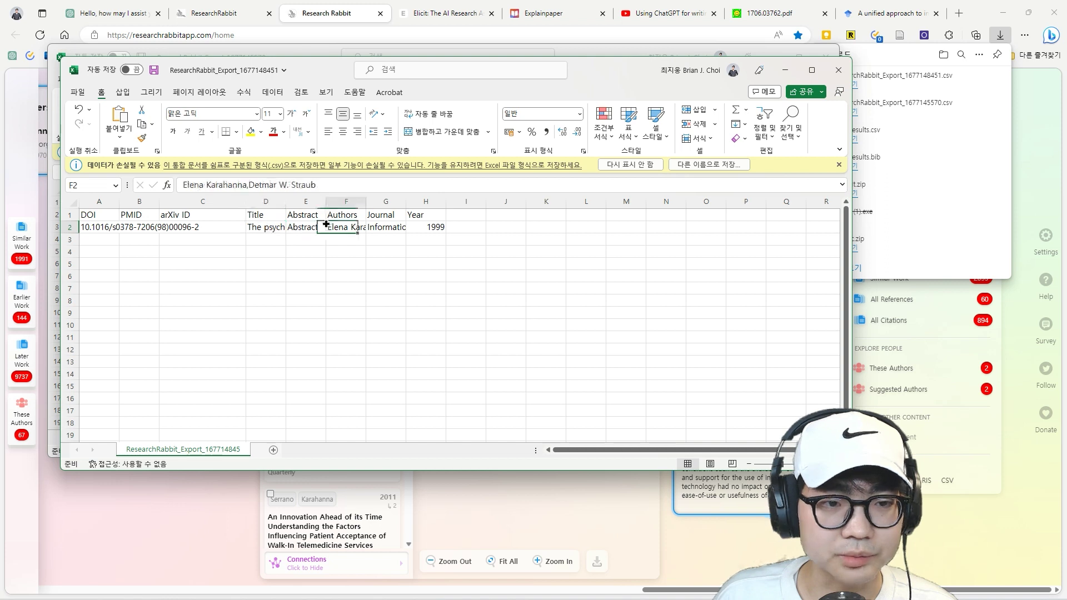
pyautogui.moveTo(326, 202); pyautogui.dragTo(395, 202)
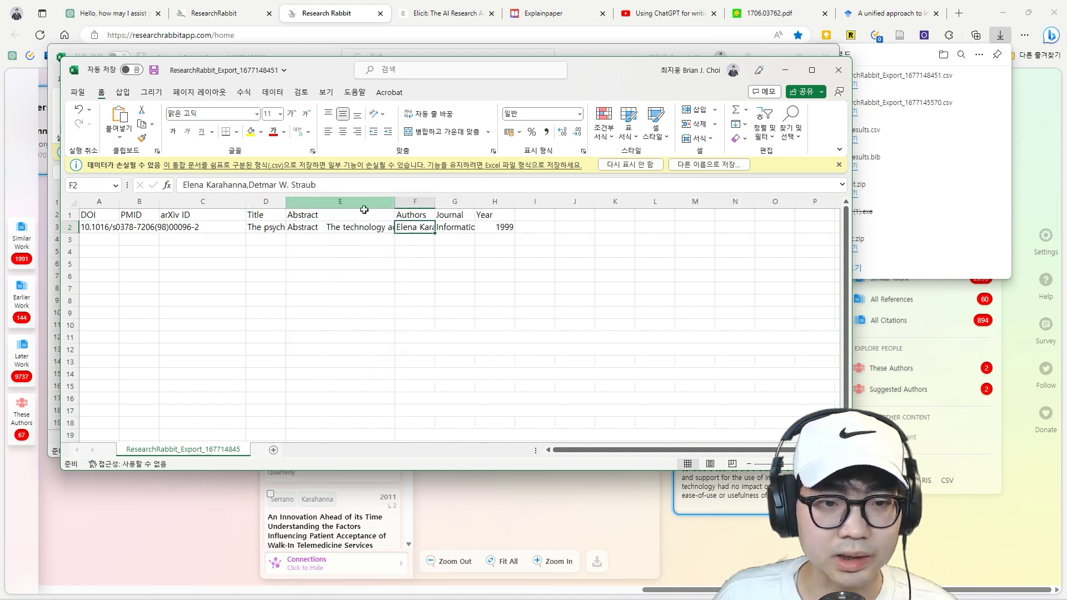
pyautogui.click(269, 227)
pyautogui.moveTo(284, 202); pyautogui.dragTo(554, 202)
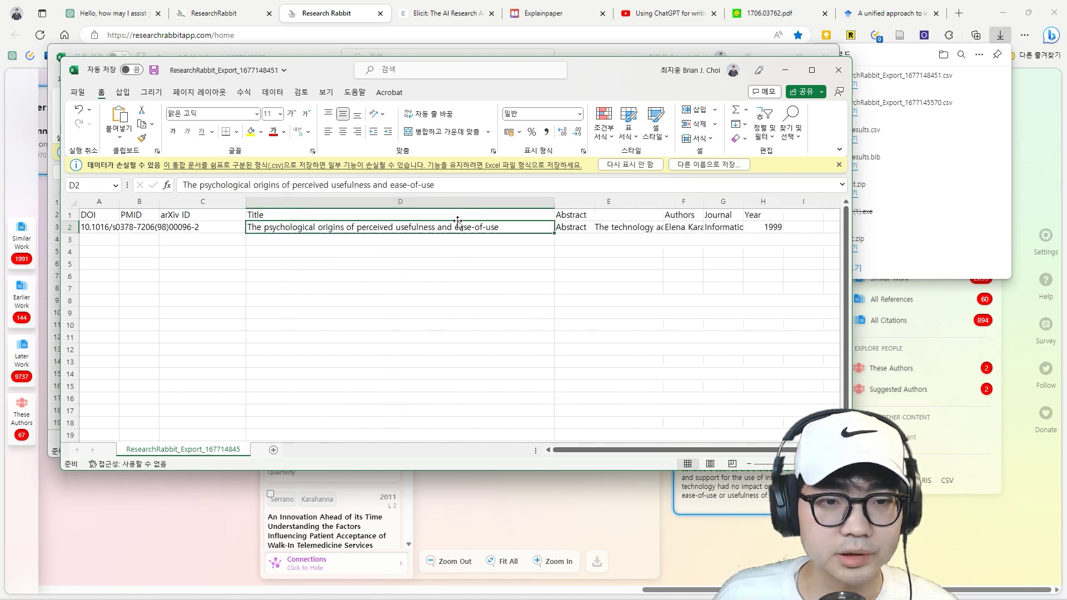
# Step: Copy the paper's title from the sheet and search for it in Google Scholar
pyautogui.hotkey('ctrl', 'c')
pyautogui.click(499, 269)
pyautogui.press('Down')
pyautogui.press('Down')
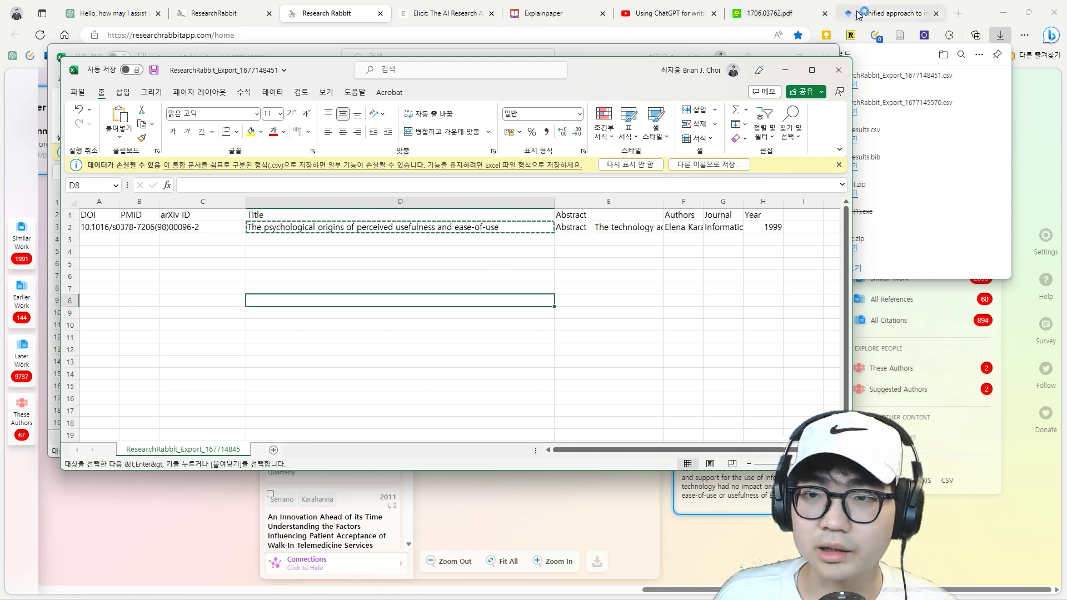
pyautogui.click(891, 13)
pyautogui.click(382, 90)
pyautogui.hotkey('ctrl', 'v')
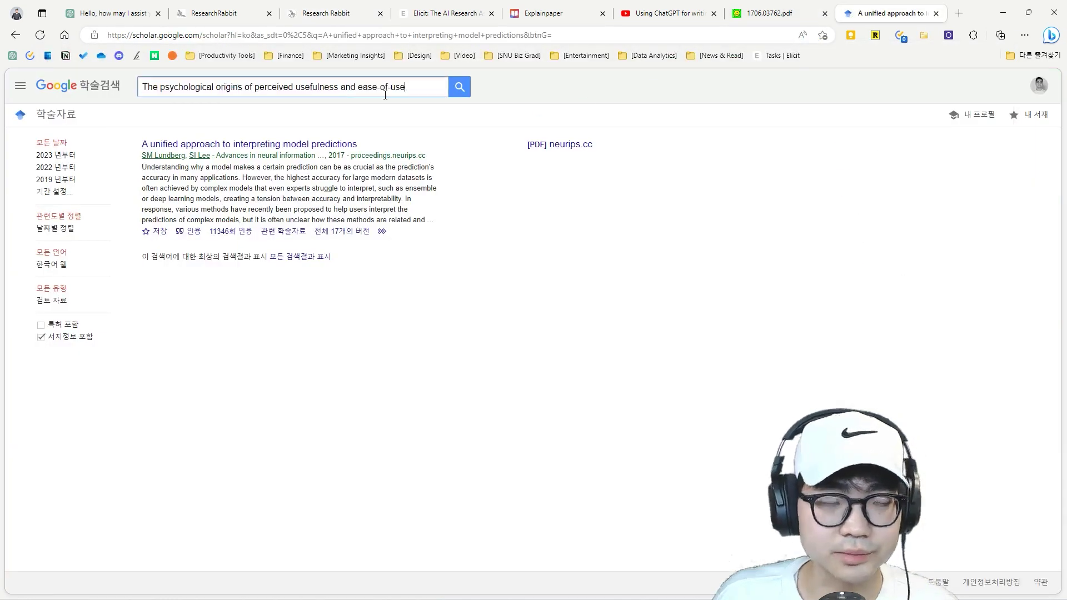
pyautogui.press('Return')
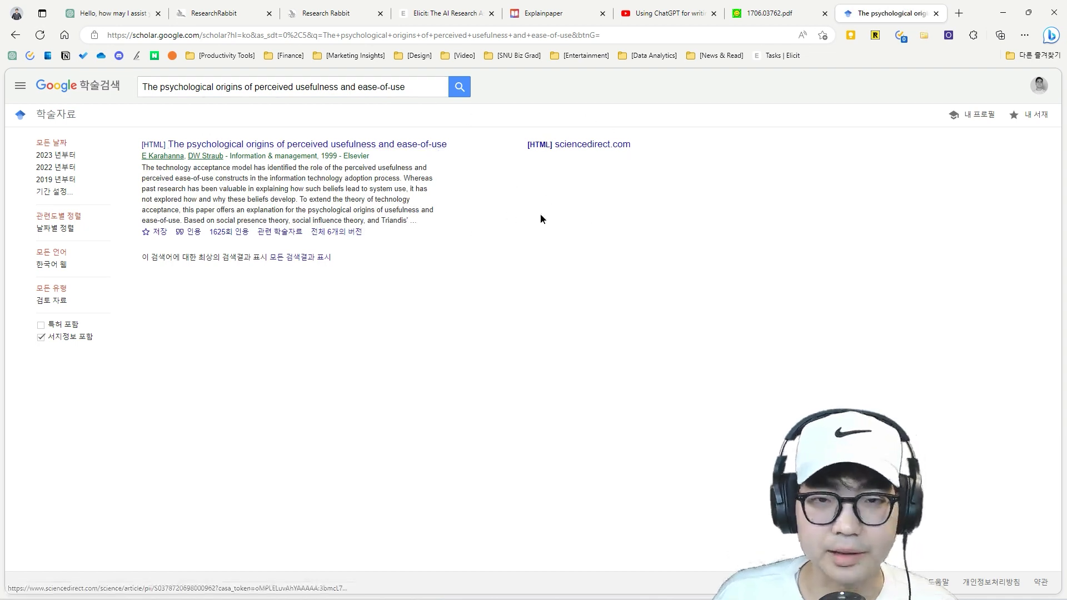
# Step: Close the ChatGPT page and both Research Rabbit pages, and switch to Elicit
pyautogui.click(212, 13)
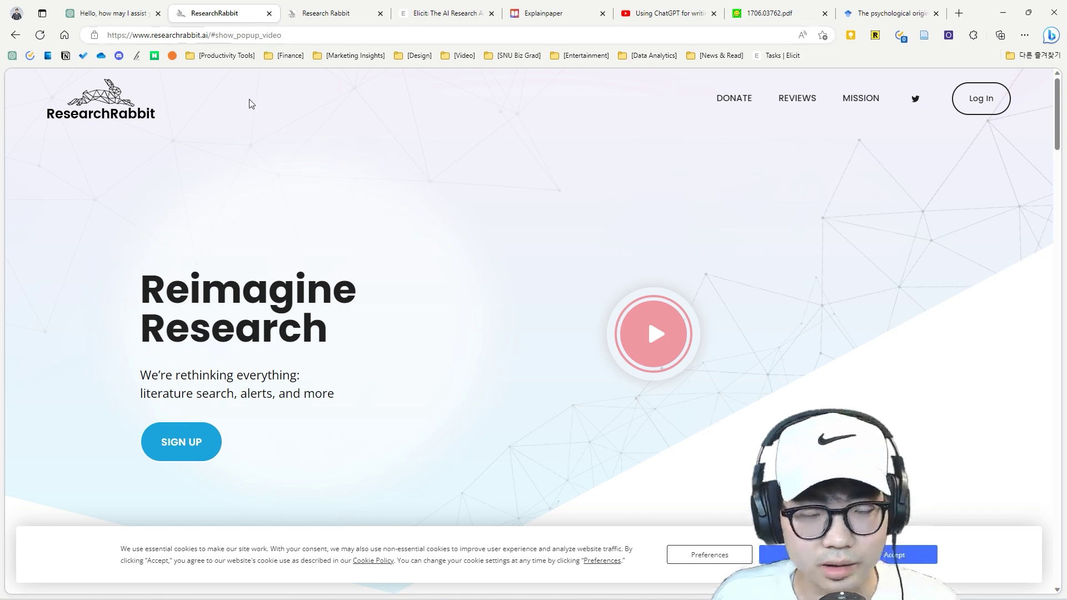
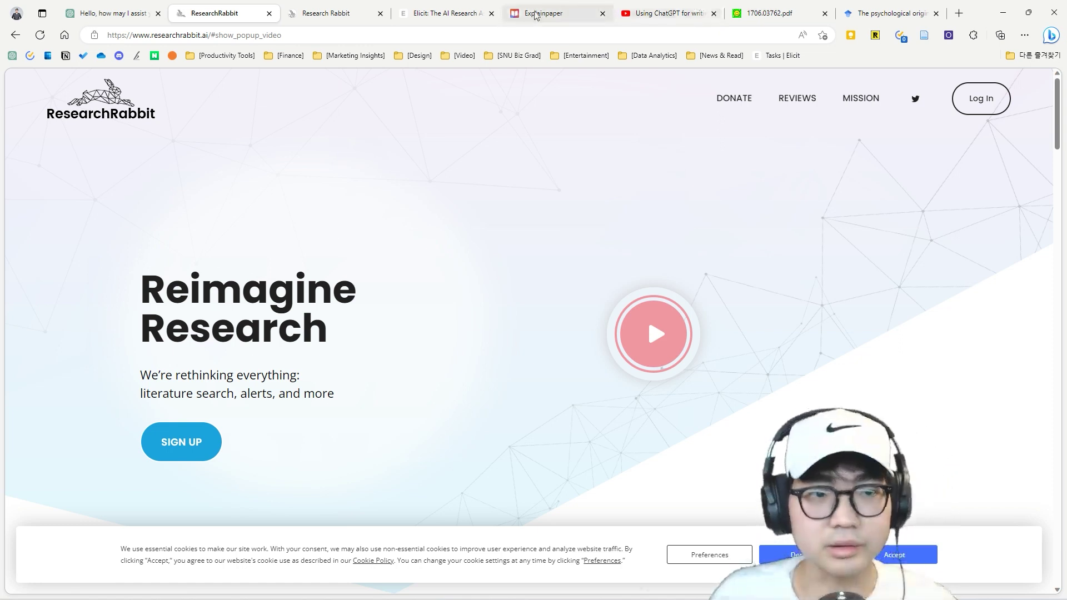
pyautogui.click(157, 13)
pyautogui.click(158, 13)
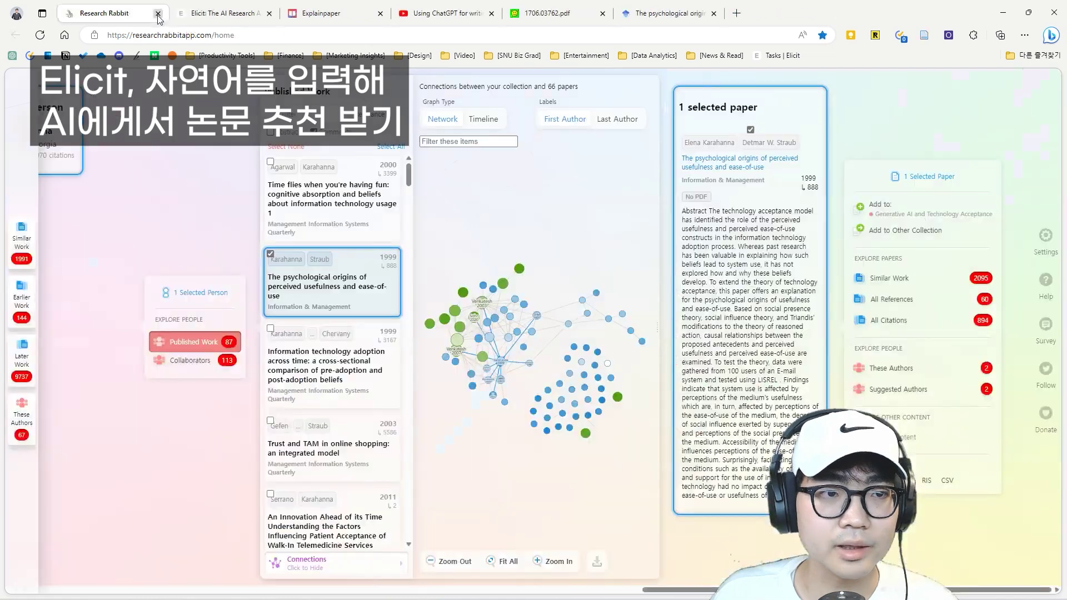
pyautogui.click(158, 13)
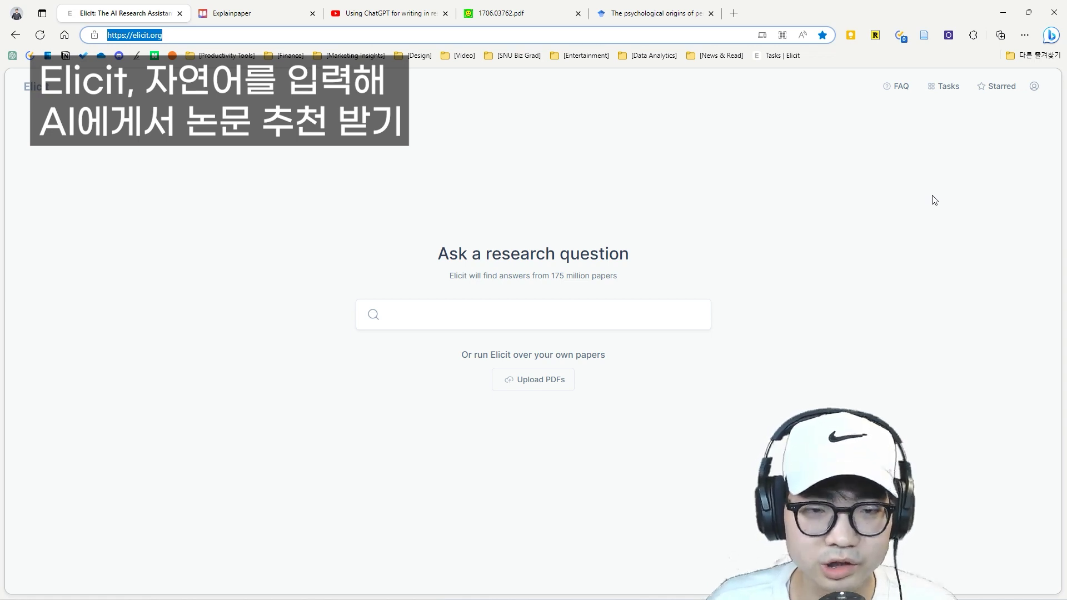
# Step: Search Elicit for the research question "How can XAI be improved?"
pyautogui.click(569, 323)
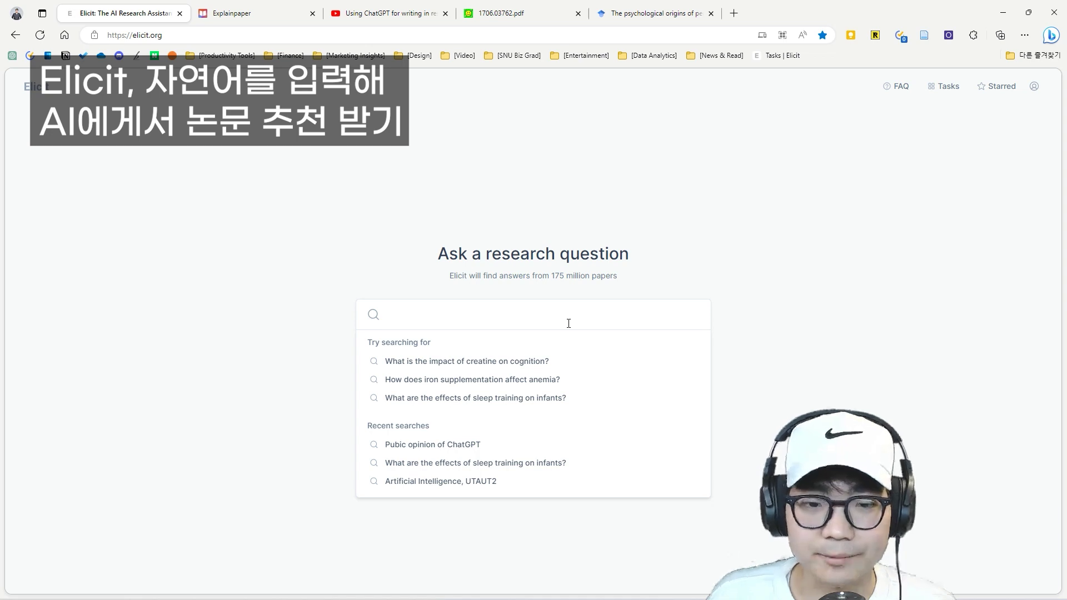
pyautogui.write('용어')
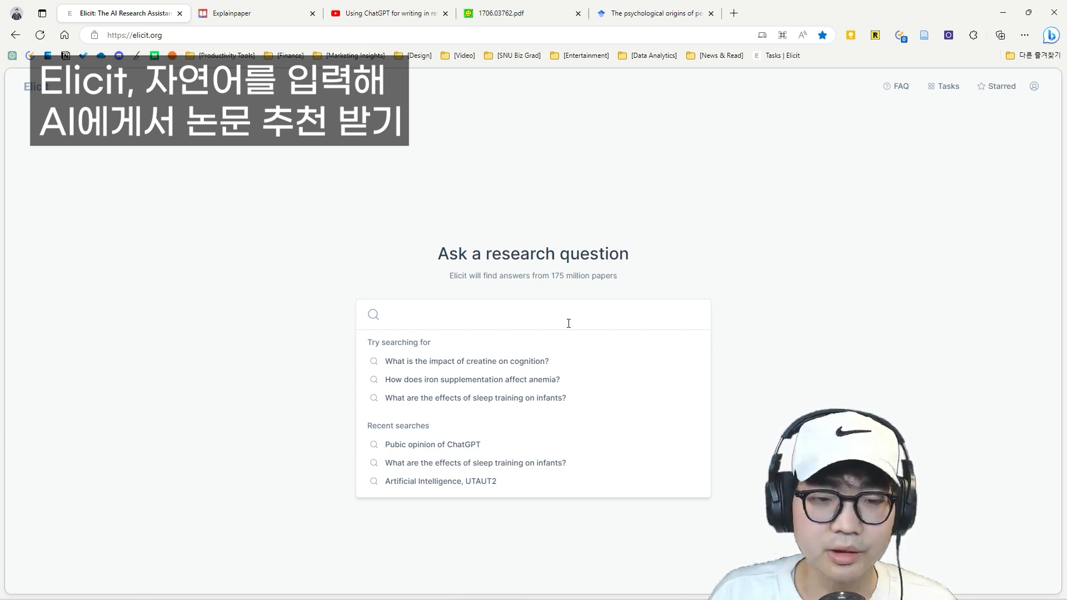
pyautogui.write('How can ')
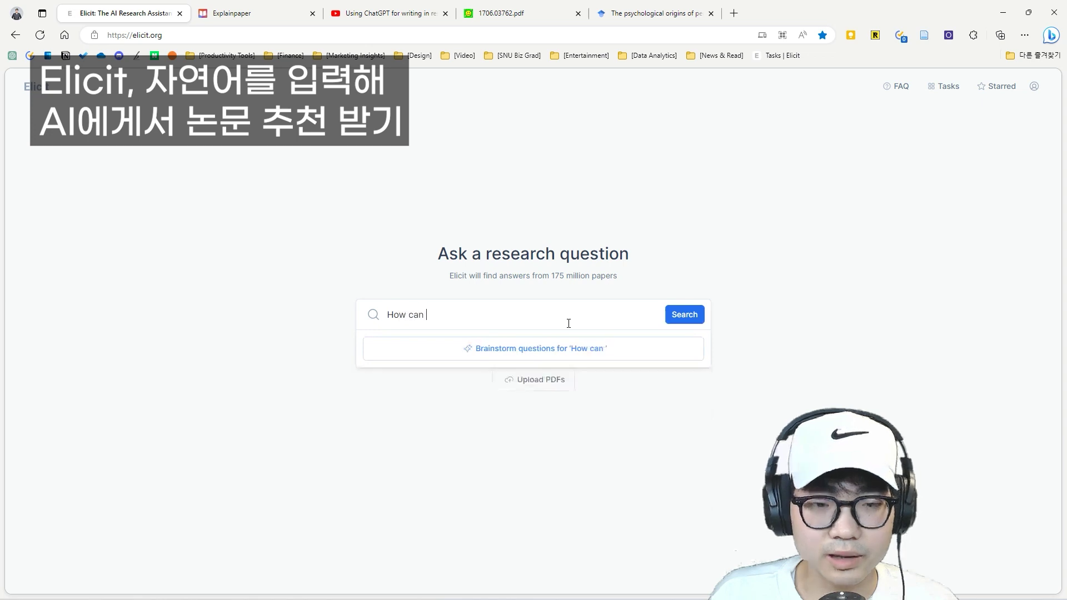
pyautogui.write('EAI b')
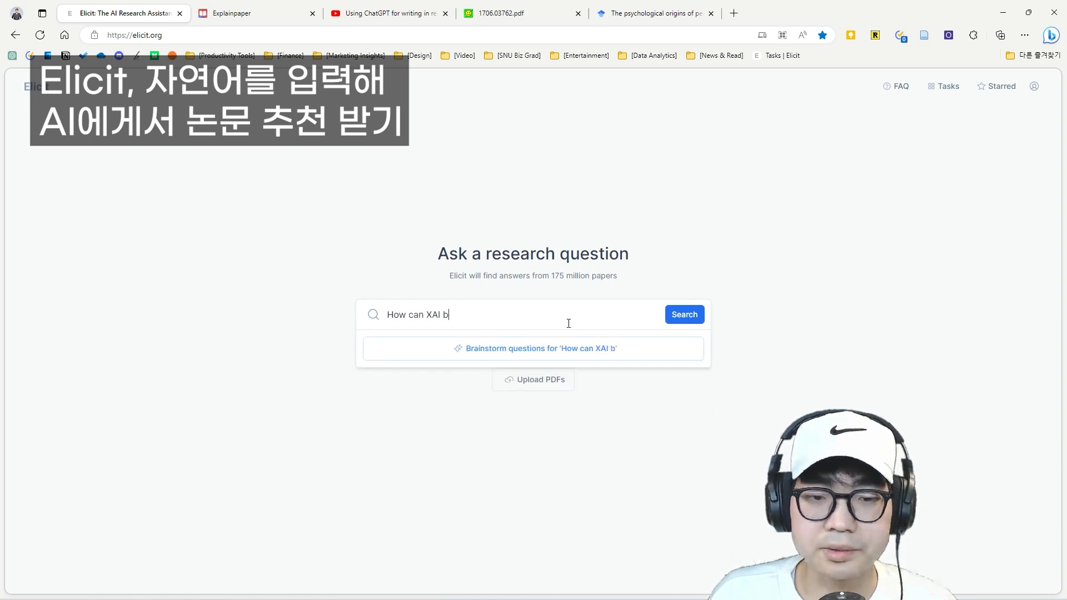
pyautogui.write('e improved?')
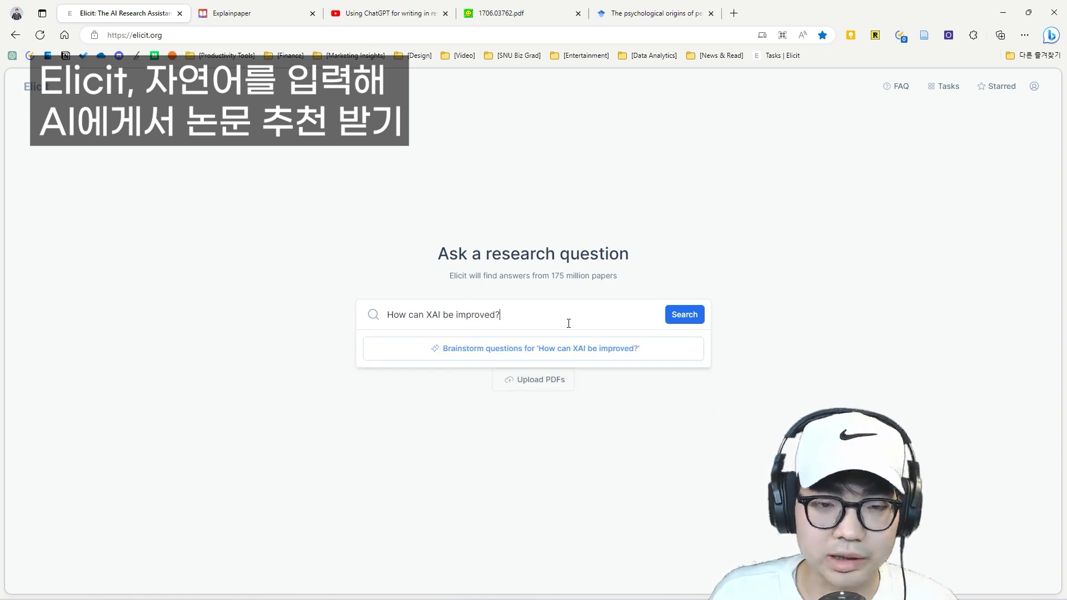
pyautogui.click(683, 314)
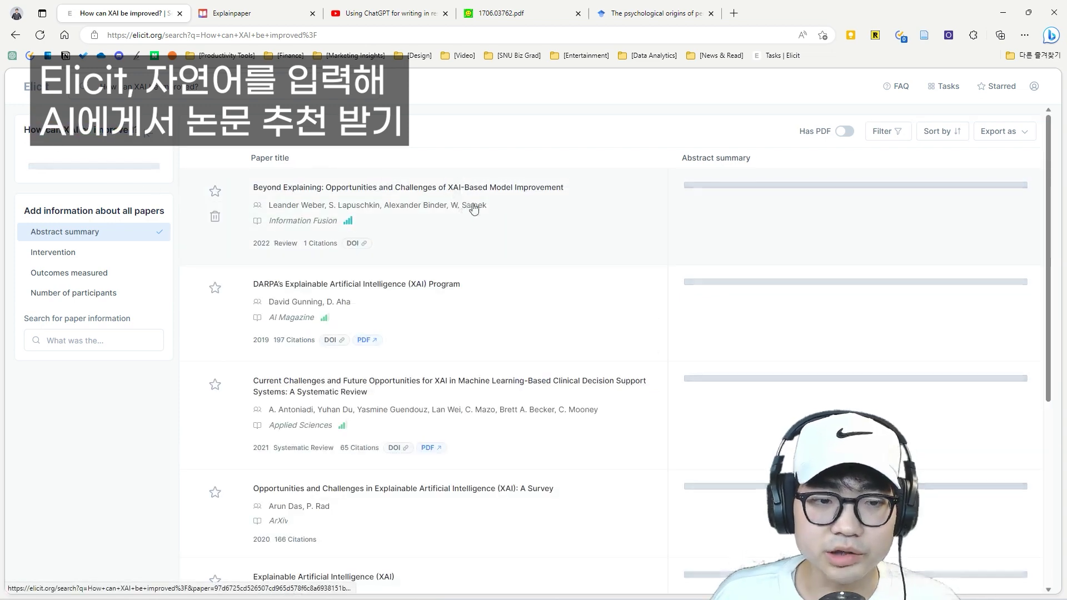
# Step: Browse the found papers and open the abstract summary of "Beyond Explaining: Opportunities and Challenges of XAI-Based Model Improvement" to read its source passage
pyautogui.scroll(-2, 507, 233)
pyautogui.scroll(-3, 507, 234)
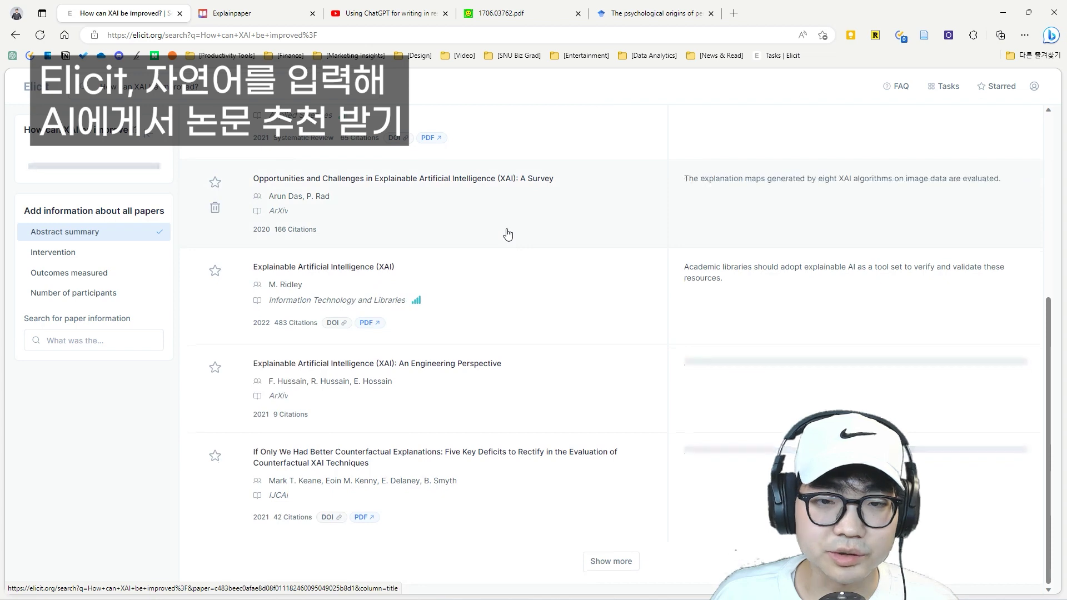
pyautogui.scroll(5, 507, 233)
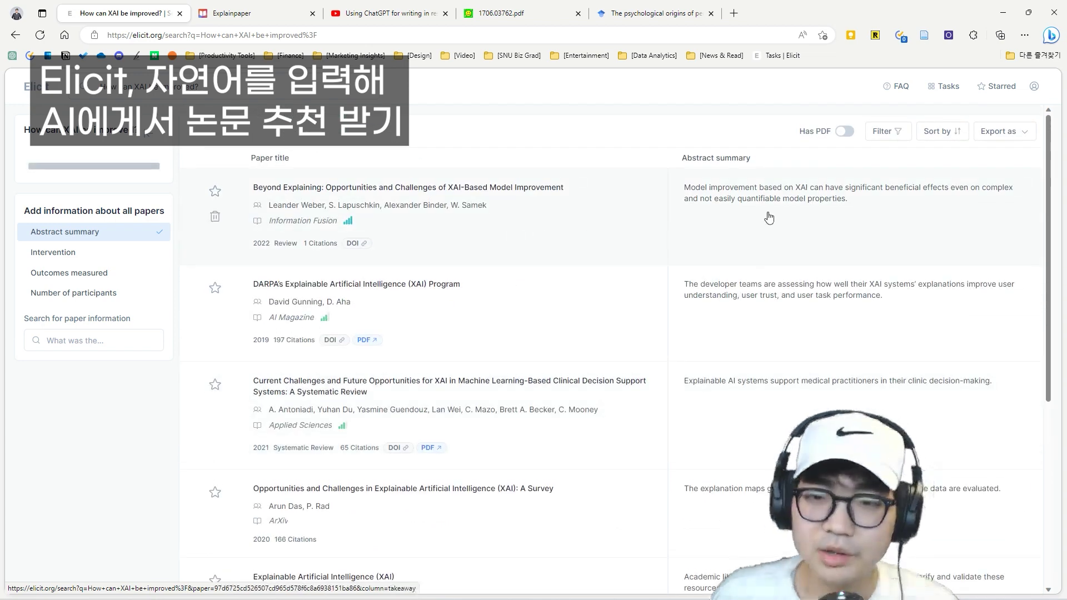
pyautogui.click(828, 198)
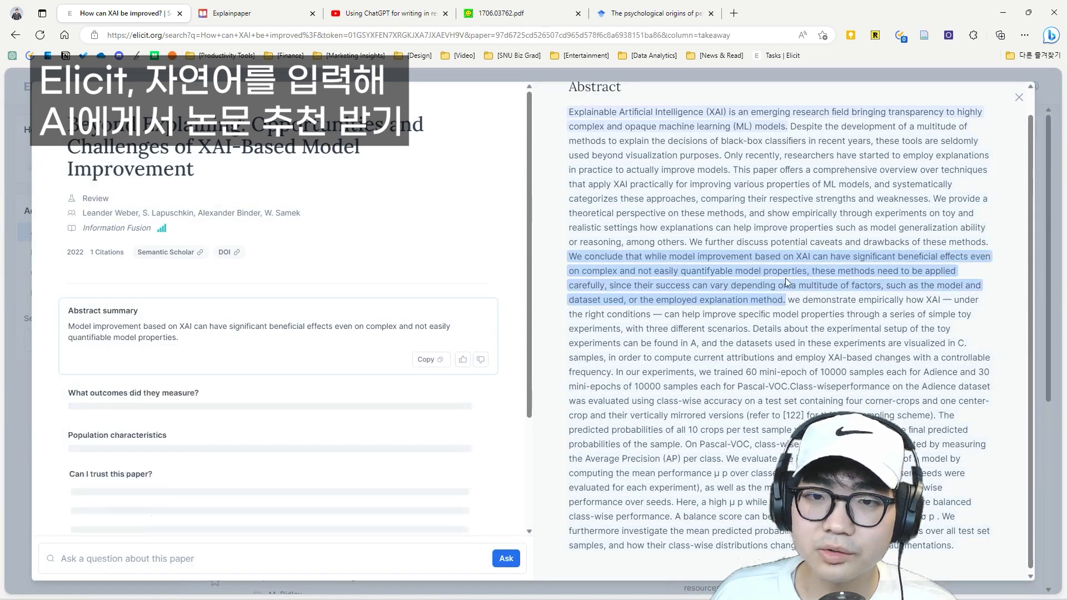
pyautogui.scroll(-1, 763, 265)
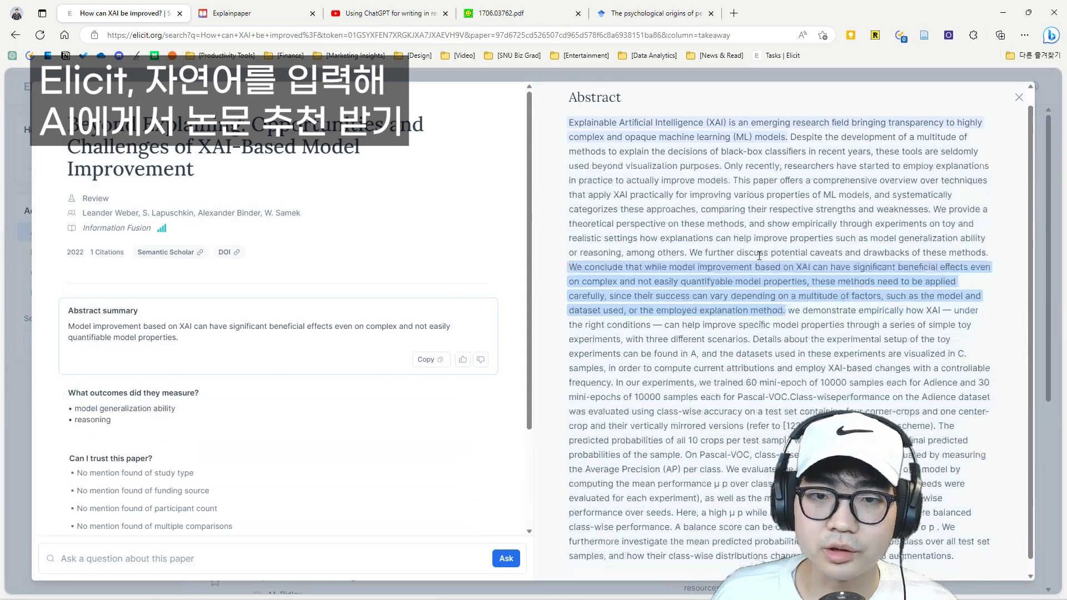
# Step: Review the paper's outcomes, trust checks and possible critiques, focus its question field, and close the paper details
pyautogui.scroll(-3, 145, 349)
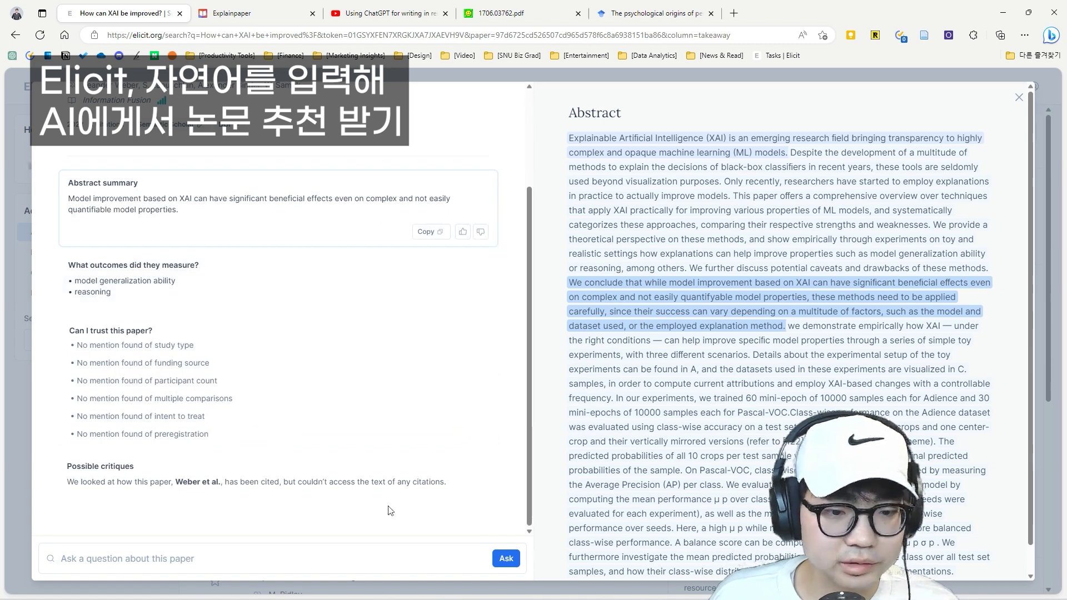
pyautogui.scroll(3, 390, 508)
pyautogui.click(127, 557)
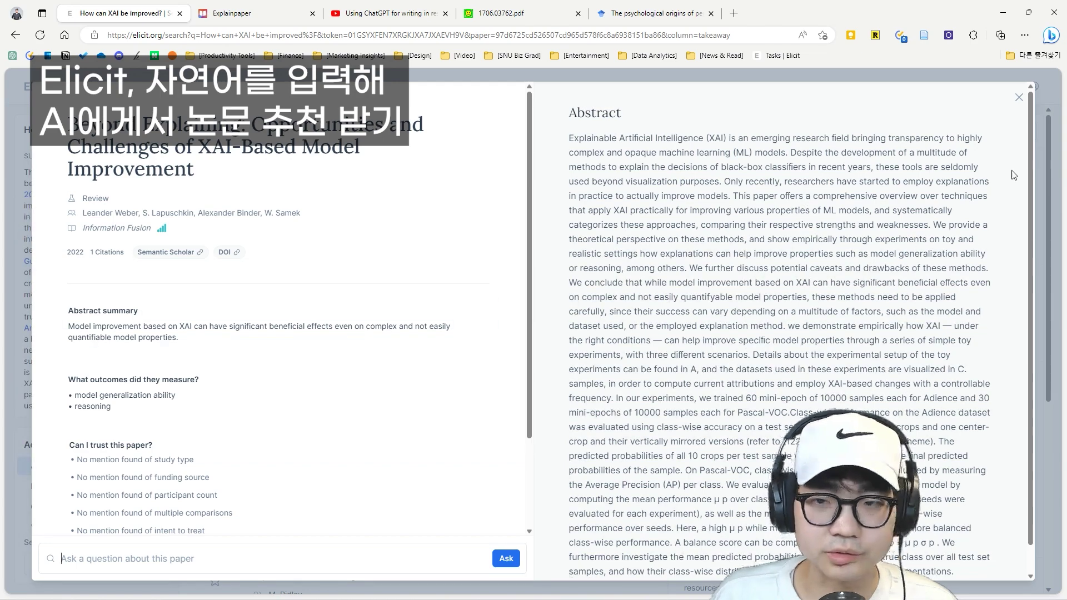
pyautogui.click(1018, 98)
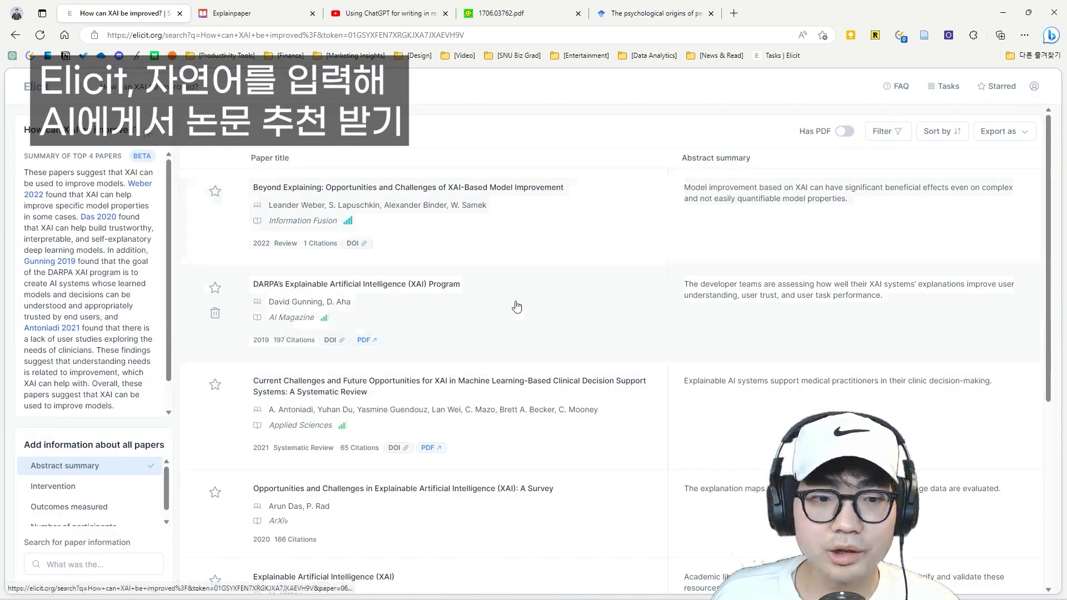
# Step: Open the first two papers in the results in separate browser pages and close both pages again
pyautogui.middleClick(549, 215)
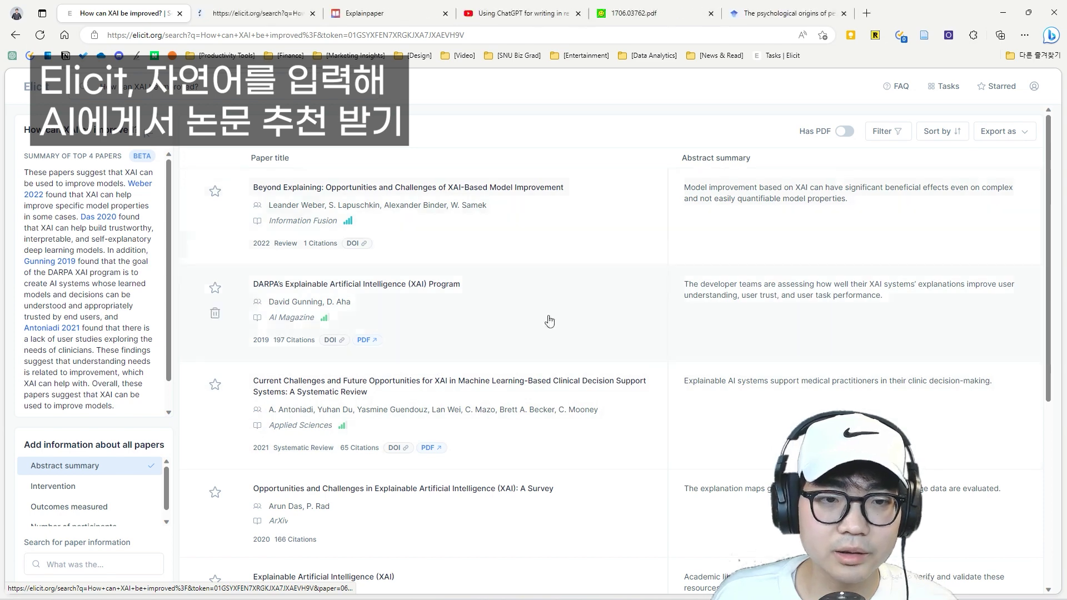
pyautogui.middleClick(549, 320)
pyautogui.click(311, 15)
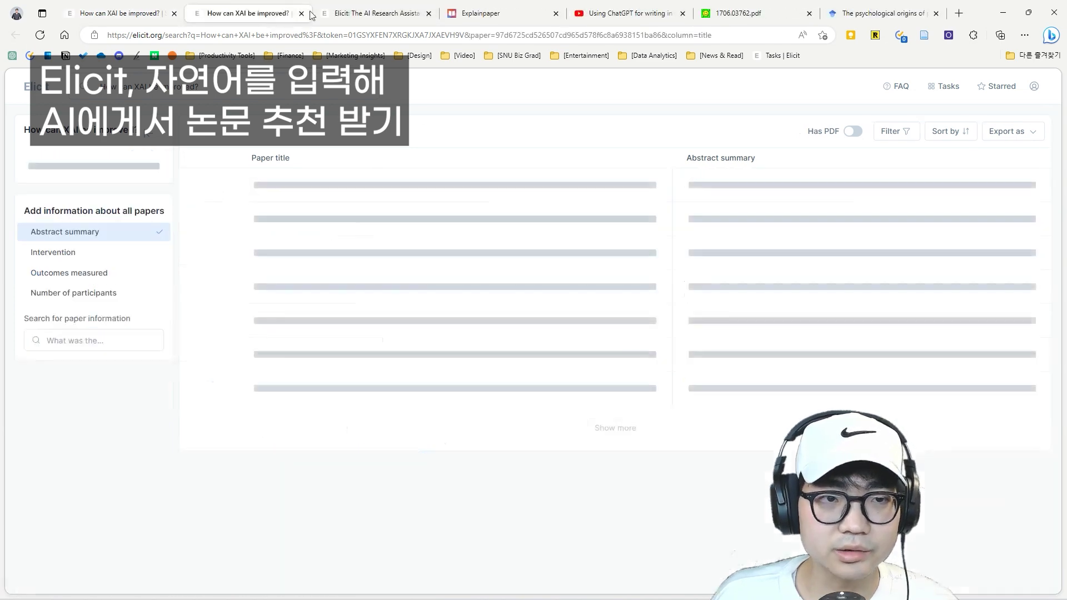
pyautogui.click(300, 14)
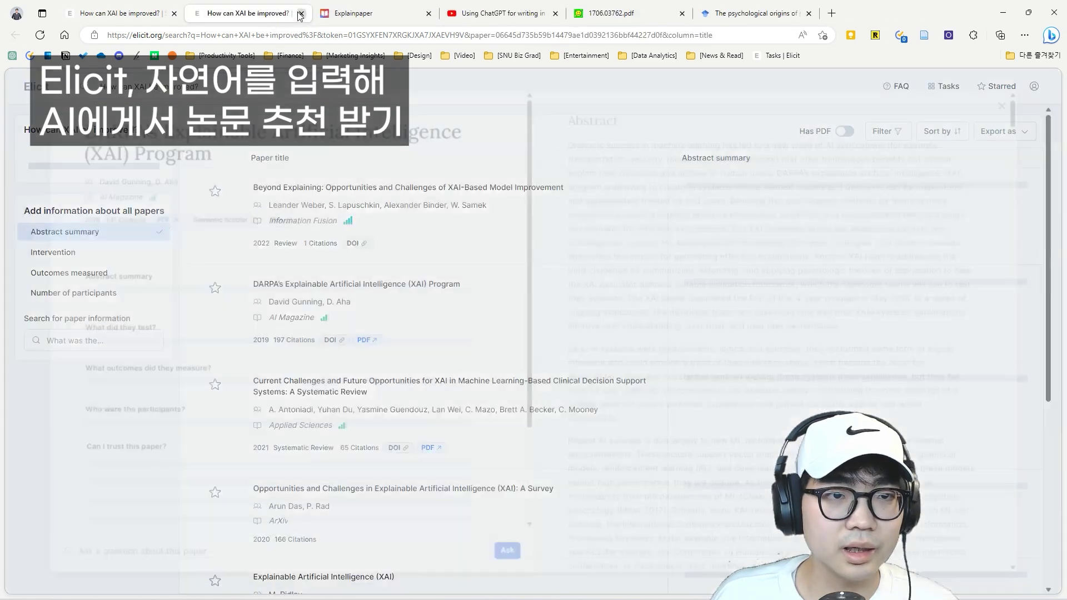
pyautogui.click(301, 14)
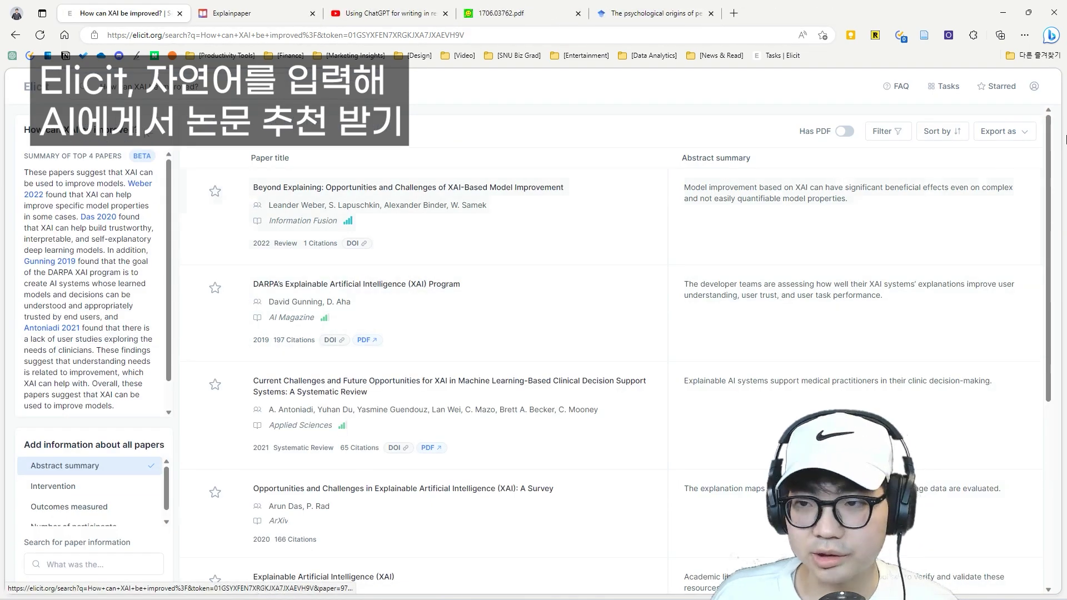
# Step: Export the found papers as a CSV file and open the downloaded elicit-results (1).csv
pyautogui.click(1017, 131)
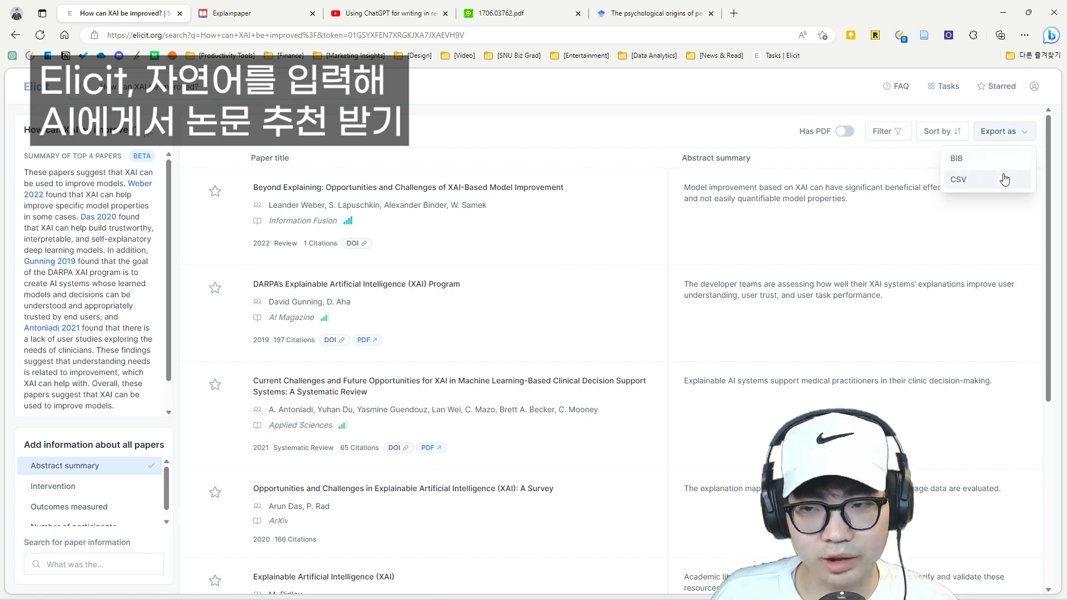
pyautogui.click(1004, 178)
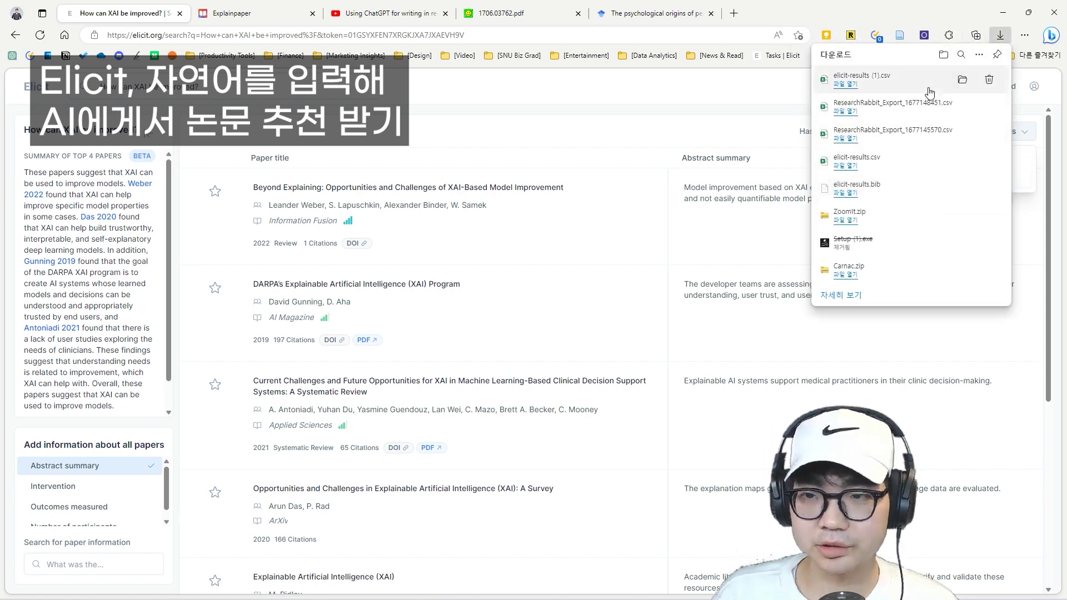
pyautogui.click(929, 92)
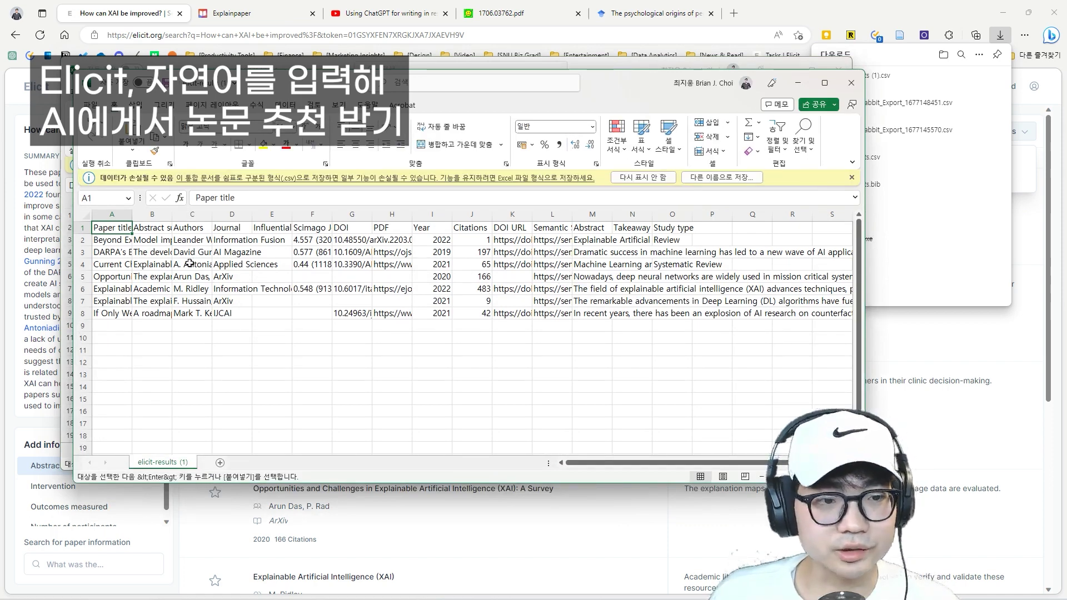
# Step: Look over the exported paper table, close the elicit-results spreadsheet, and return to the paper results in Elicit
pyautogui.moveTo(110, 226); pyautogui.dragTo(752, 313)
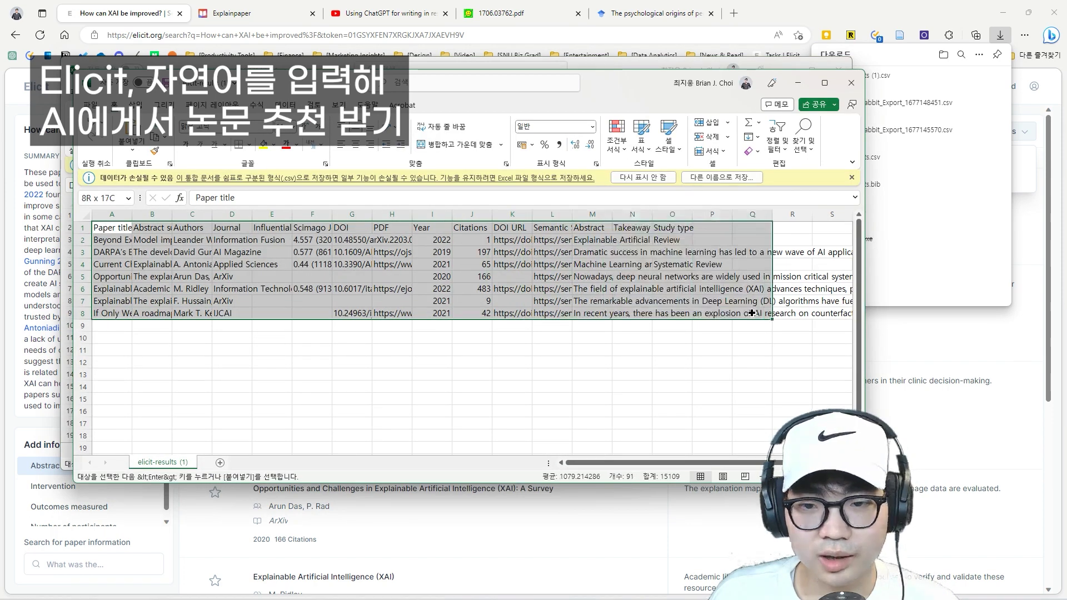
pyautogui.click(752, 314)
pyautogui.moveTo(676, 314); pyautogui.dragTo(111, 227)
pyautogui.click(313, 325)
pyautogui.click(852, 83)
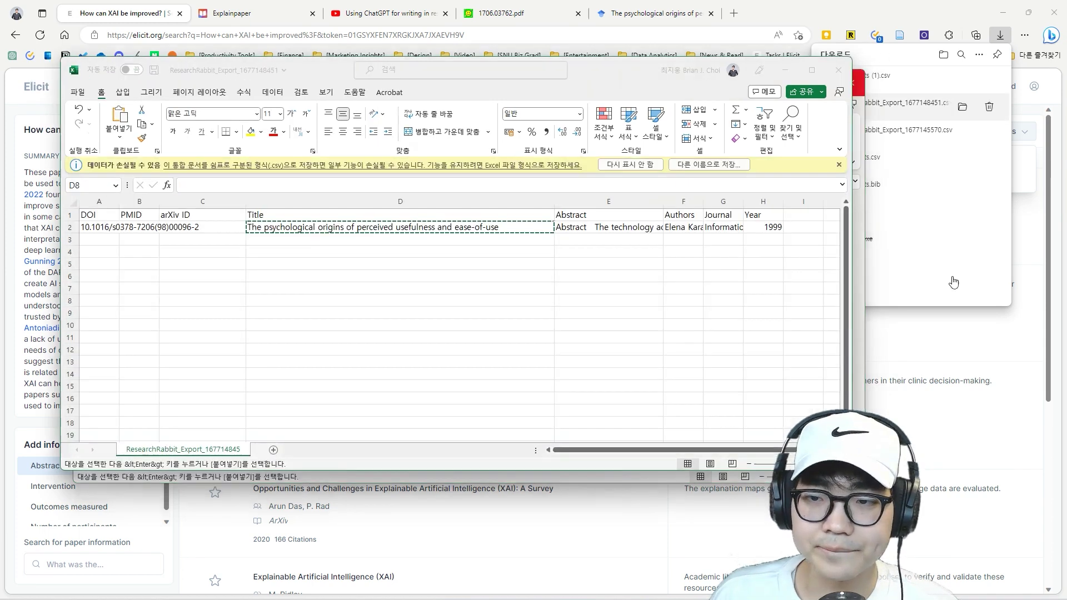
pyautogui.click(874, 13)
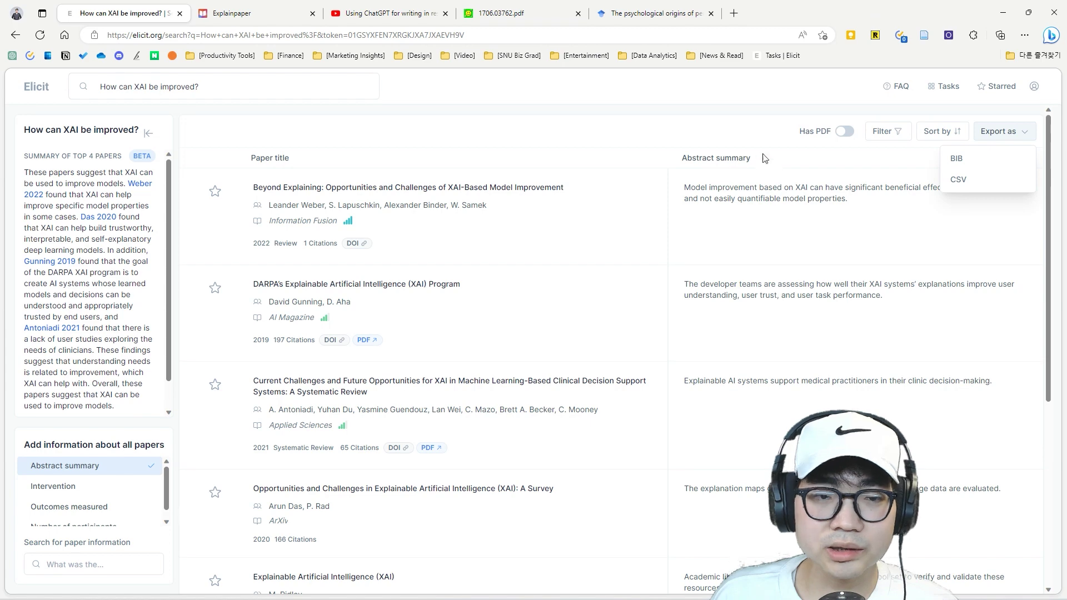
pyautogui.click(685, 103)
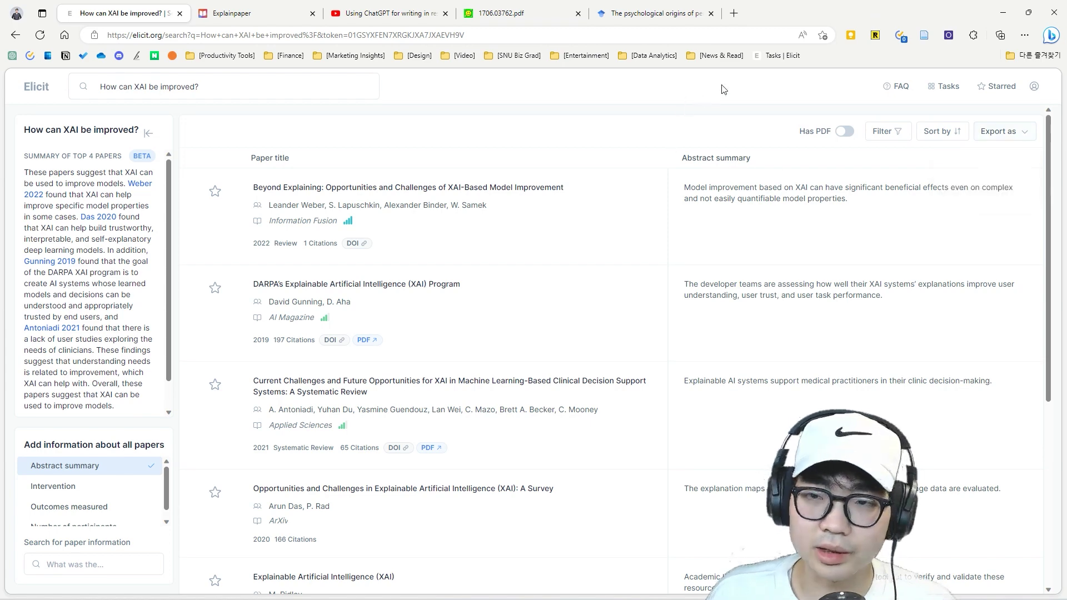
# Step: Open Elicit's task list and browse the recommended research tasks and those created by others
pyautogui.click(939, 93)
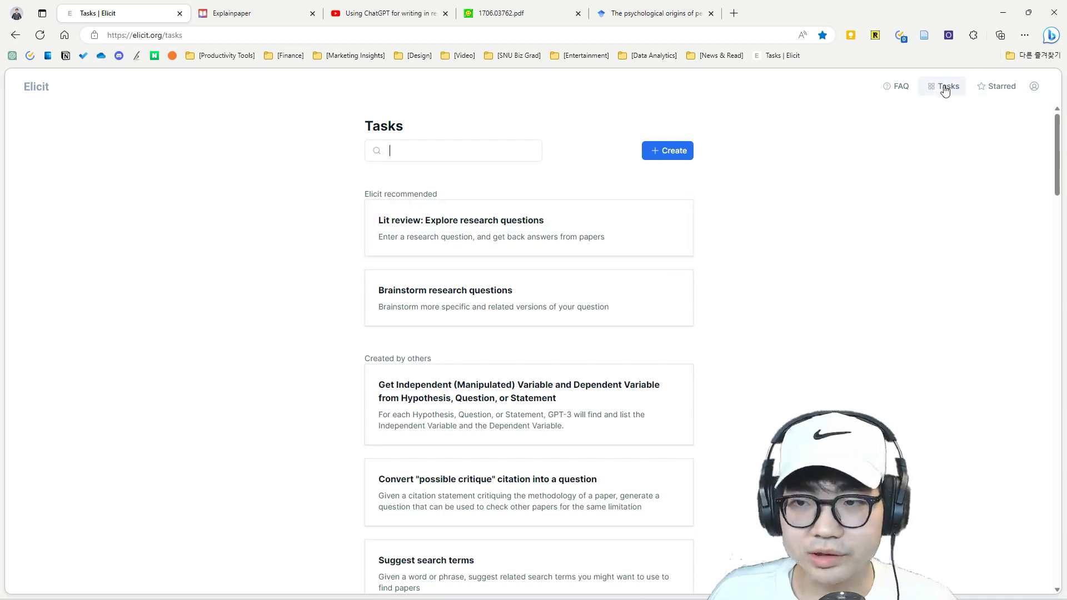
pyautogui.scroll(-2, 940, 132)
pyautogui.scroll(2, 312, 214)
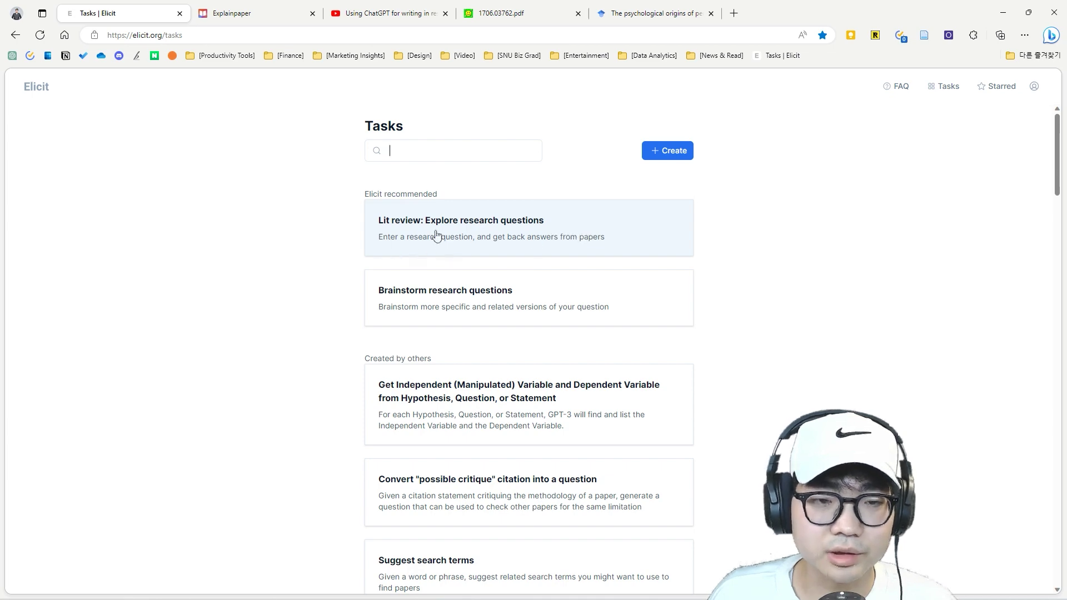
pyautogui.scroll(-2, 547, 266)
pyautogui.scroll(2, 611, 291)
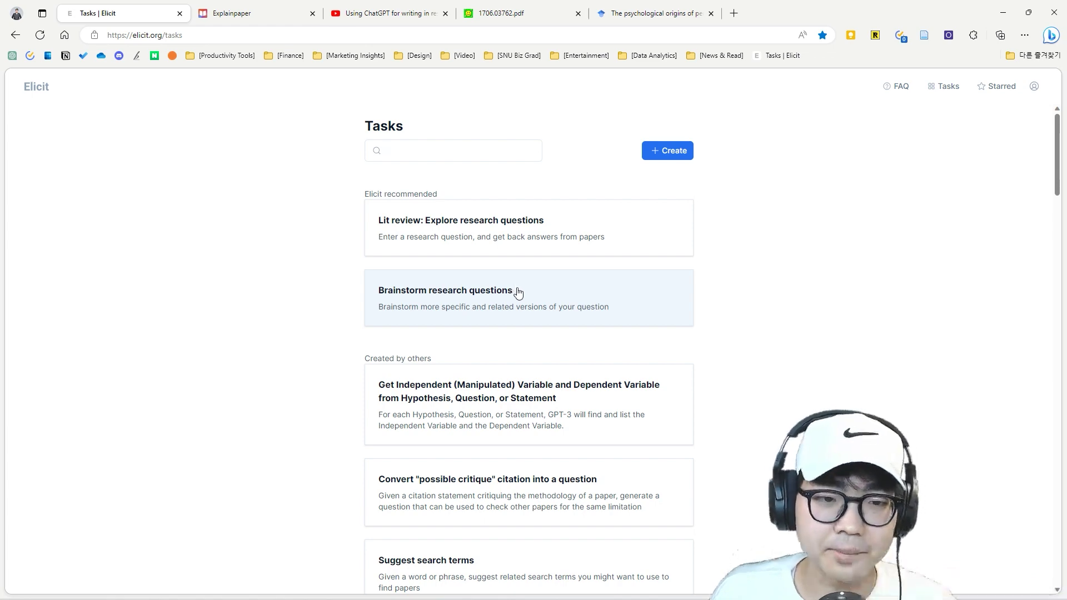
pyautogui.scroll(-4, 519, 300)
pyautogui.scroll(-2, 525, 309)
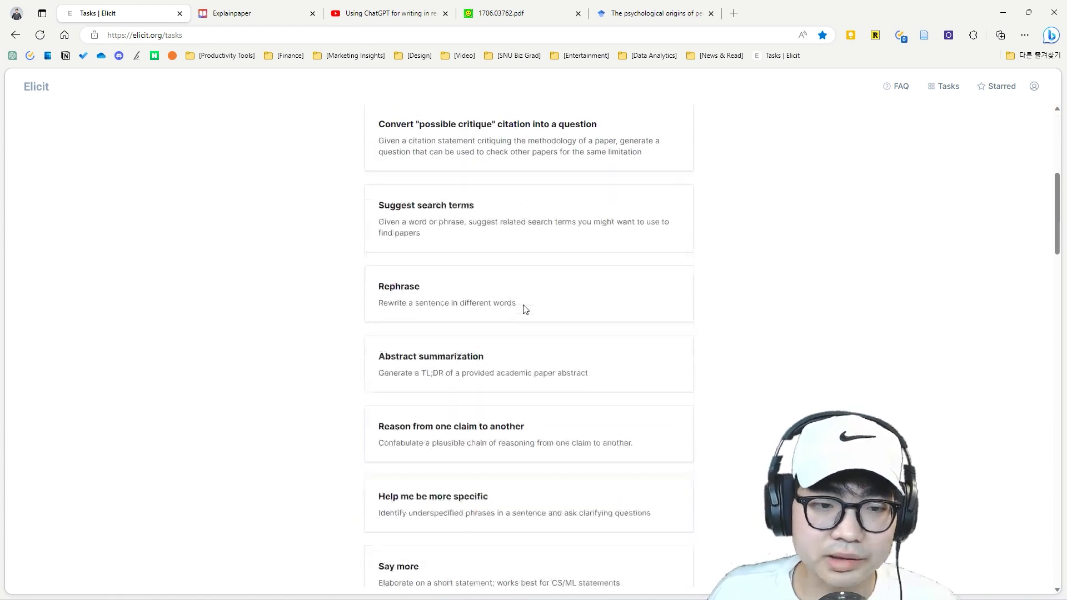
pyautogui.scroll(2, 525, 310)
pyautogui.scroll(-2, 525, 309)
pyautogui.scroll(-3, 483, 348)
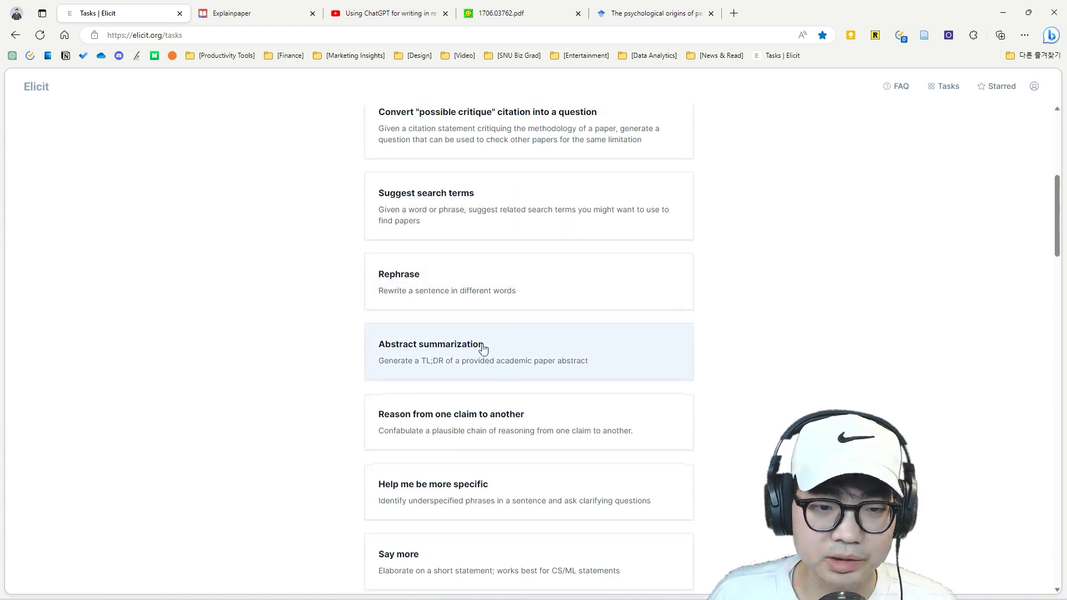
pyautogui.scroll(-3, 472, 404)
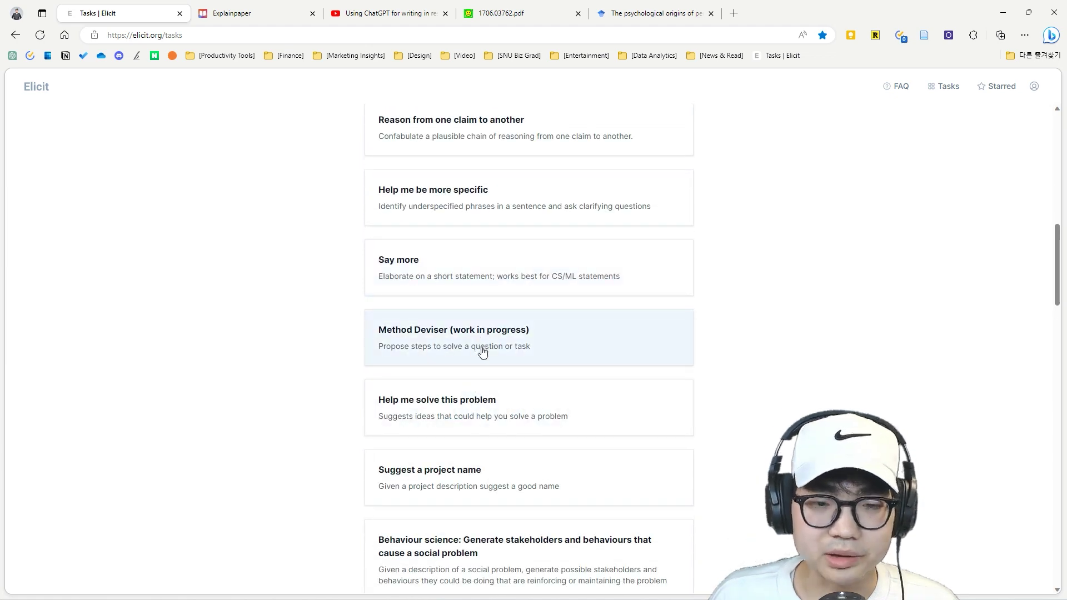
pyautogui.scroll(-3, 502, 388)
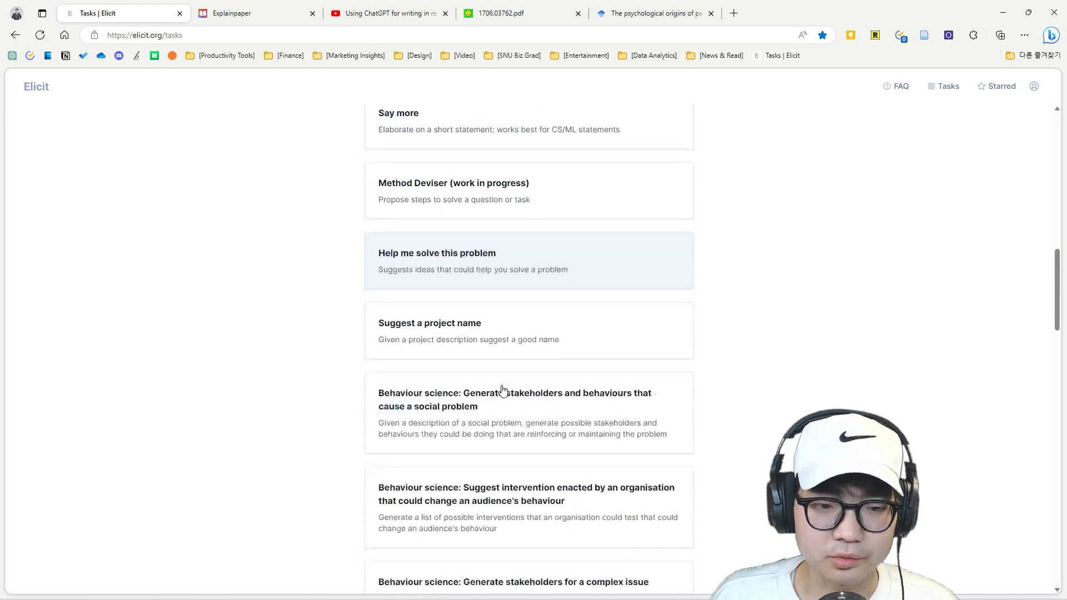
pyautogui.scroll(3, 502, 388)
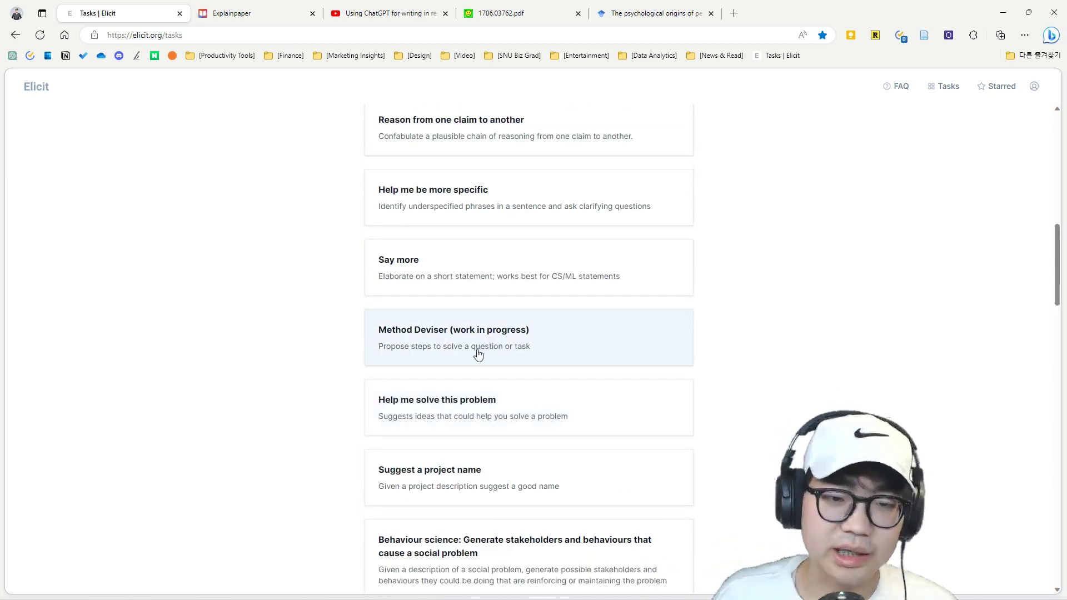
pyautogui.scroll(-5, 479, 356)
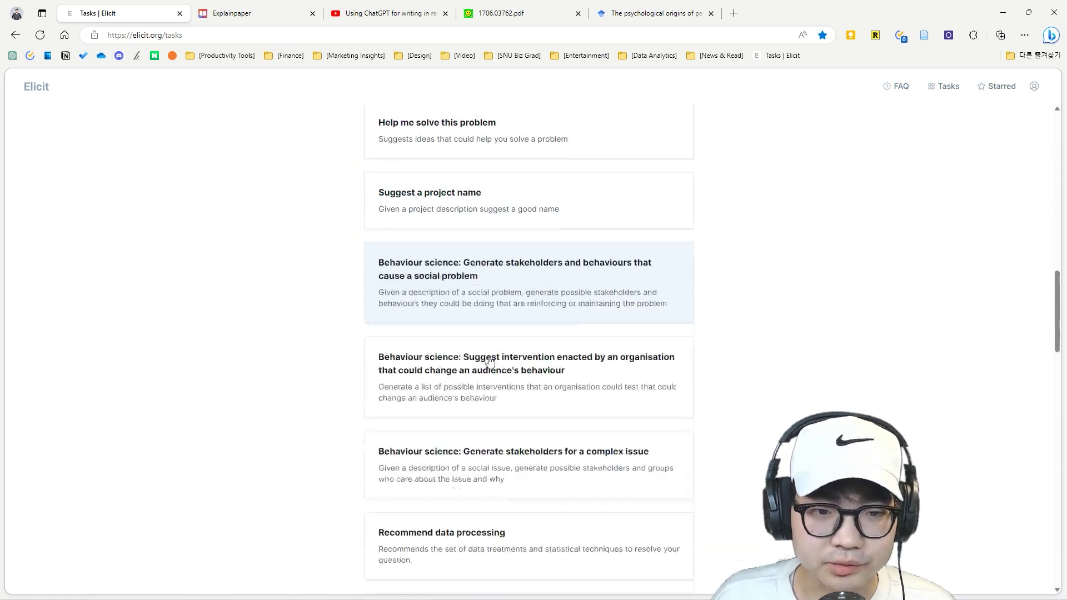
pyautogui.scroll(-2, 489, 361)
pyautogui.scroll(3, 494, 334)
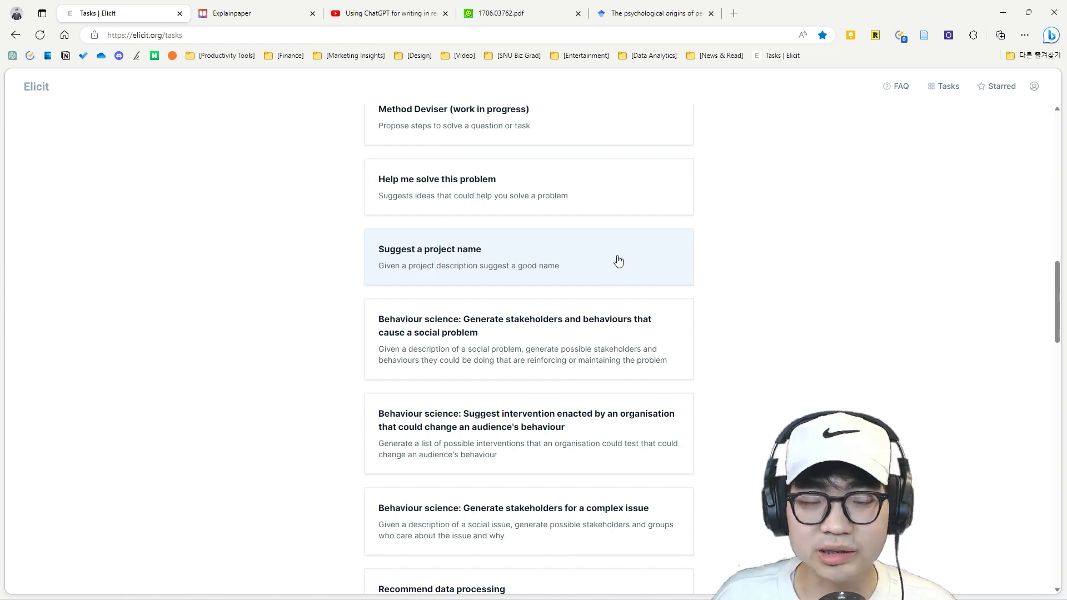
pyautogui.scroll(-15, 619, 260)
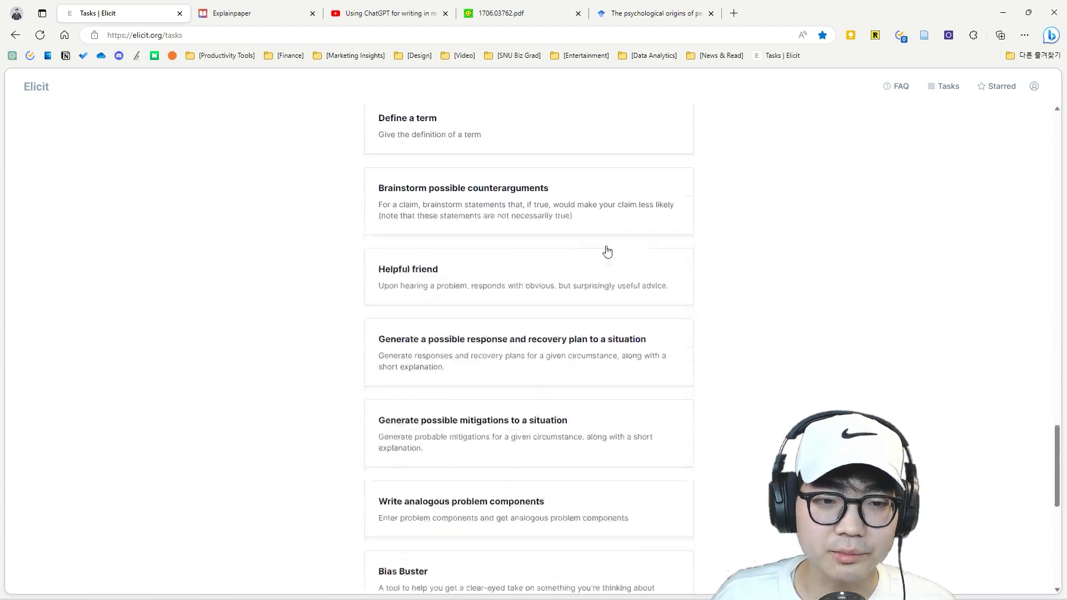
pyautogui.scroll(-10, 607, 251)
pyautogui.press('Home')
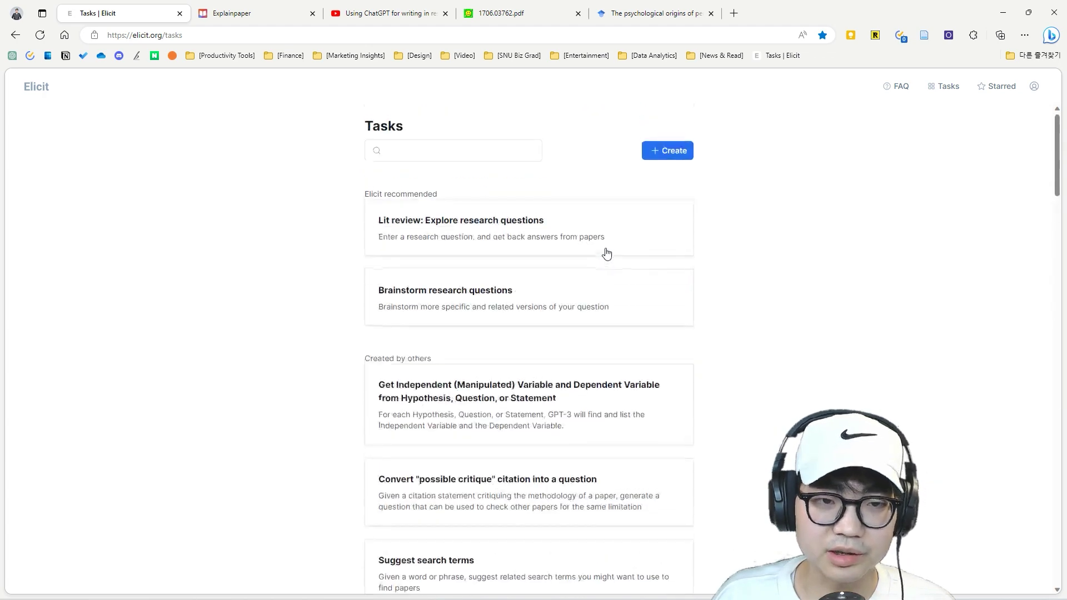
pyautogui.scroll(-2, 666, 233)
pyautogui.scroll(2, 719, 367)
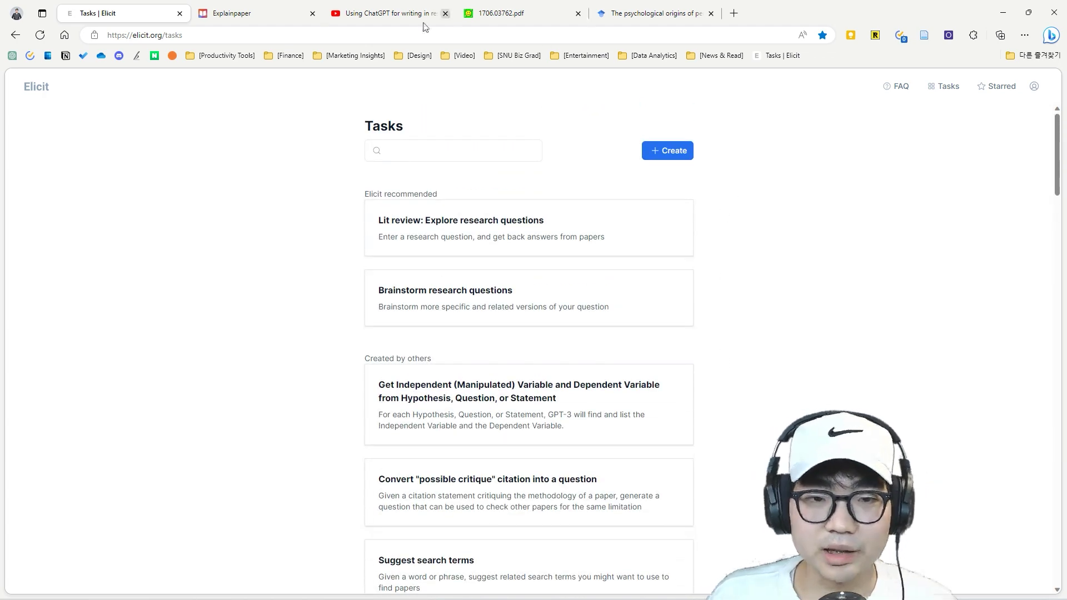
# Step: Return to Elicit's home page, run the suggested question "What is the impact of creatine on cognition?", and skim the found papers
pyautogui.click(35, 89)
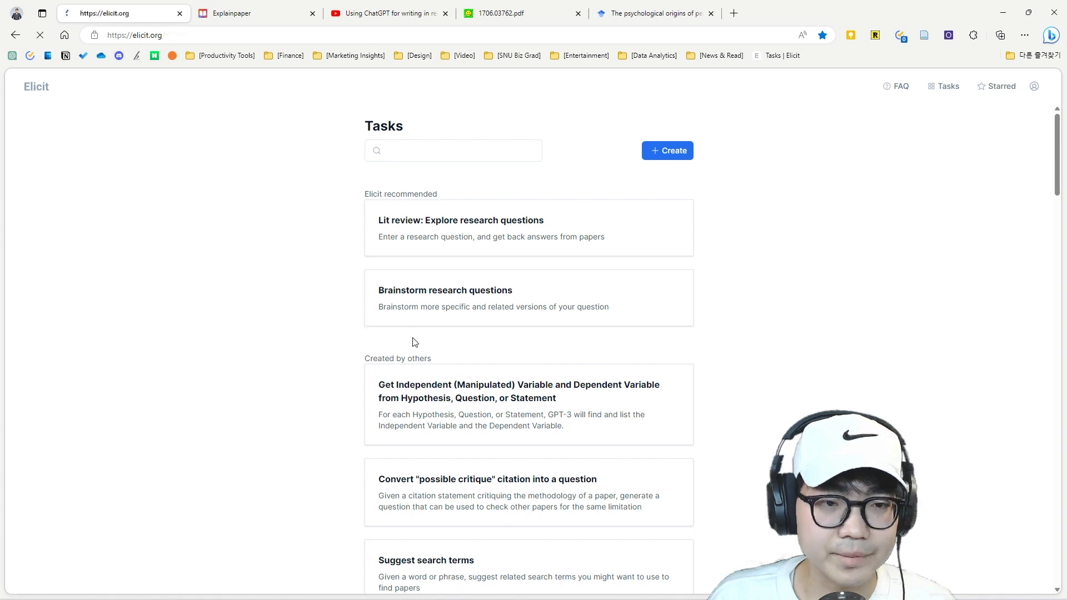
pyautogui.click(432, 316)
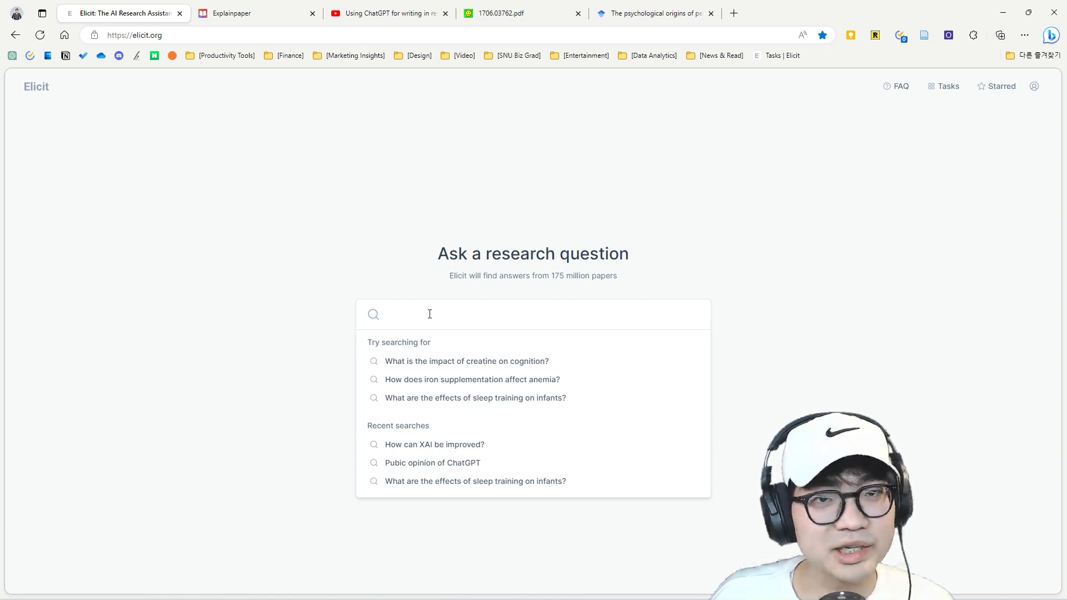
pyautogui.click(432, 362)
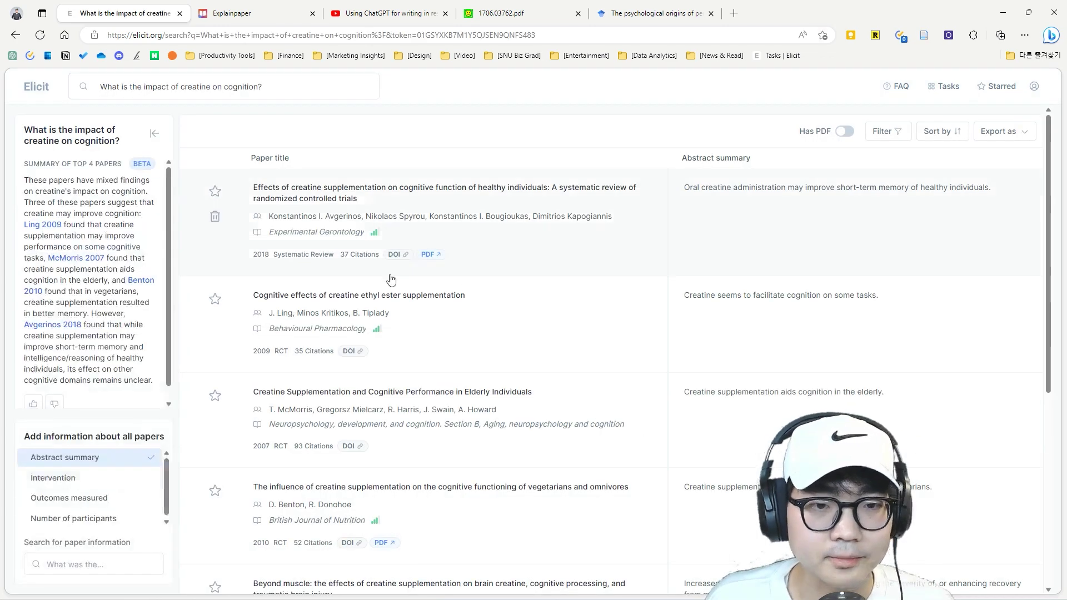
pyautogui.scroll(-2, 637, 301)
pyautogui.scroll(2, 637, 301)
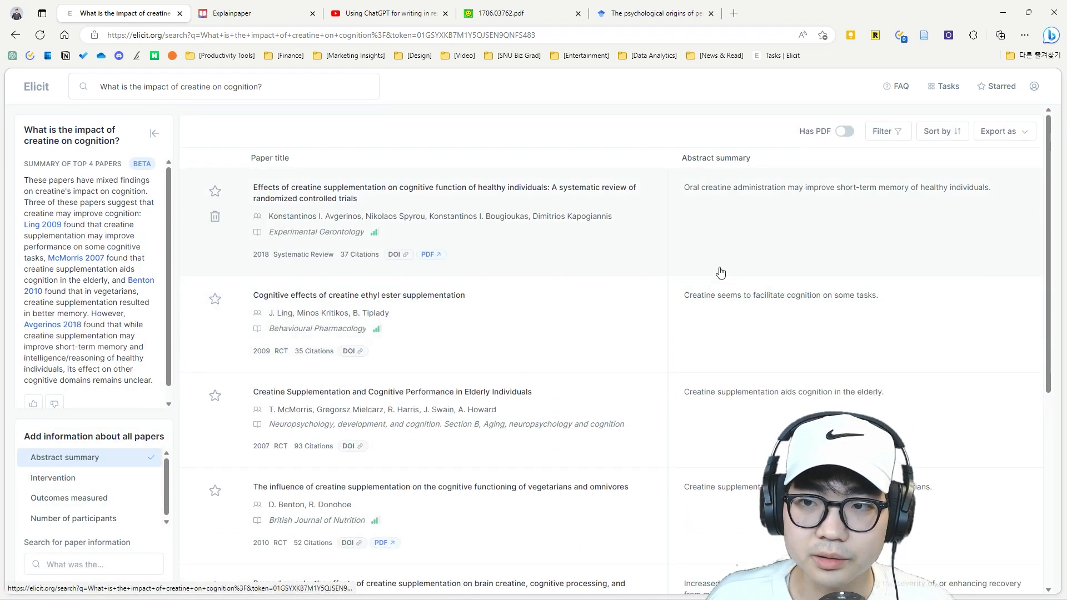
# Step: Limit the results to papers that have a PDF and look over the available study type filters
pyautogui.click(847, 133)
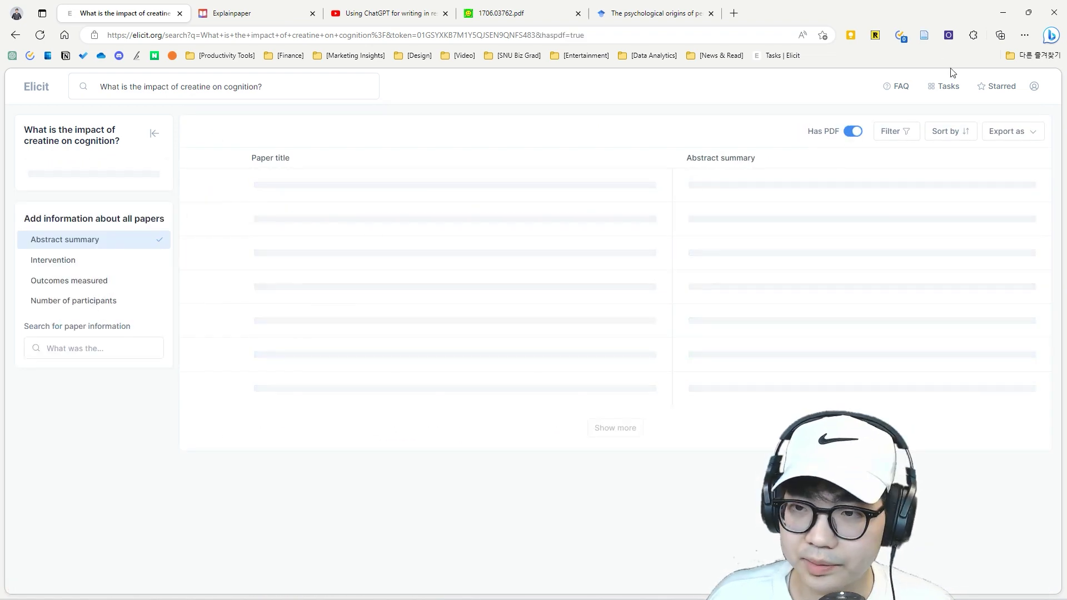
pyautogui.click(896, 134)
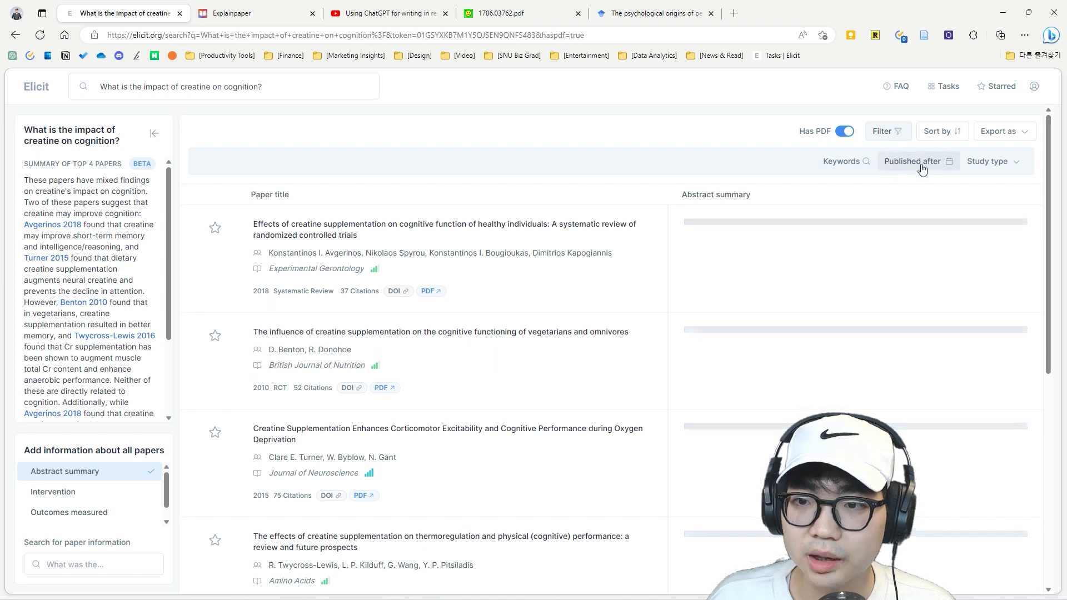
pyautogui.click(994, 166)
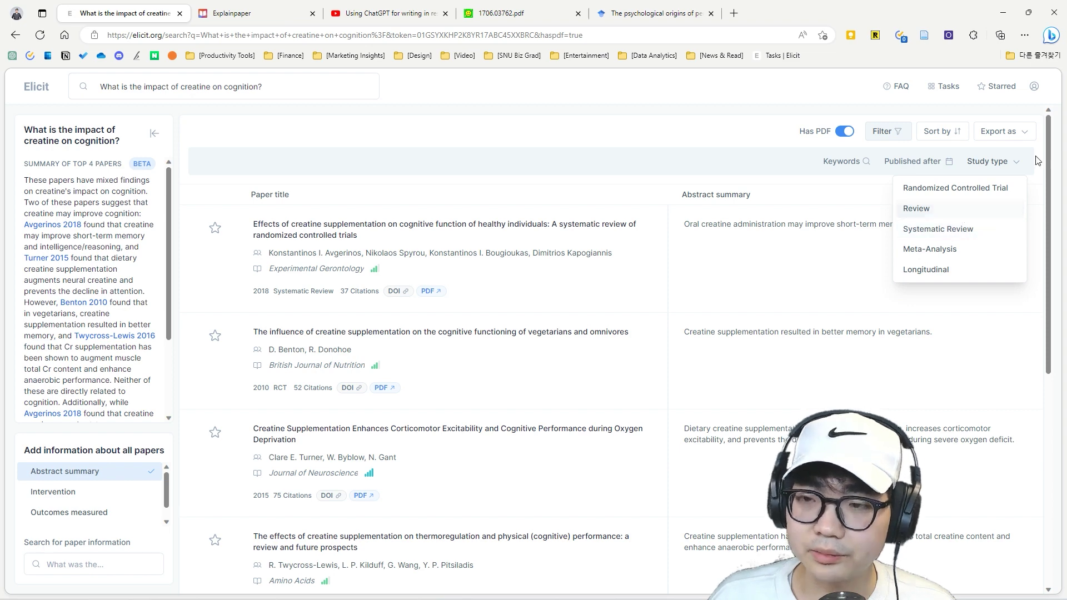
pyautogui.click(1014, 162)
# Step: Sort the found papers by citations in descending order
pyautogui.click(954, 134)
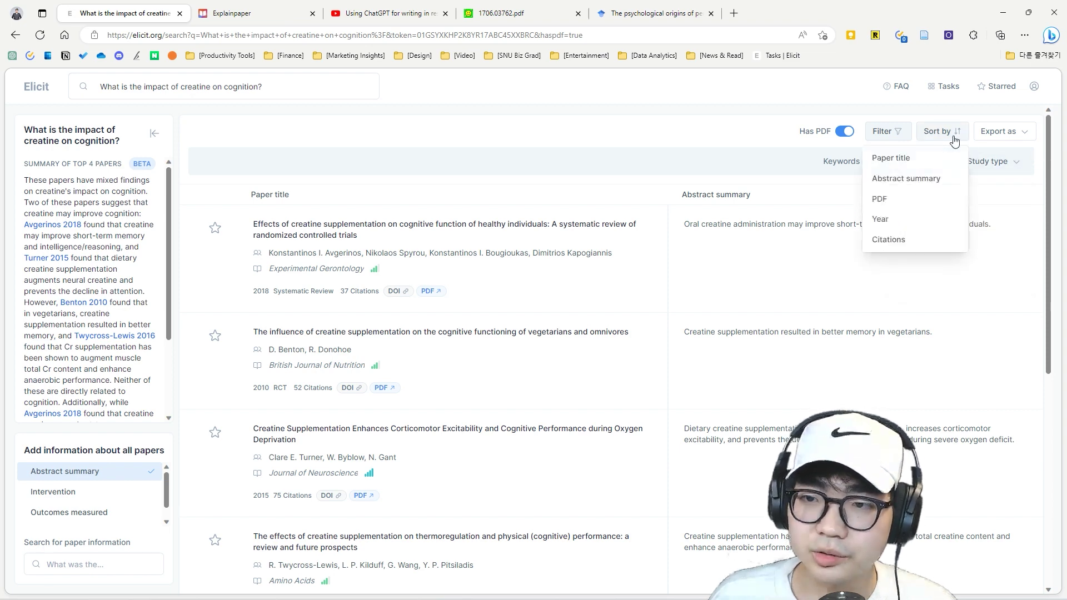
pyautogui.click(904, 240)
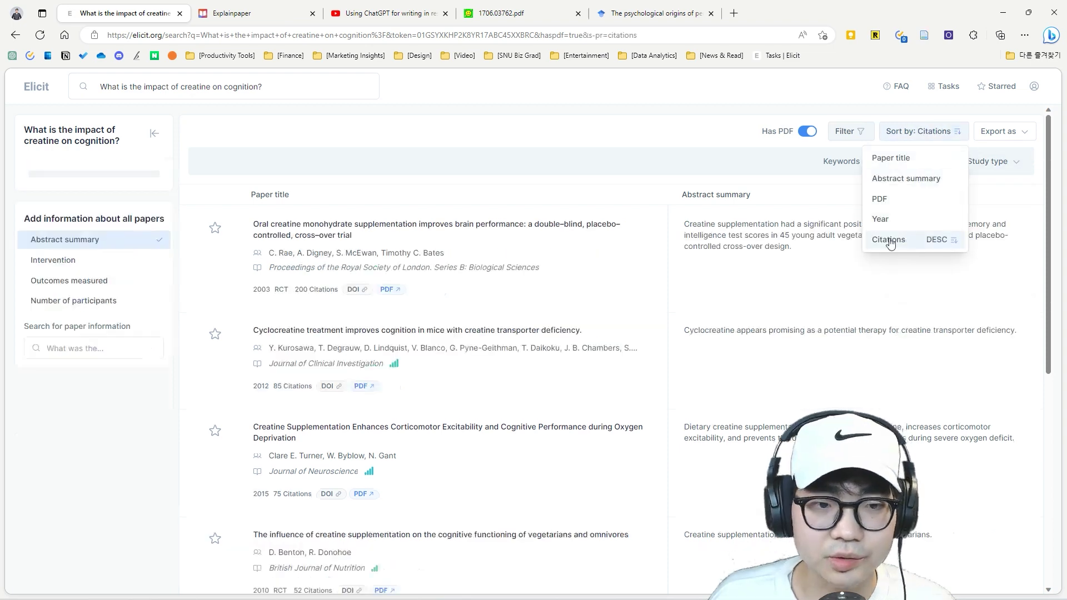
pyautogui.click(661, 149)
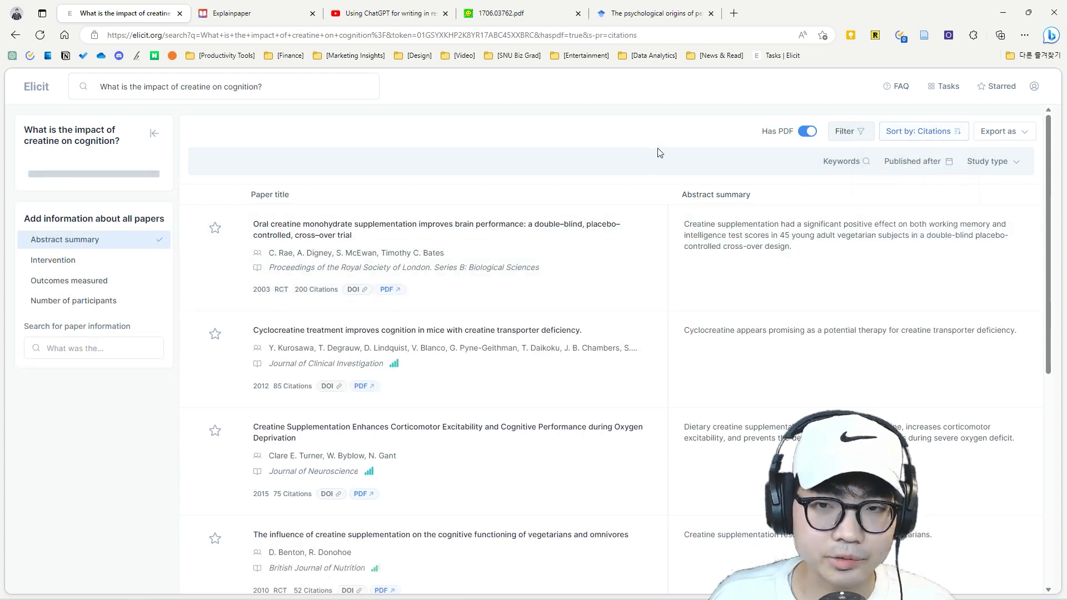
# Step: Add the Intervention column to the paper table and skim its entries for the listed papers
pyautogui.click(95, 265)
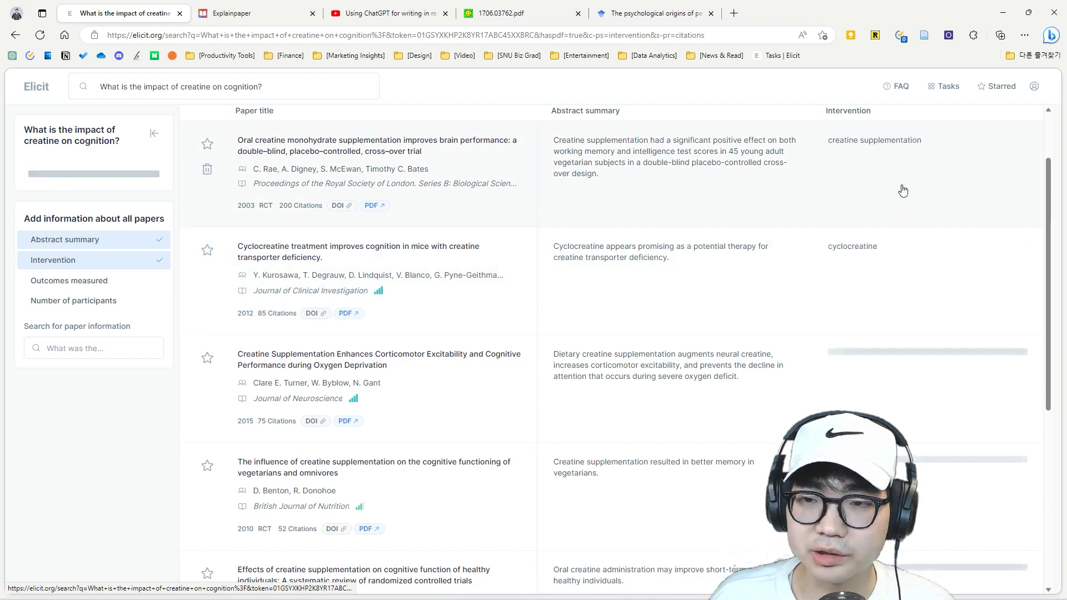
pyautogui.scroll(-6, 907, 176)
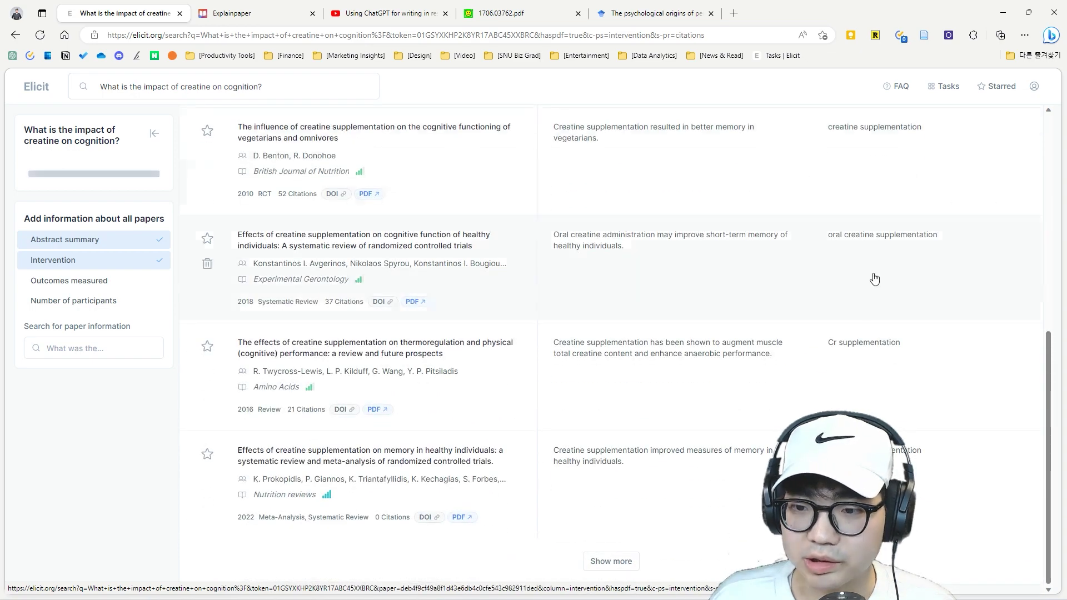
pyautogui.scroll(6, 874, 278)
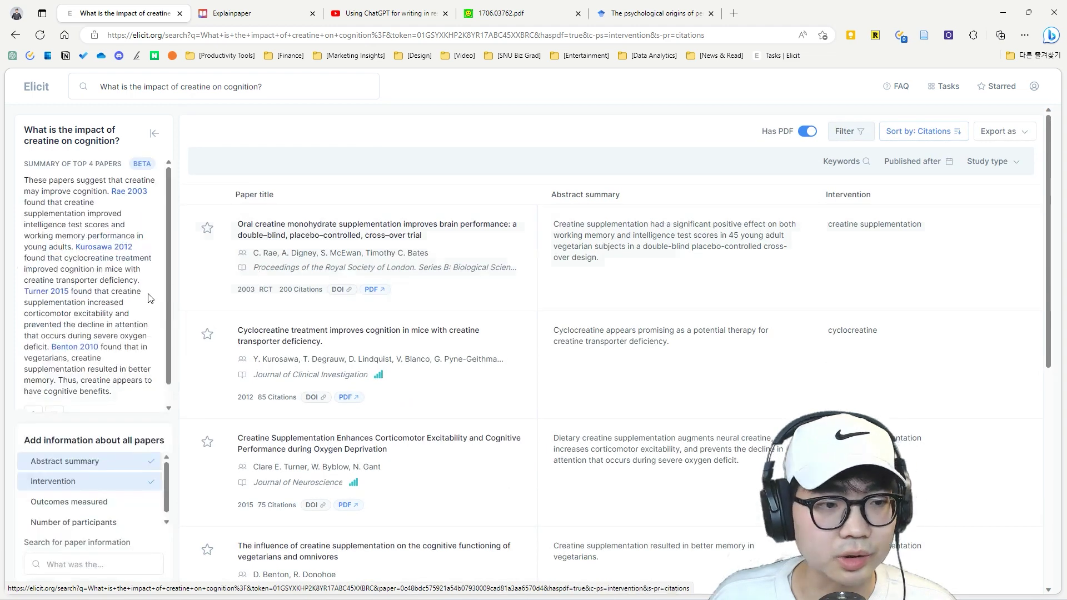
# Step: Remove the Intervention and Abstract summary columns from the paper table
pyautogui.click(127, 485)
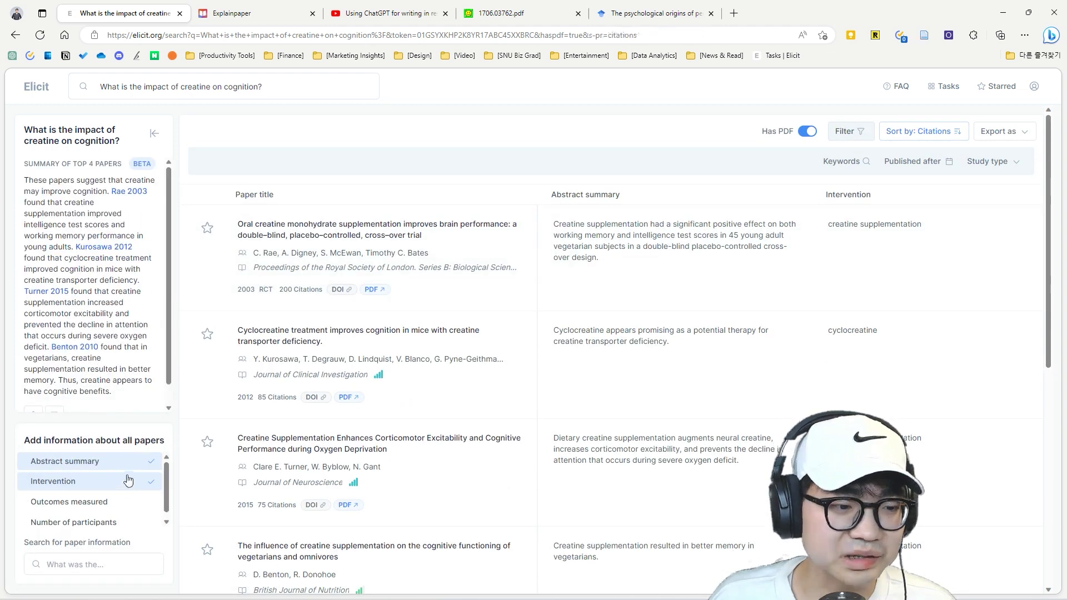
pyautogui.click(128, 465)
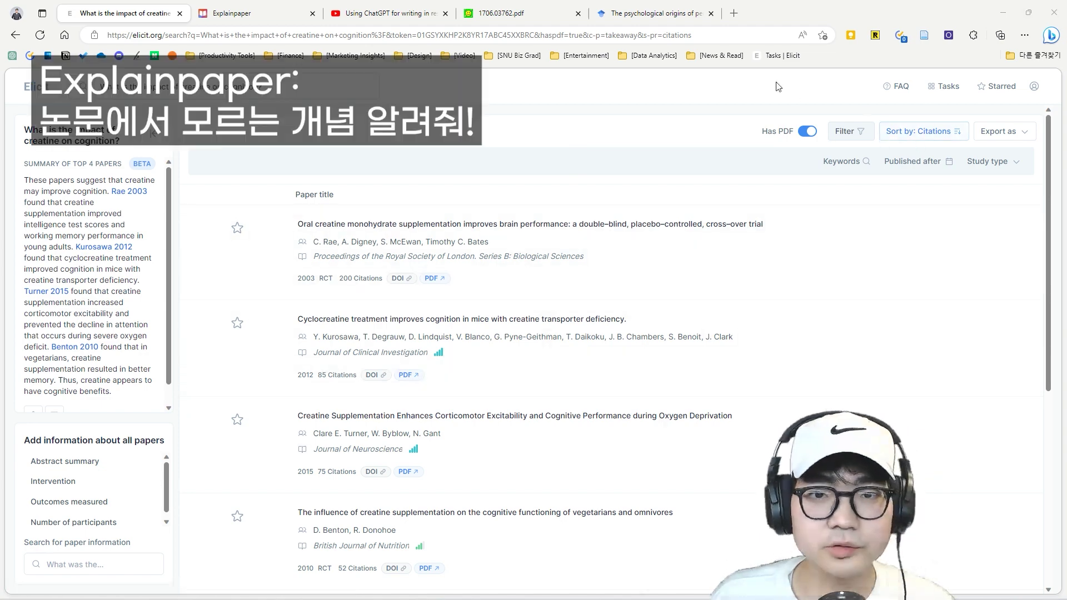
# Step: Switch to Explainpaper, close the Elicit results page, and go to Explainpaper's home page
pyautogui.click(278, 16)
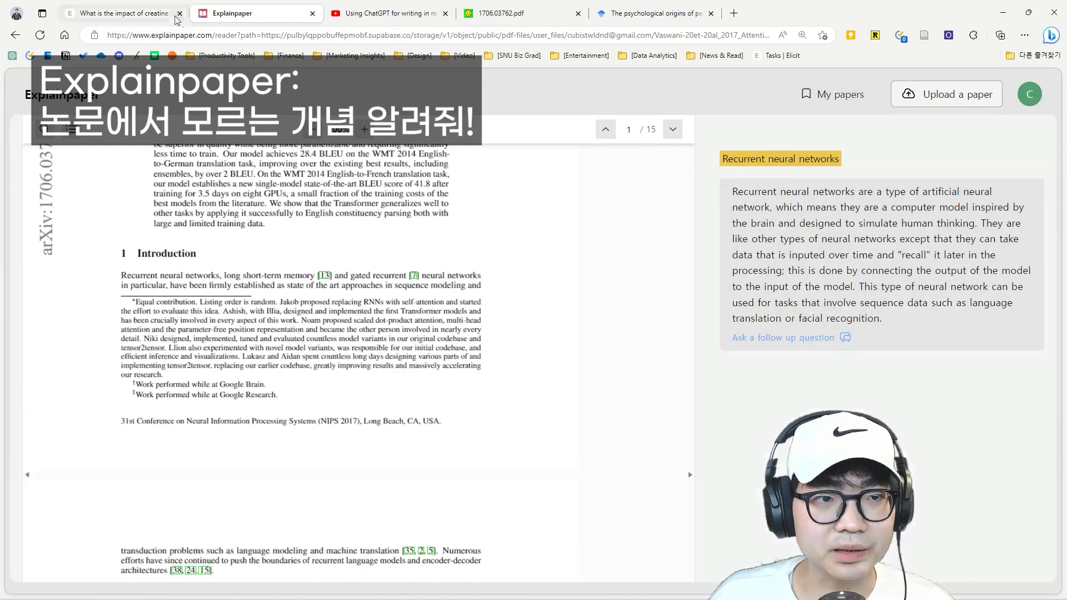
pyautogui.click(179, 14)
pyautogui.scroll(6, 269, 267)
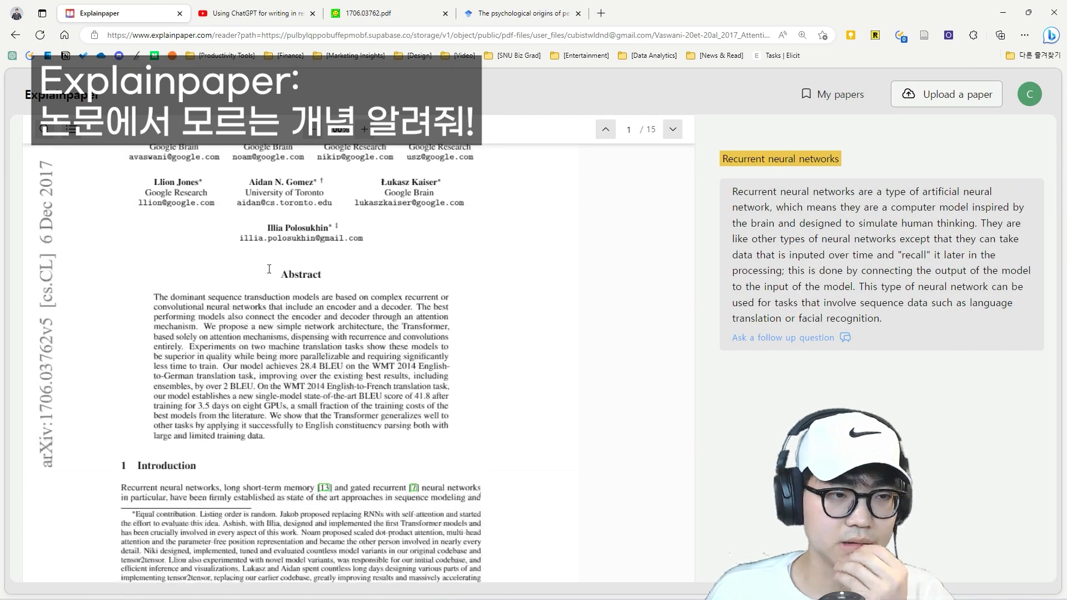
pyautogui.click(81, 100)
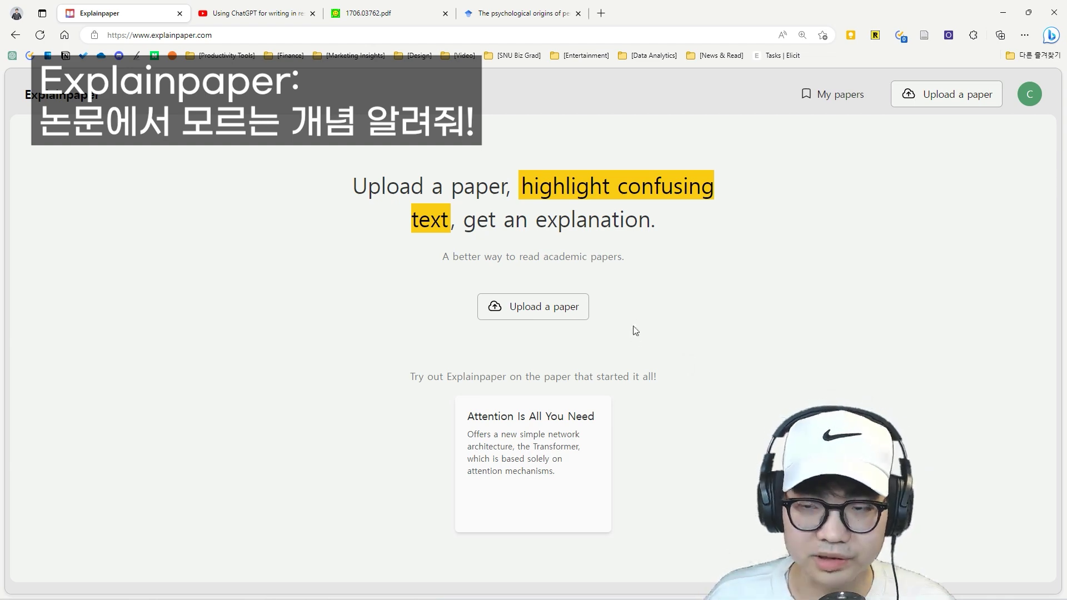
# Step: Switch to Zotero and reveal the PDF attachment of the 2012 paper on consumer acceptance and use of information technology
pyautogui.hotkey('alt', 'Tab')
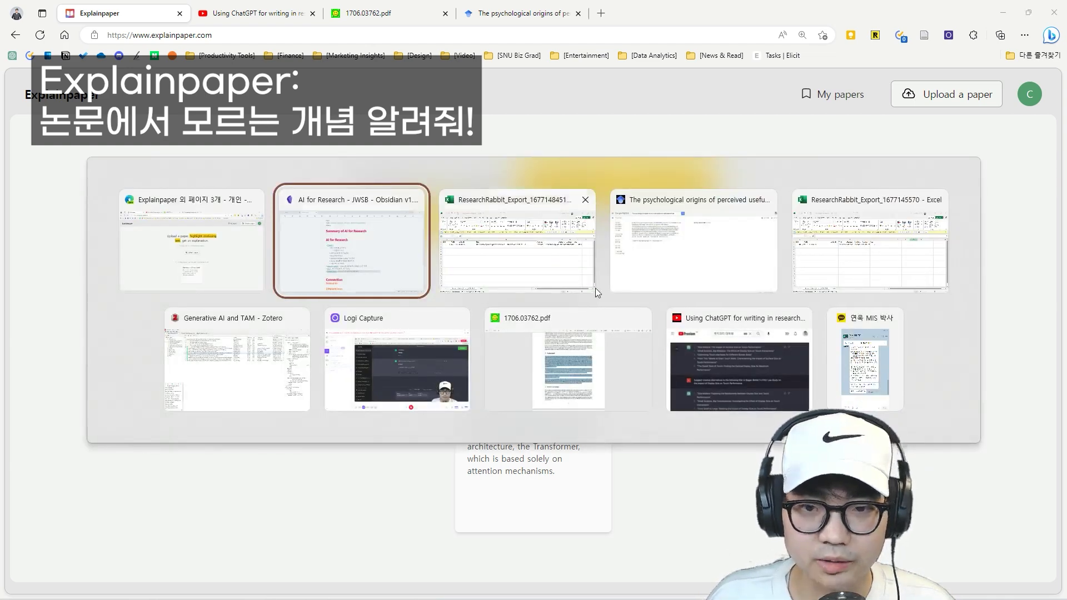
pyautogui.click(294, 383)
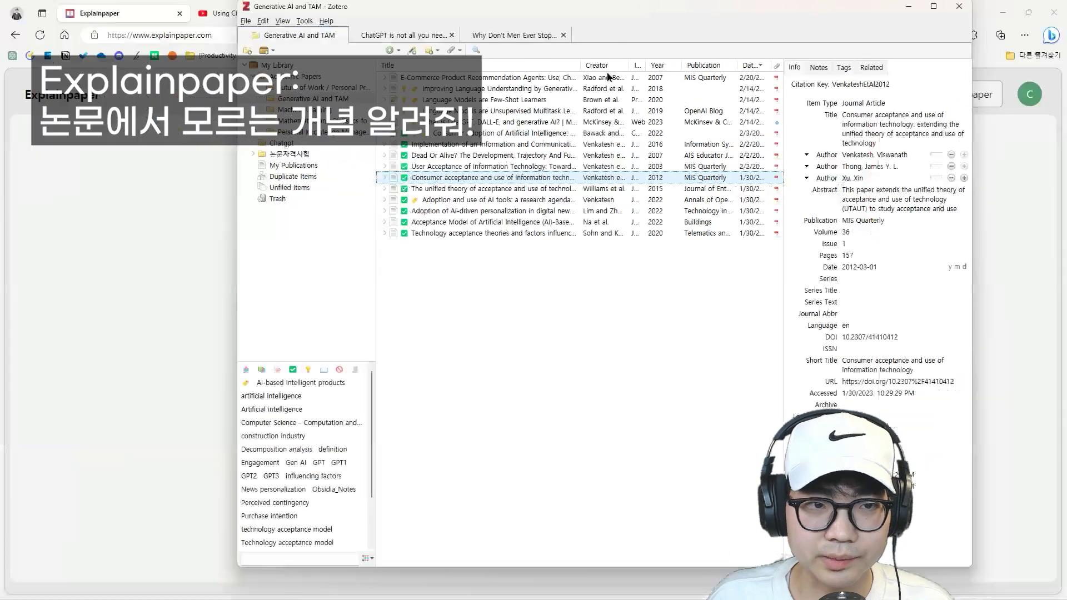
pyautogui.moveTo(750, 76); pyautogui.dragTo(704, 285)
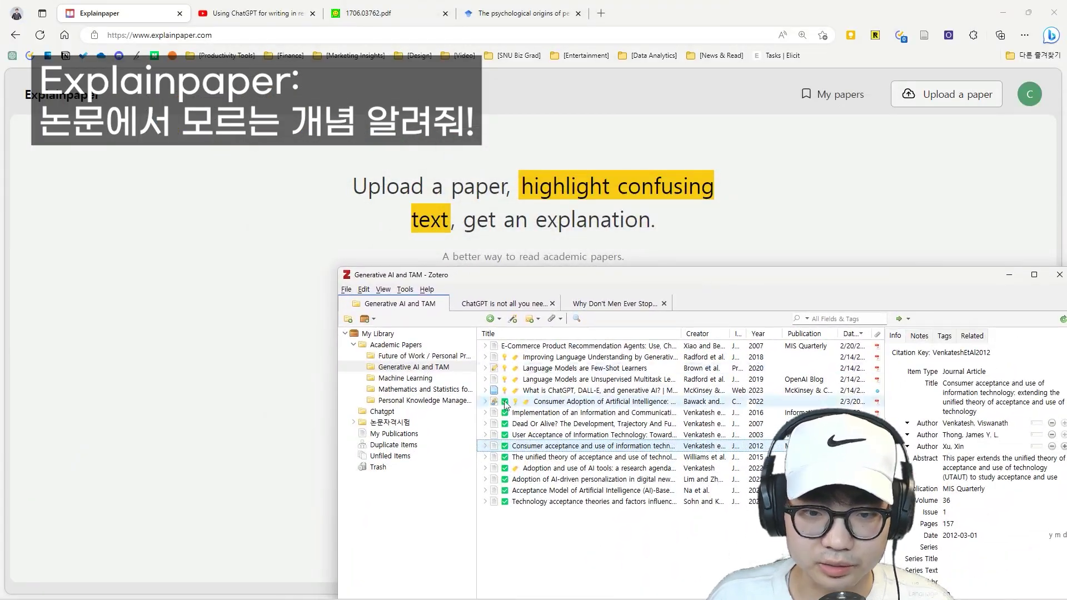
pyautogui.click(485, 446)
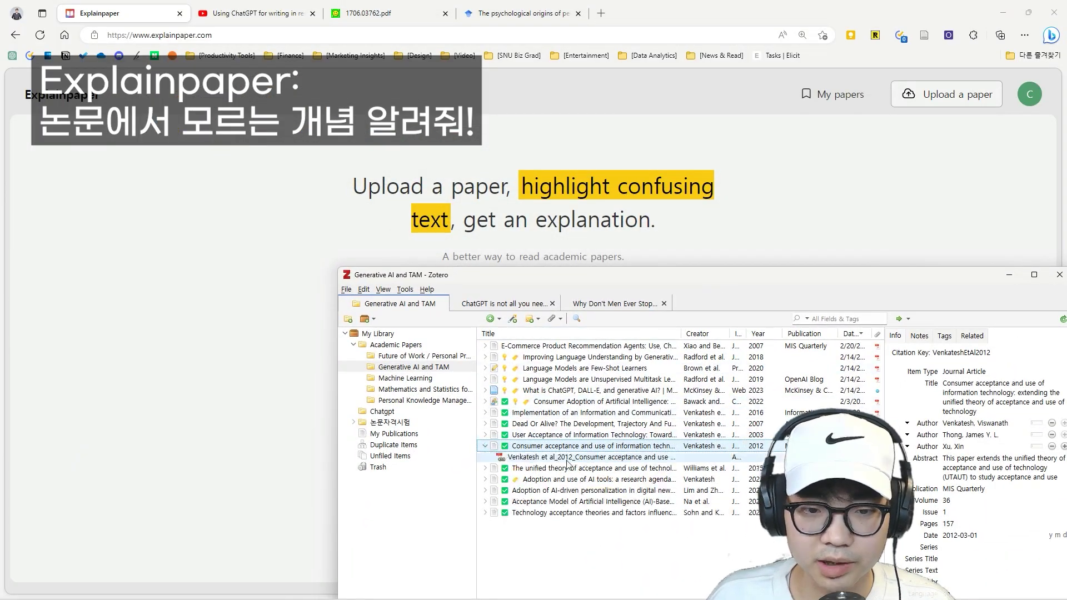
pyautogui.moveTo(621, 276); pyautogui.dragTo(870, 356)
# Step: Upload the 2012 consumer acceptance paper's PDF from Zotero to Explainpaper
pyautogui.click(550, 307)
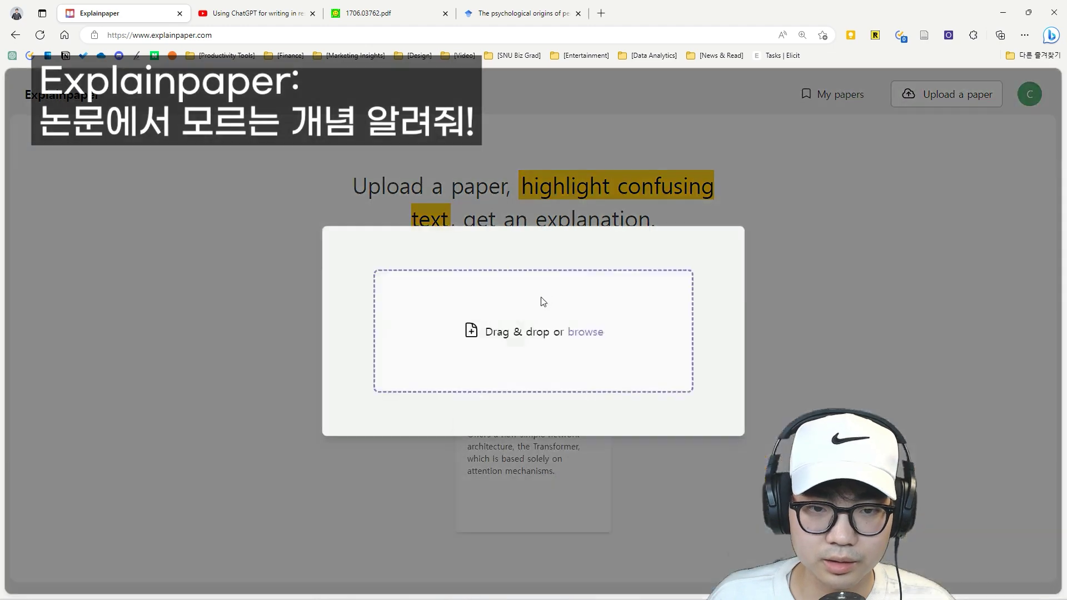
pyautogui.hotkey('alt', 'Tab')
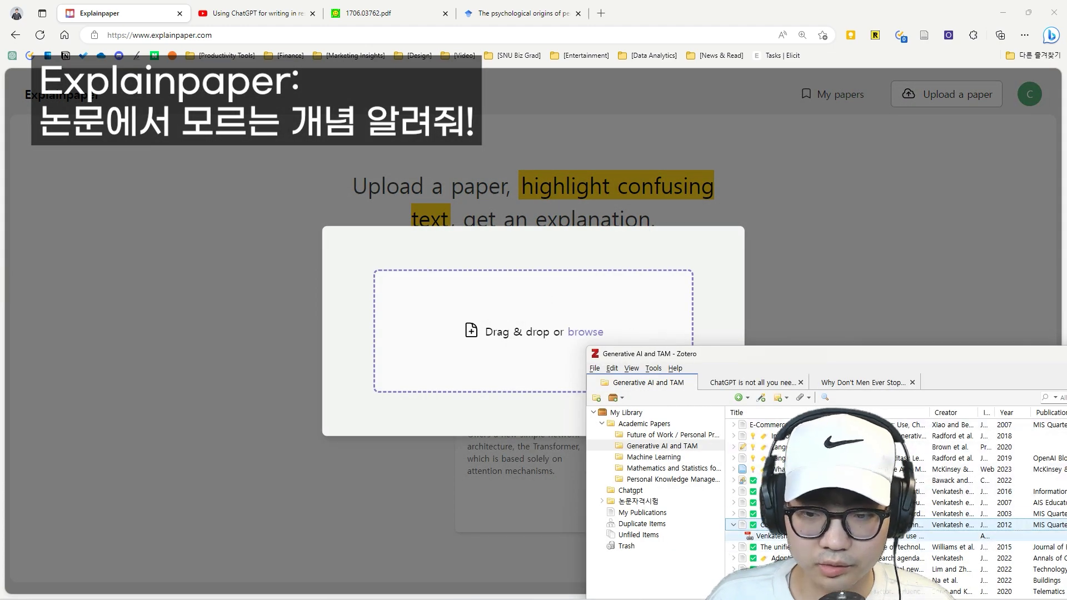
pyautogui.moveTo(769, 536); pyautogui.dragTo(471, 345)
pyautogui.click(539, 363)
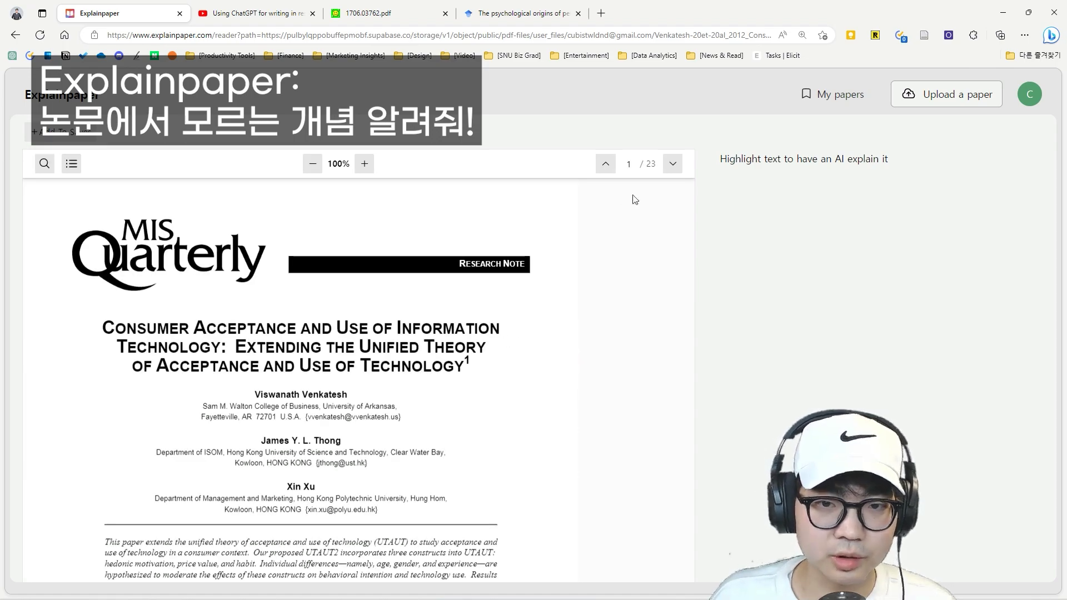
# Step: Highlight the term UTAUT in the "Unified Theory of Acceptance and Use of Technology" section to get an AI explanation
pyautogui.scroll(-7, 528, 314)
pyautogui.scroll(-3, 463, 371)
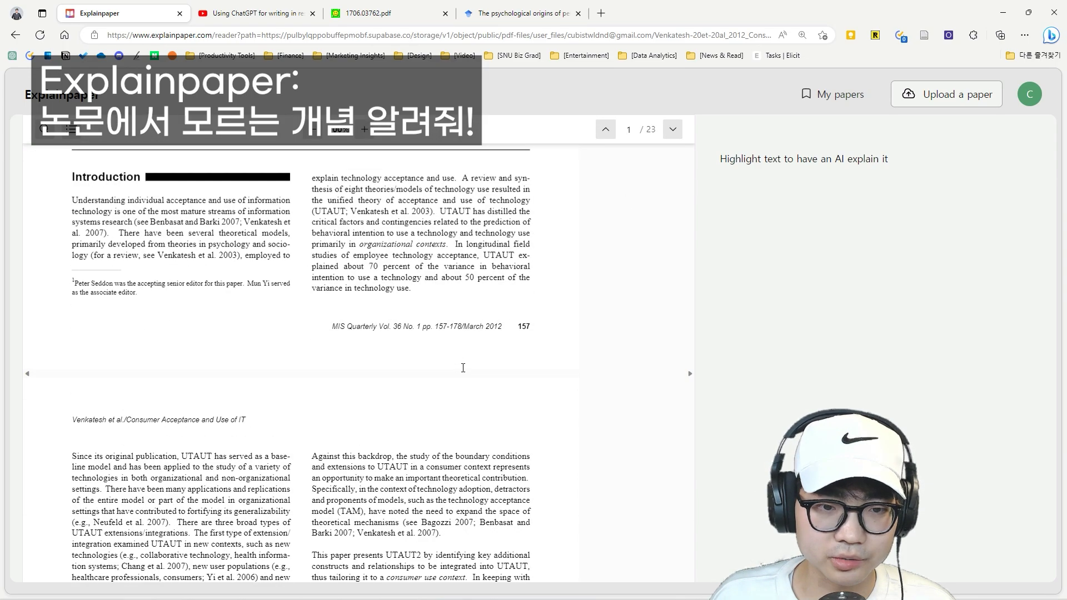
pyautogui.scroll(-10, 463, 367)
pyautogui.scroll(-3, 474, 398)
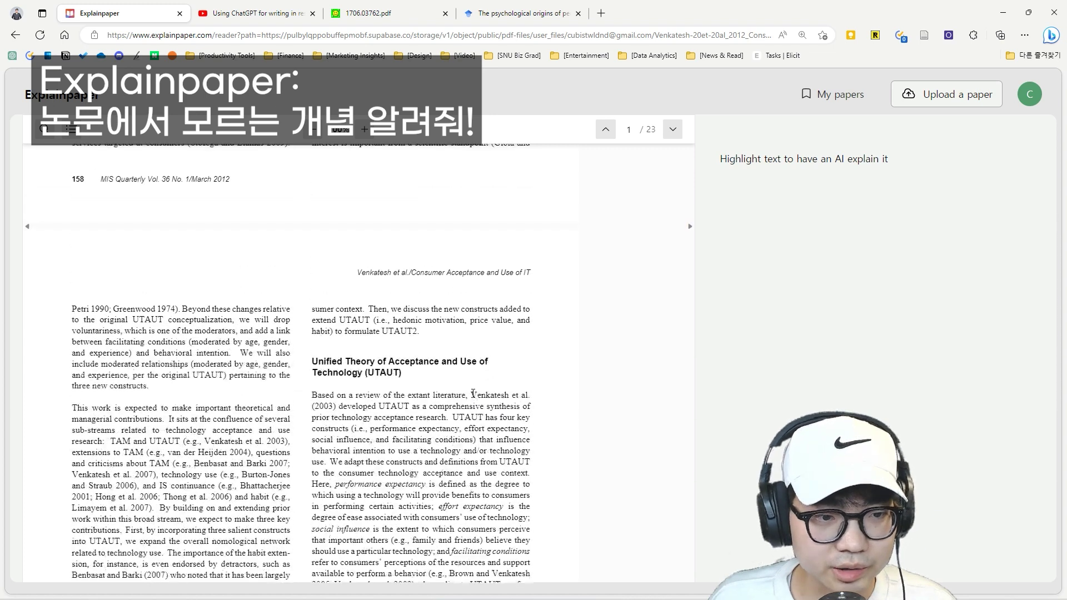
pyautogui.scroll(-1, 473, 393)
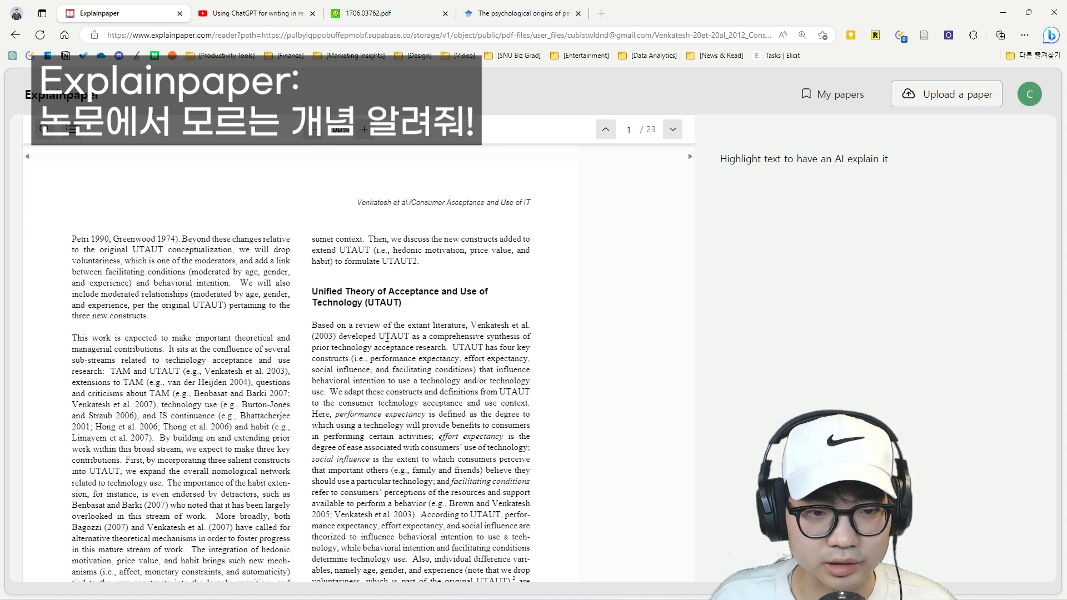
pyautogui.moveTo(380, 336); pyautogui.dragTo(395, 337)
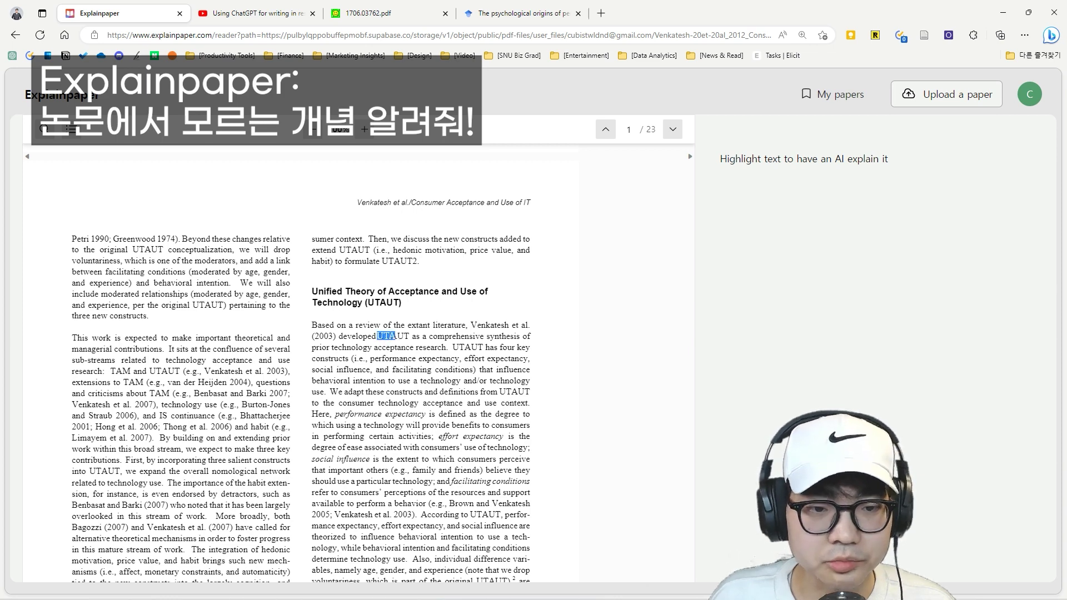
pyautogui.moveTo(408, 335); pyautogui.dragTo(409, 335)
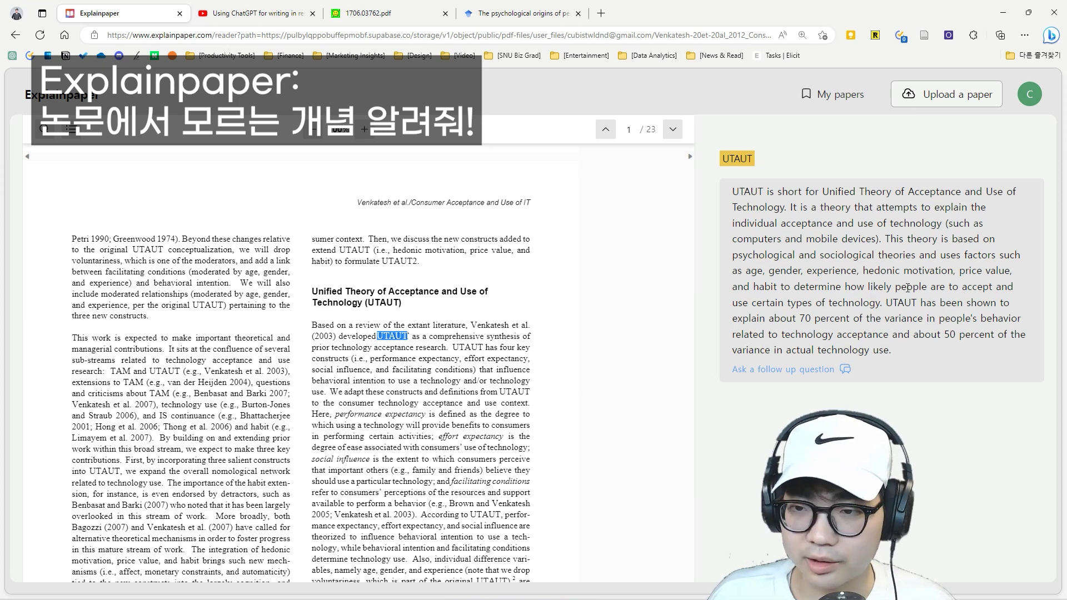
# Step: Ask the follow-up question "What are some extensions of this concept" about the UTAUT explanation and read the answer
pyautogui.click(827, 369)
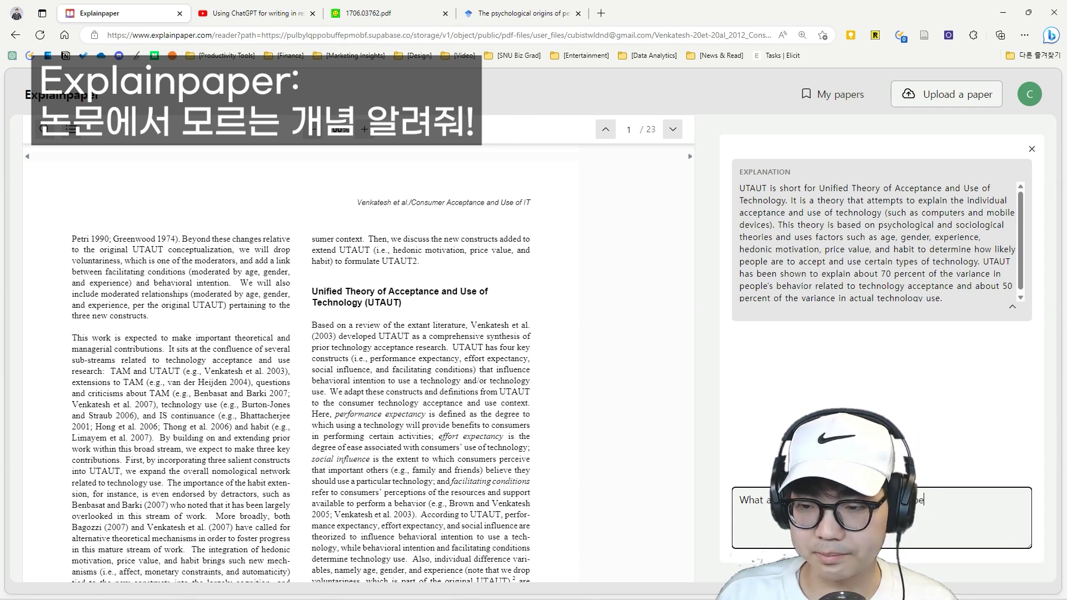
pyautogui.press('Return')
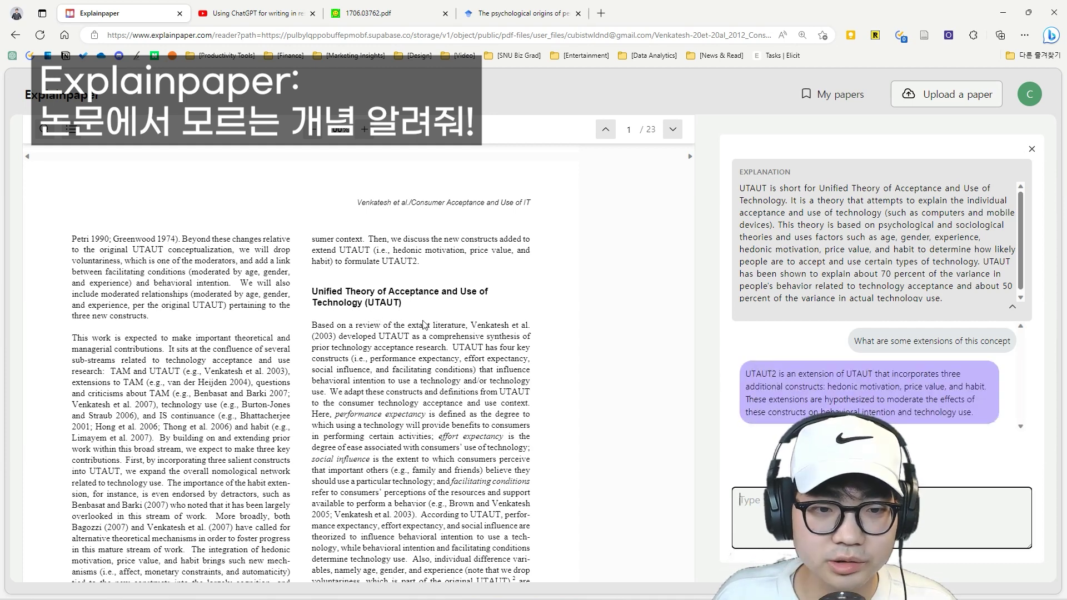
pyautogui.moveTo(754, 373); pyautogui.dragTo(886, 396)
pyautogui.click(892, 409)
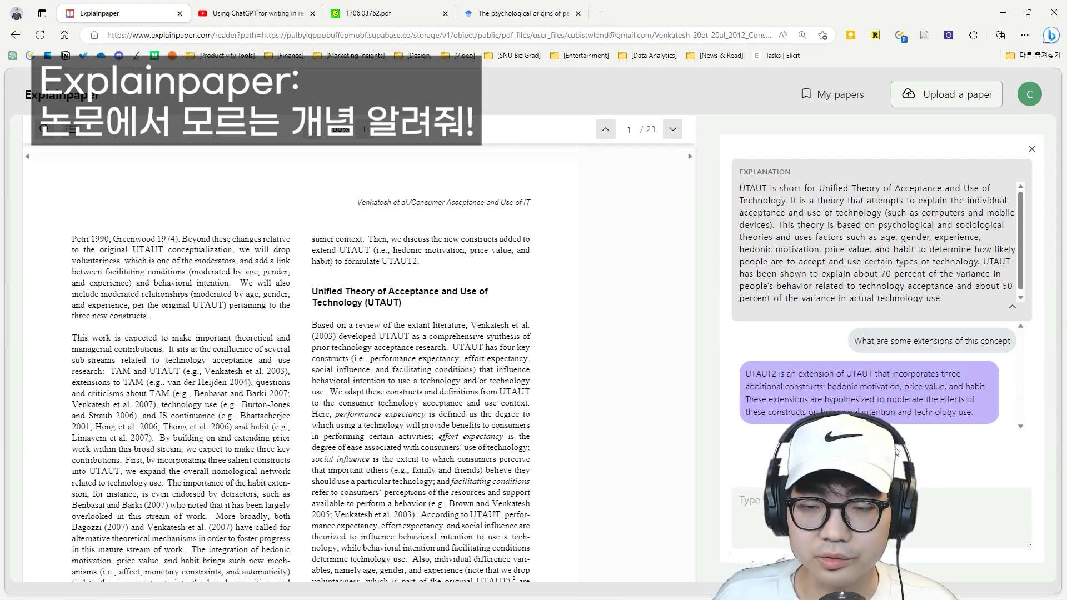
# Step: Search the paper for "tpb" to locate the theory of planned behavior passage
pyautogui.scroll(-10, 393, 492)
pyautogui.scroll(4, 400, 483)
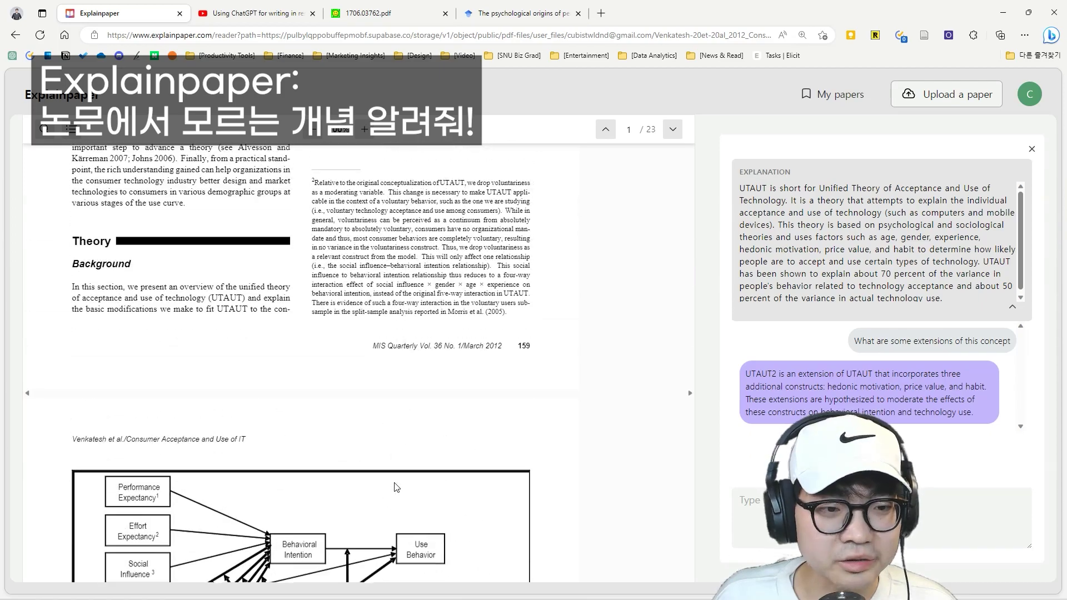
pyautogui.scroll(-15, 400, 483)
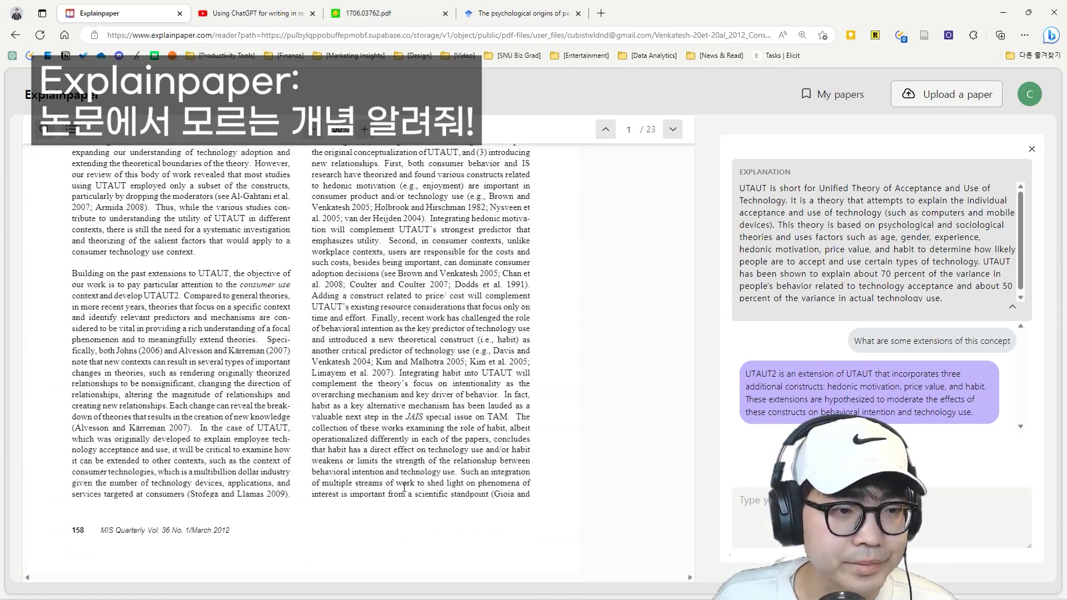
pyautogui.scroll(20, 404, 487)
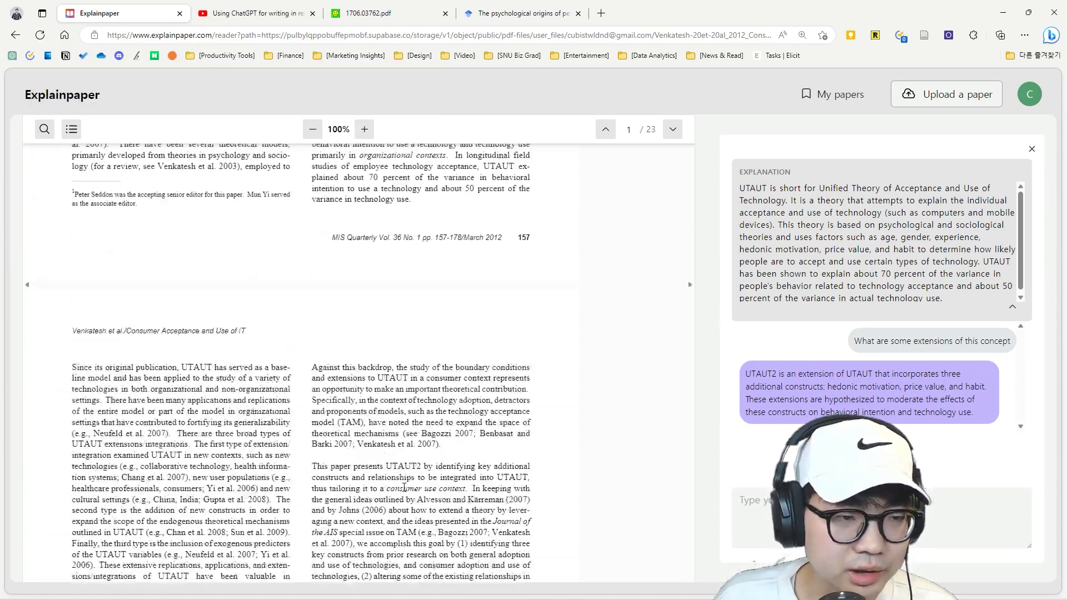
pyautogui.scroll(-8, 405, 492)
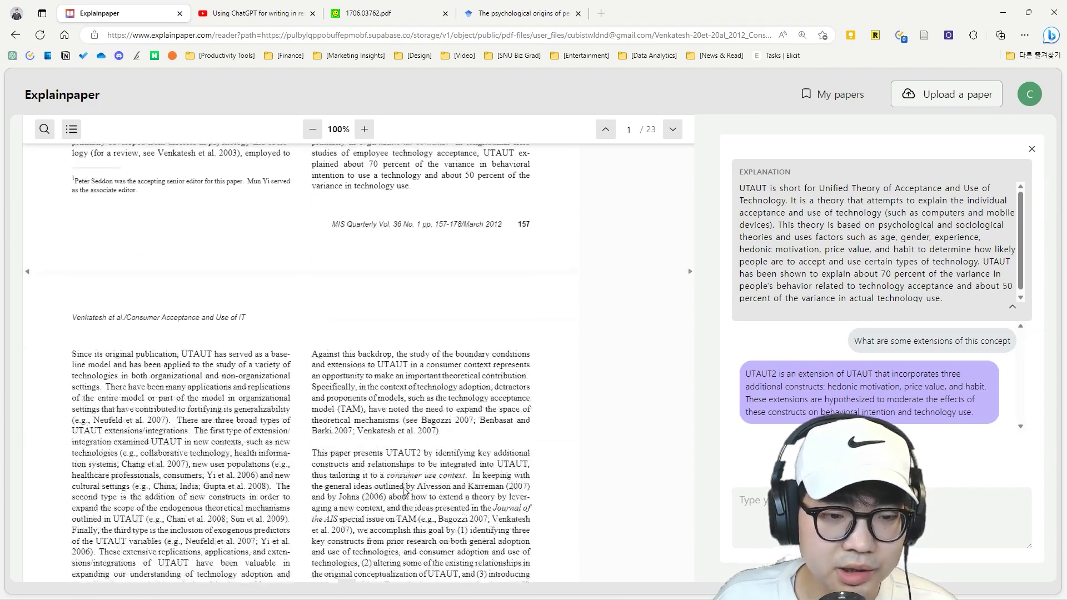
pyautogui.scroll(-10, 404, 487)
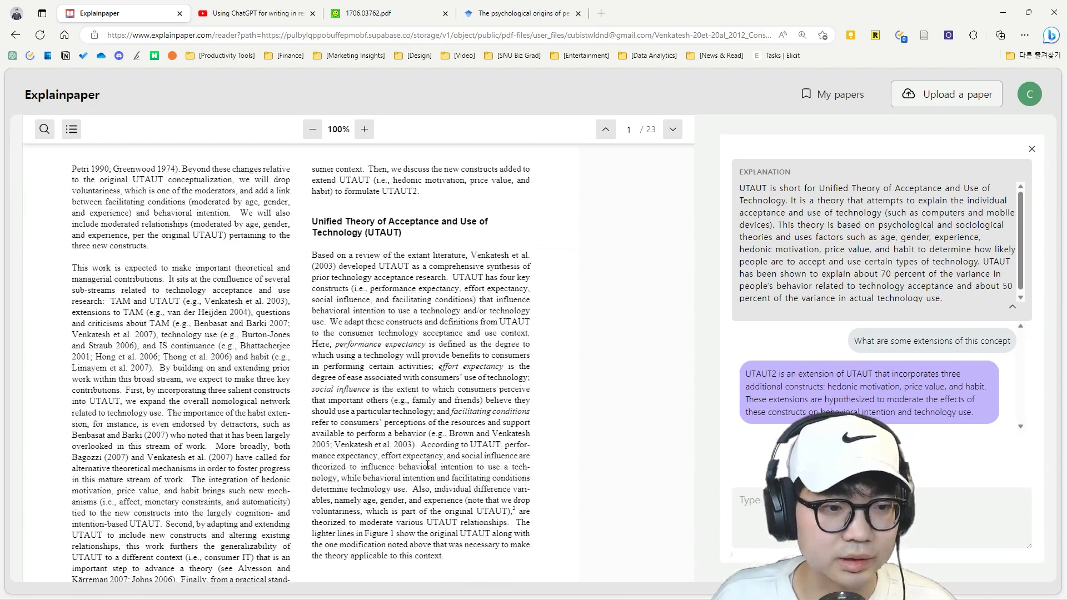
pyautogui.hotkey('ctrl', 'f')
pyautogui.write('t')
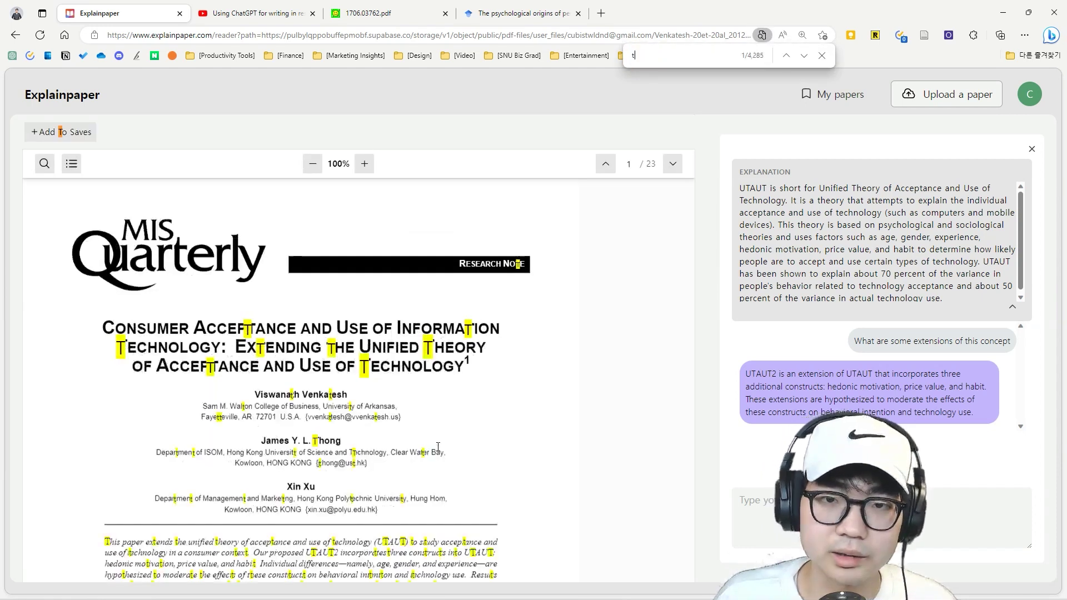
pyautogui.press('BackSpace')
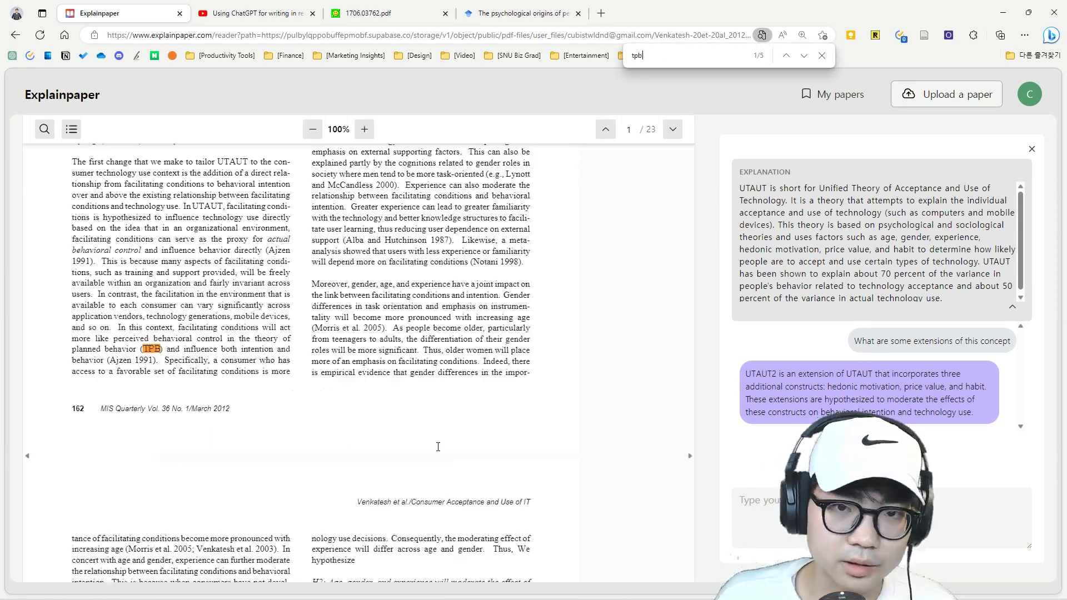
pyautogui.press('Escape')
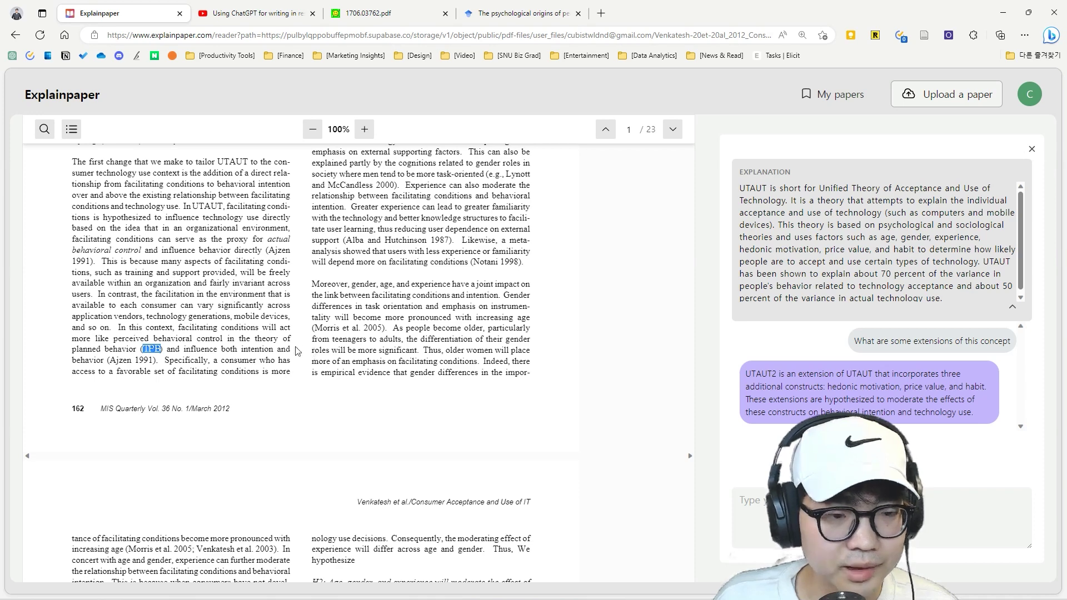
# Step: Highlight "theory of planned behavior" before "(TPB)" on page 162 to get an AI explanation, and read it
pyautogui.click(265, 341)
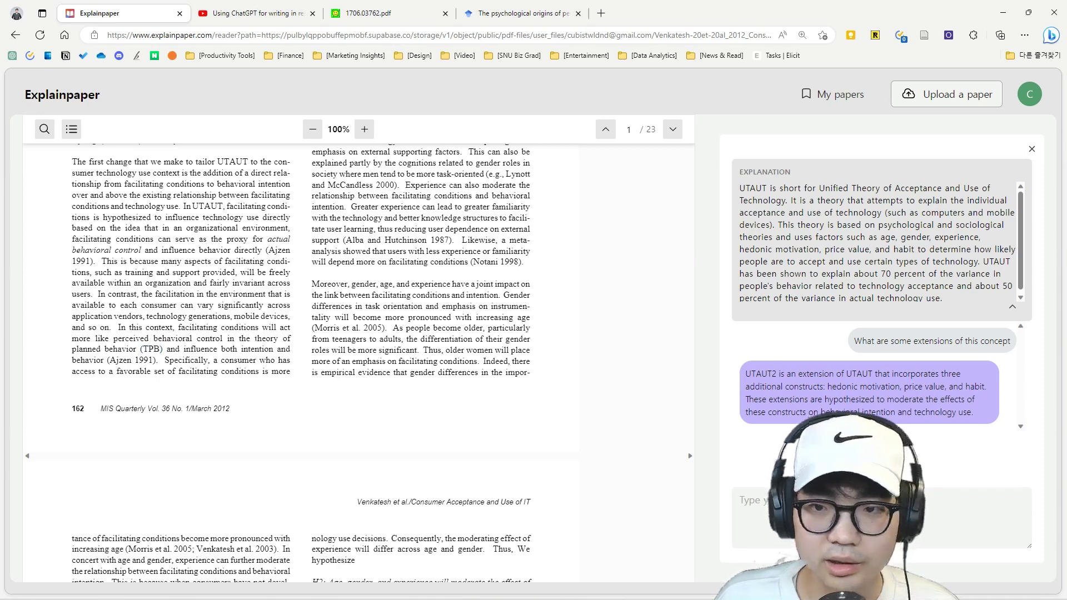
pyautogui.moveTo(256, 339); pyautogui.dragTo(139, 349)
pyautogui.click(249, 338)
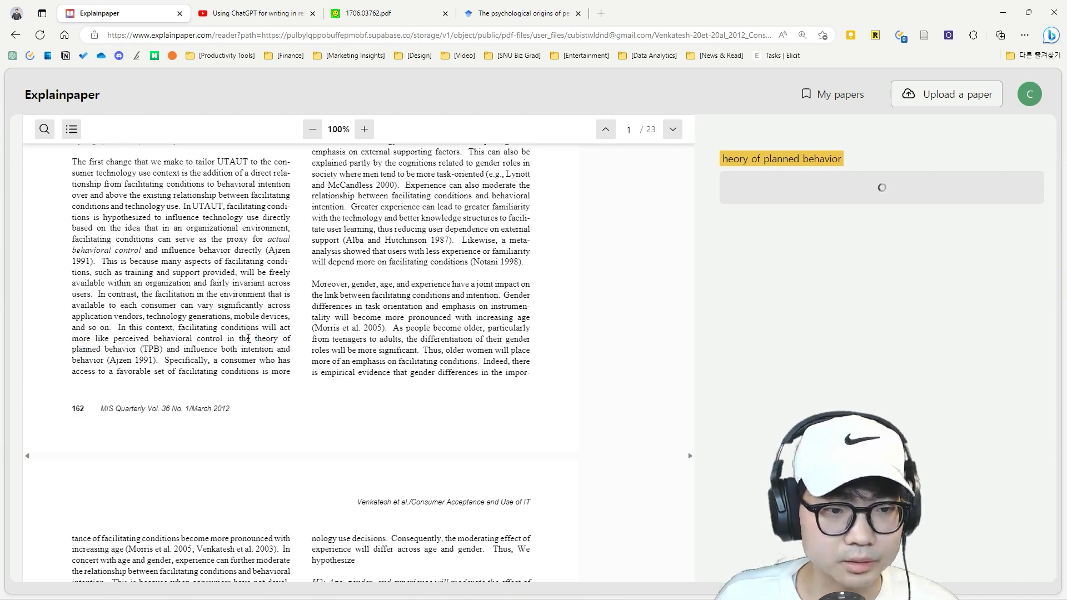
pyautogui.moveTo(252, 338); pyautogui.dragTo(138, 349)
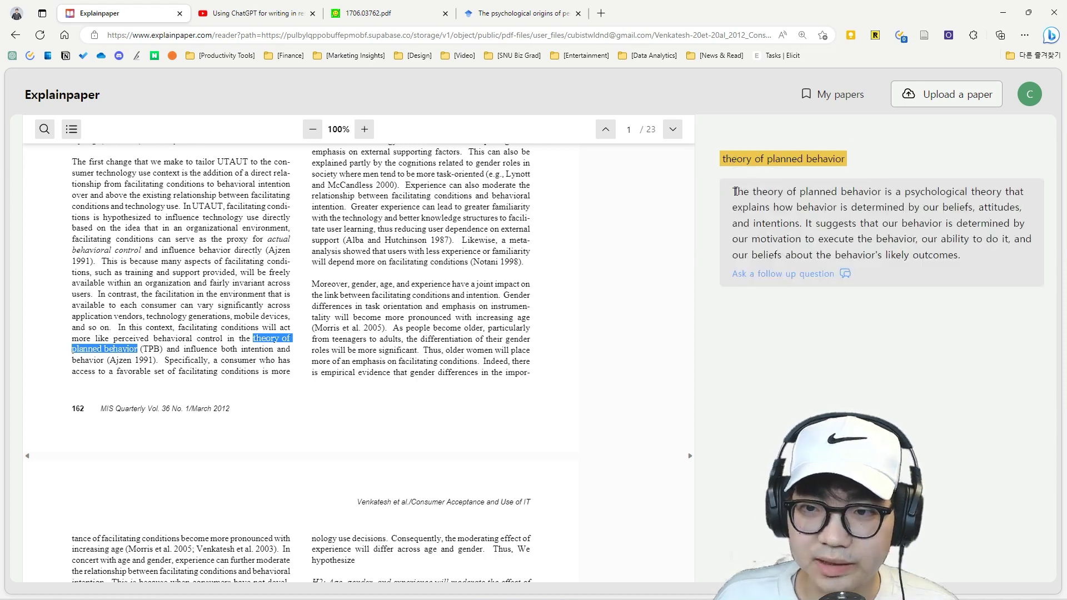
pyautogui.moveTo(737, 188); pyautogui.dragTo(961, 255)
pyautogui.click(559, 288)
# Step: Search the paper for "meta" and go to the match in the paragraph on common method variance
pyautogui.scroll(-10, 560, 288)
pyautogui.scroll(-15, 560, 287)
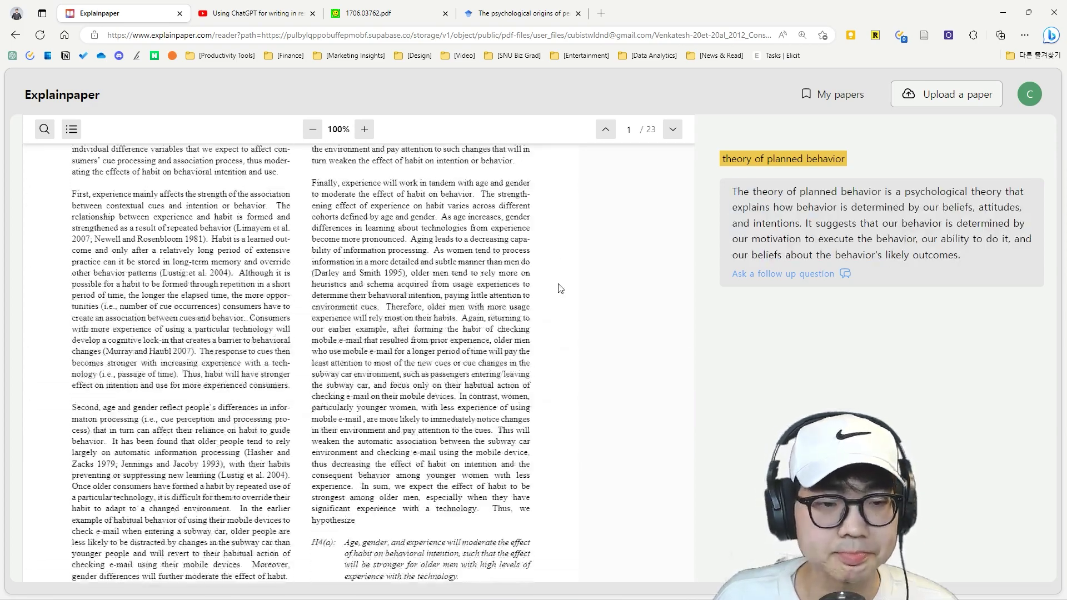
pyautogui.scroll(10, 534, 303)
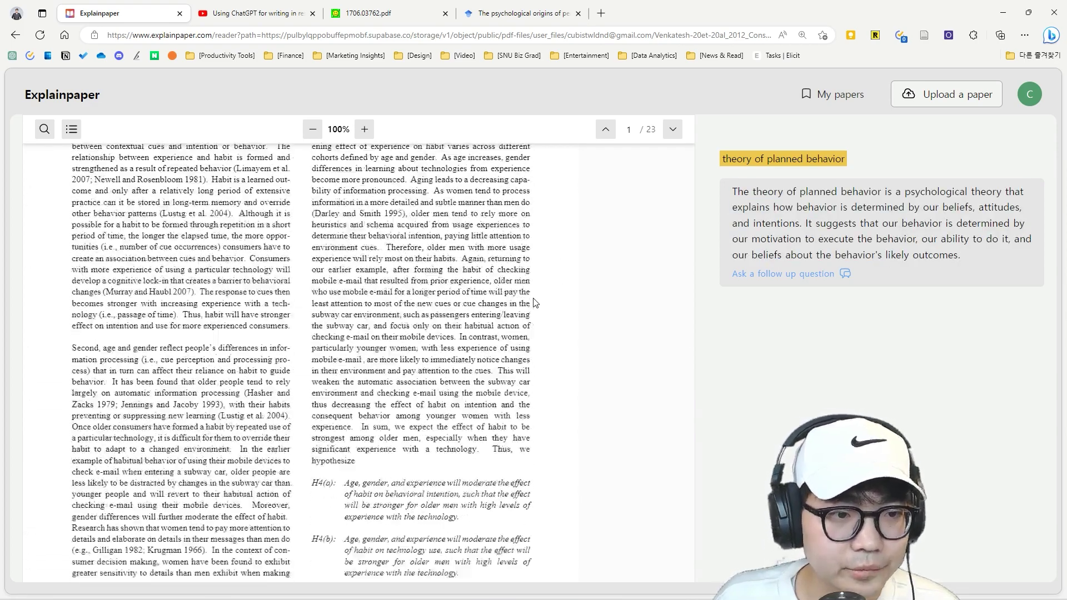
pyautogui.hotkey('ctrl', 'f')
pyautogui.write('meta')
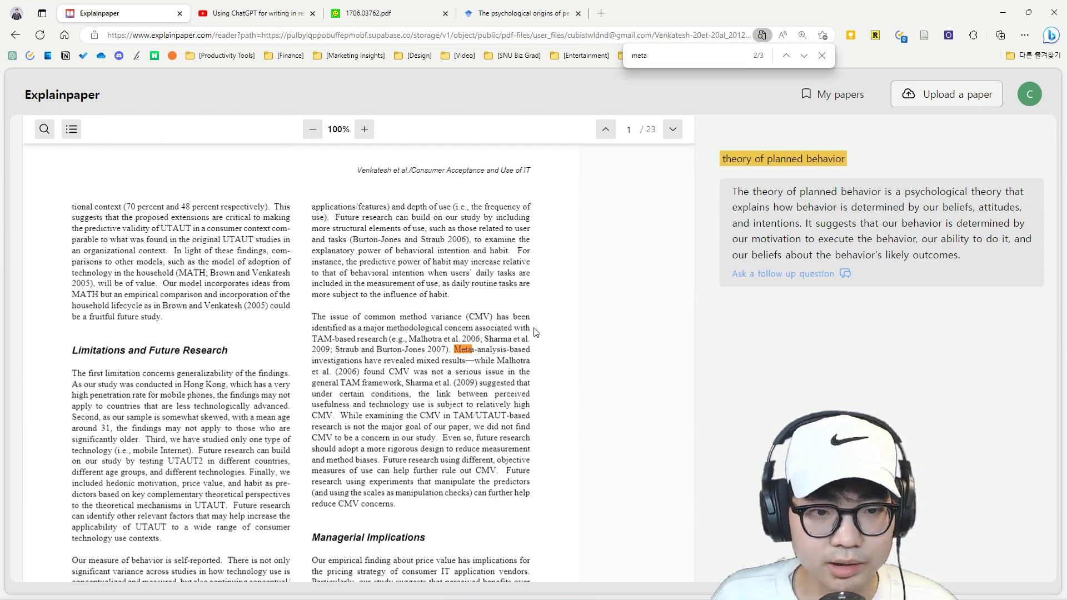
pyautogui.click(822, 55)
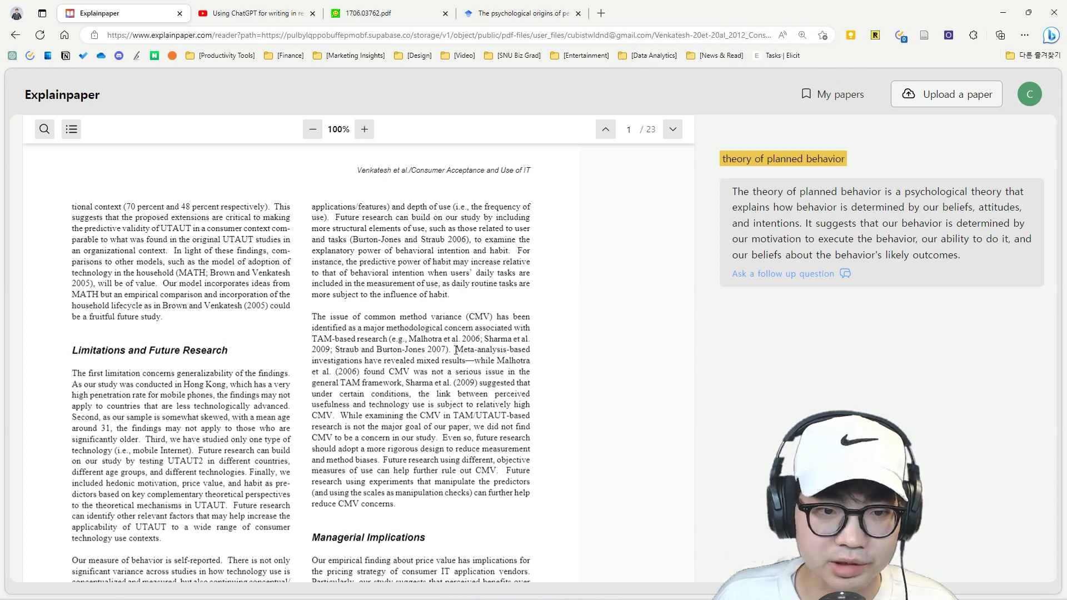
# Step: Highlight "Meta-analysis" in the common method variance paragraph to get an AI explanation, and read it
pyautogui.moveTo(457, 350); pyautogui.dragTo(506, 350)
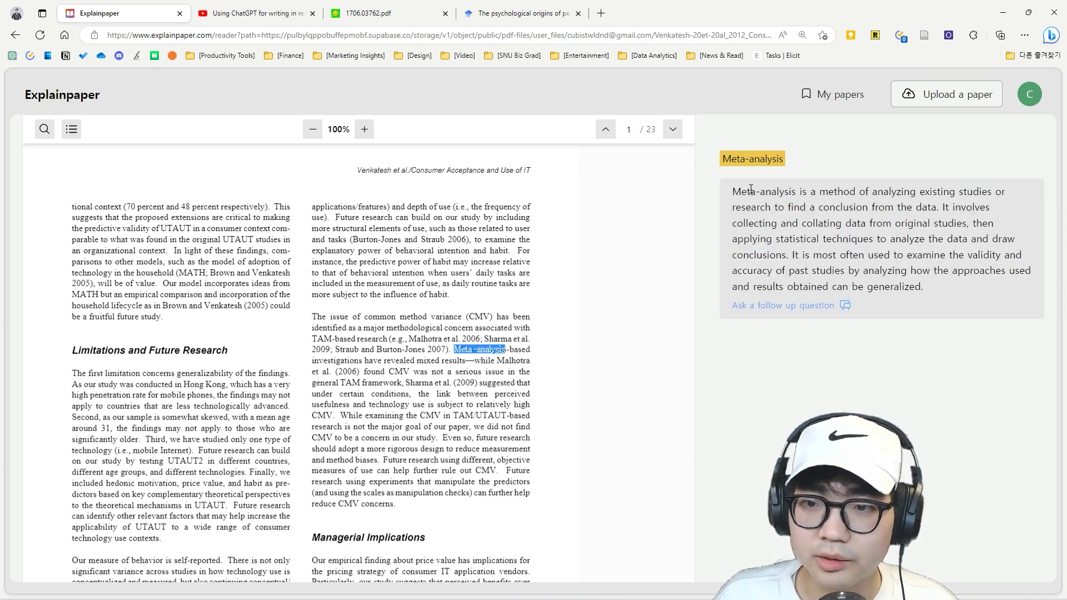
pyautogui.moveTo(733, 191); pyautogui.dragTo(1003, 255)
pyautogui.click(980, 261)
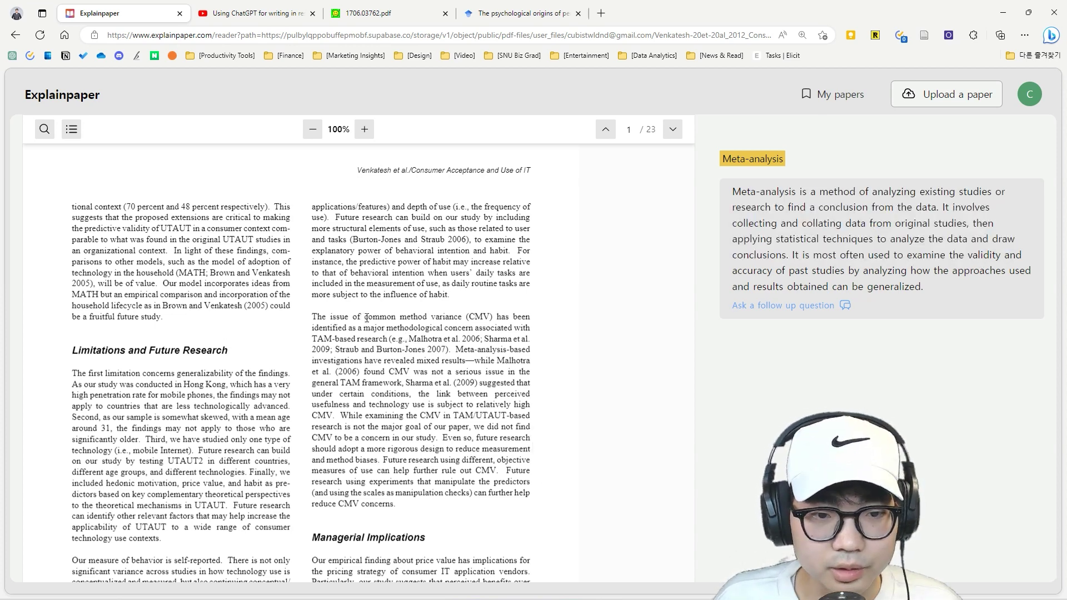
# Step: Highlight "common method variance (CMV)" for an AI explanation and ask the follow-up question "what are some extensions of this concept?"
pyautogui.moveTo(366, 317); pyautogui.dragTo(461, 317)
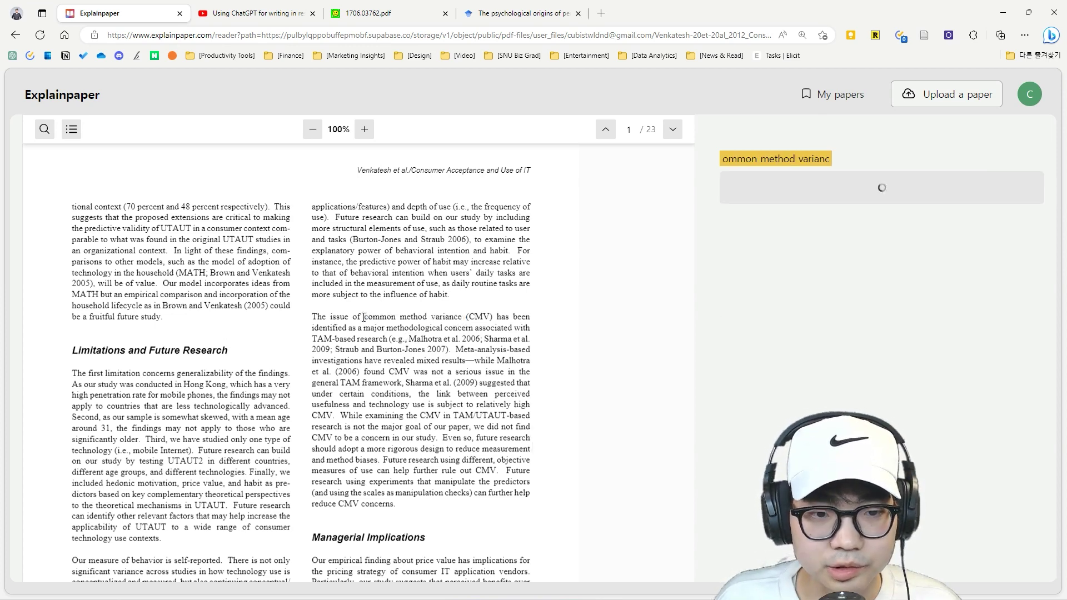
pyautogui.moveTo(364, 317); pyautogui.dragTo(494, 318)
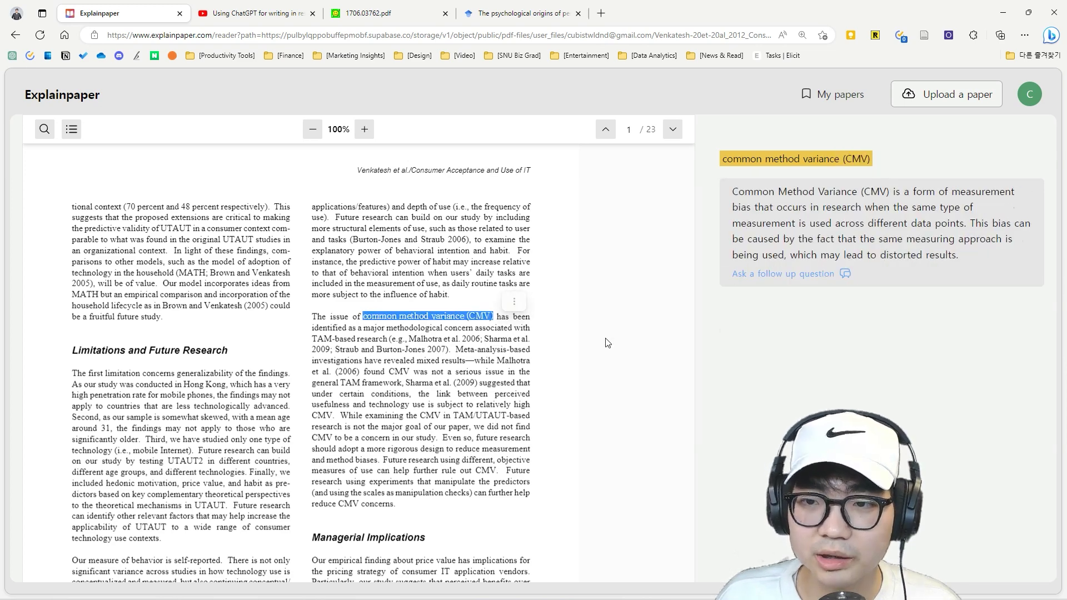
pyautogui.click(835, 275)
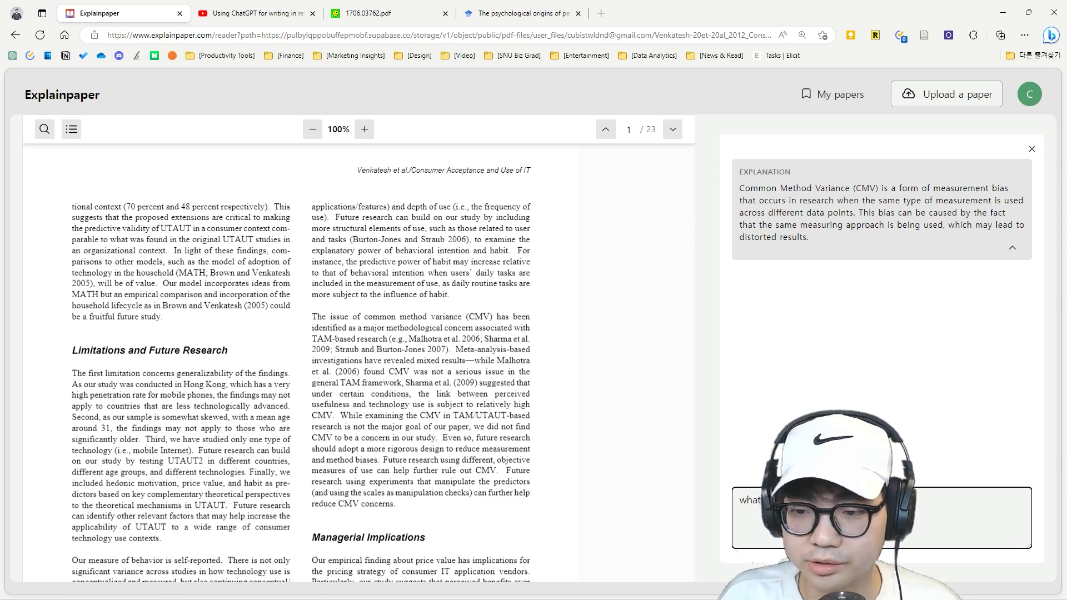
pyautogui.press('Return')
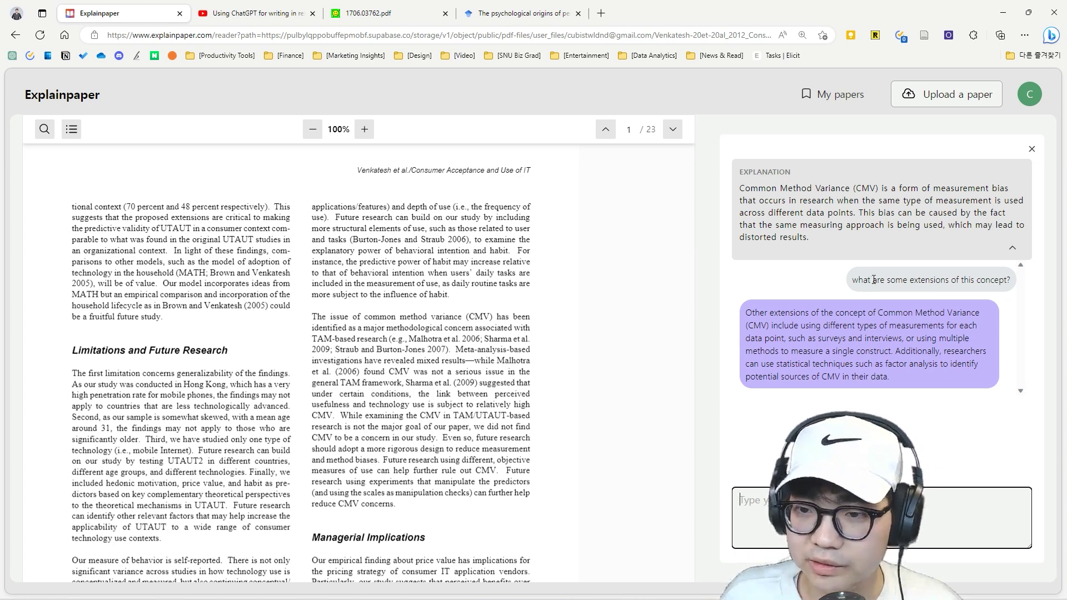
pyautogui.click(751, 312)
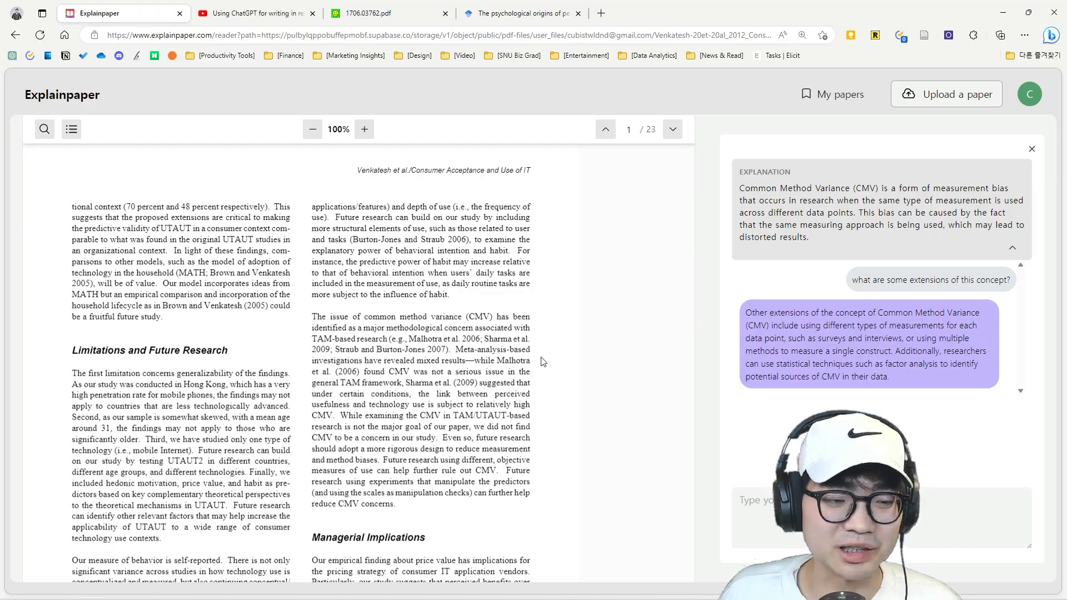
pyautogui.scroll(-15, 542, 364)
pyautogui.scroll(20, 543, 365)
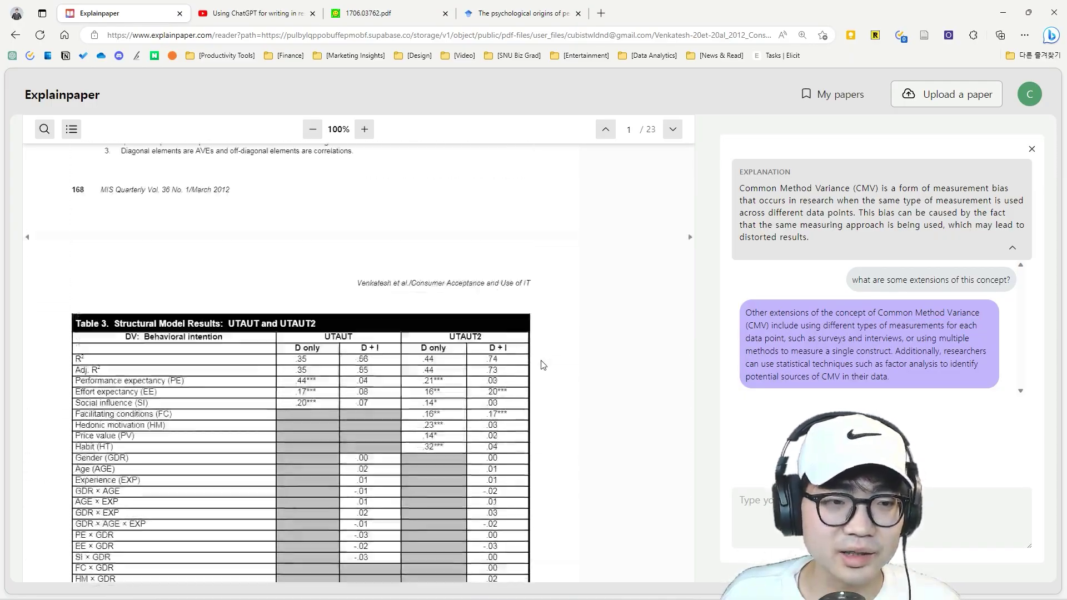
pyautogui.scroll(6, 543, 365)
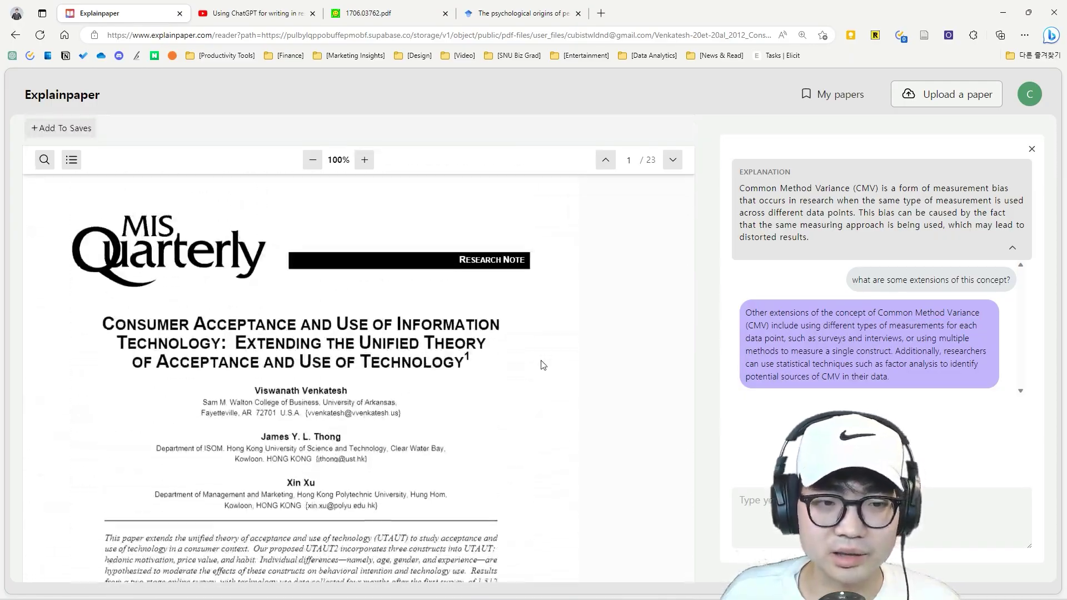